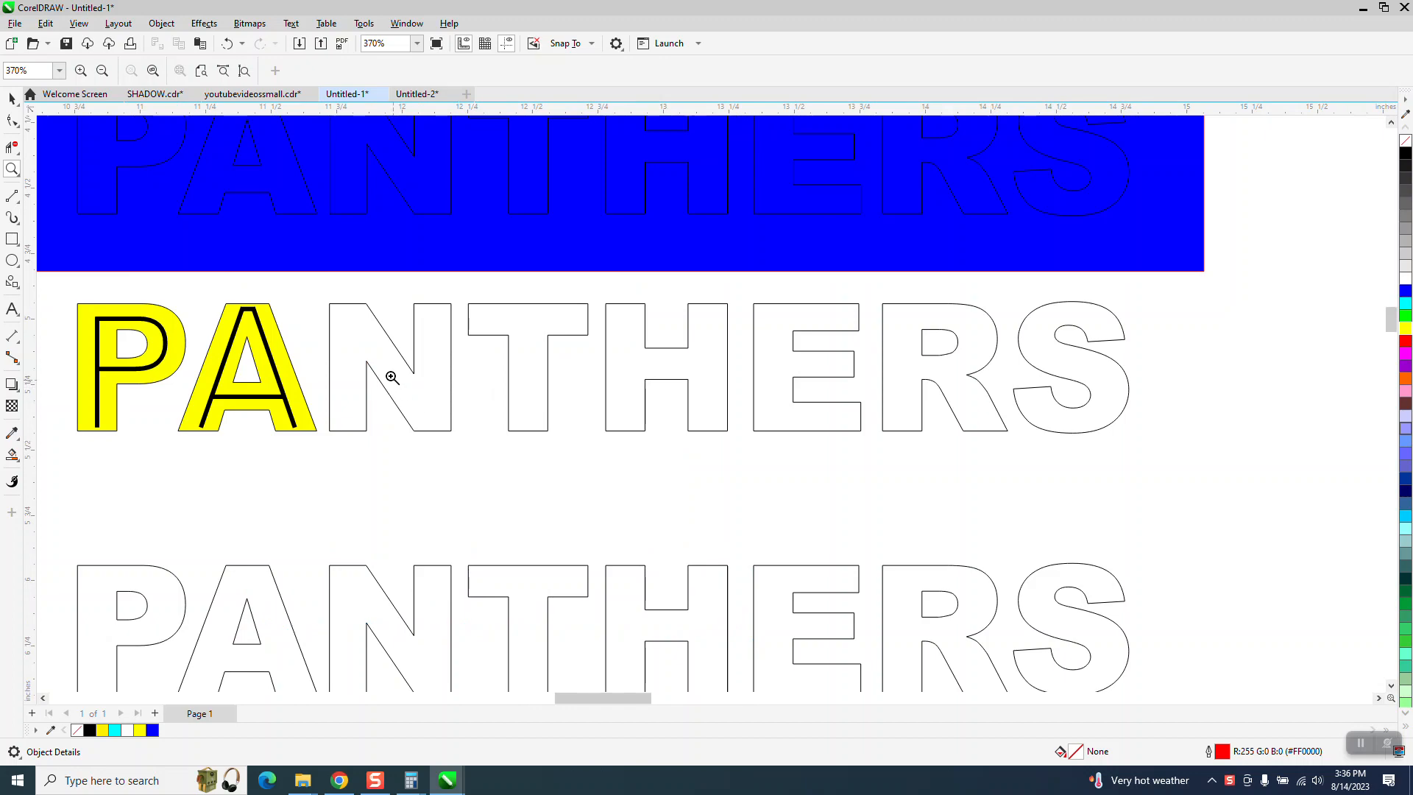
# Step: Place a horizontal guideline along the baseline of the lower, unfilled PANTHERS outline
pyautogui.moveTo(204, 452); pyautogui.dragTo(820, 562)
pyautogui.scroll(-1, 191, 258)
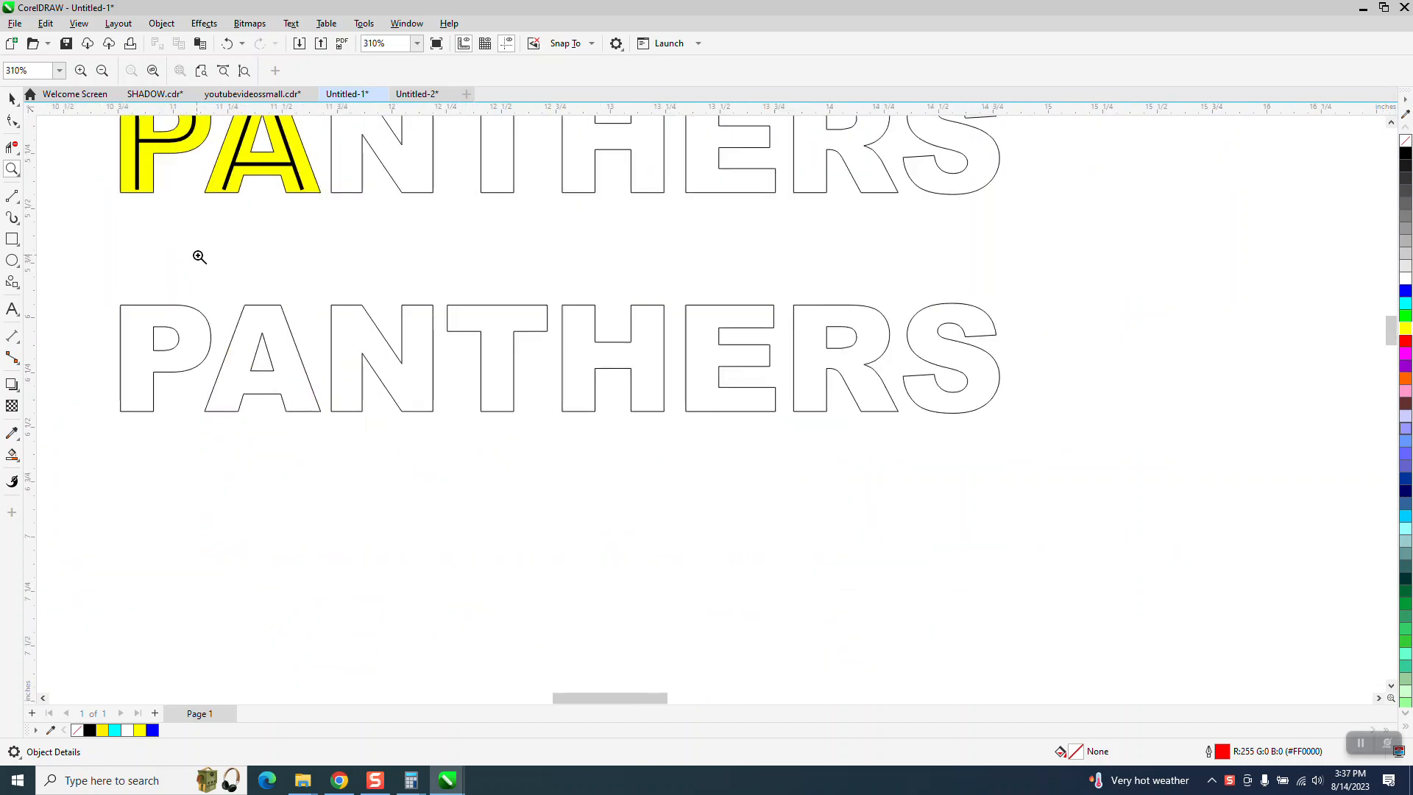
pyautogui.scroll(-1, 198, 258)
pyautogui.moveTo(107, 294); pyautogui.dragTo(972, 447)
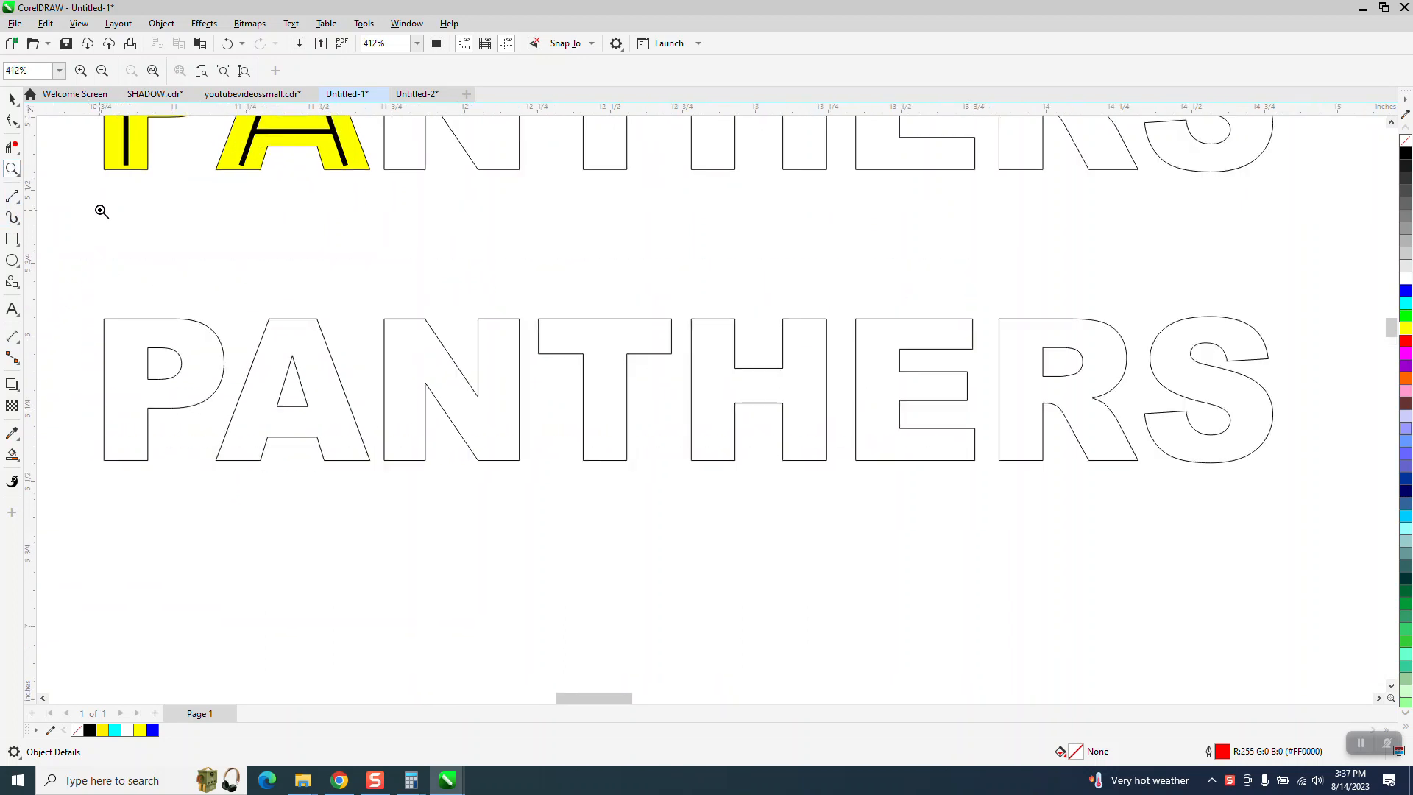
pyautogui.moveTo(90, 110); pyautogui.dragTo(111, 467)
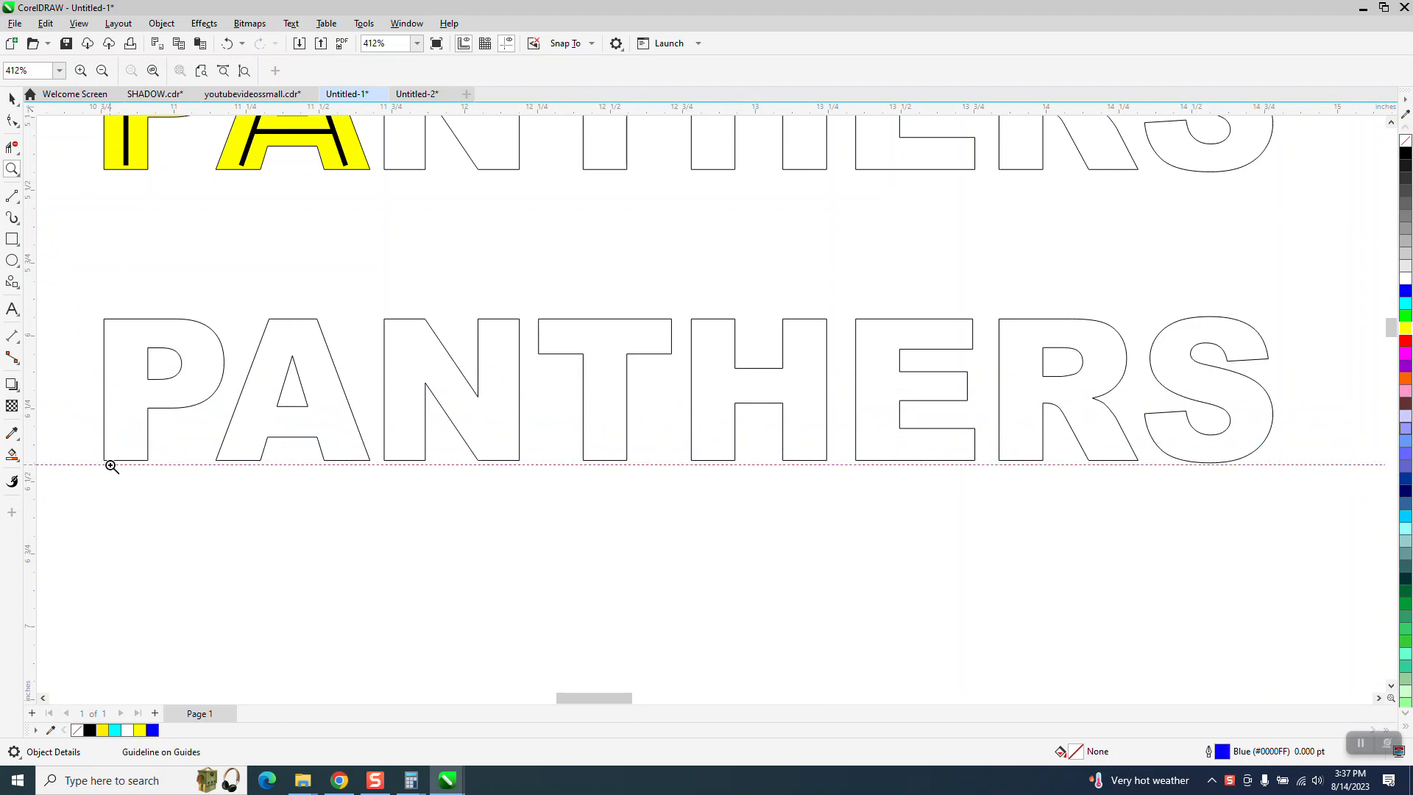
pyautogui.press('space')
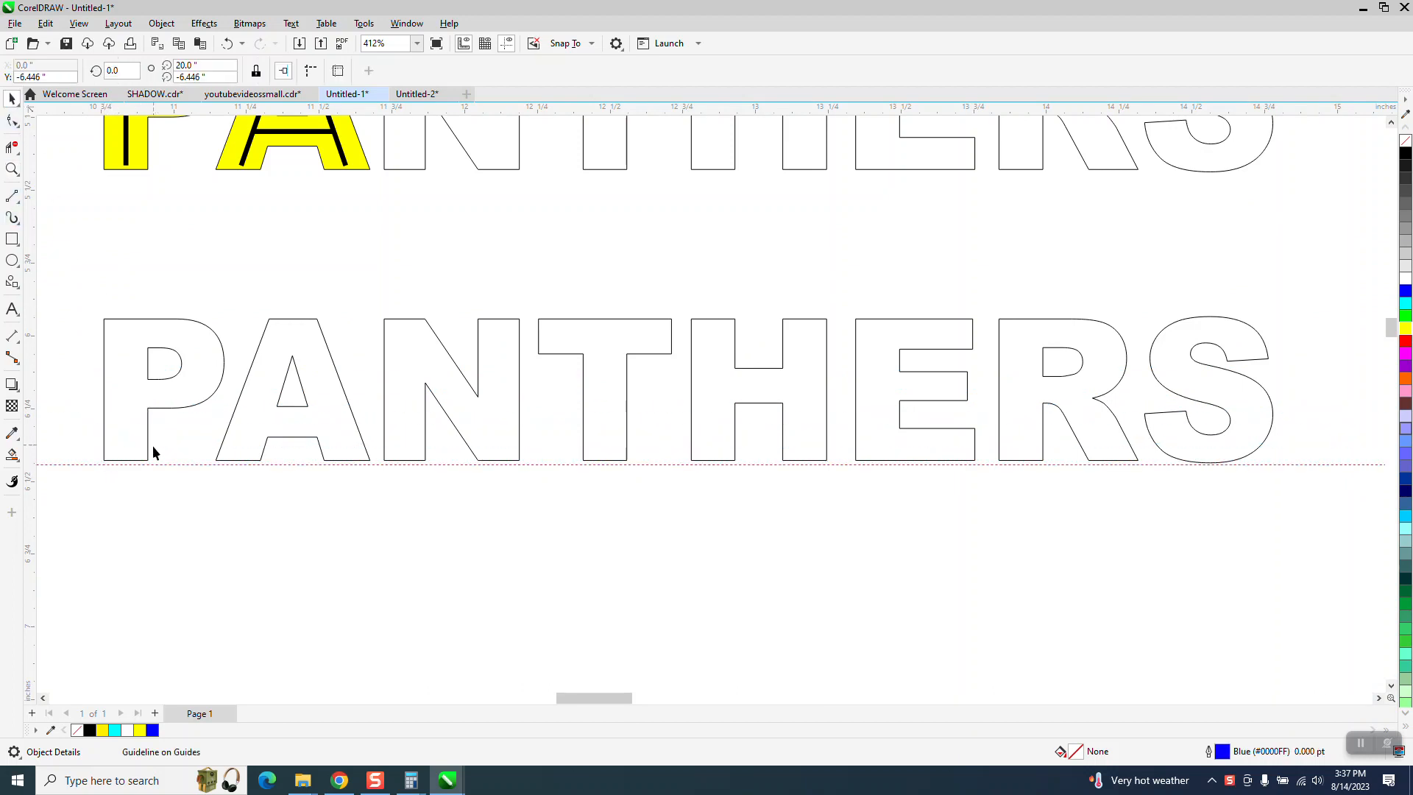
pyautogui.moveTo(159, 470); pyautogui.dragTo(148, 460)
pyautogui.click(452, 270)
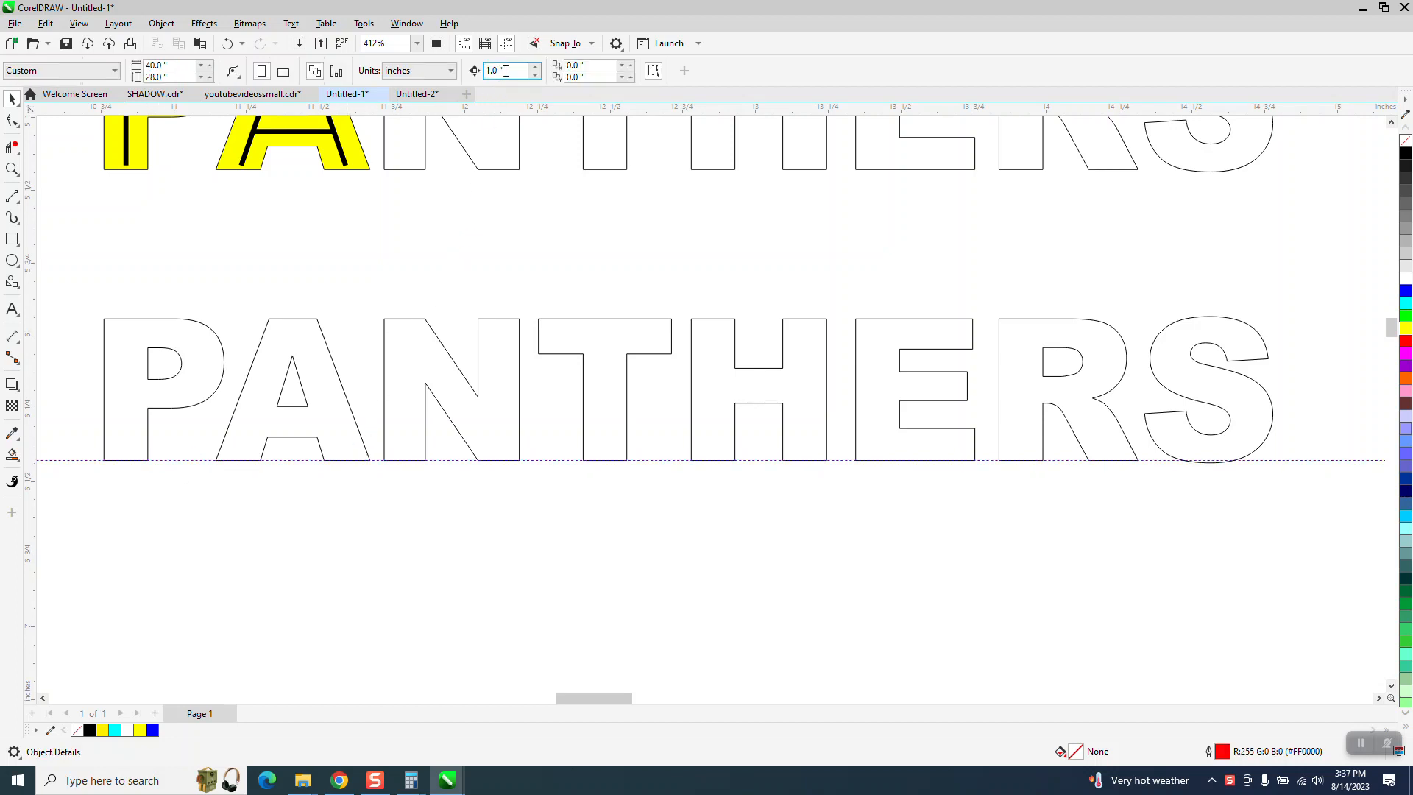
# Step: Set the nudge distance to 0.01 inches and test it by nudging the guideline up once and back down
pyautogui.click(214, 337)
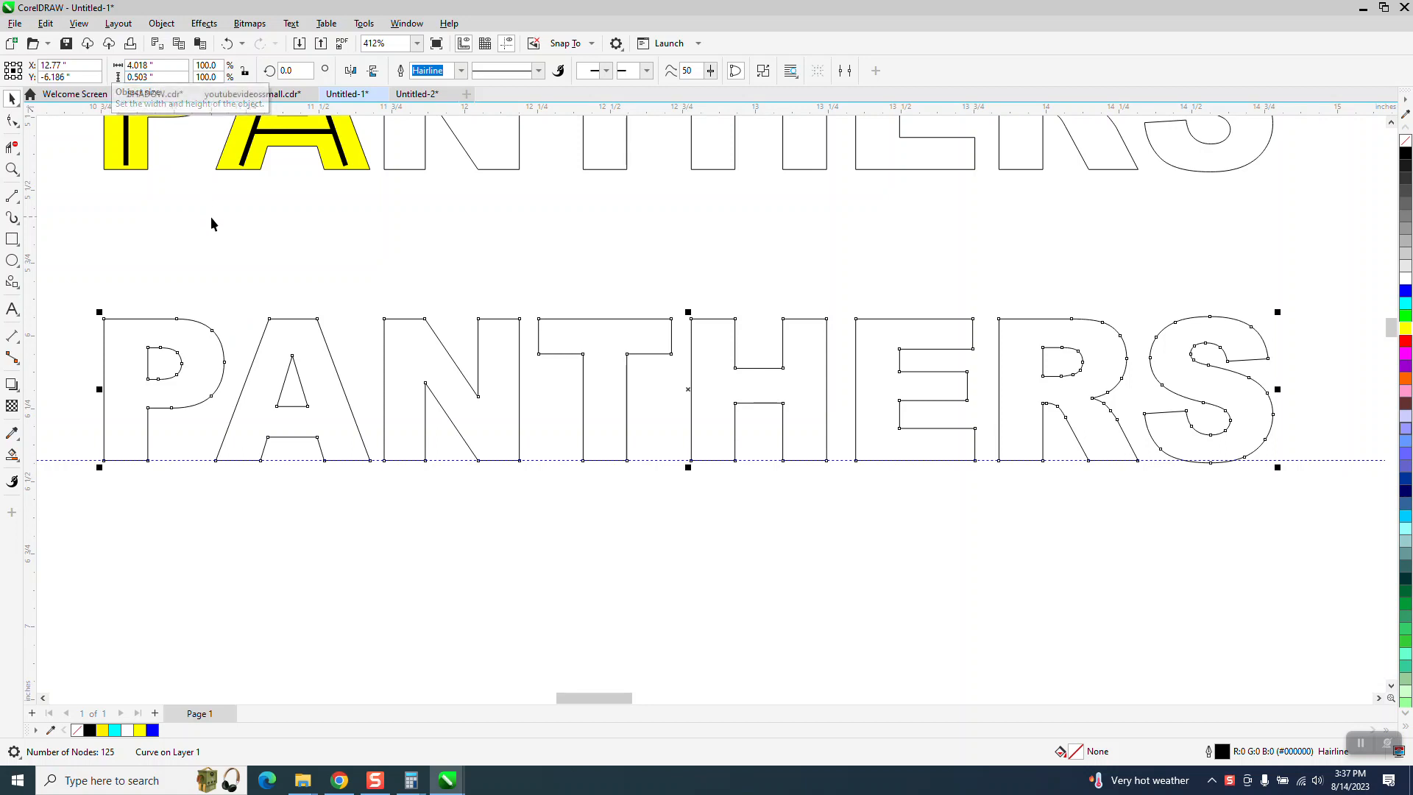
pyautogui.click(426, 271)
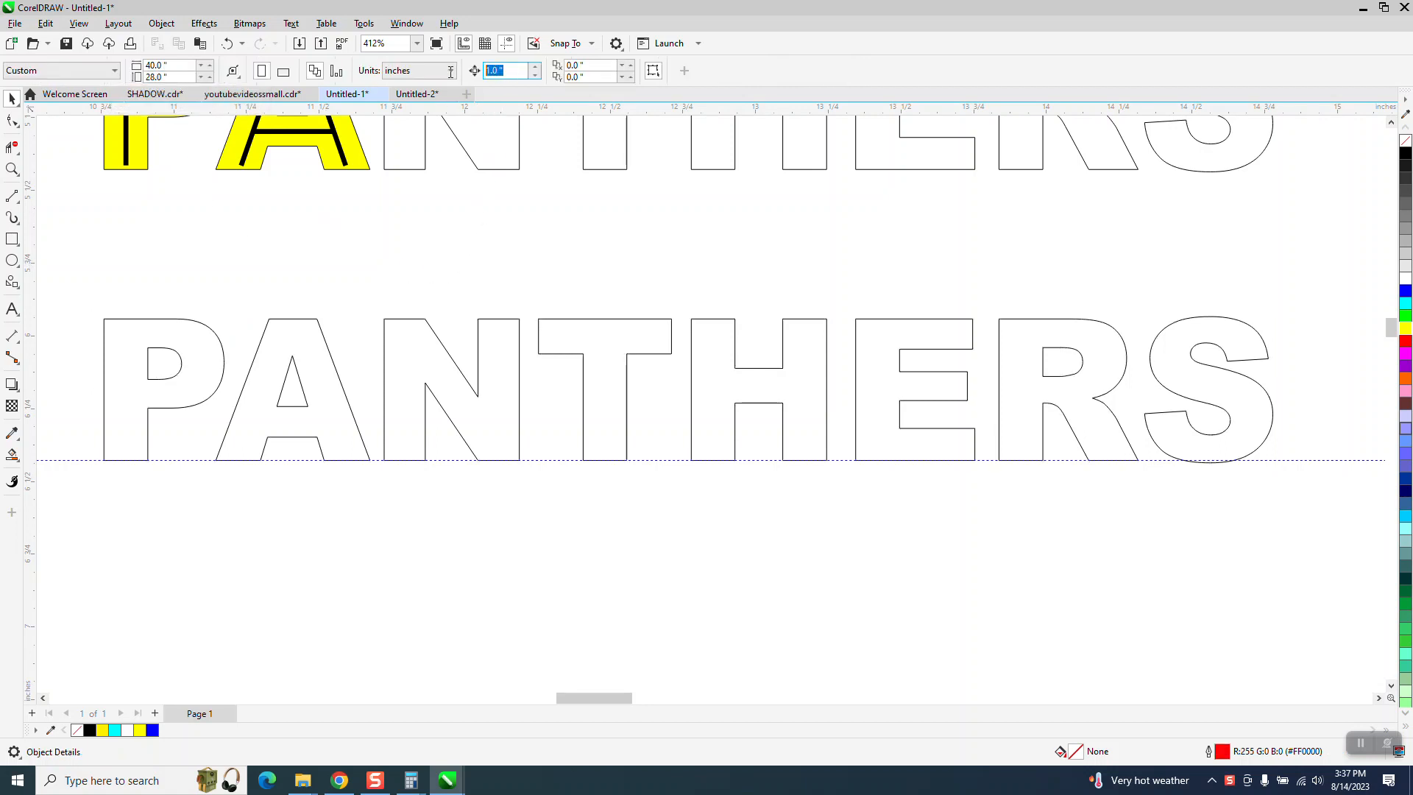
pyautogui.write('.01')
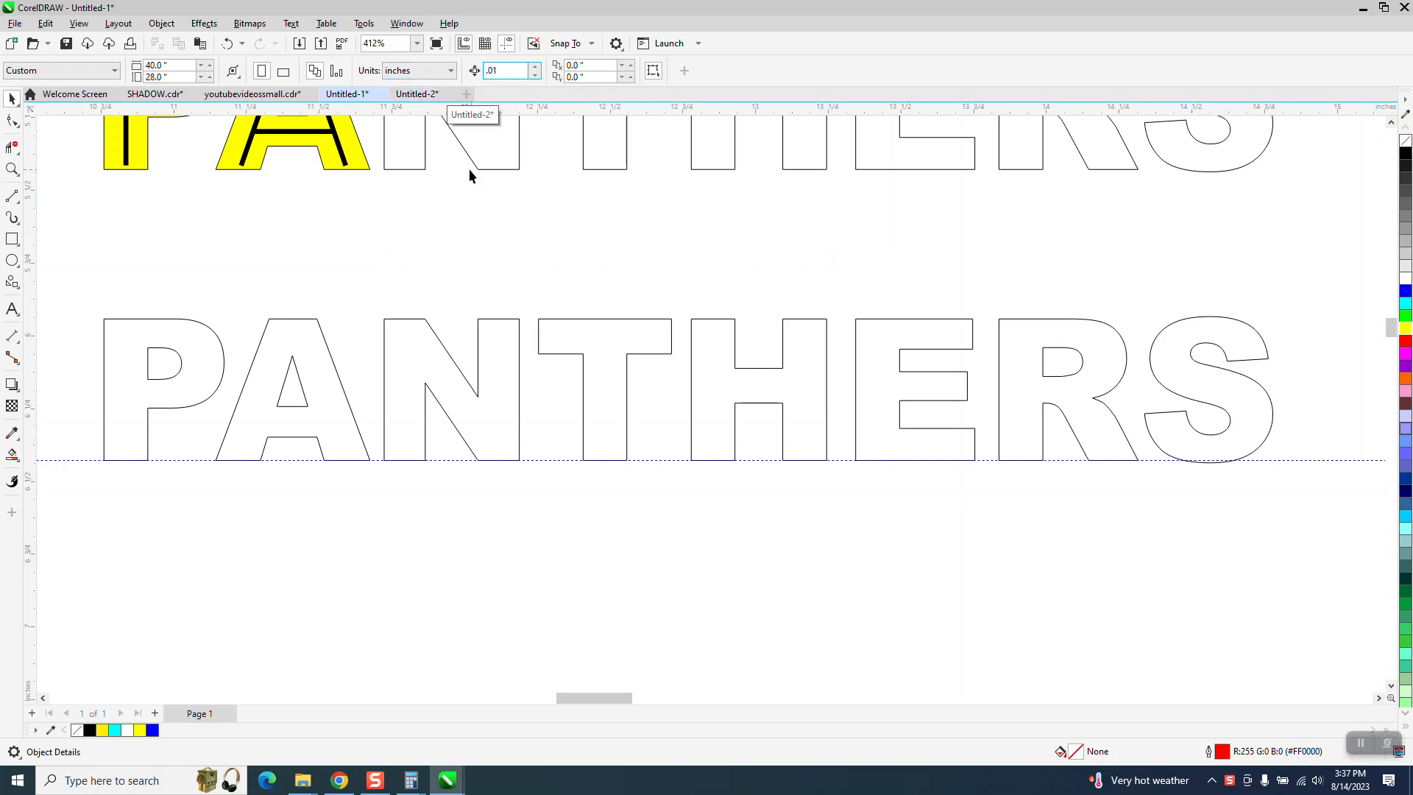
pyautogui.click(187, 462)
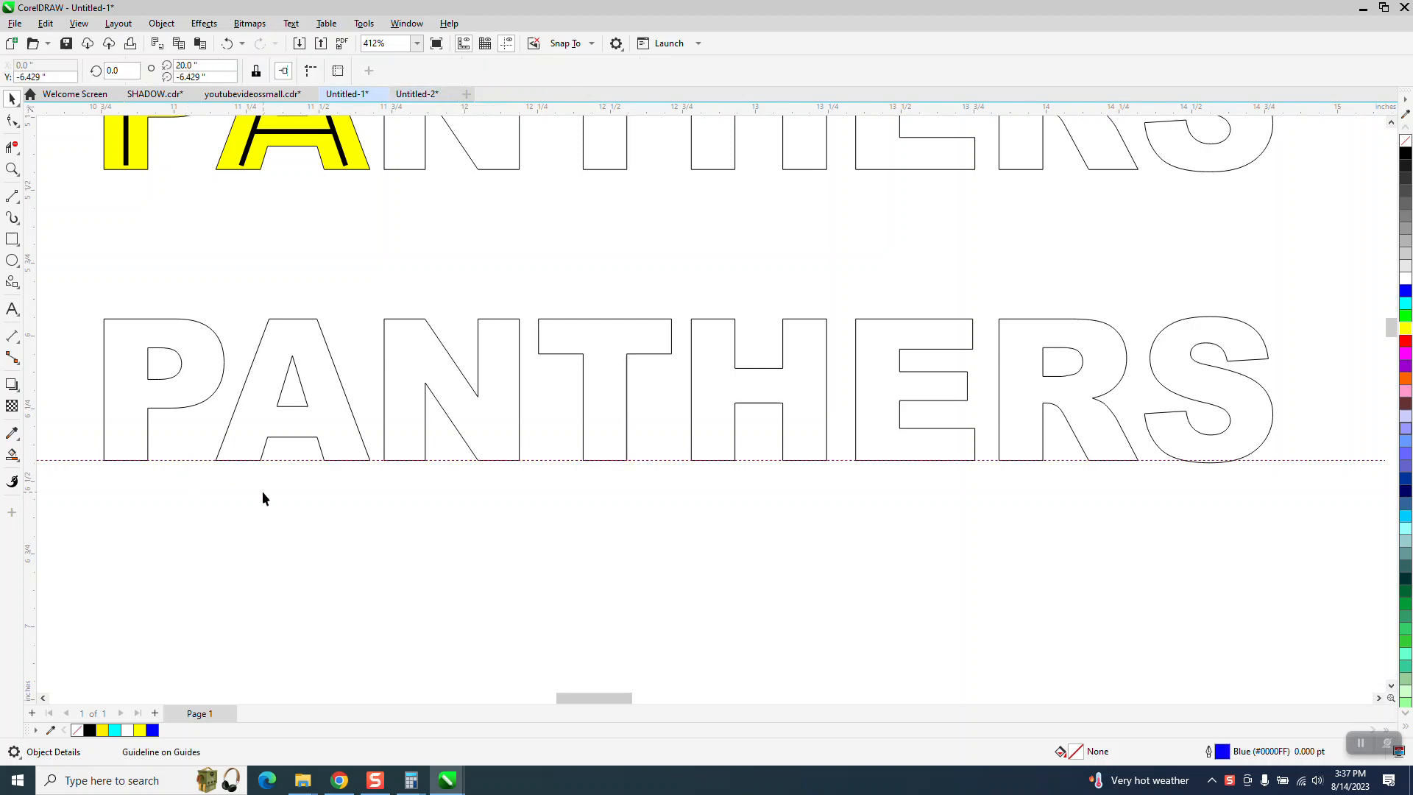
pyautogui.press('Up')
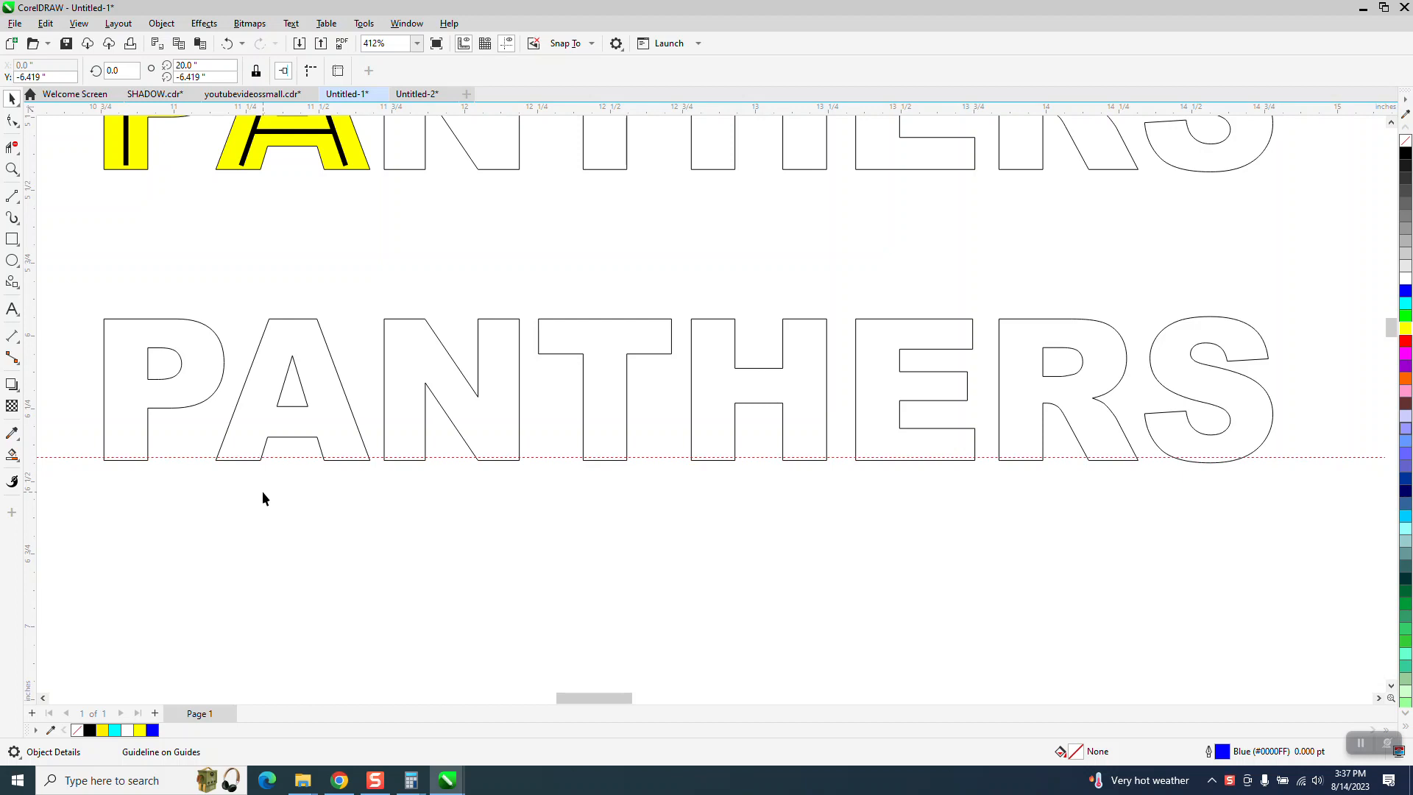
pyautogui.press('Down')
pyautogui.click(673, 276)
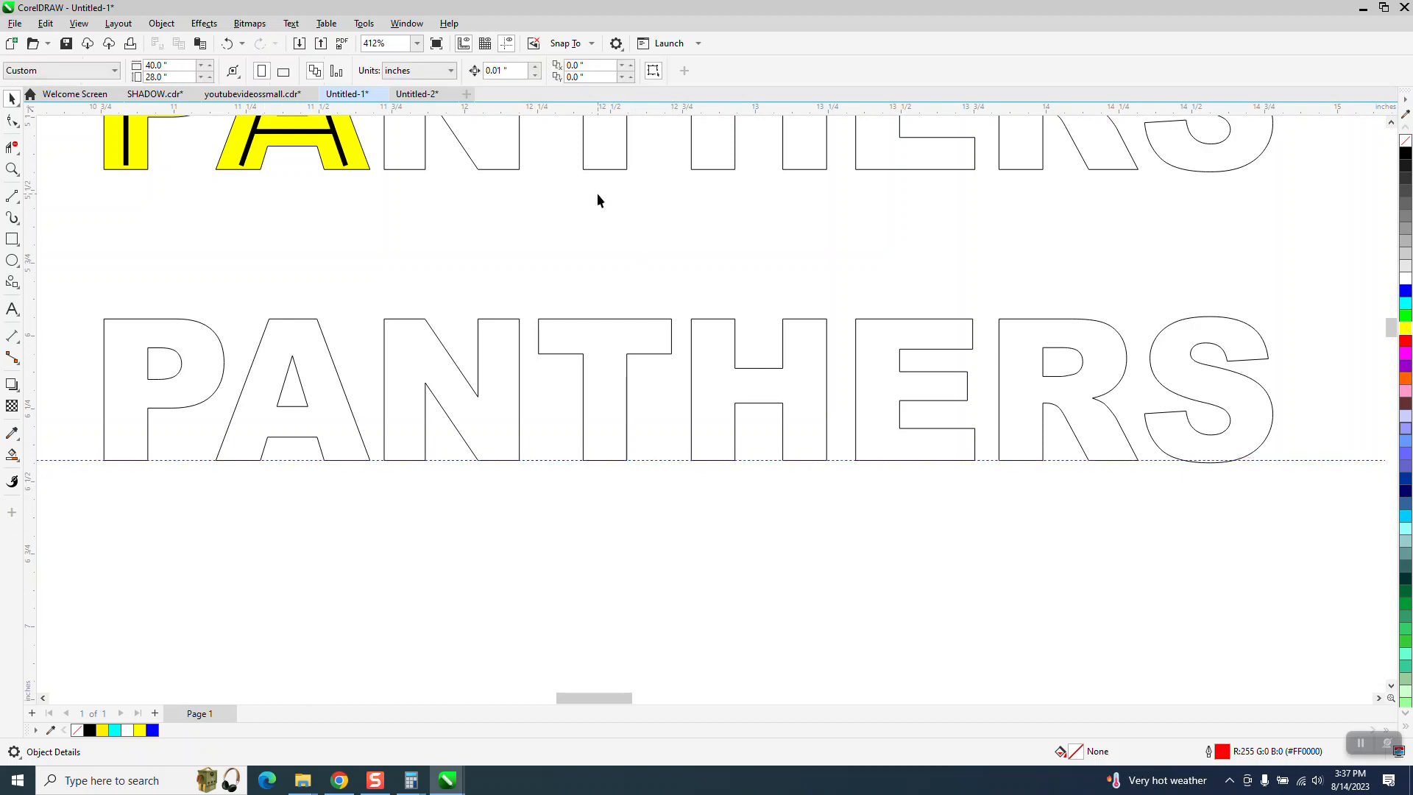
# Step: Set the nudge distance to 0.02 inches and nudge the baseline guideline up once
pyautogui.moveTo(510, 72); pyautogui.dragTo(434, 87)
pyautogui.write('.02')
pyautogui.click(207, 460)
pyautogui.press('Up')
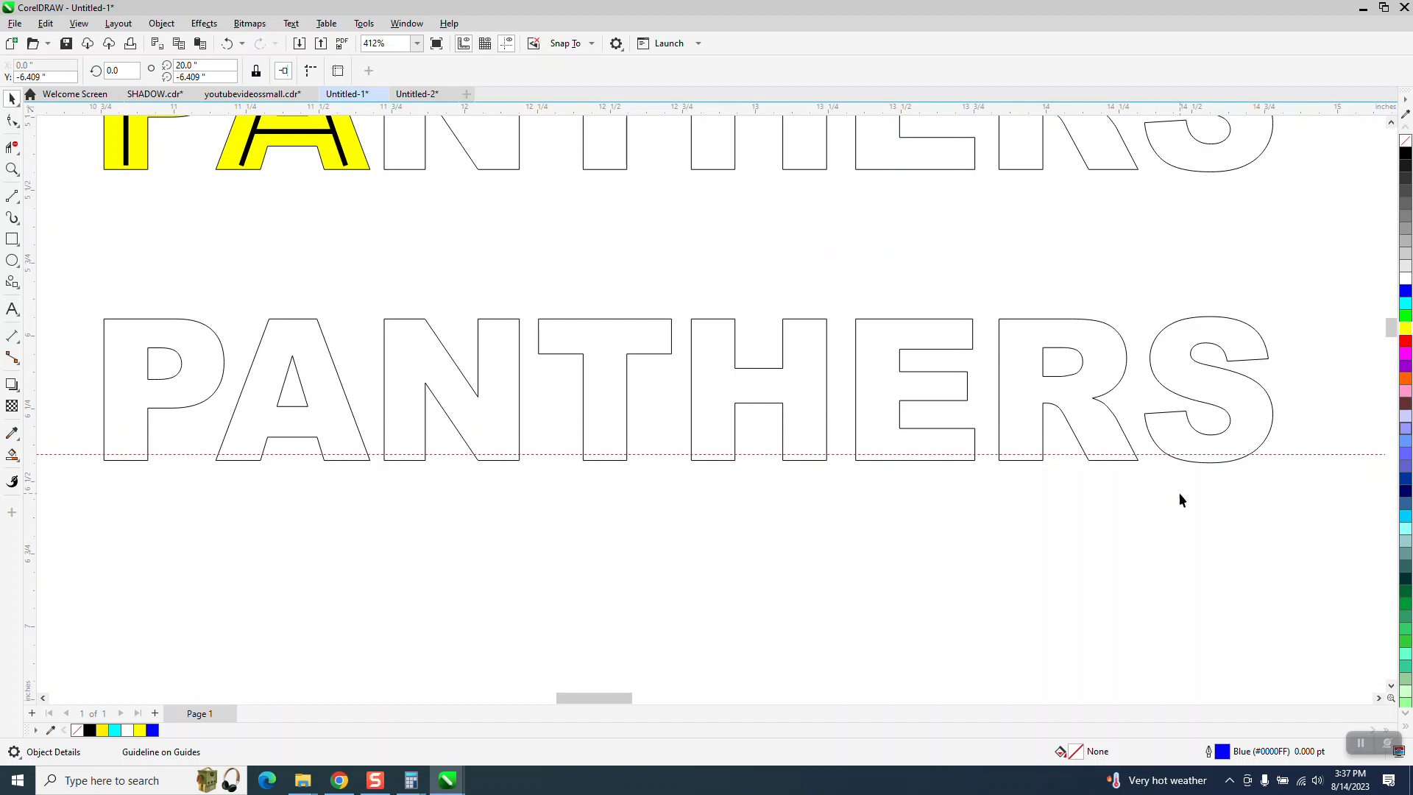
# Step: Draw a vertical 2-point line about 0.54 inches long from the midpoint of the P's stem base to above its top edge
pyautogui.click(11, 169)
pyautogui.moveTo(62, 275); pyautogui.dragTo(452, 504)
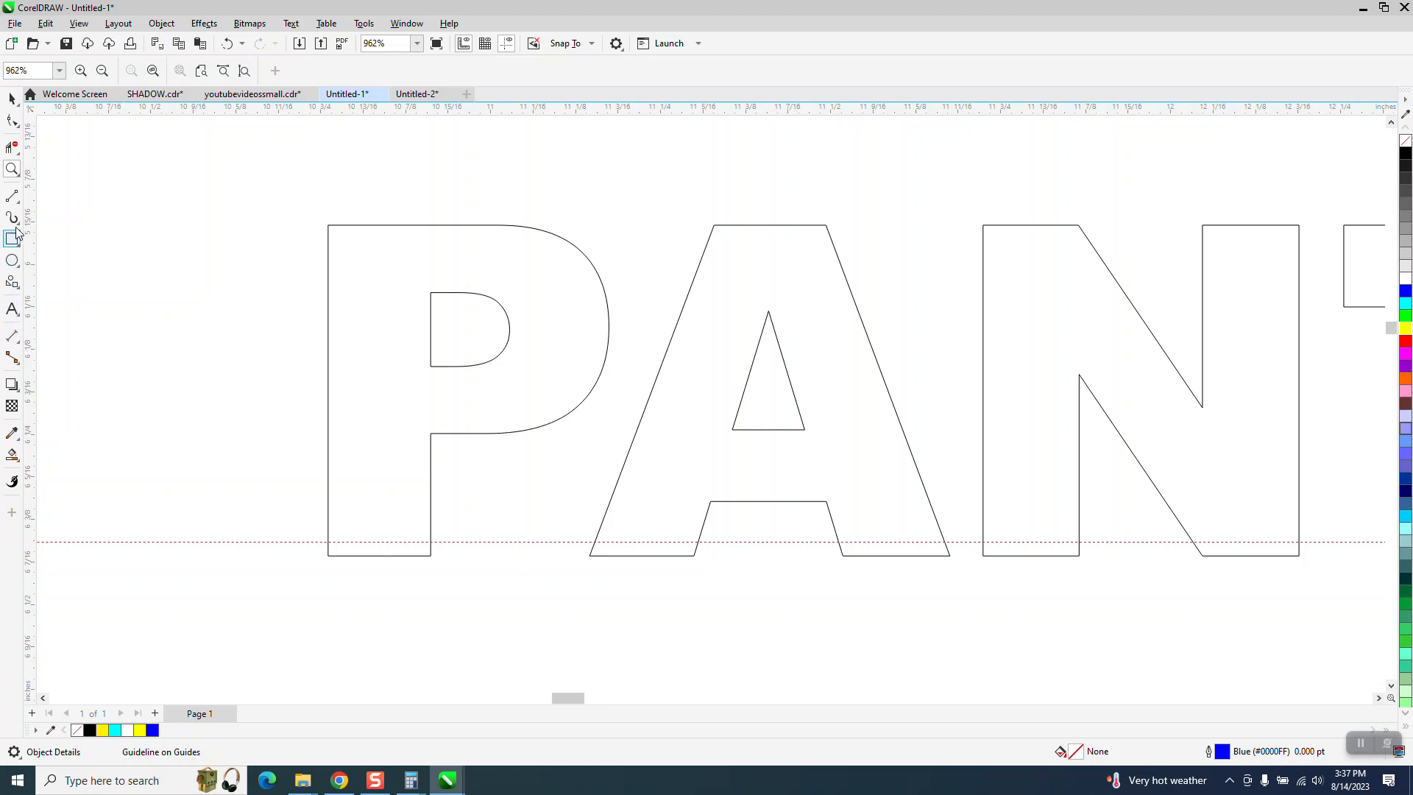
pyautogui.click(17, 200)
pyautogui.click(66, 212)
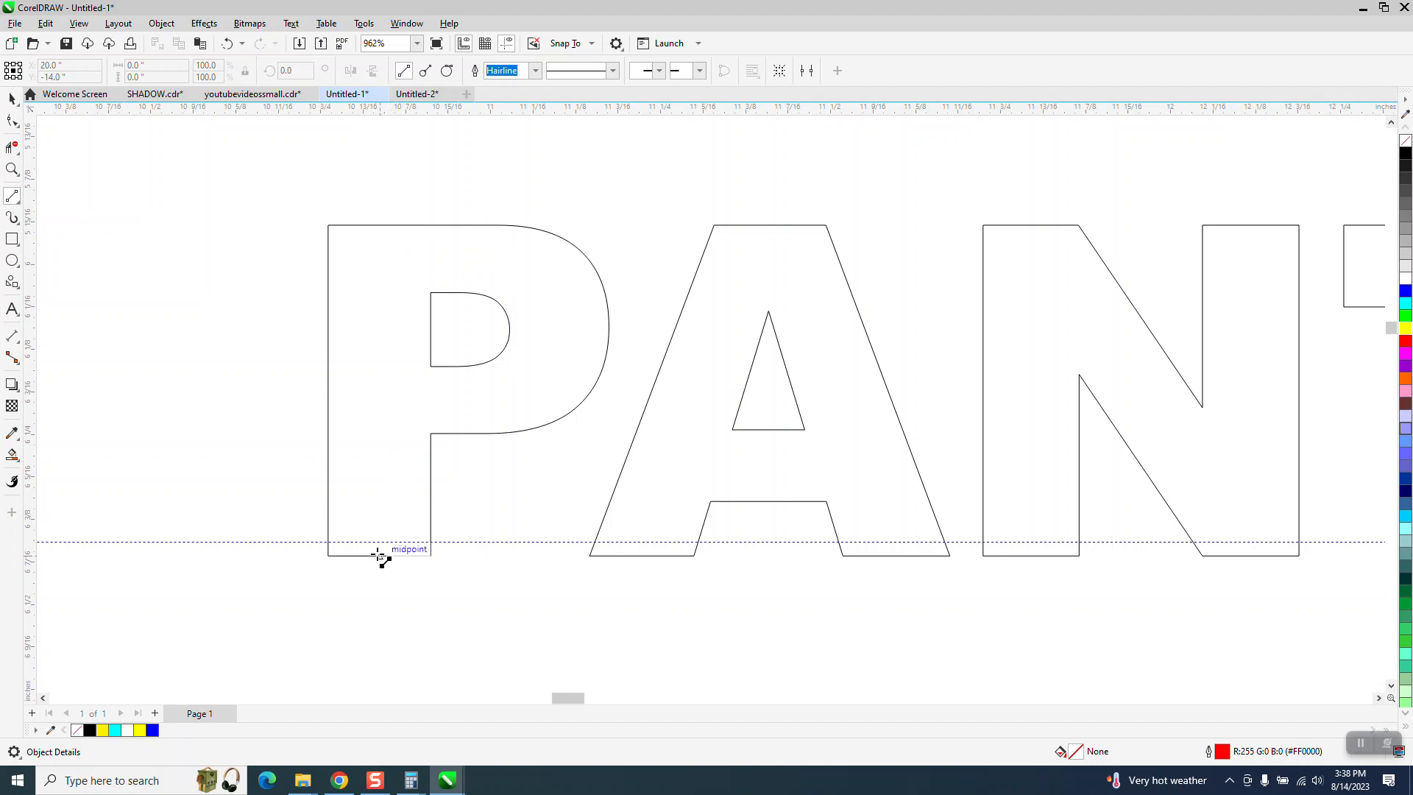
pyautogui.moveTo(379, 555); pyautogui.dragTo(380, 192)
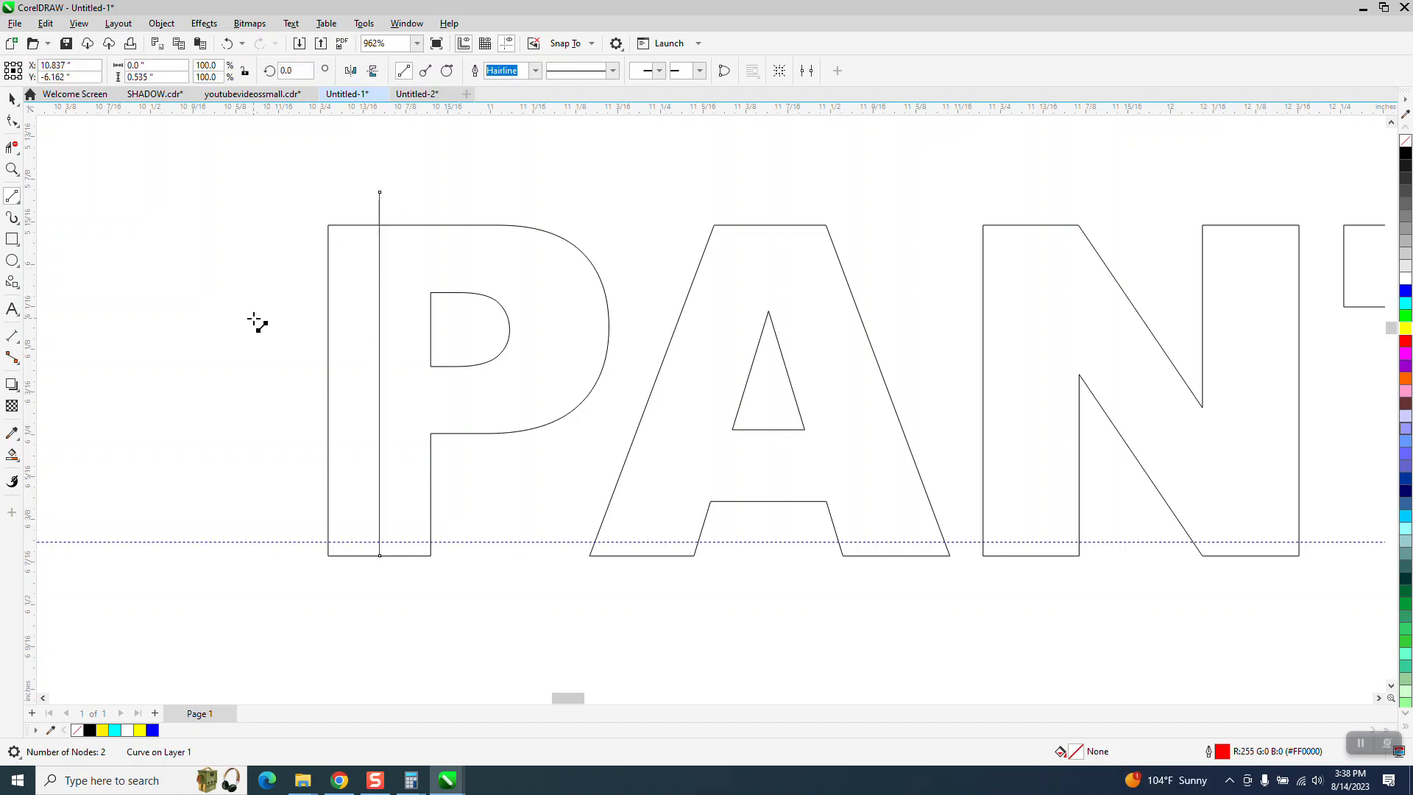
# Step: Trim the vertical line with Virtual Segment Delete, removing the parts above the P's top edge and below the guideline
pyautogui.scroll(-1, 254, 331)
pyautogui.click(12, 98)
pyautogui.click(12, 149)
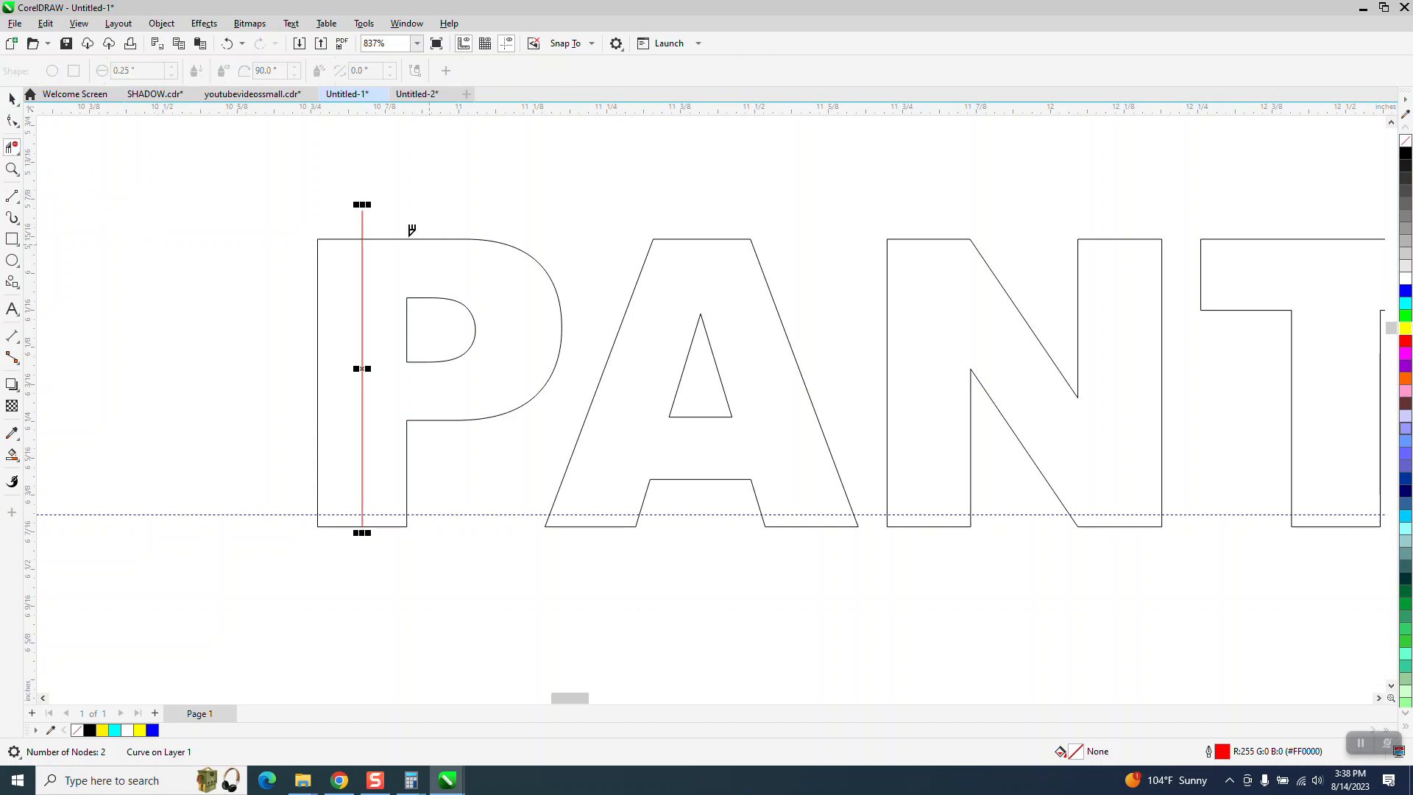
pyautogui.click(366, 213)
pyautogui.click(362, 520)
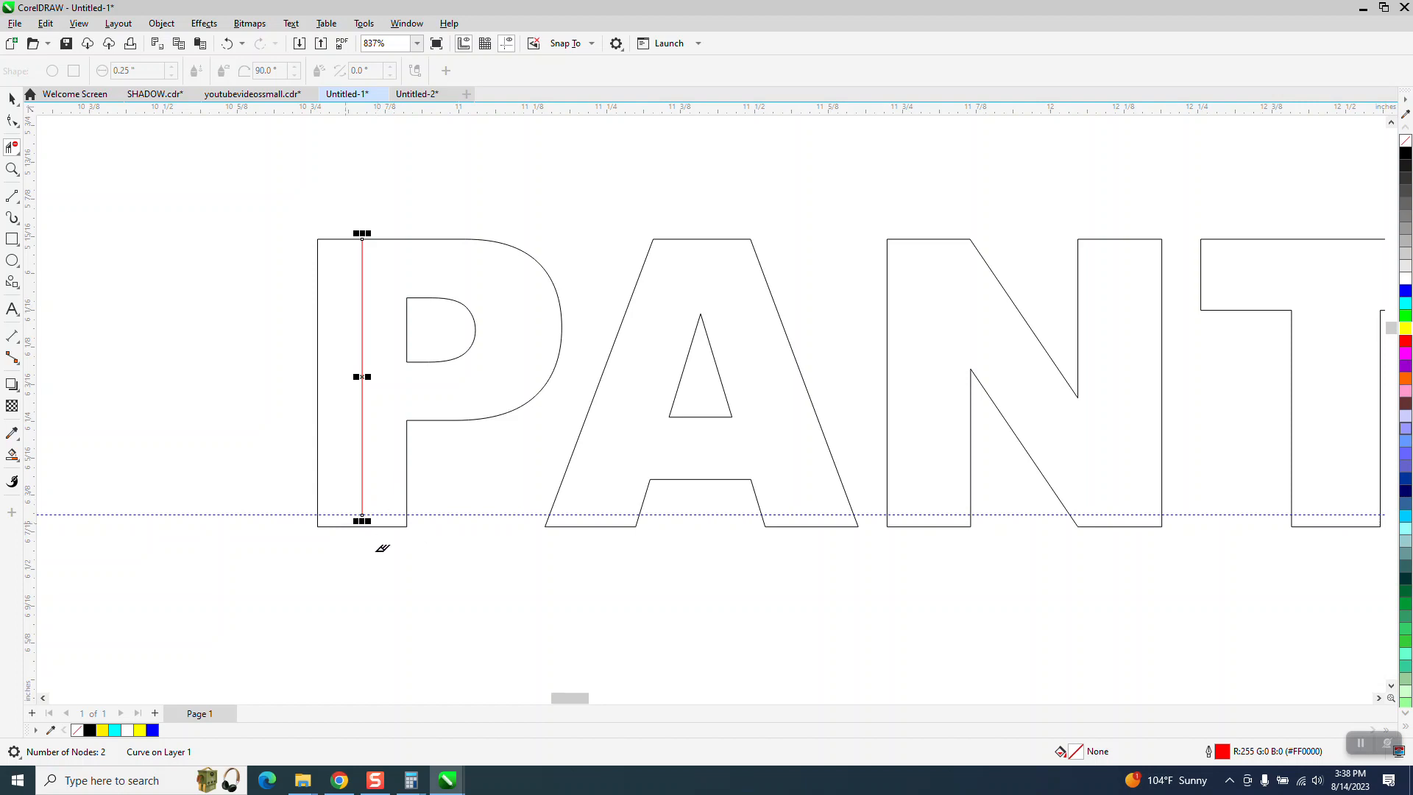
pyautogui.click(12, 98)
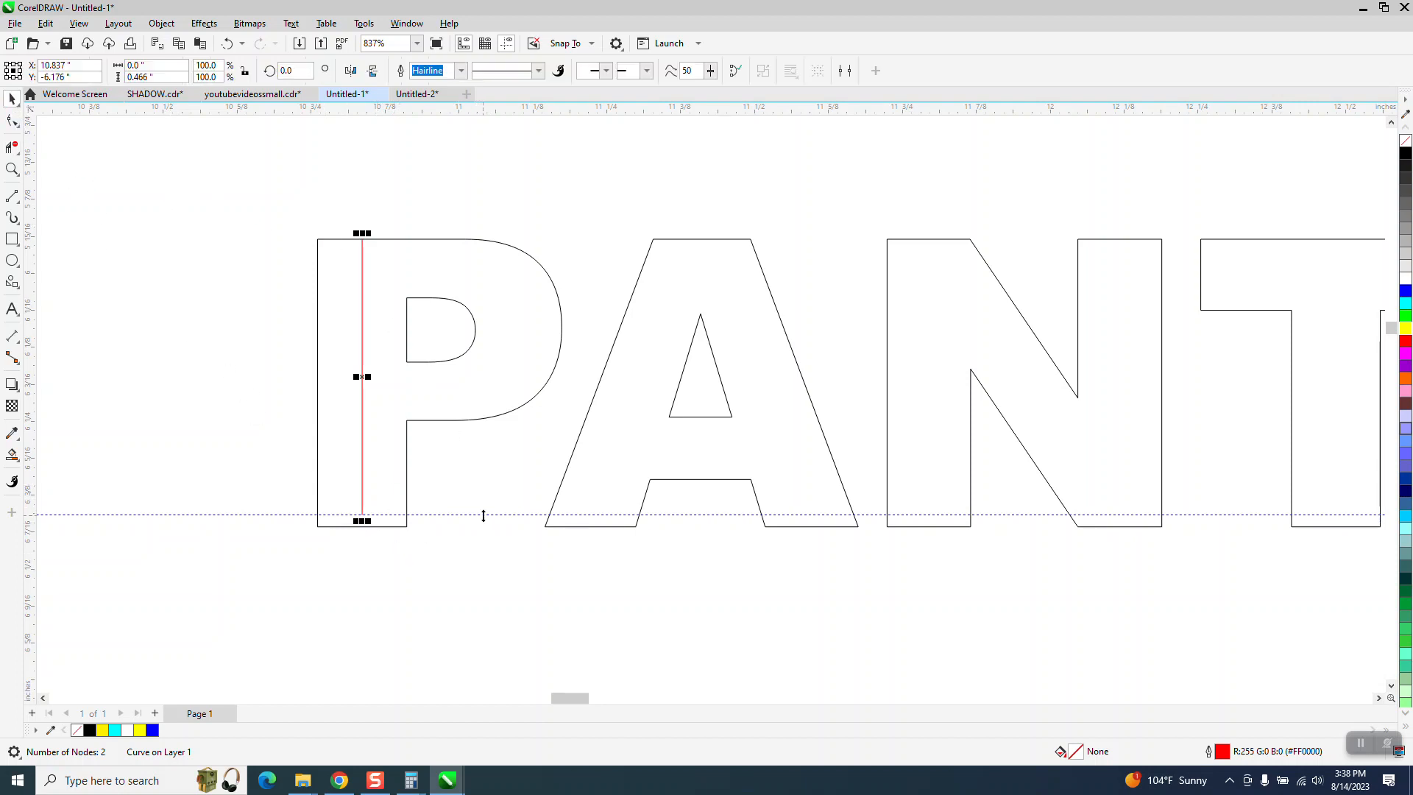
# Step: Draw a horizontal 2-point line from the corner where the P's bowl meets its stem to the vertical centre line
pyautogui.scroll(-5, 484, 515)
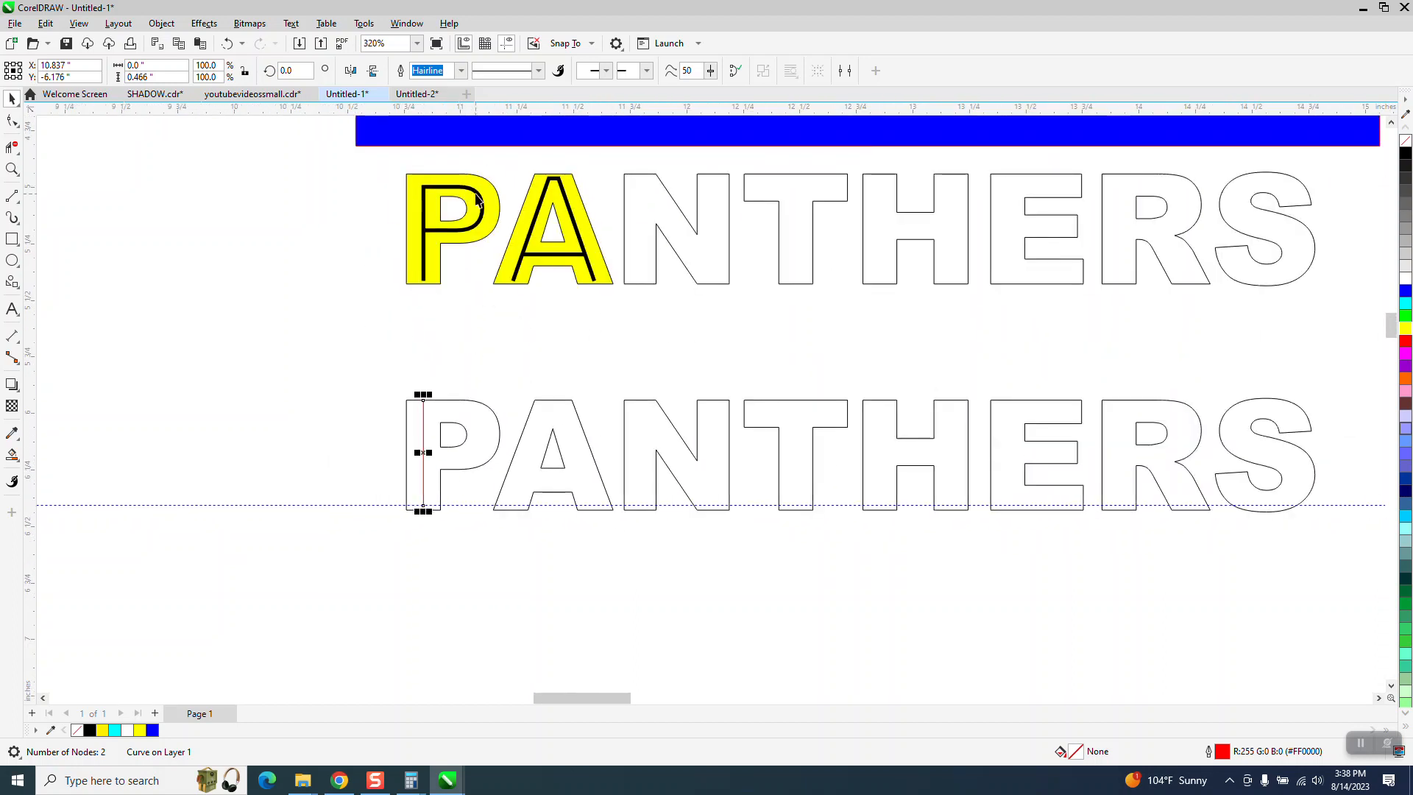
pyautogui.click(12, 168)
pyautogui.moveTo(355, 353); pyautogui.dragTo(589, 581)
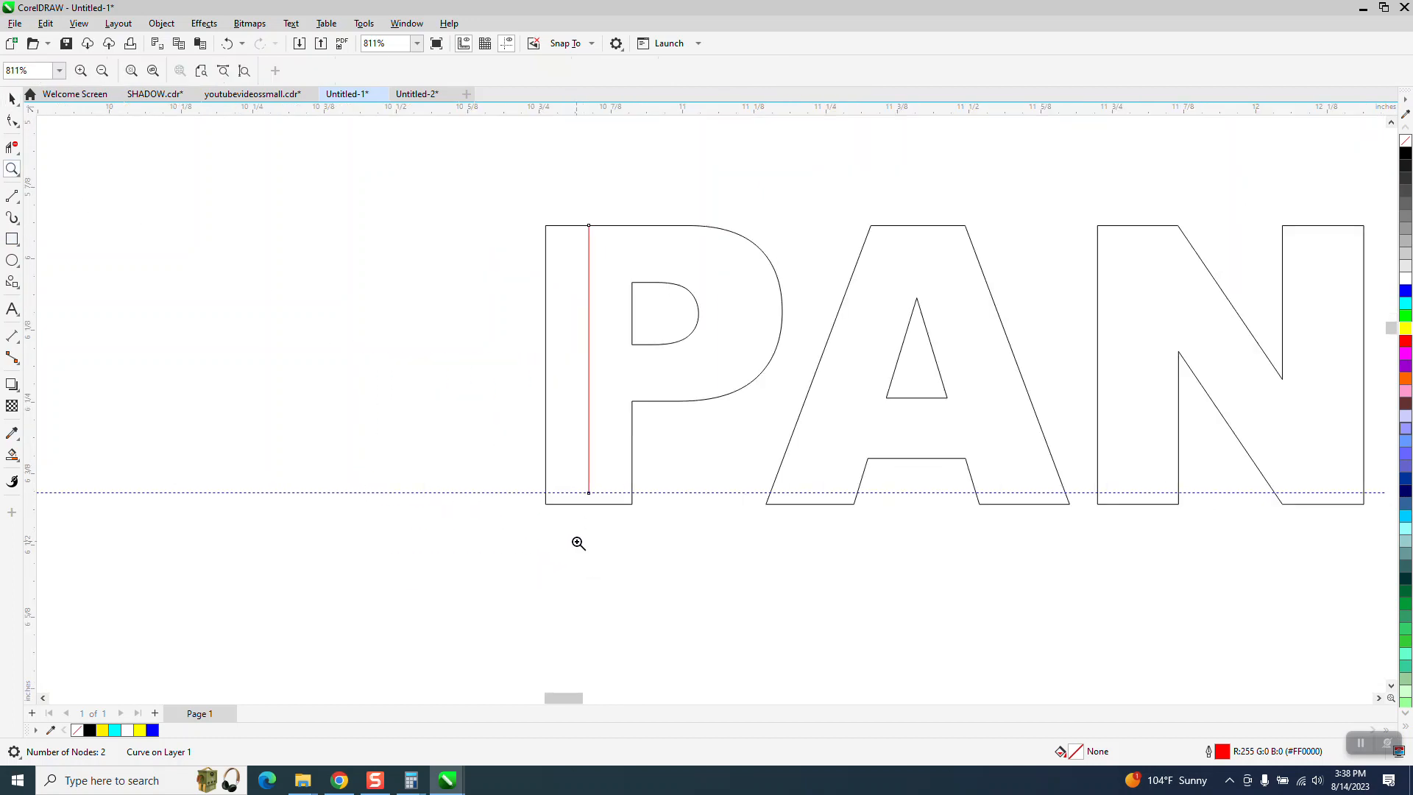
pyautogui.click(19, 205)
pyautogui.click(67, 213)
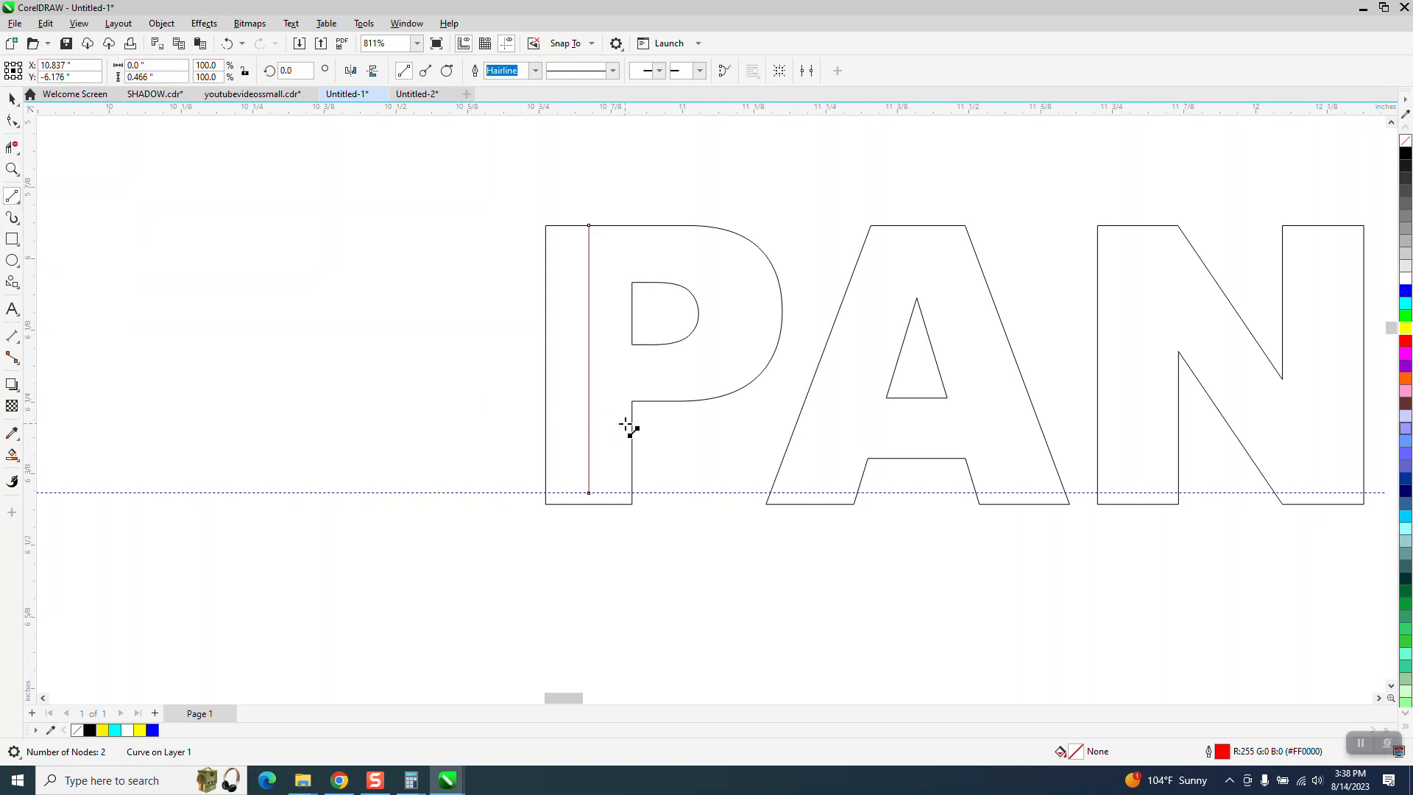
pyautogui.moveTo(633, 401); pyautogui.dragTo(589, 401)
# Step: Create a yellow shape from the enclosed bowl area of the P with Smart Fill
pyautogui.click(13, 456)
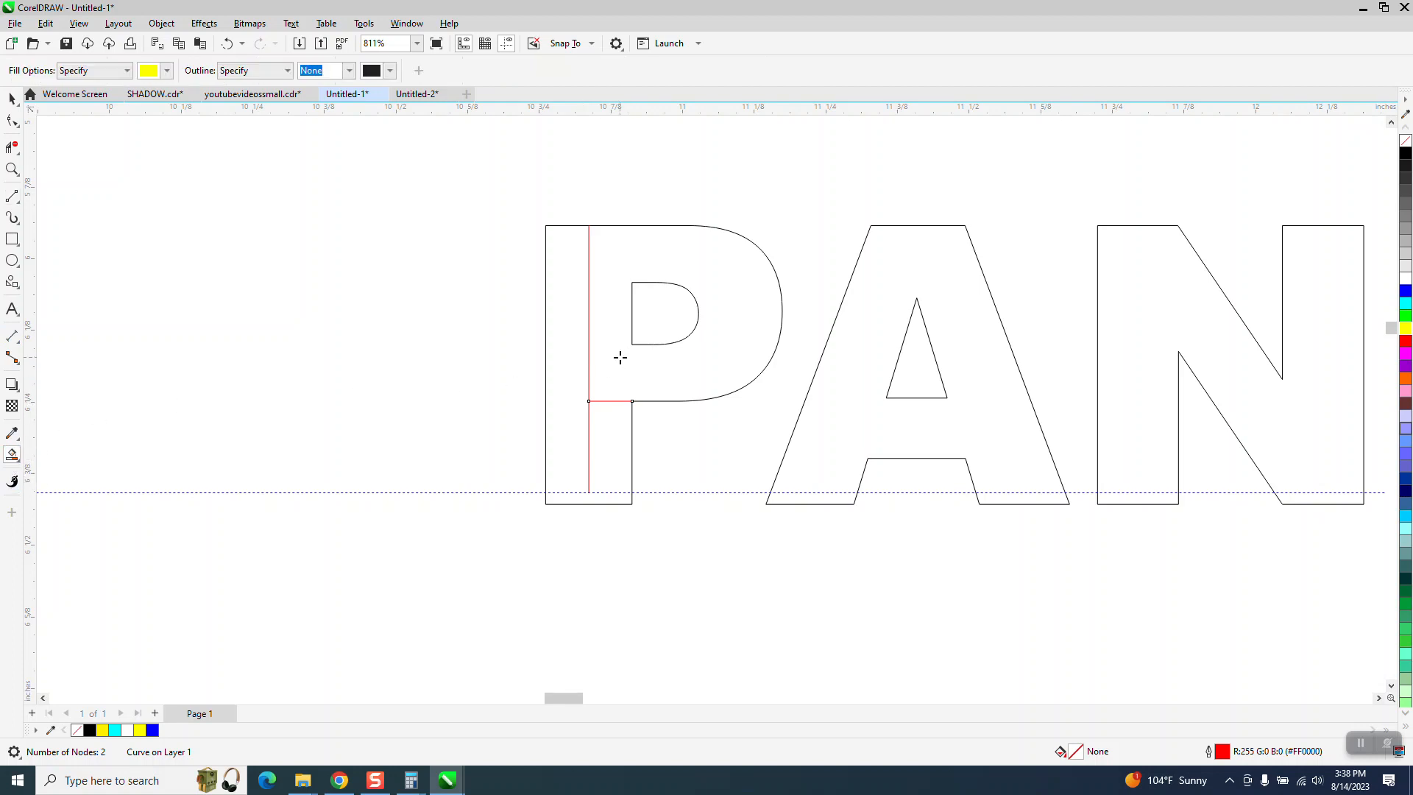
pyautogui.click(620, 357)
pyautogui.click(12, 98)
# Step: Set the nudge distance to 1 inch and nudge the yellow bowl shape left once
pyautogui.click(449, 236)
pyautogui.moveTo(516, 72); pyautogui.dragTo(429, 90)
pyautogui.write('1')
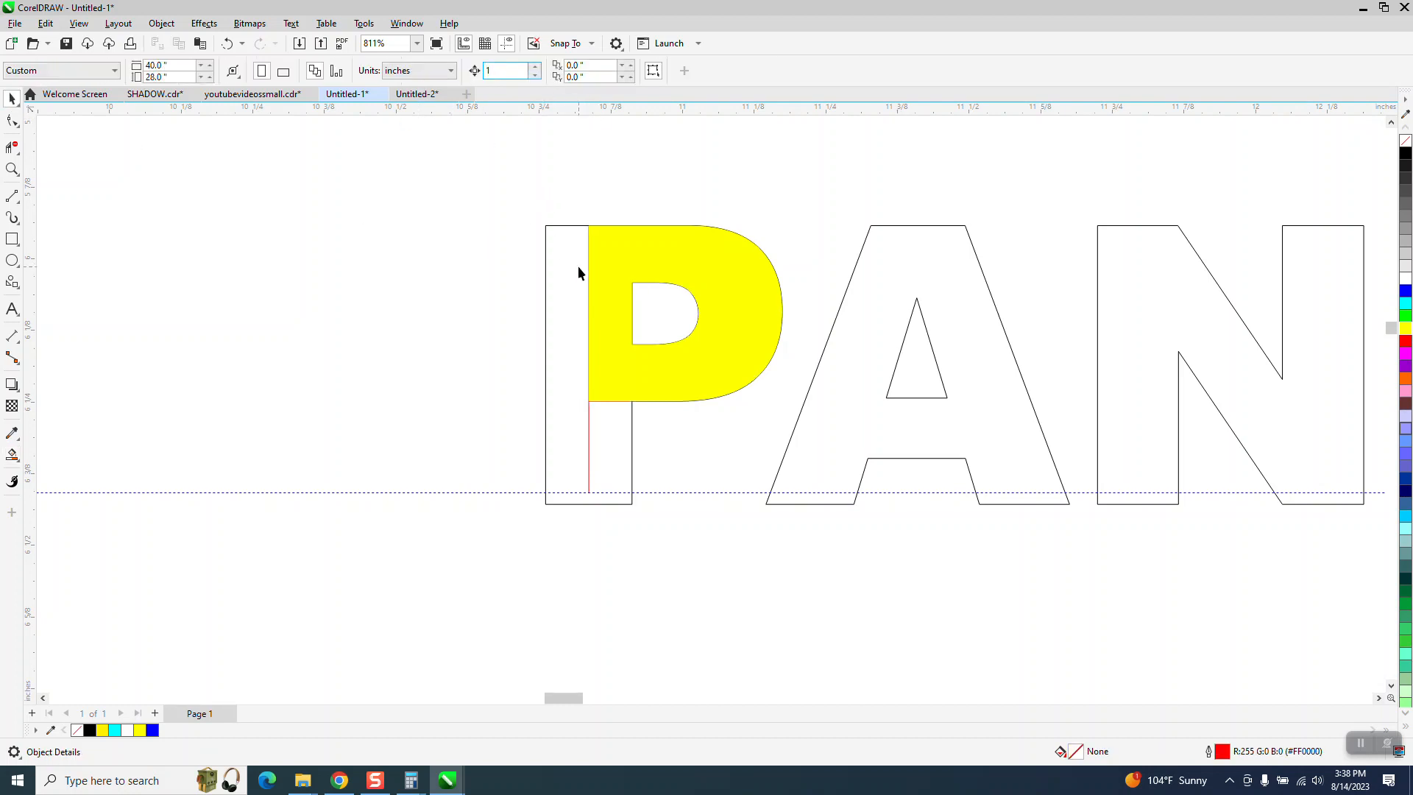
pyautogui.click(713, 318)
pyautogui.press('Left')
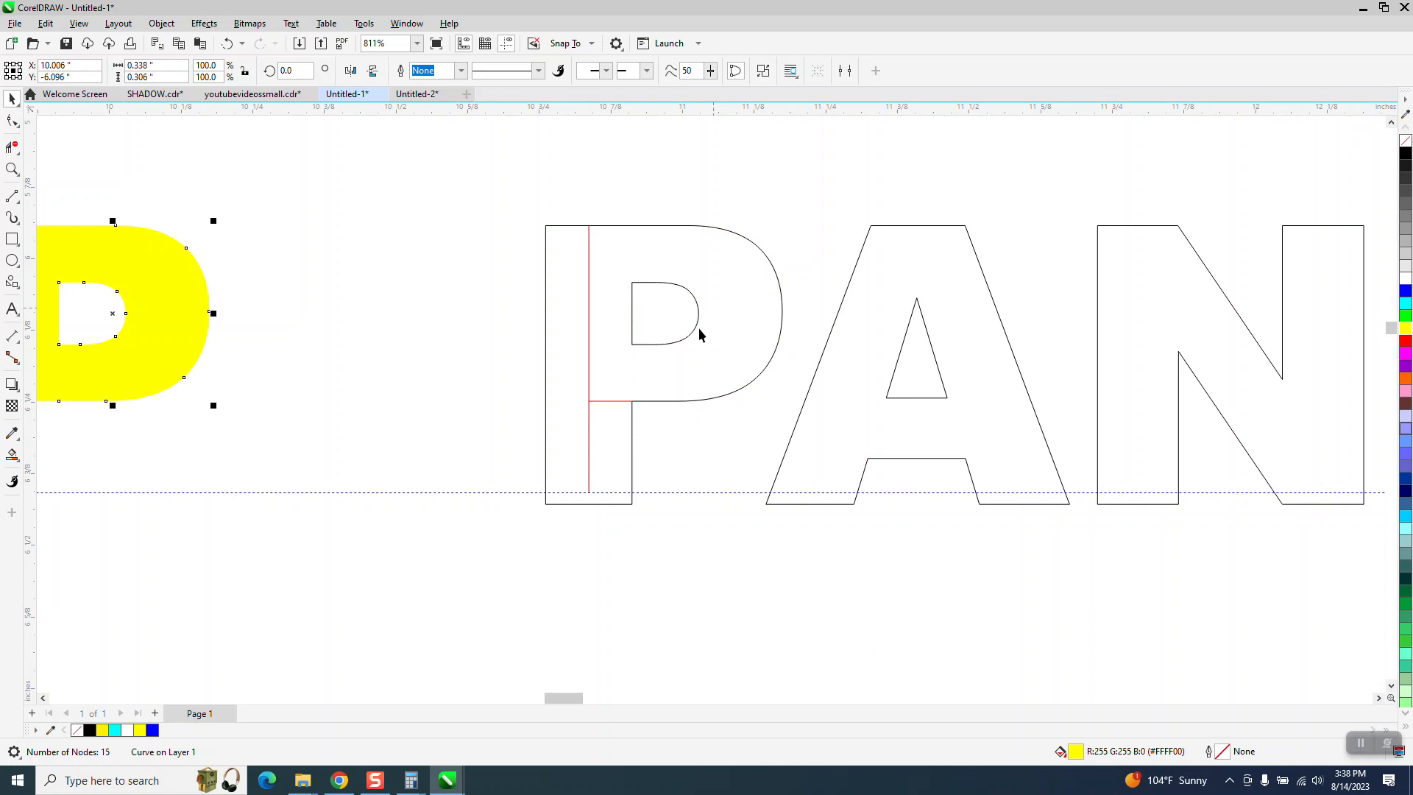
# Step: Remove the fill from the bowl shape and give it a black outline
pyautogui.scroll(-1, 701, 326)
pyautogui.click(1405, 140)
pyautogui.rightClick(1405, 153)
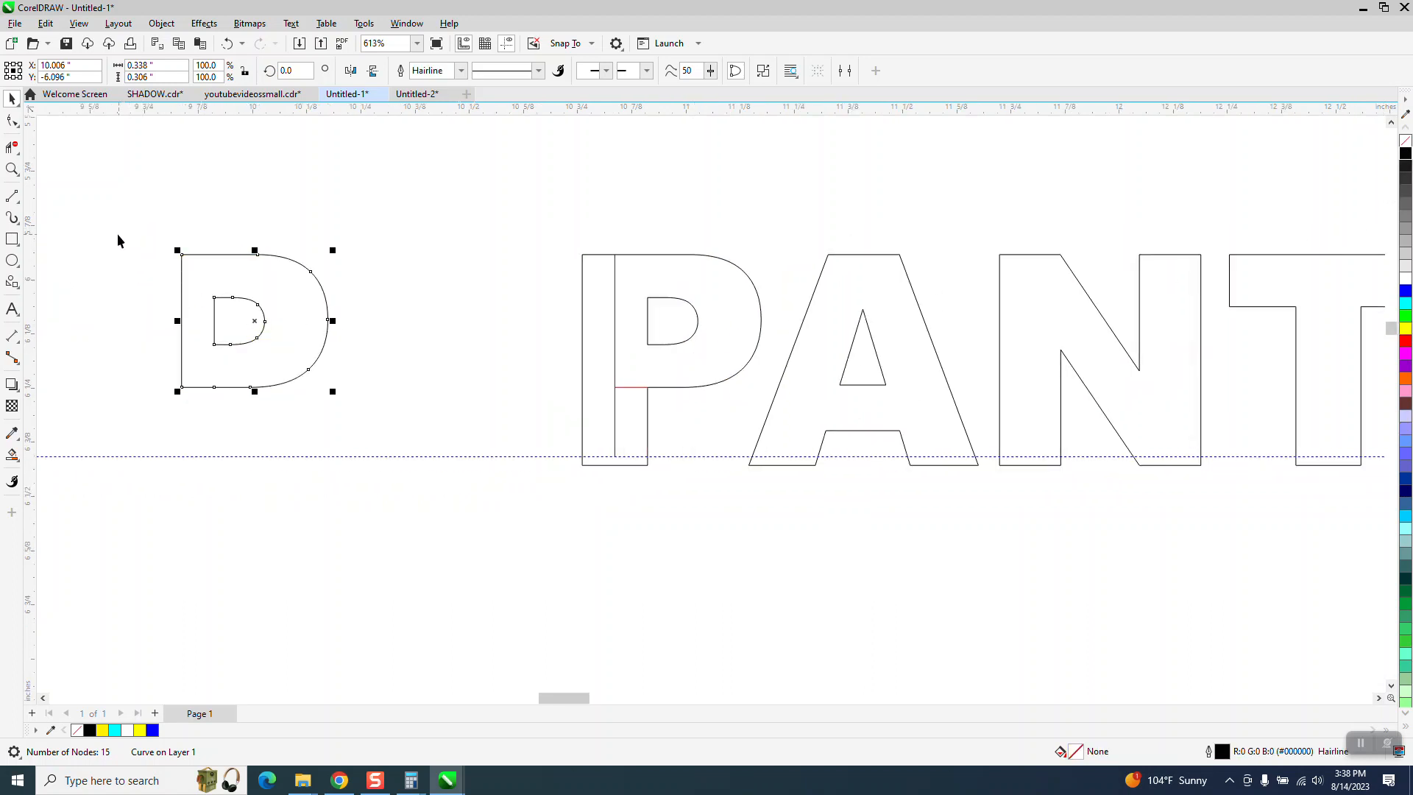
# Step: Remove the inner counter contour from the bowl shape with Virtual Segment Delete
pyautogui.click(12, 168)
pyautogui.moveTo(139, 230); pyautogui.dragTo(469, 458)
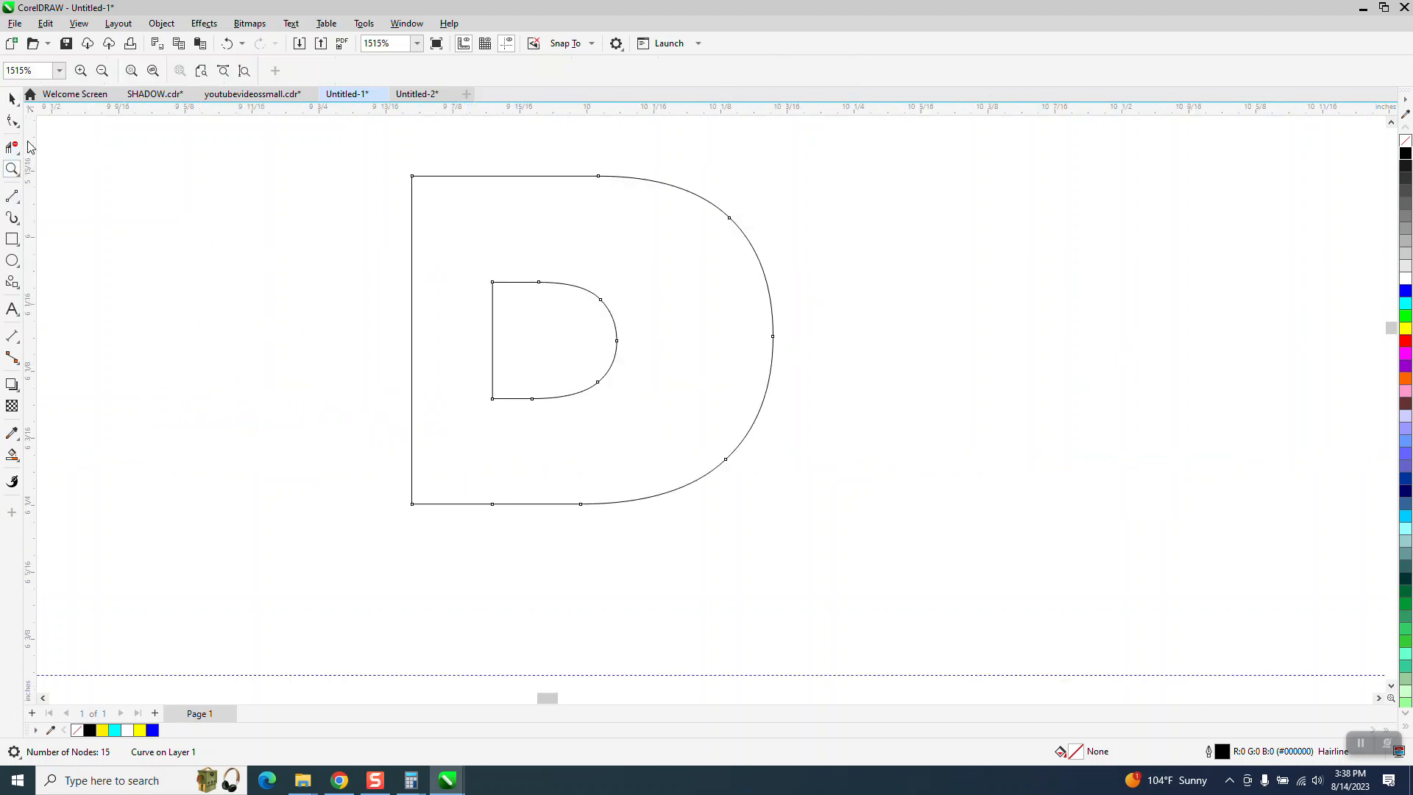
pyautogui.click(12, 147)
pyautogui.moveTo(463, 285); pyautogui.dragTo(654, 382)
# Step: Break the bowl curve apart at its two left corner nodes and delete the straight segment between them
pyautogui.click(12, 121)
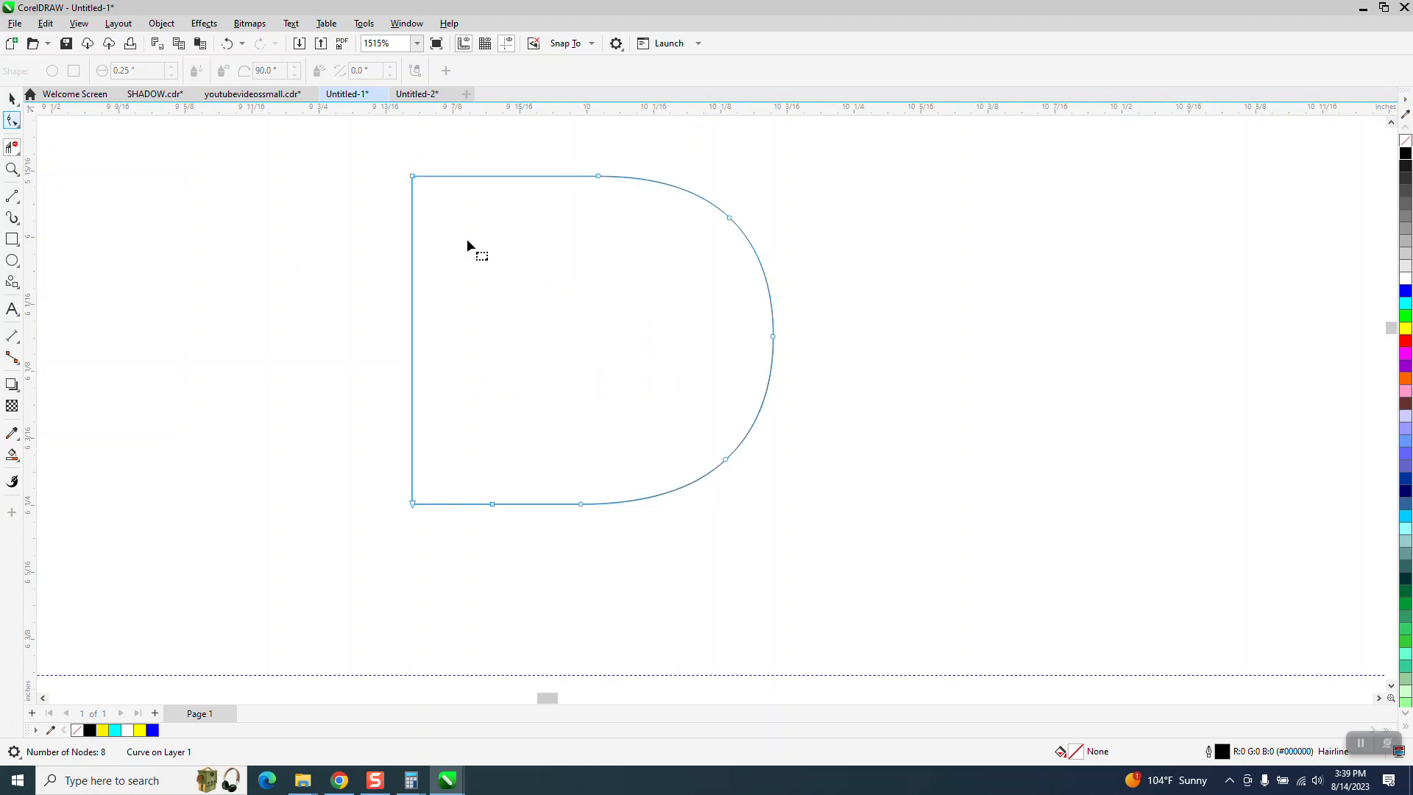
pyautogui.moveTo(426, 509); pyautogui.dragTo(432, 514)
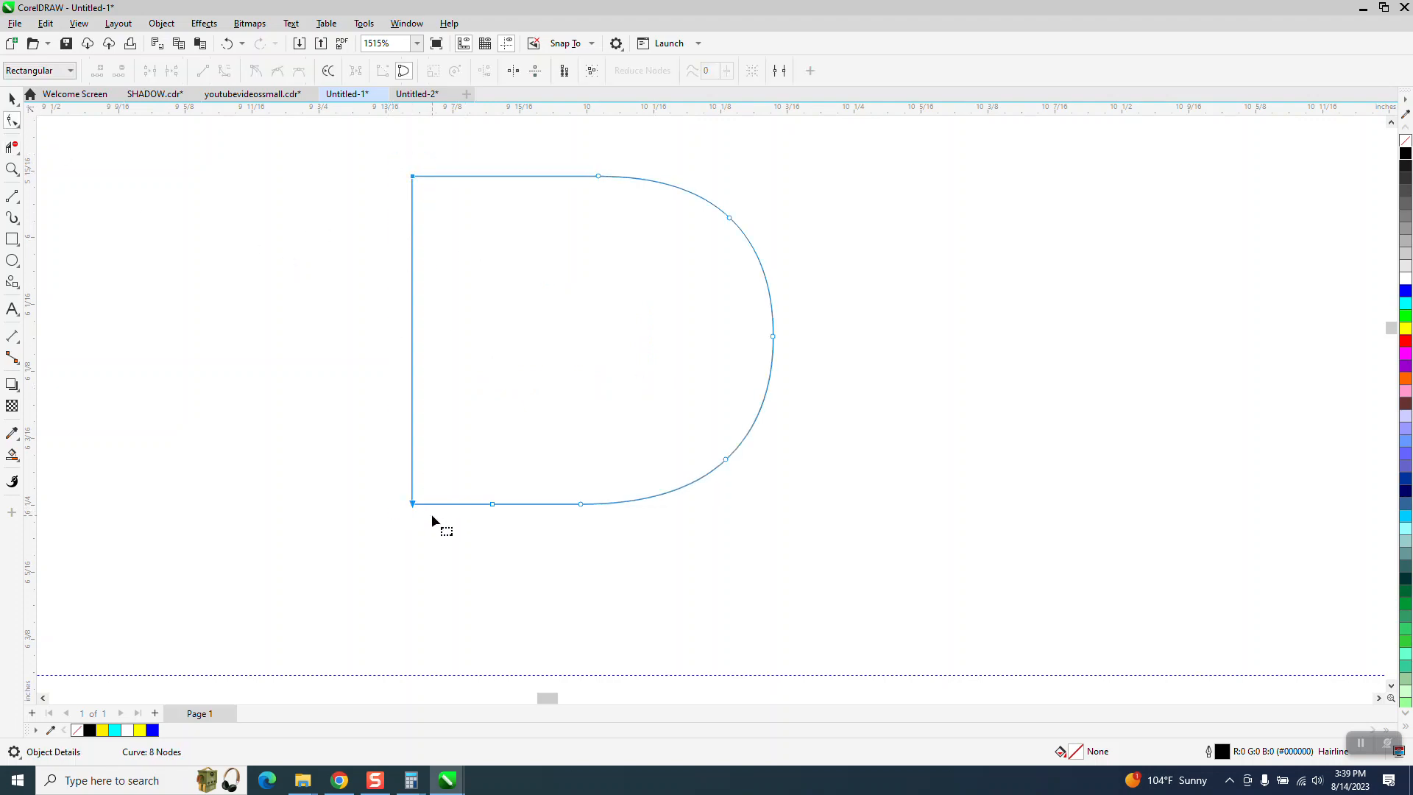
pyautogui.rightClick(414, 503)
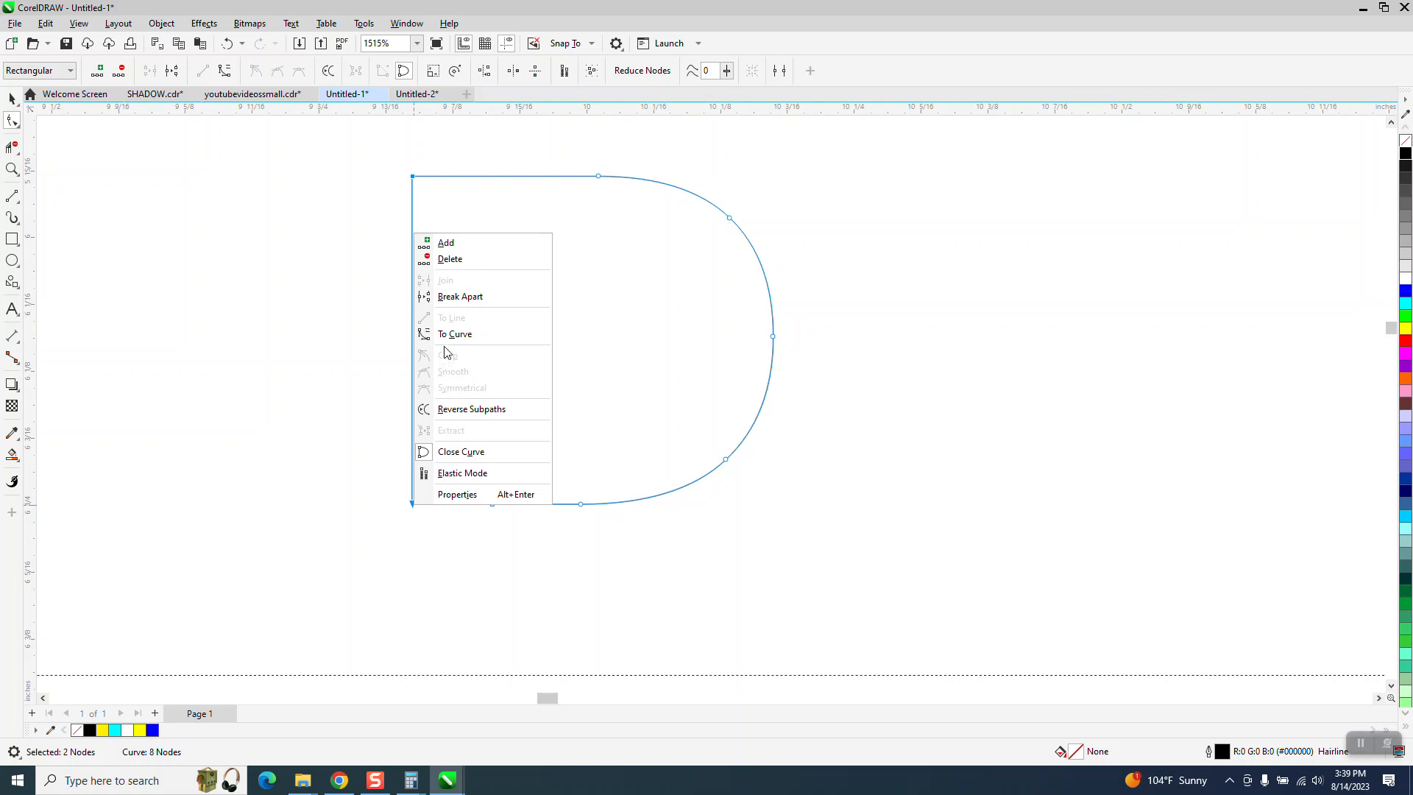
pyautogui.click(451, 297)
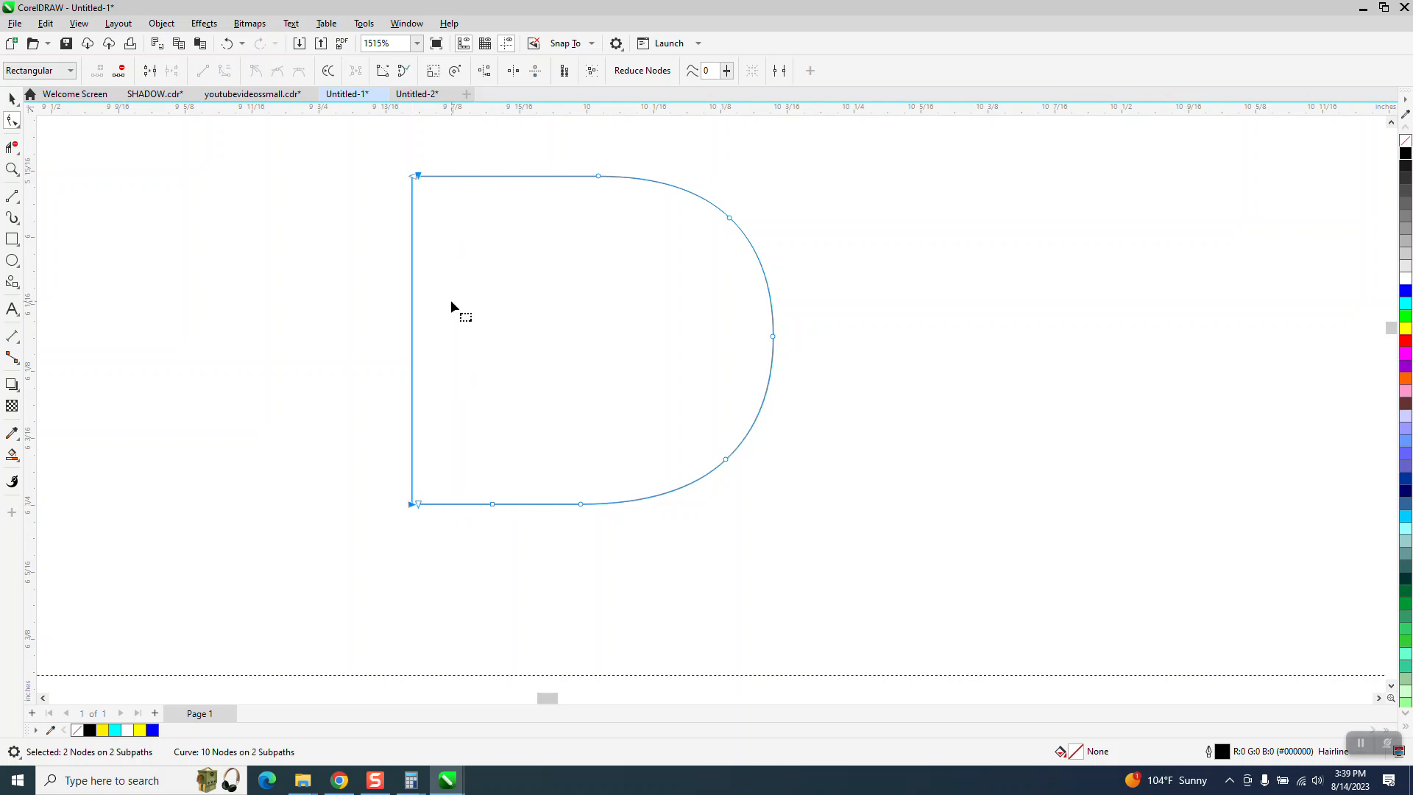
pyautogui.click(12, 147)
pyautogui.click(412, 347)
# Step: Colour the open bowl curve's outline red and nudge it 1 inch right, back onto the P
pyautogui.scroll(-3, 348, 379)
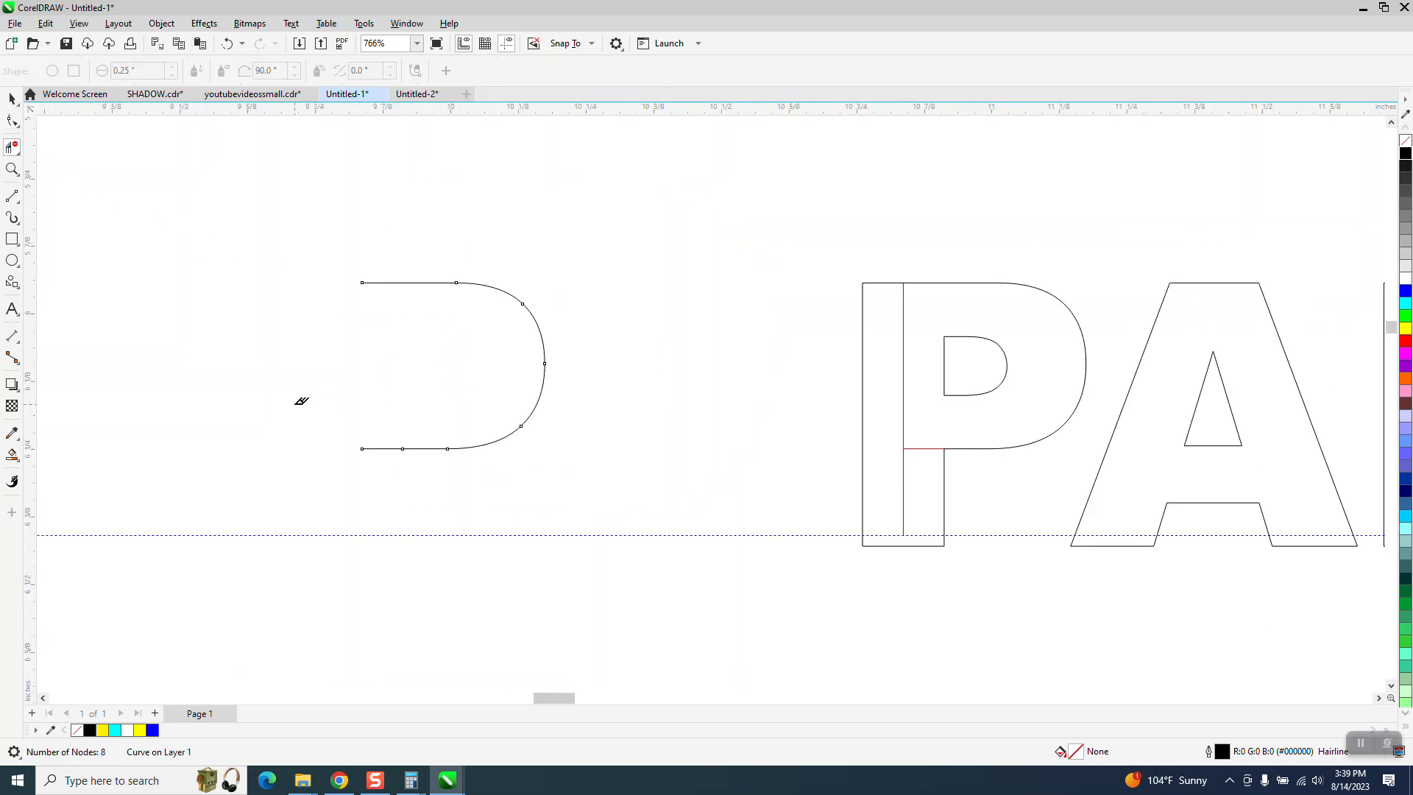
pyautogui.click(12, 98)
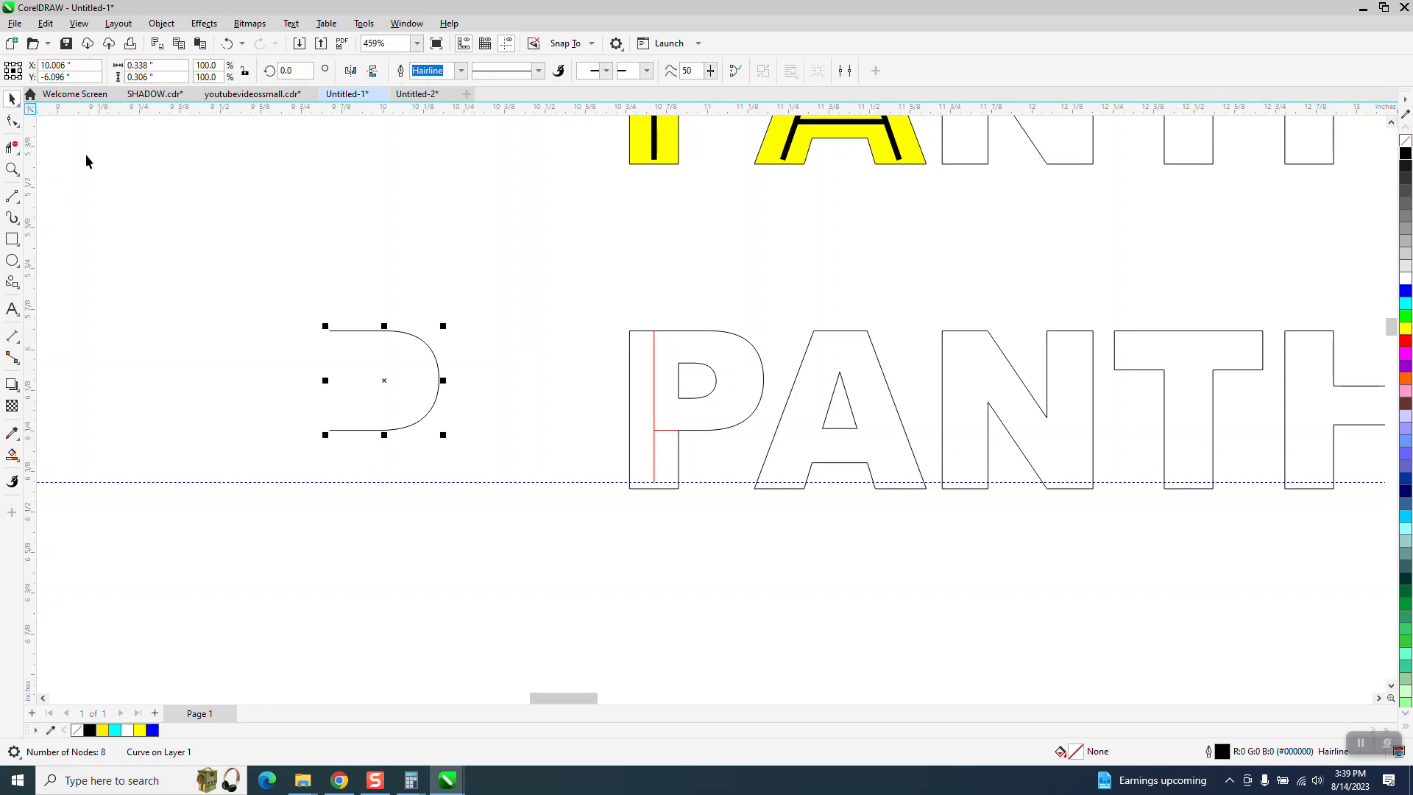
pyautogui.rightClick(1407, 342)
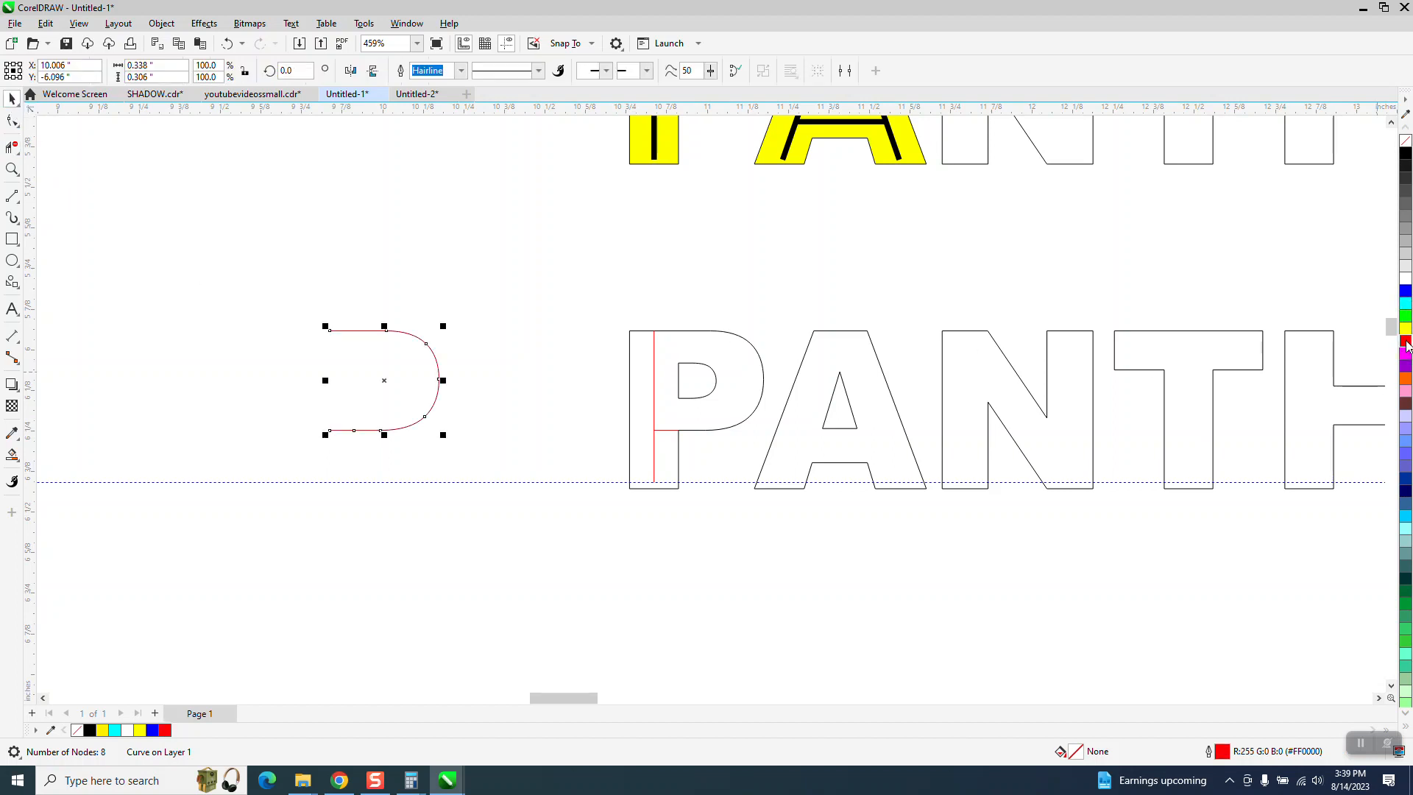
pyautogui.press('Right')
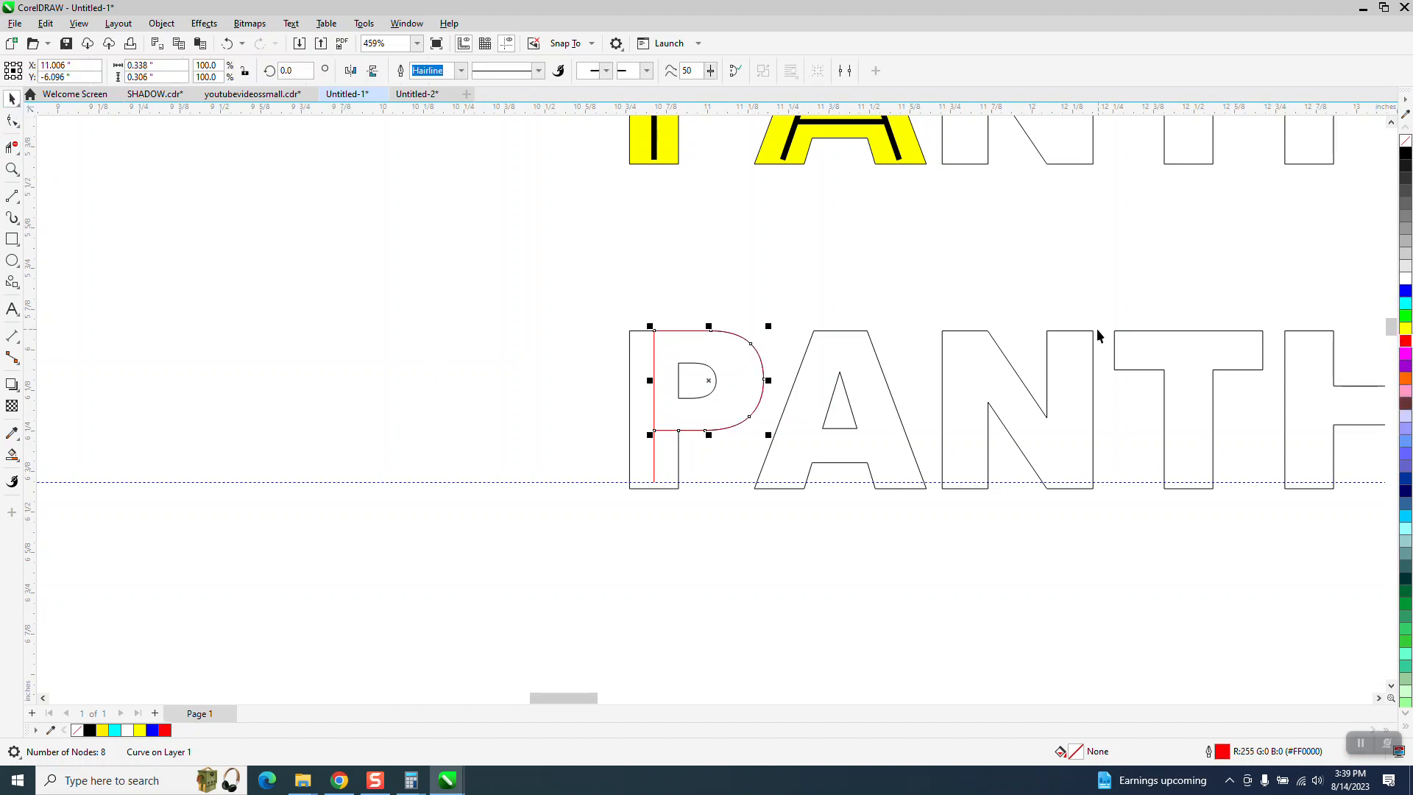
pyautogui.moveTo(511, 276); pyautogui.dragTo(908, 543)
pyautogui.click(12, 100)
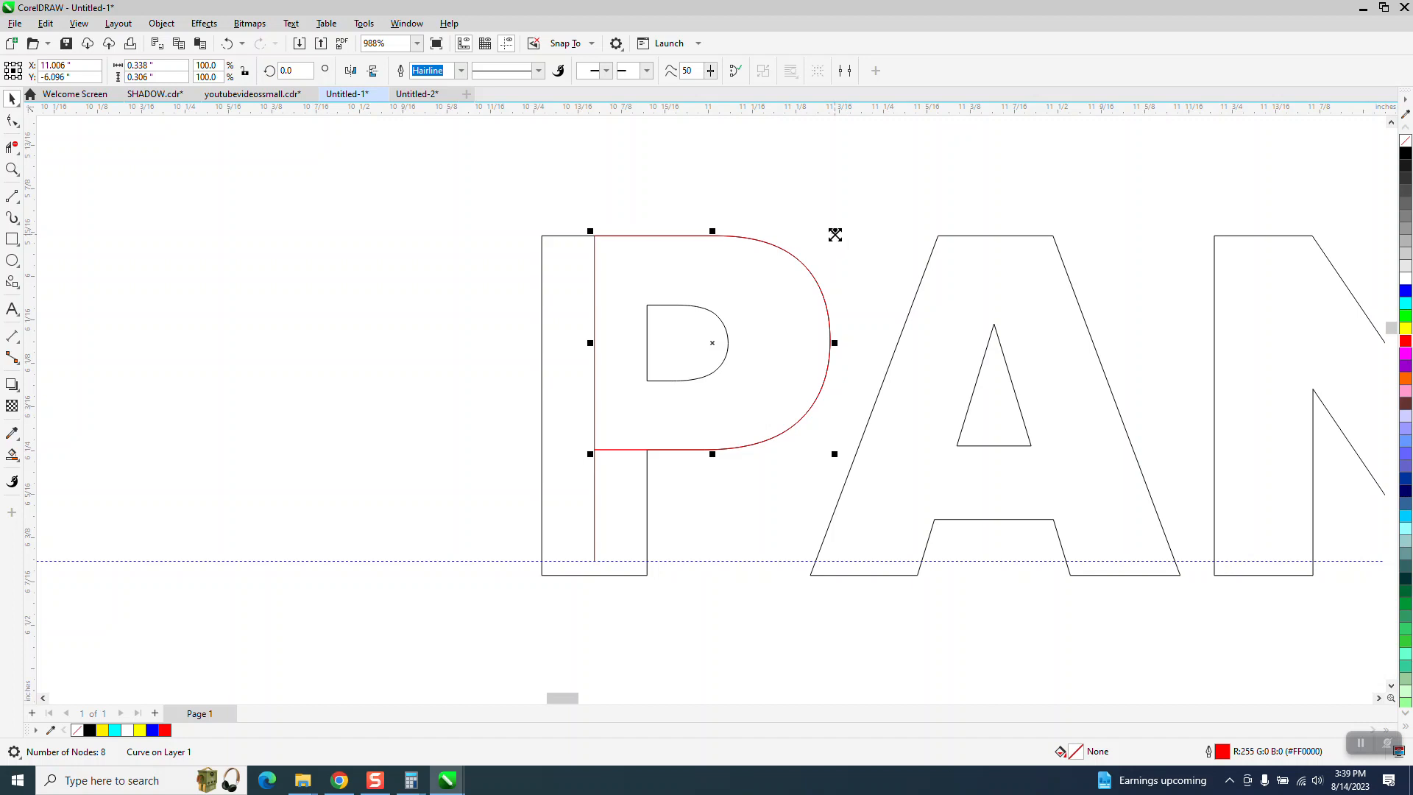
# Step: Scale the red bowl curve to 64.4% about its centre and shift it slightly left between the P's outer edge and counter
pyautogui.moveTo(835, 234); pyautogui.dragTo(791, 246)
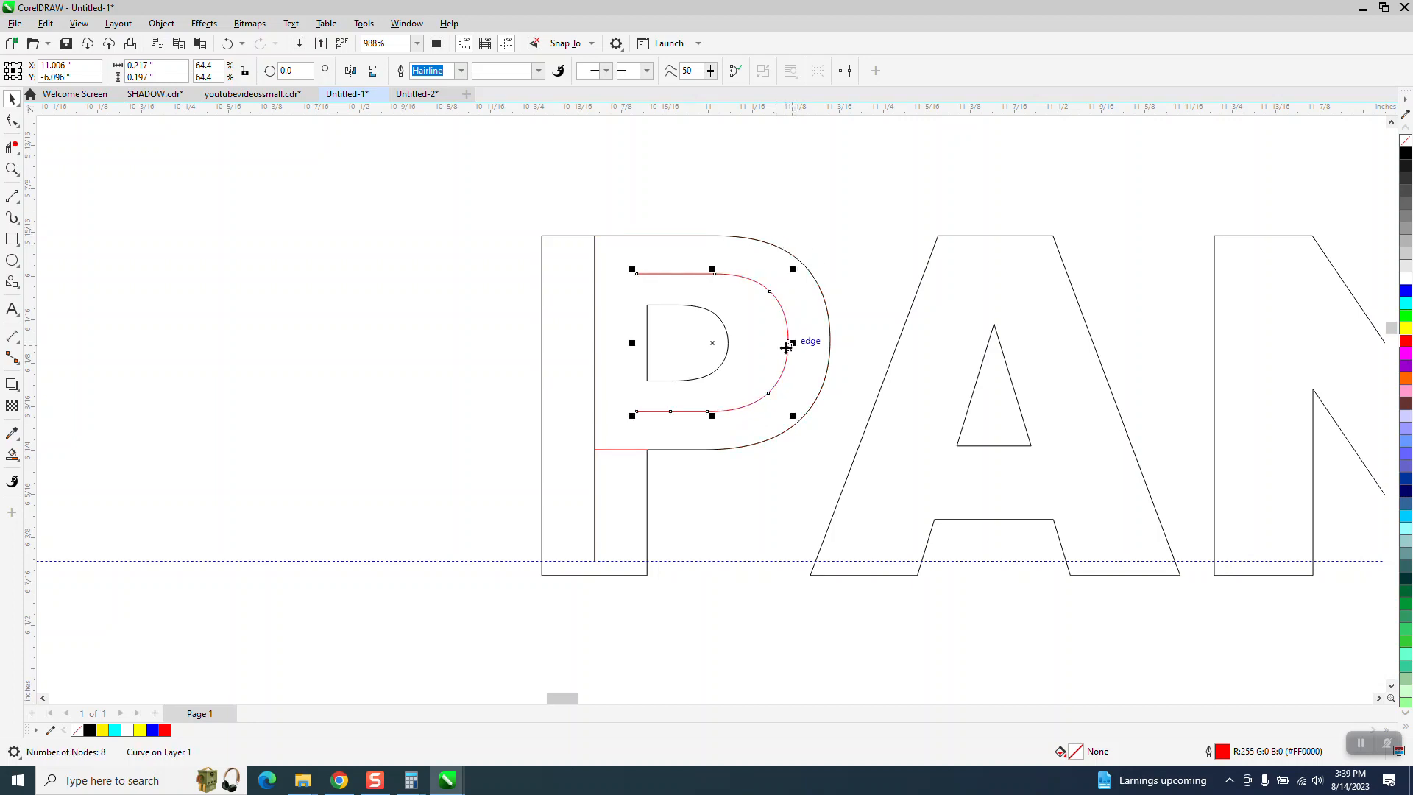
pyautogui.moveTo(713, 346); pyautogui.dragTo(702, 351)
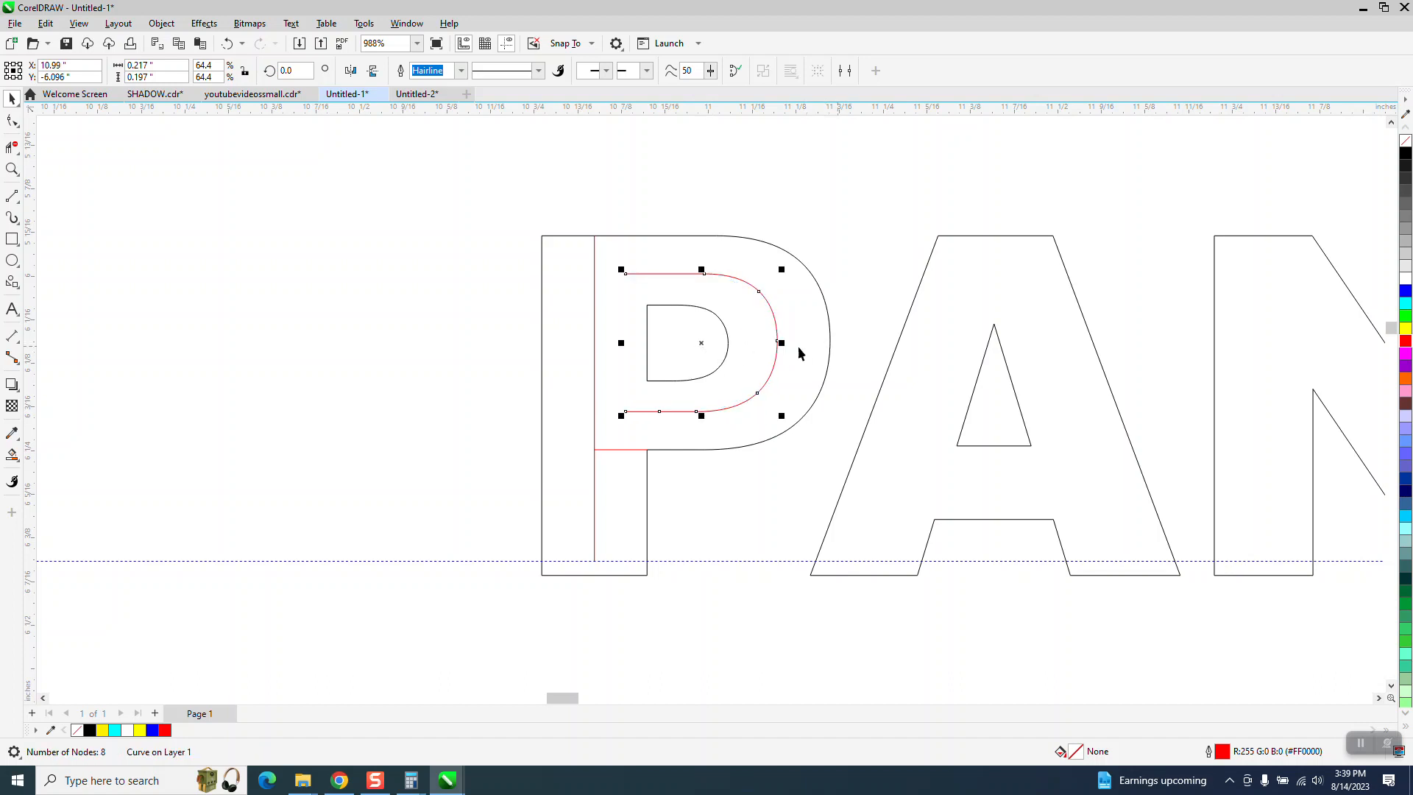
# Step: Measure the P bowl's thickness from the counter's right node to the outer edge with a Parallel Dimension, and delete the dimension
pyautogui.click(11, 169)
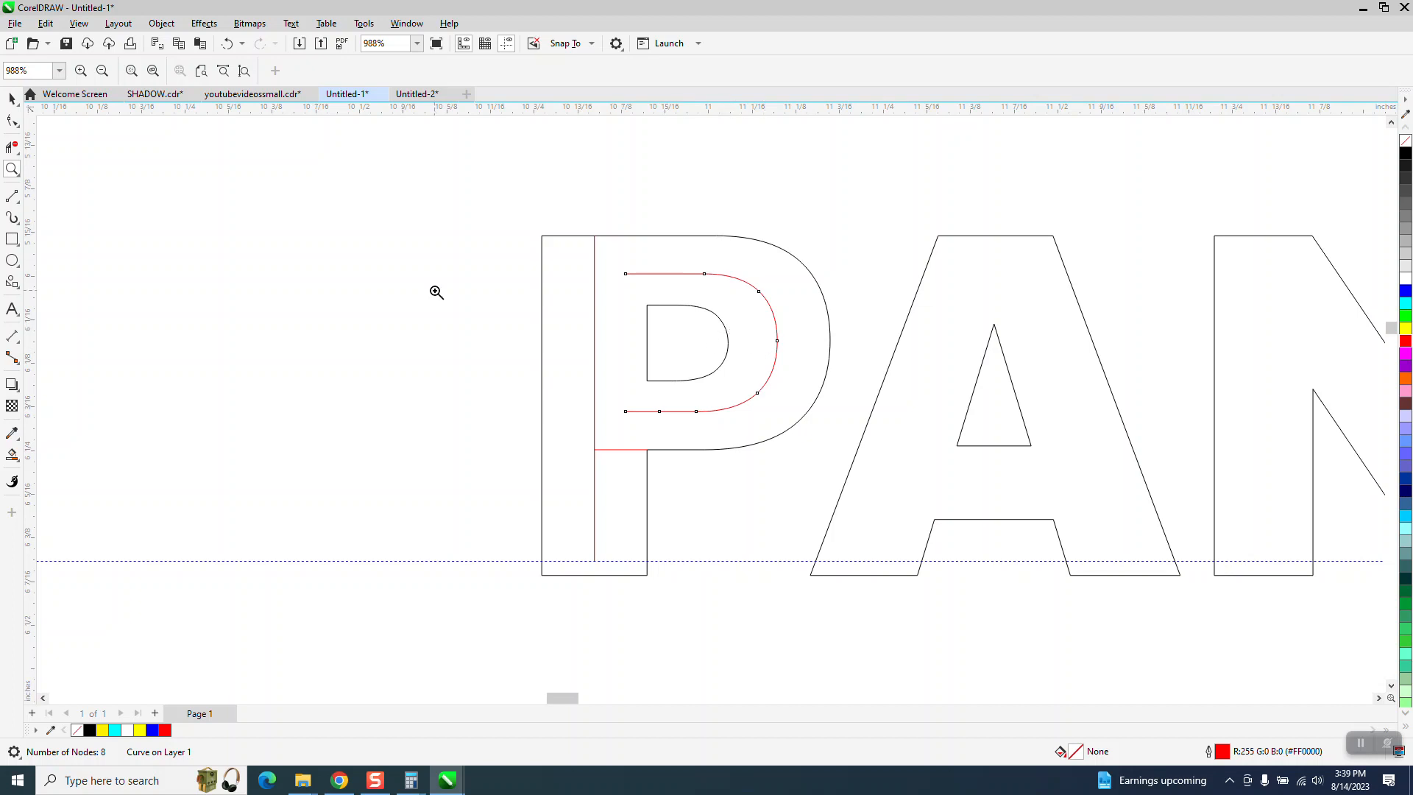
pyautogui.moveTo(489, 222); pyautogui.dragTo(957, 528)
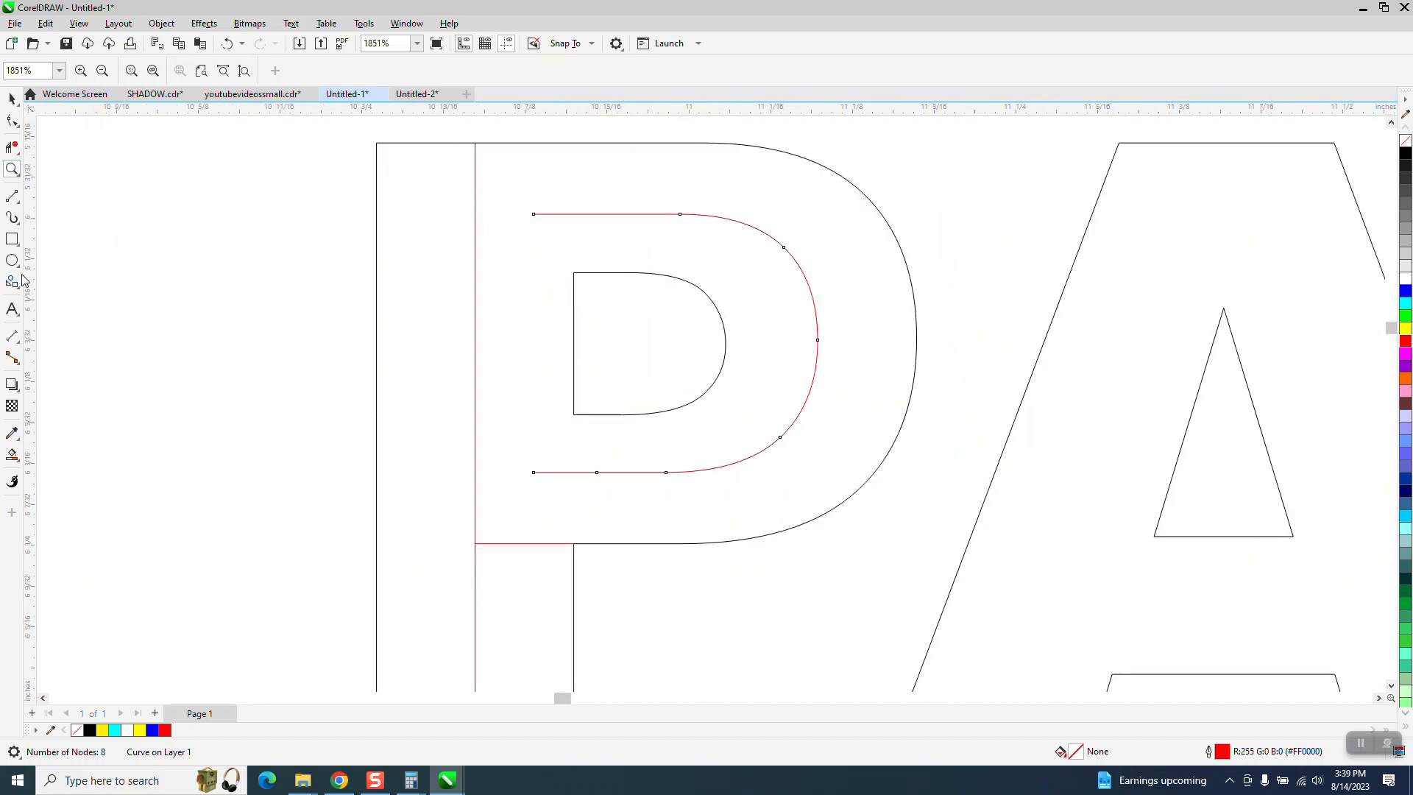
pyautogui.click(21, 343)
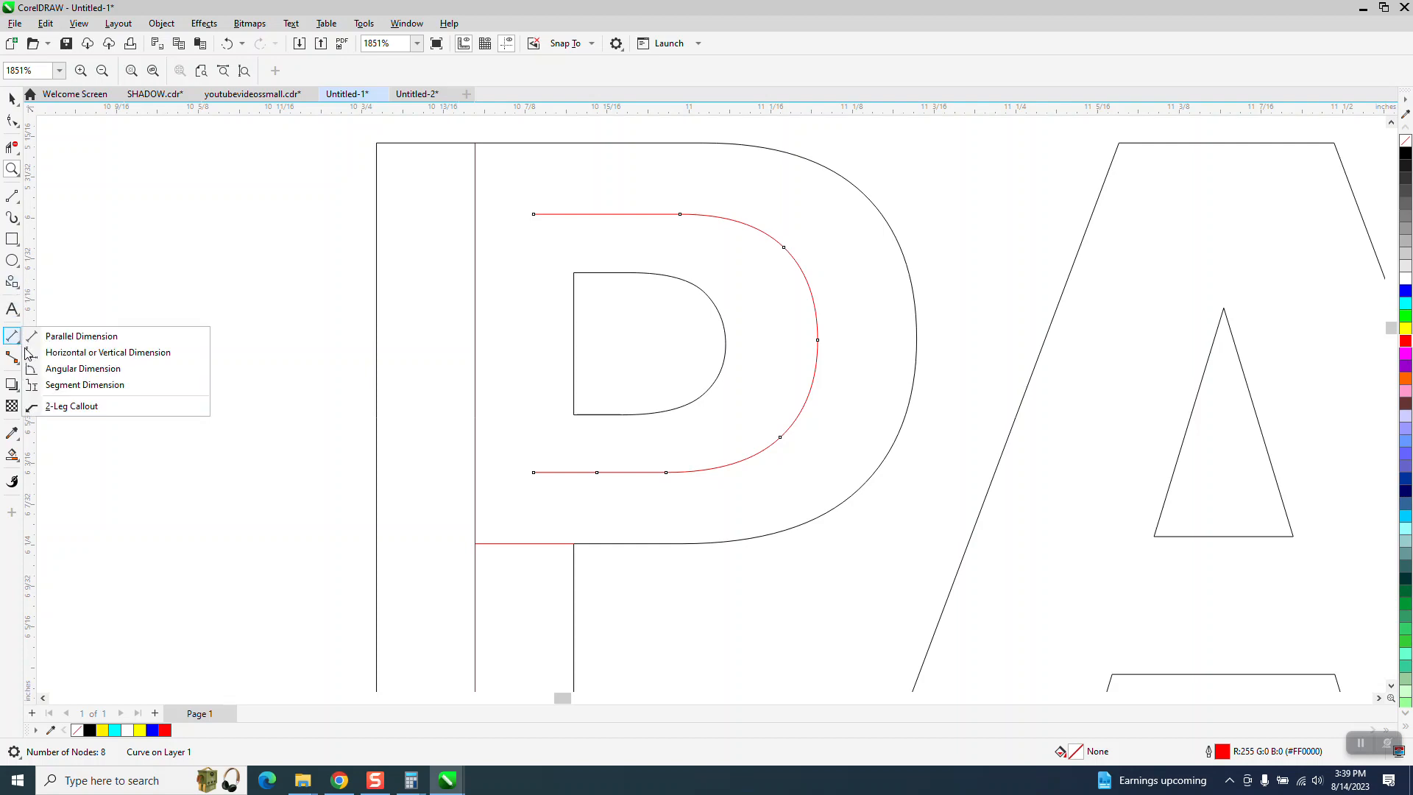
pyautogui.click(81, 336)
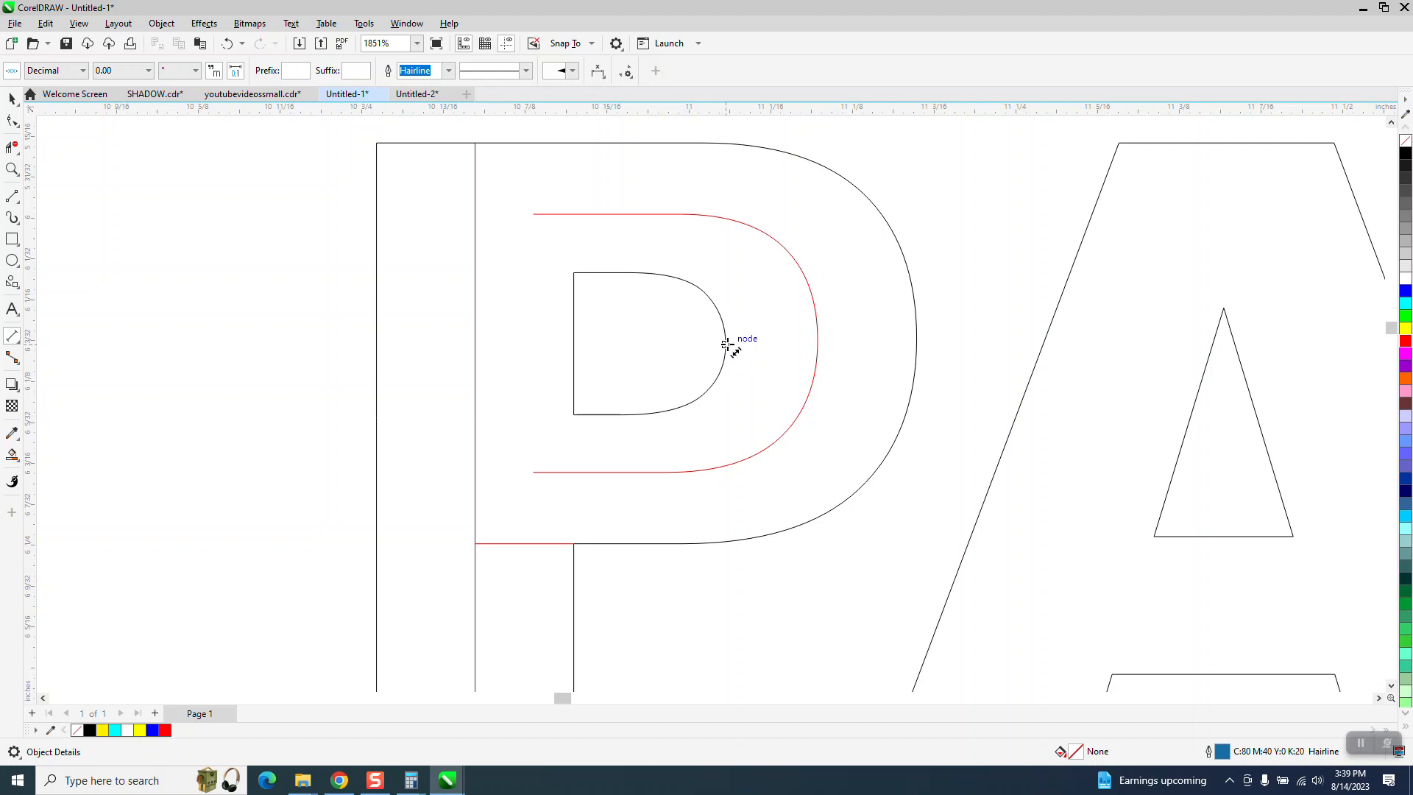
pyautogui.moveTo(727, 343); pyautogui.dragTo(915, 338)
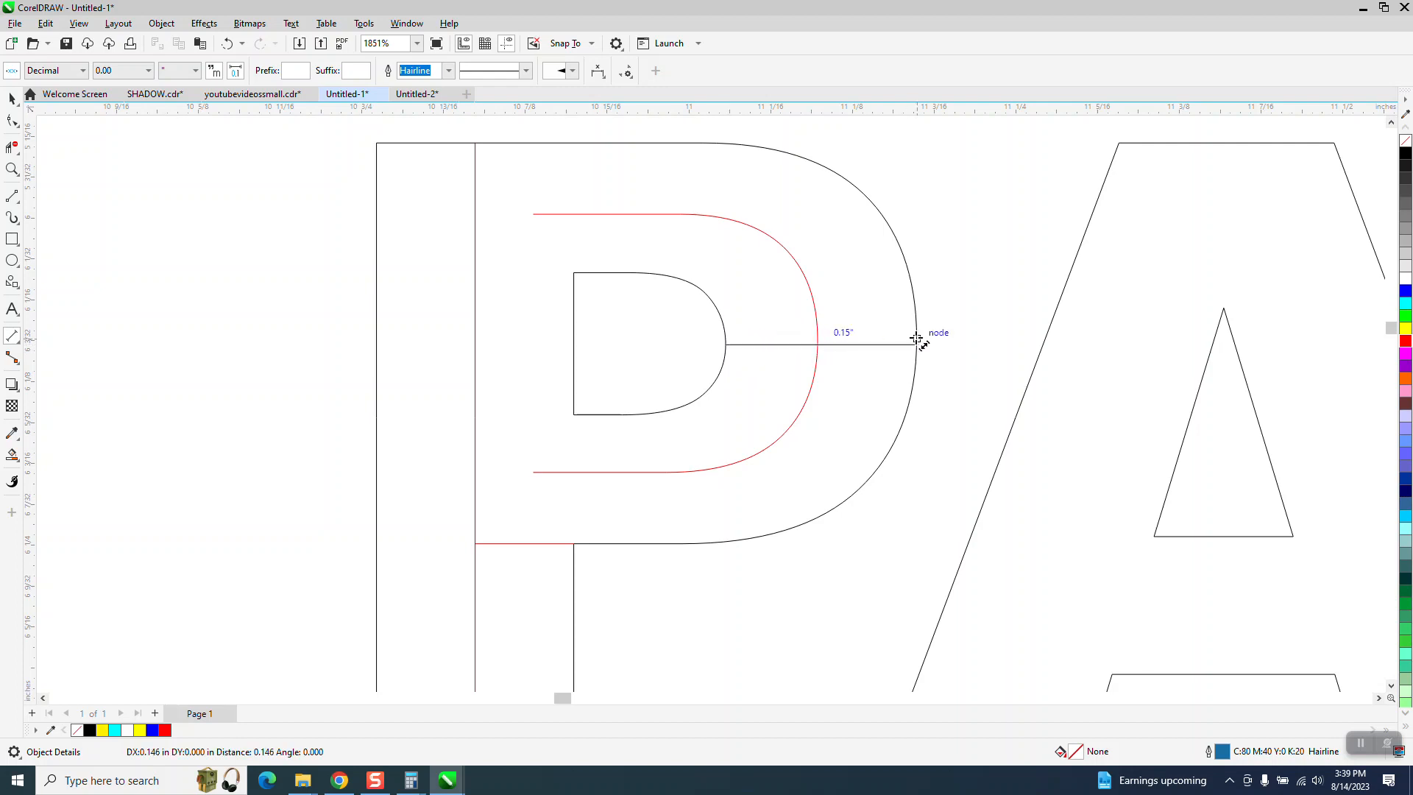
pyautogui.click(916, 338)
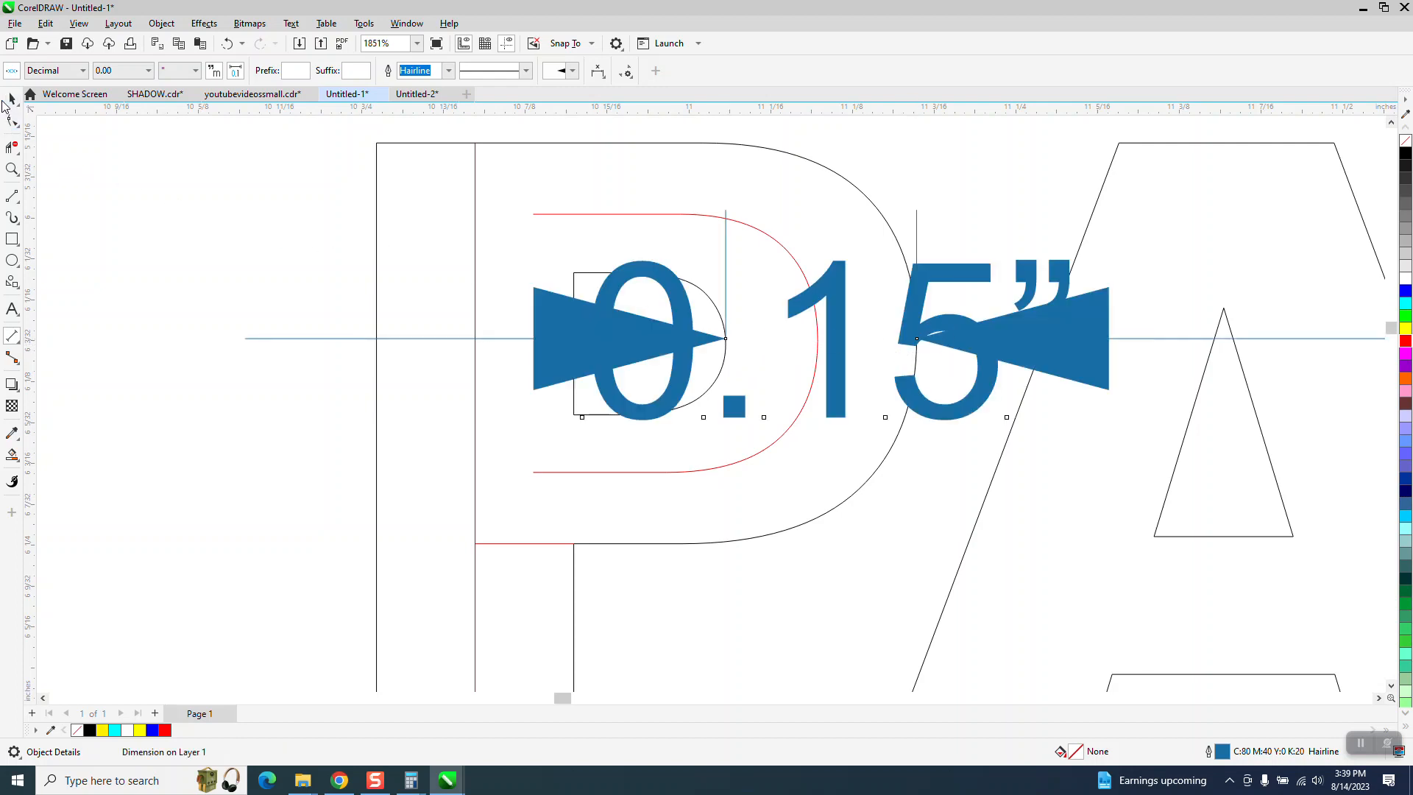
pyautogui.click(11, 98)
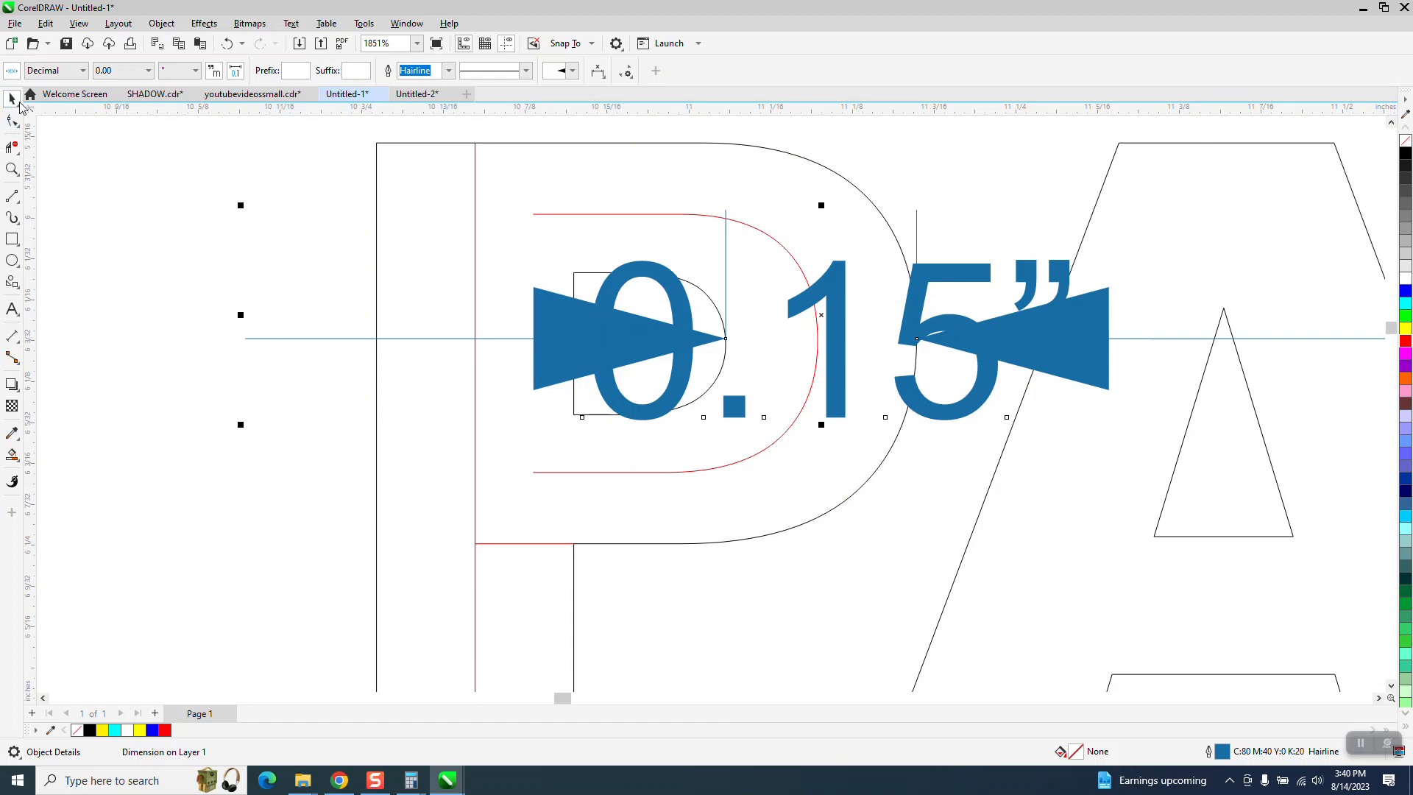
pyautogui.click(587, 268)
pyautogui.click(841, 311)
pyautogui.press('Delete')
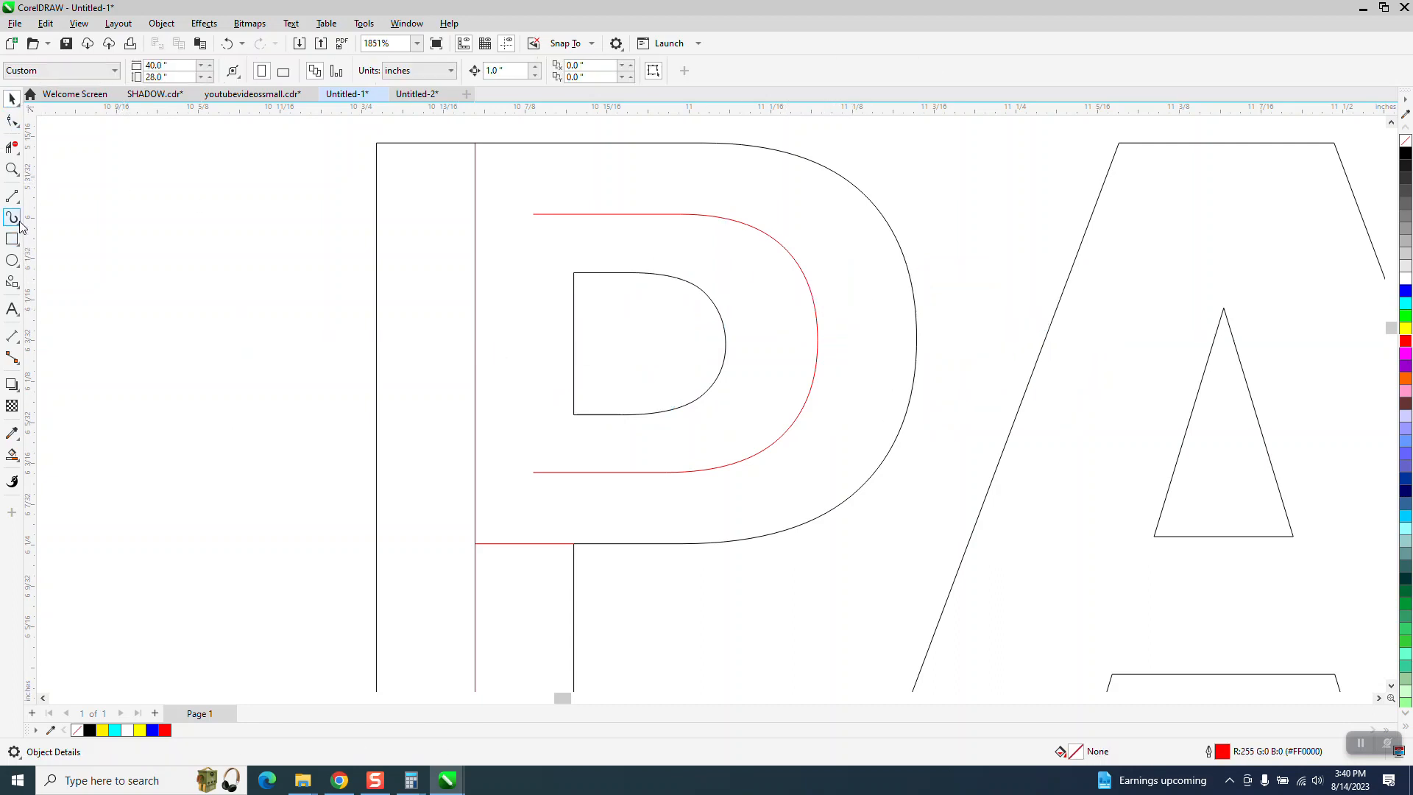
# Step: Measure the gap from the counter's right side to the red curve with a Parallel Dimension at 0.0000 precision, and delete the dimension
pyautogui.click(19, 344)
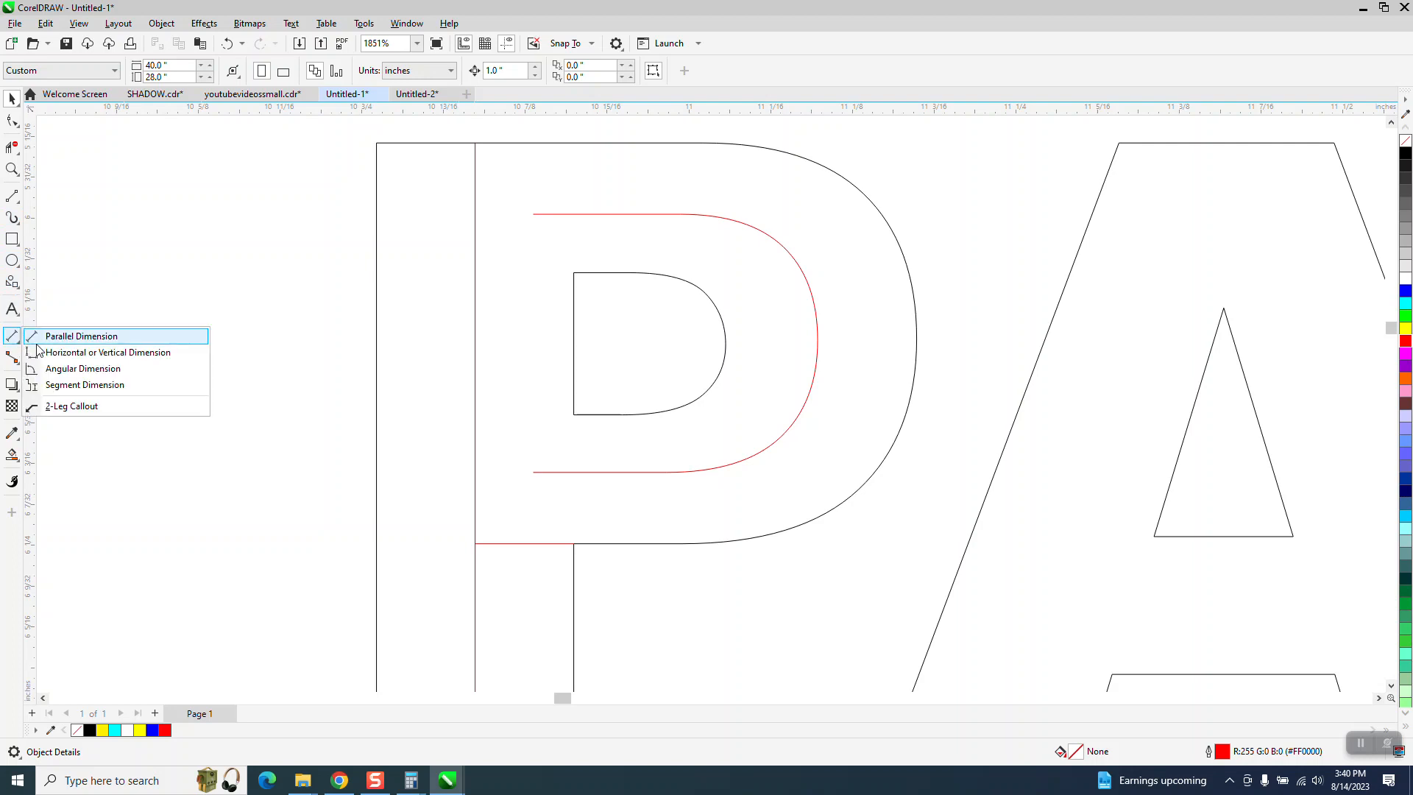
pyautogui.click(54, 340)
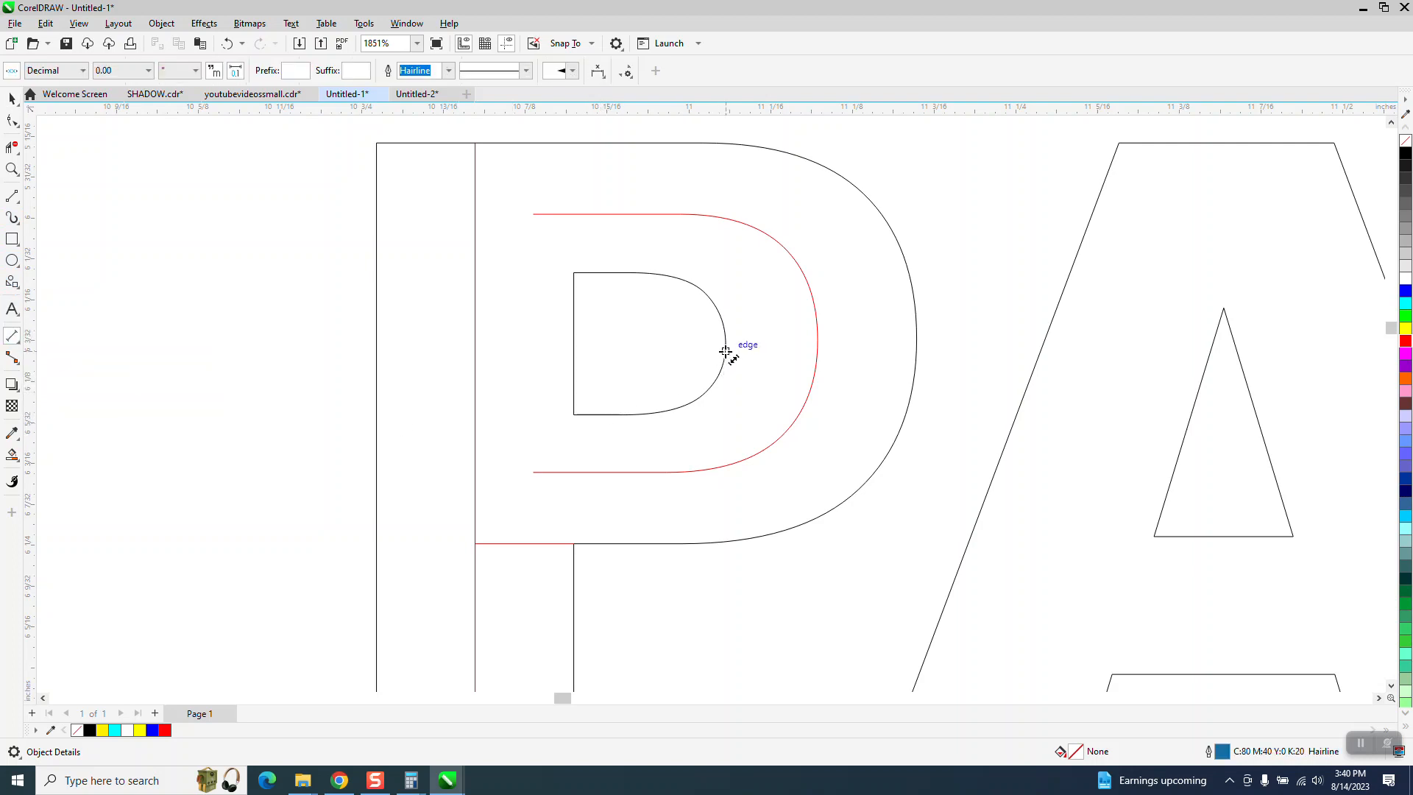
pyautogui.moveTo(725, 340); pyautogui.dragTo(817, 341)
pyautogui.click(813, 340)
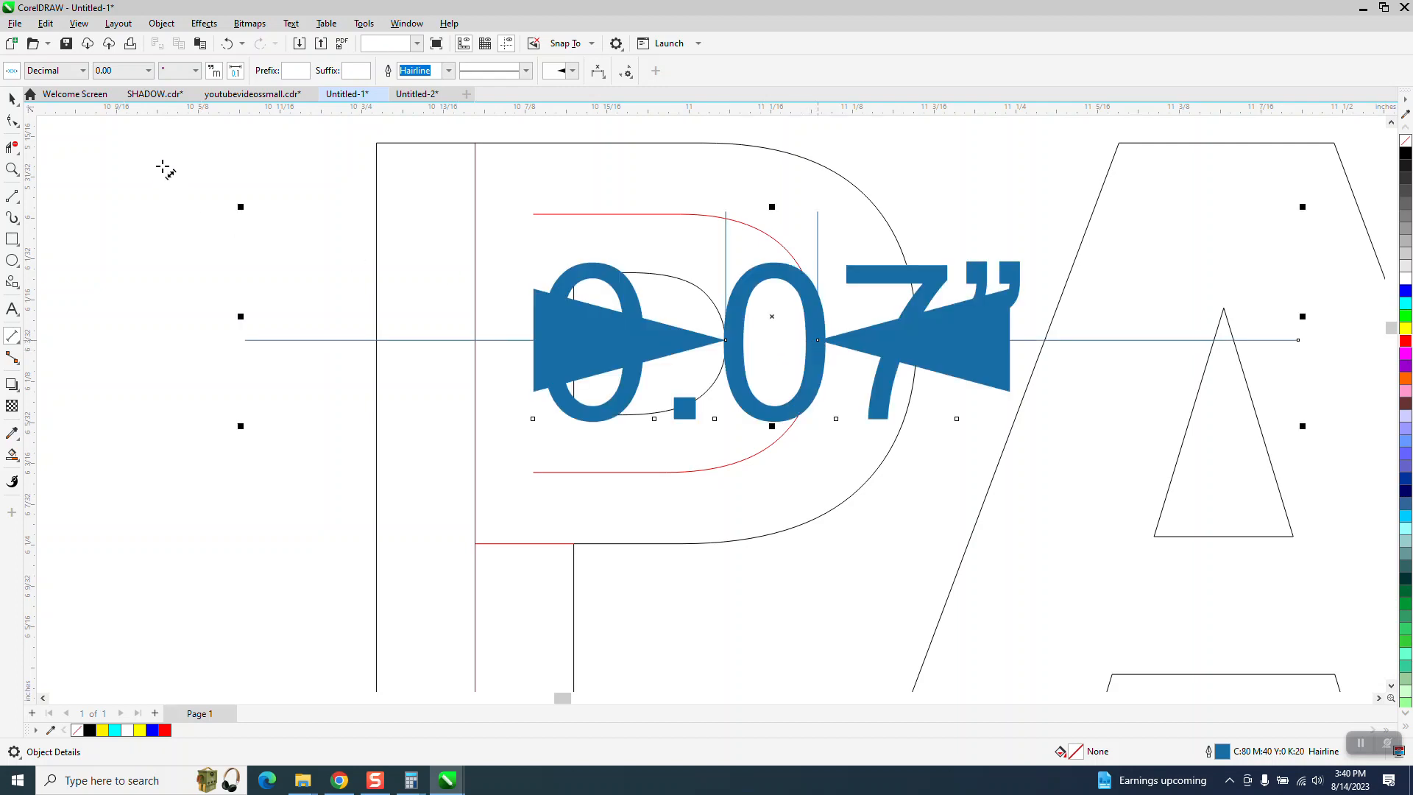
pyautogui.click(148, 70)
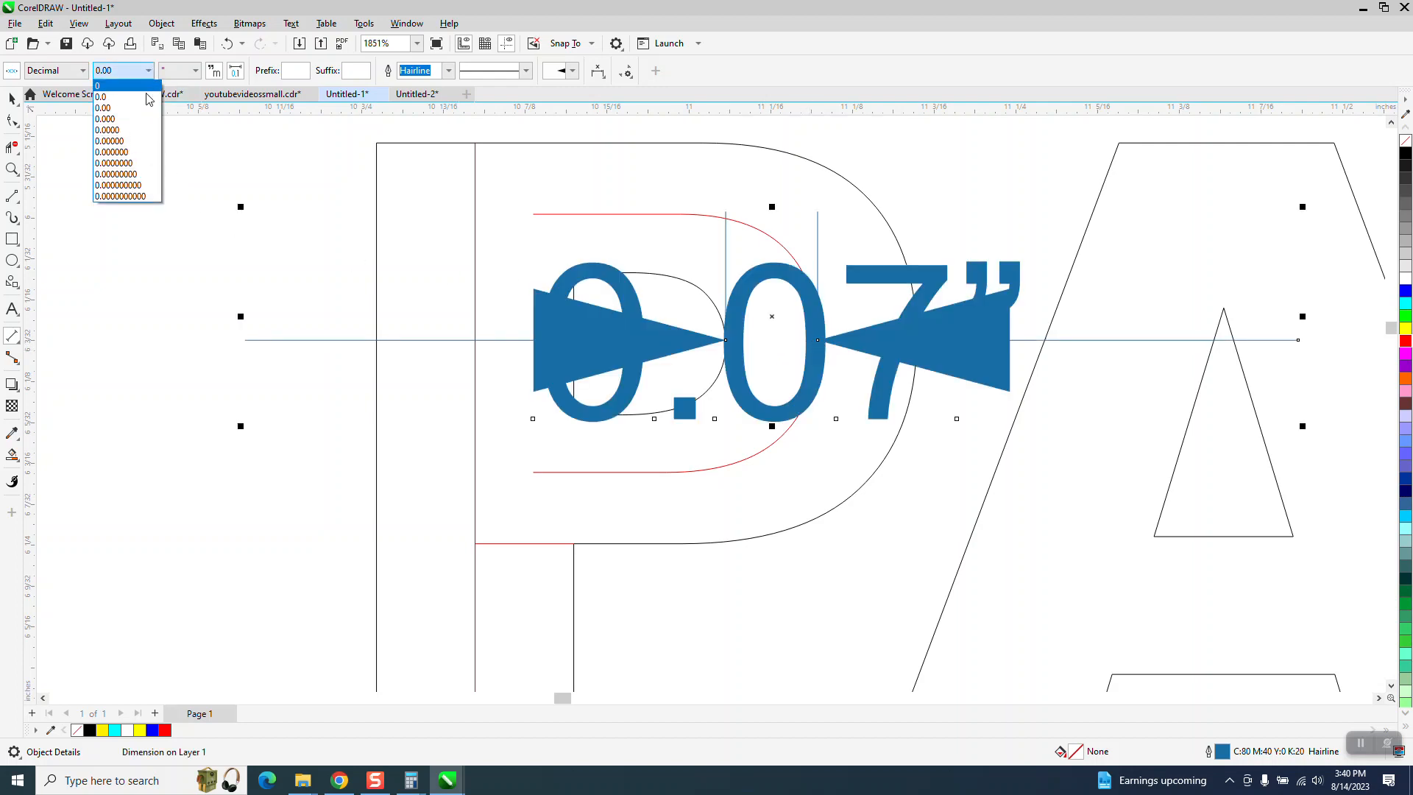
pyautogui.click(125, 129)
pyautogui.click(12, 99)
pyautogui.click(325, 219)
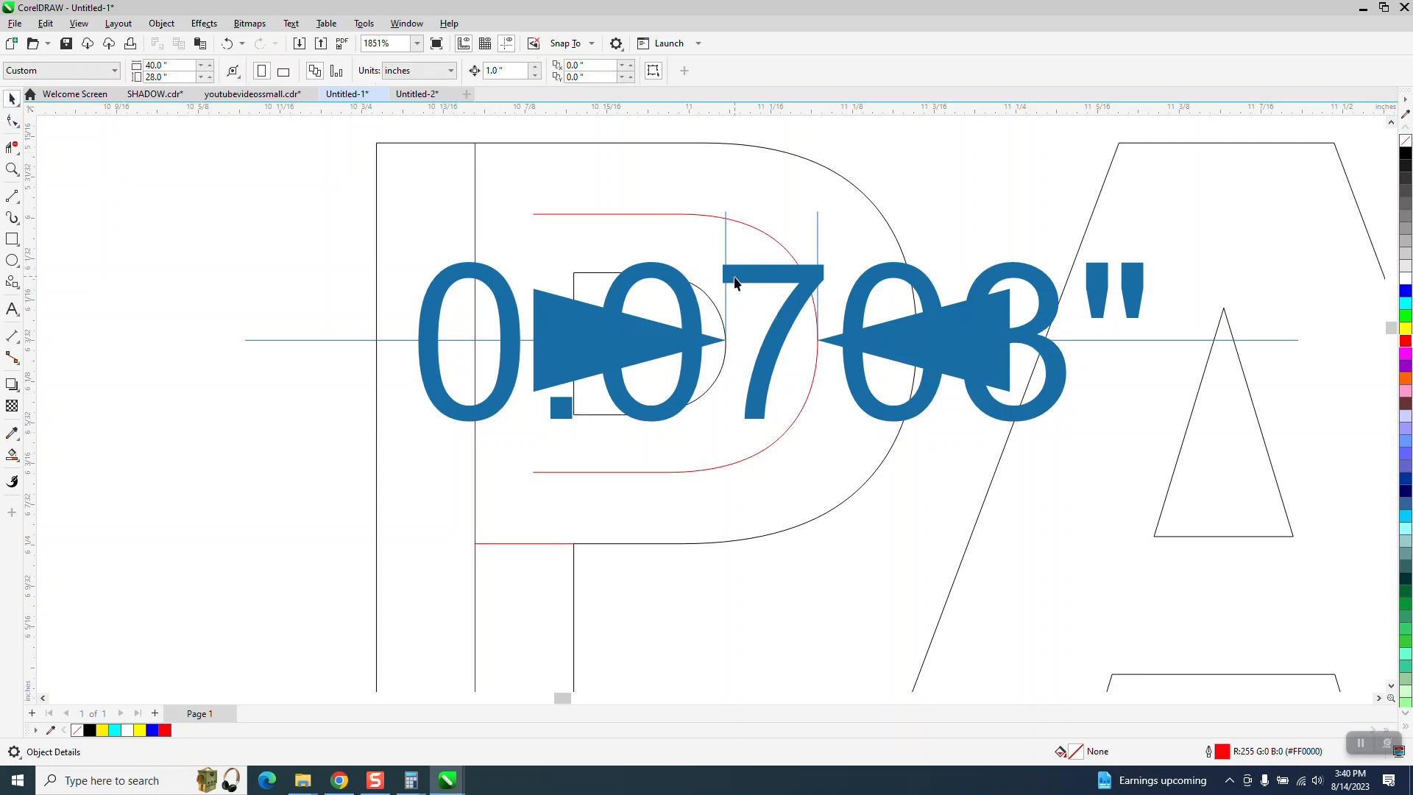
pyautogui.click(689, 294)
pyautogui.press('Delete')
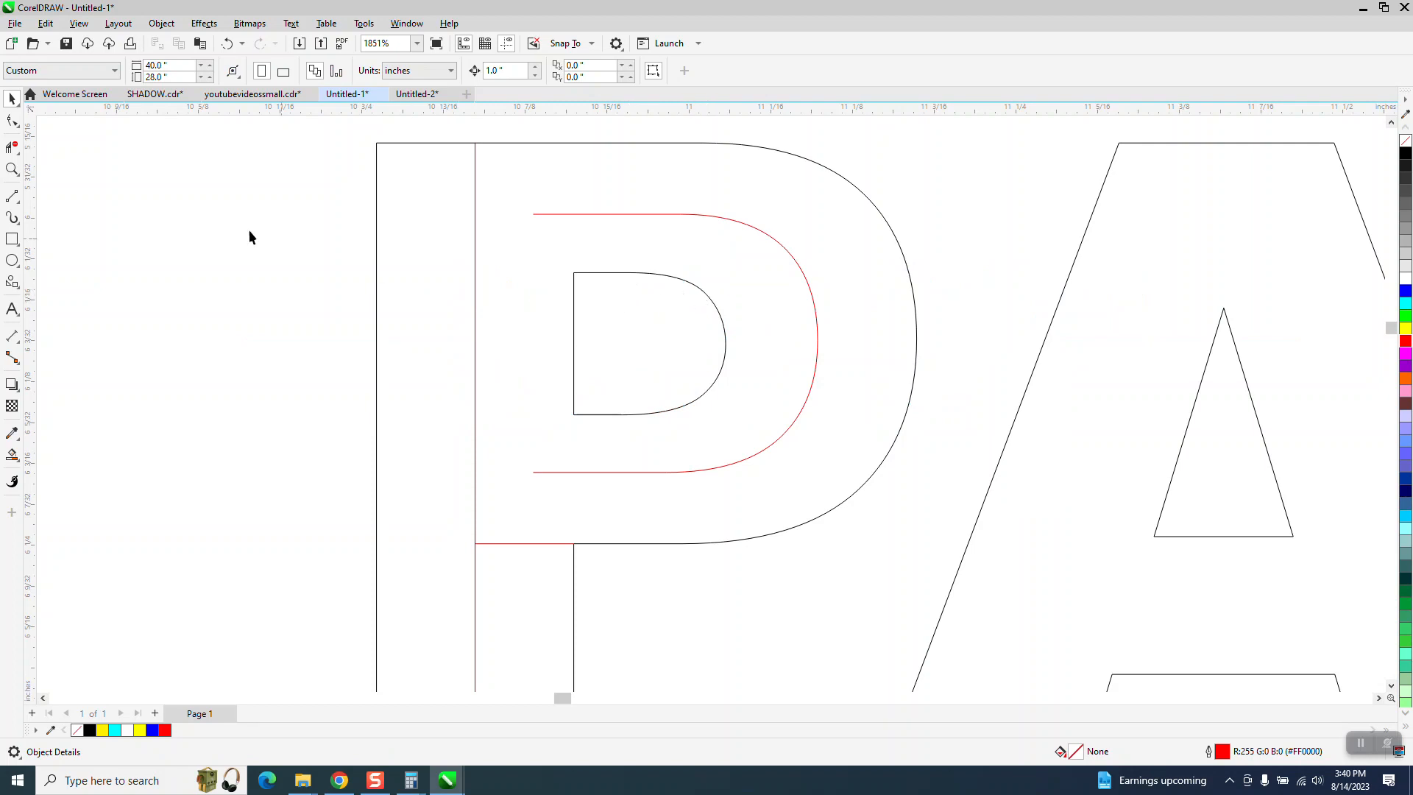
# Step: Extend both open ends of the red bowl curve horizontally to the left, past the P's vertical stem line
pyautogui.click(12, 122)
pyautogui.click(537, 215)
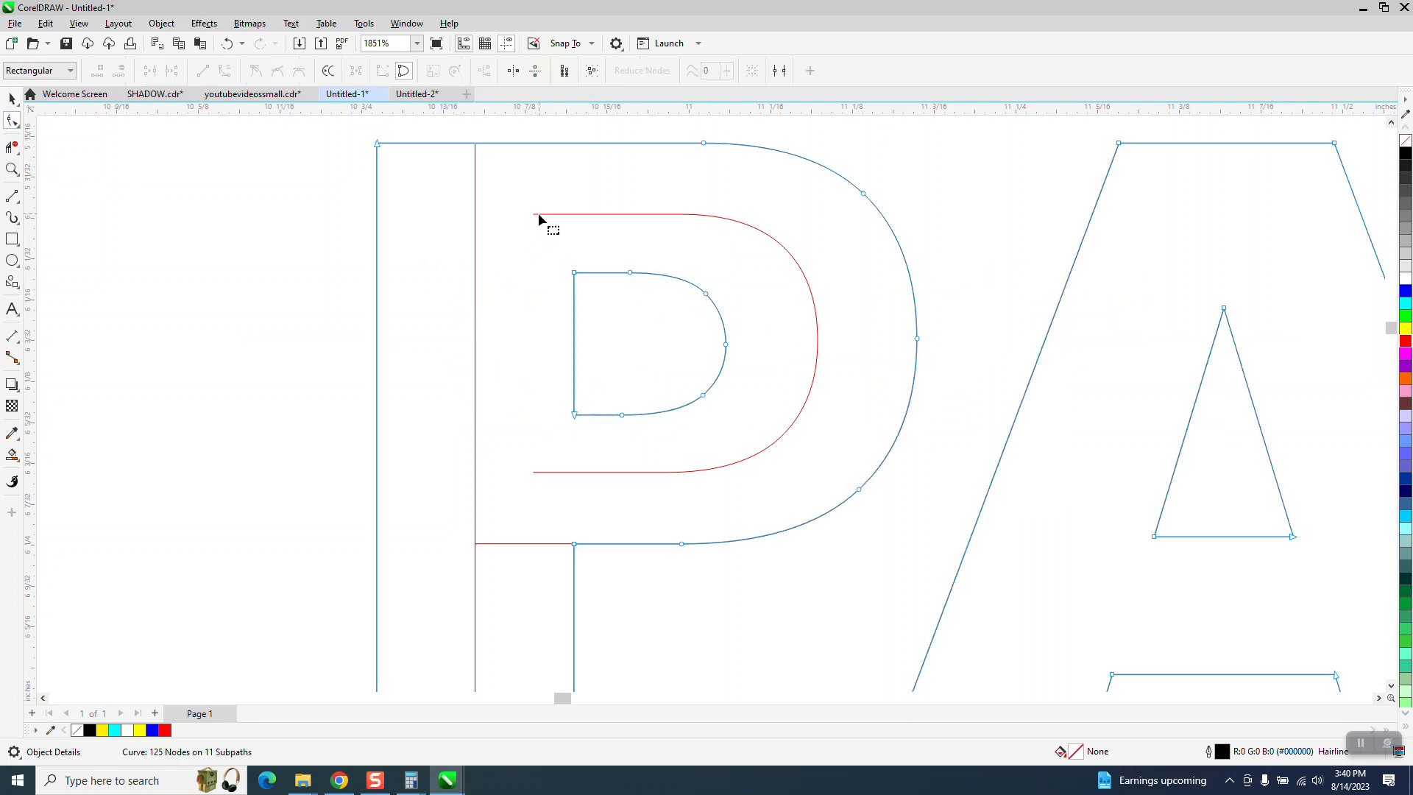
pyautogui.moveTo(536, 215); pyautogui.dragTo(457, 214)
pyautogui.keyDown('shift'); pyautogui.click(533, 479); pyautogui.keyUp('shift')
pyautogui.moveTo(533, 479); pyautogui.dragTo(467, 480)
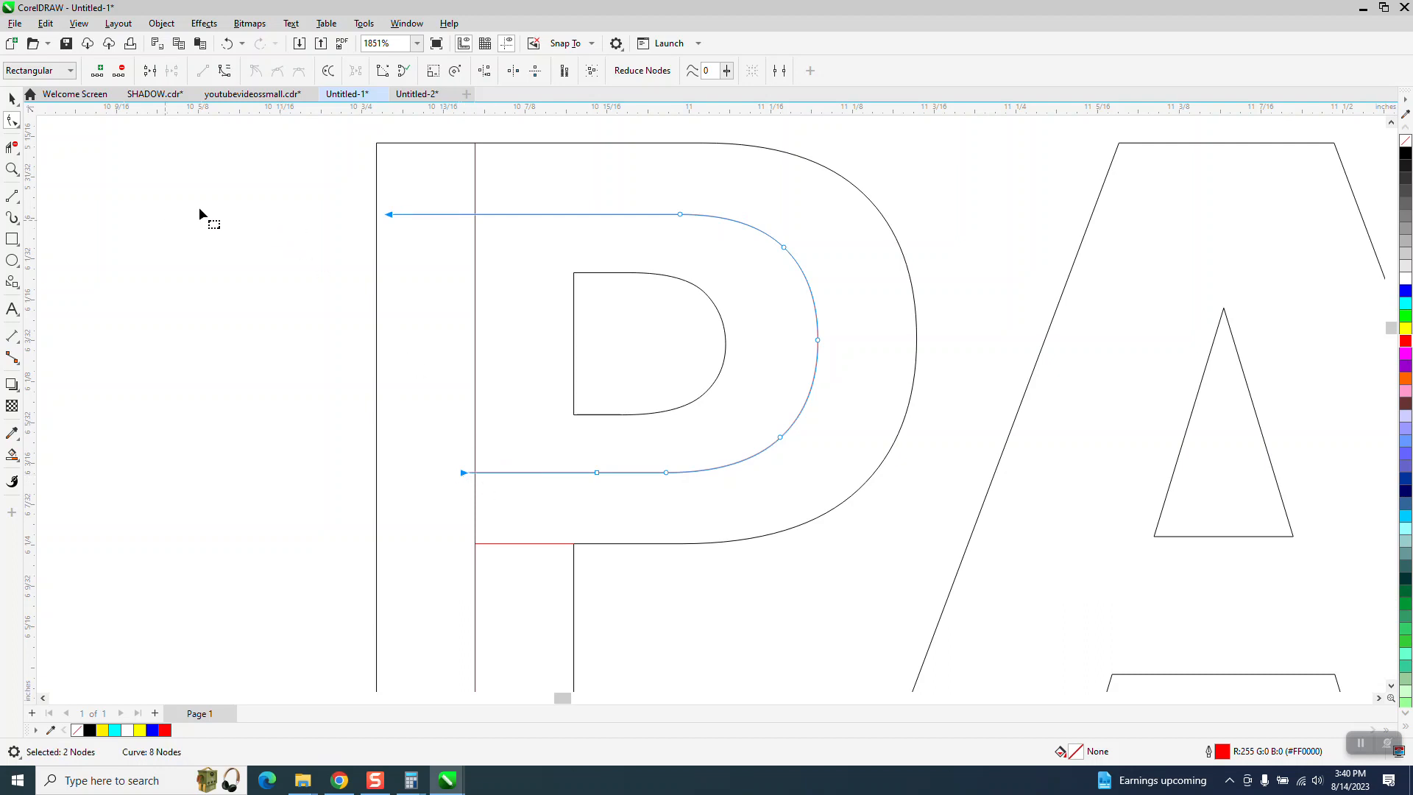
# Step: Trim the bowl curve's overhanging ends at the stem line with Virtual Segment Delete, undoing any wrong cut
pyautogui.click(12, 146)
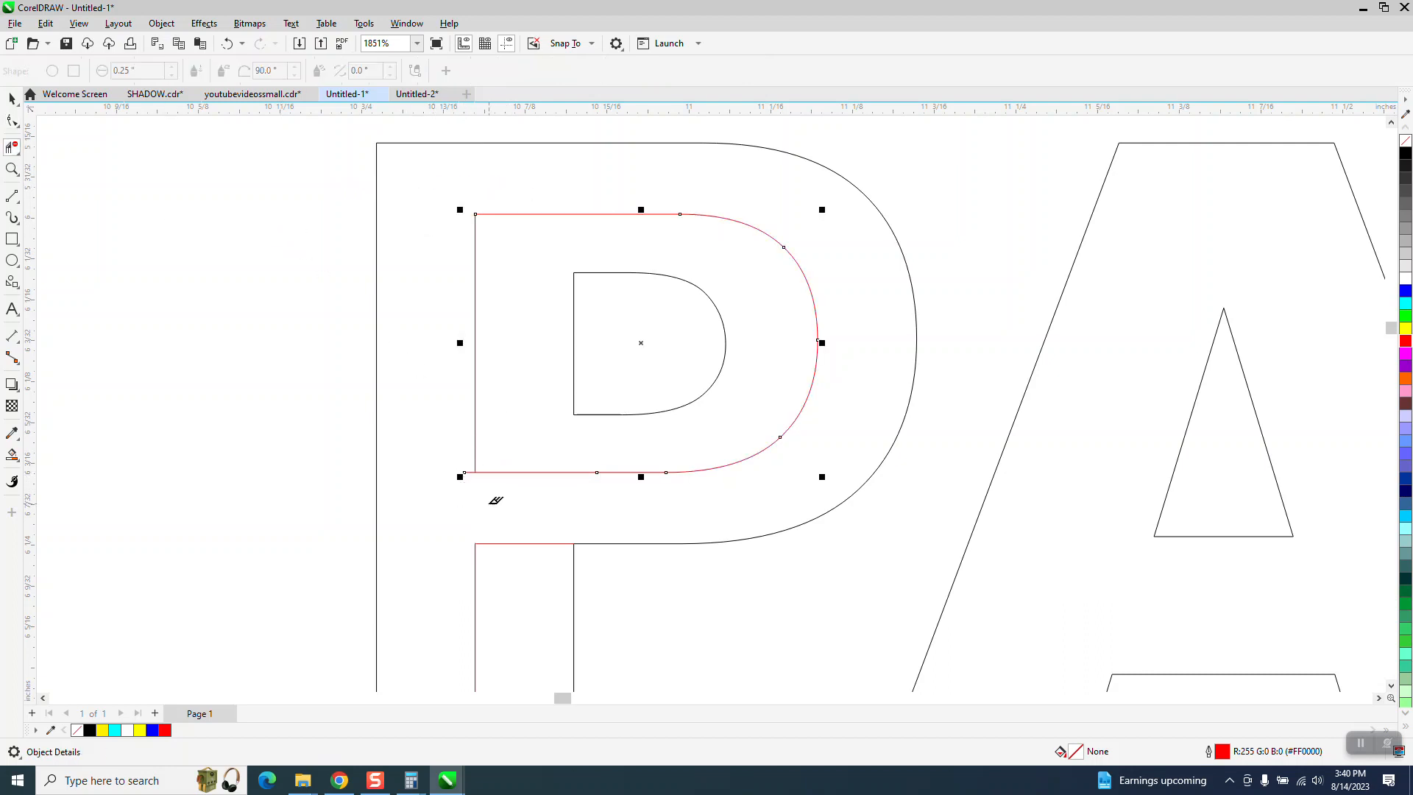
pyautogui.click(224, 44)
pyautogui.scroll(-3, 465, 467)
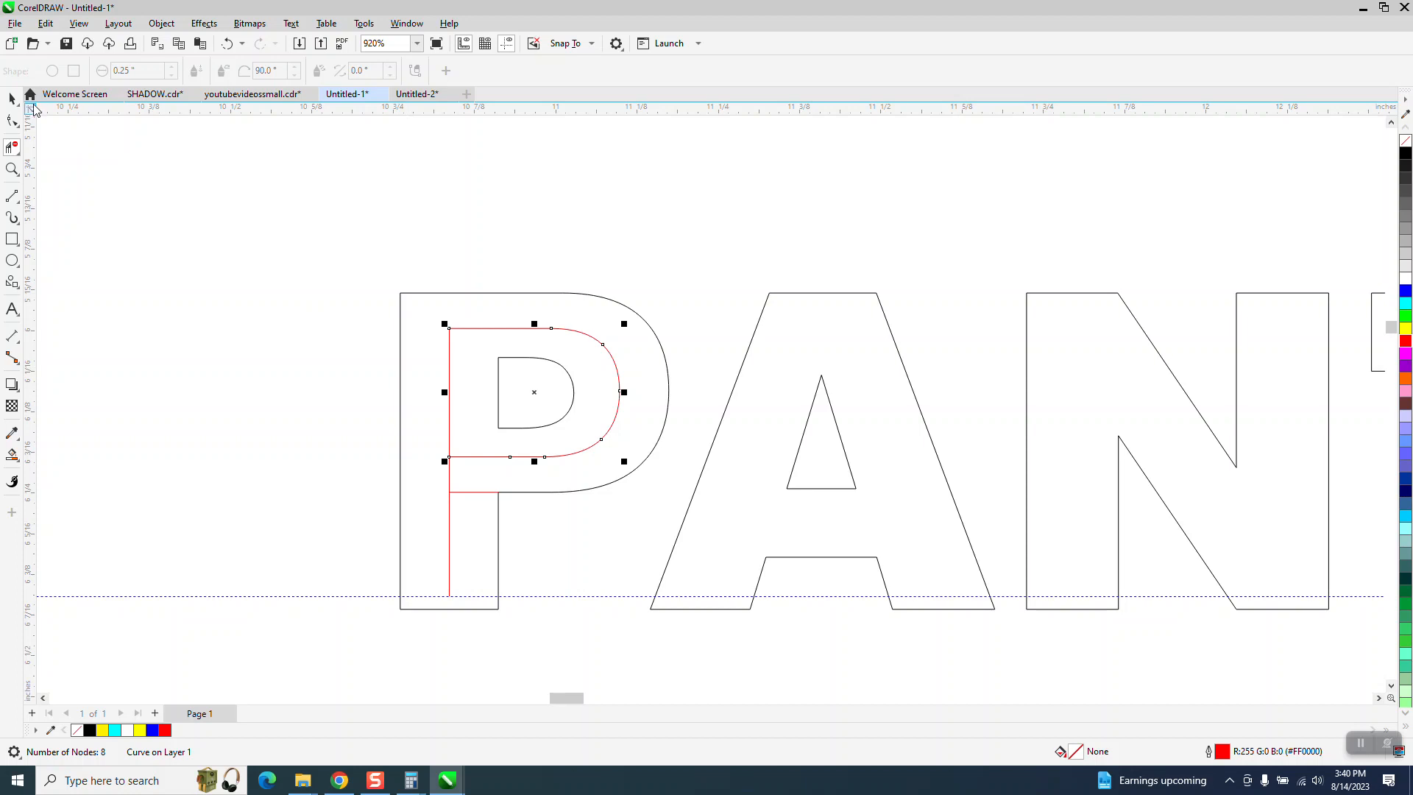
pyautogui.press('space')
# Step: Nudge the PANTHERS outline lettering 1 inch down and delete the leftover short red horizontal segment below the bowl
pyautogui.scroll(-1, 155, 173)
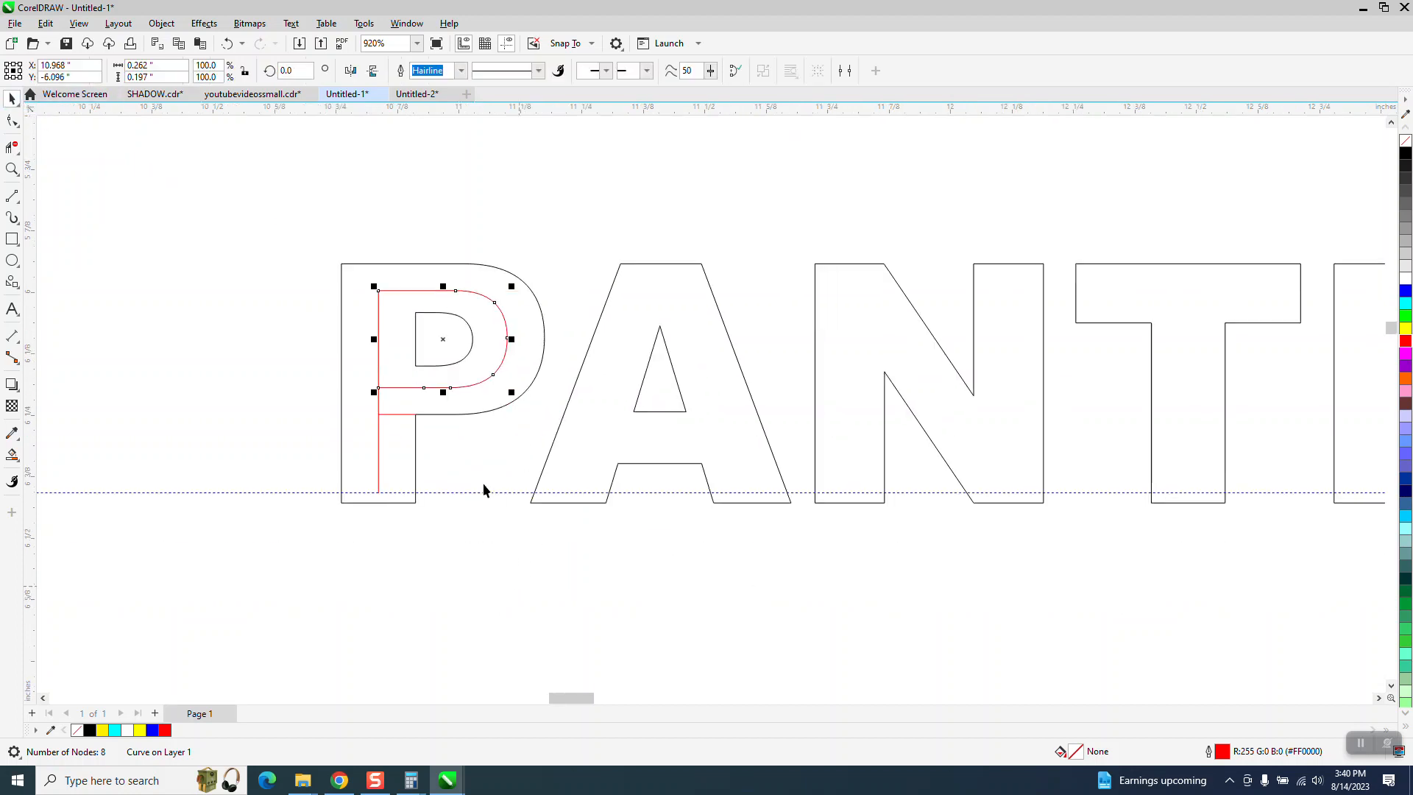
pyautogui.click(558, 439)
pyautogui.press('Down')
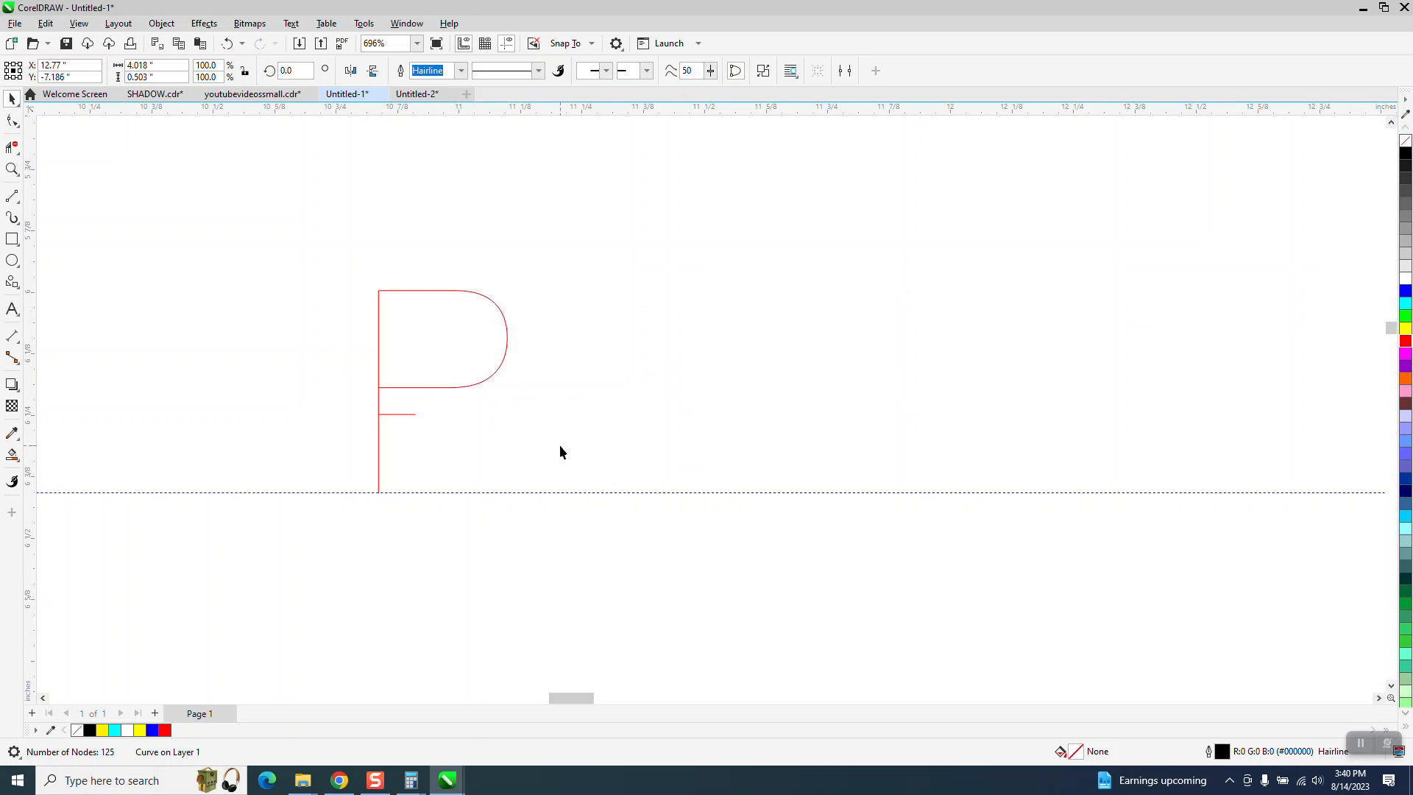
pyautogui.click(414, 417)
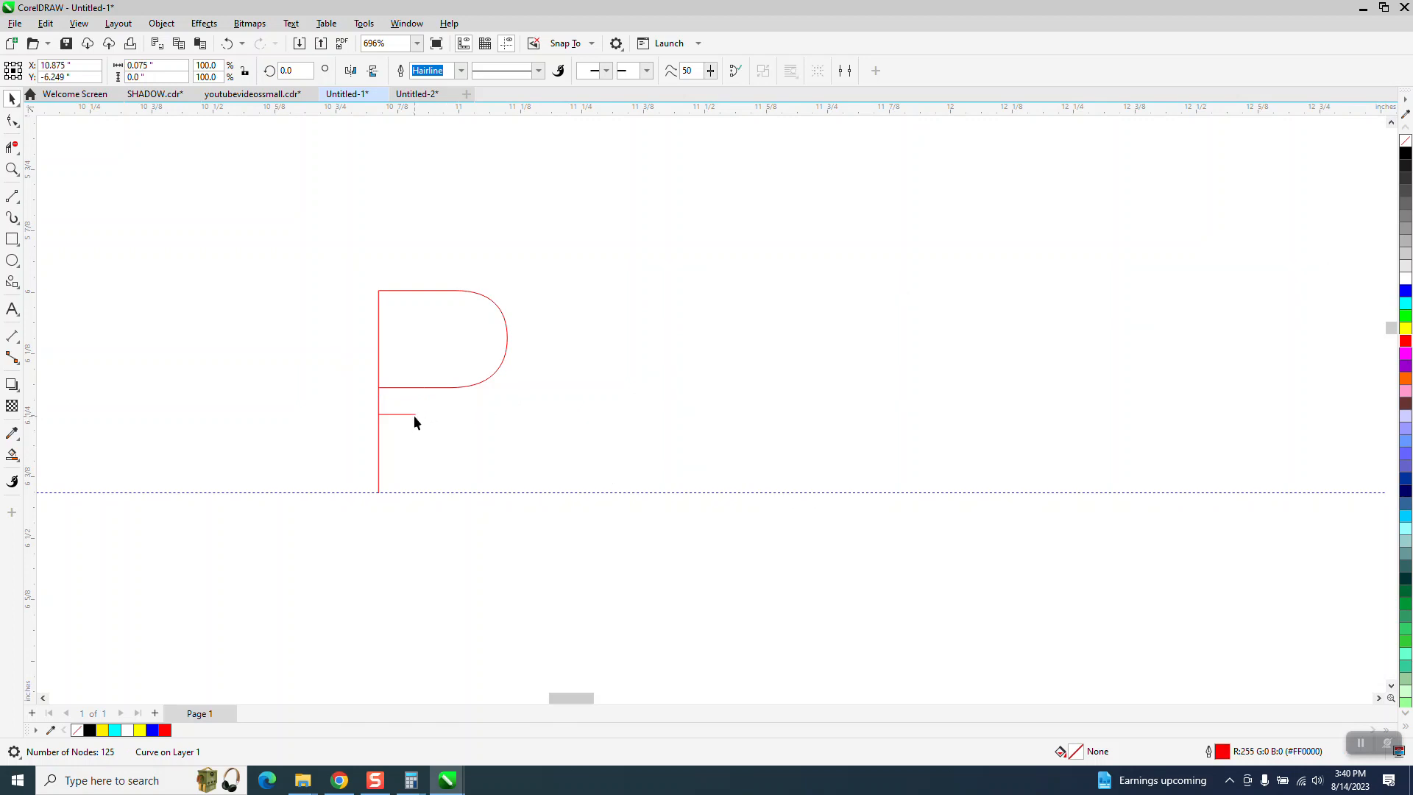
pyautogui.press('Delete')
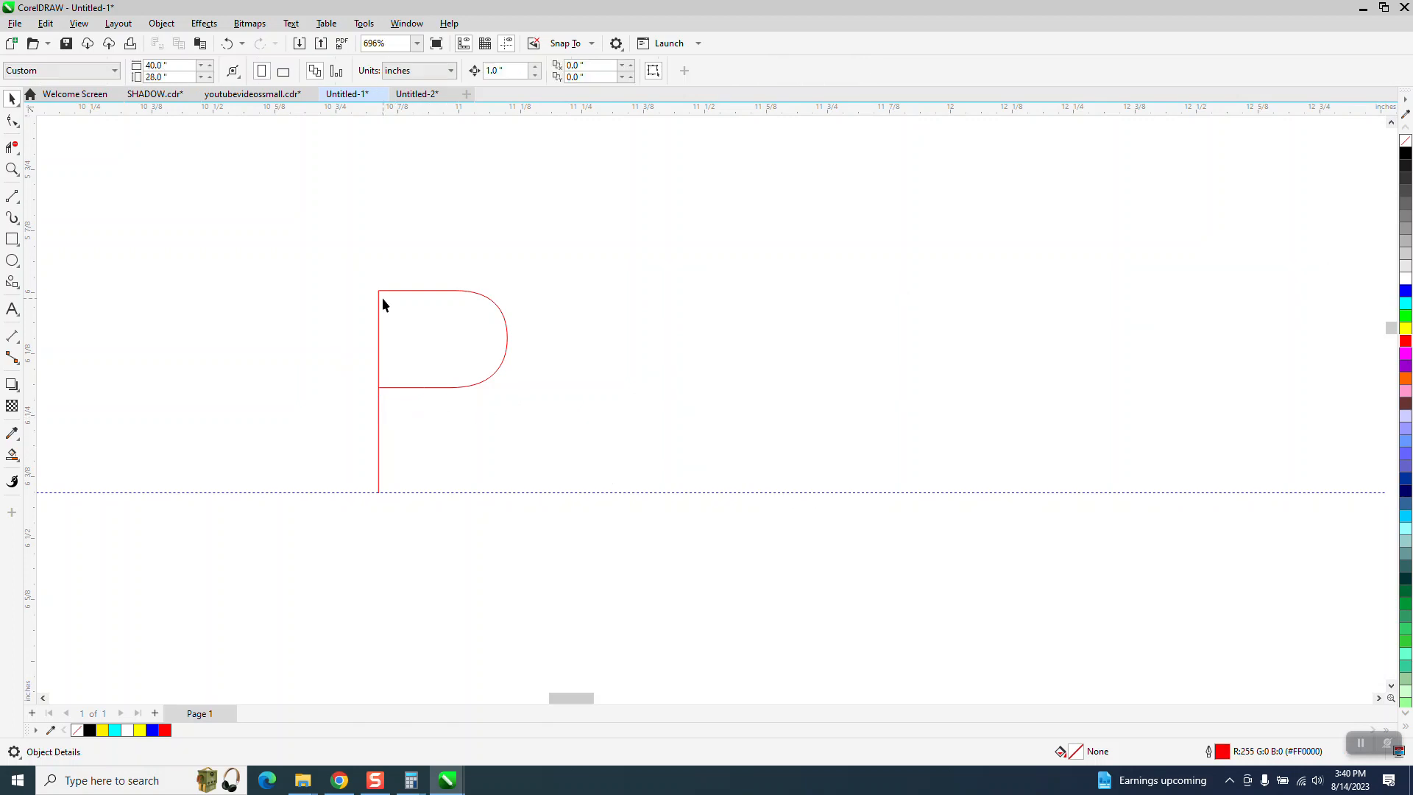
# Step: Combine the red stem line and bowl curve into a single P curve
pyautogui.moveTo(470, 492); pyautogui.dragTo(624, 569)
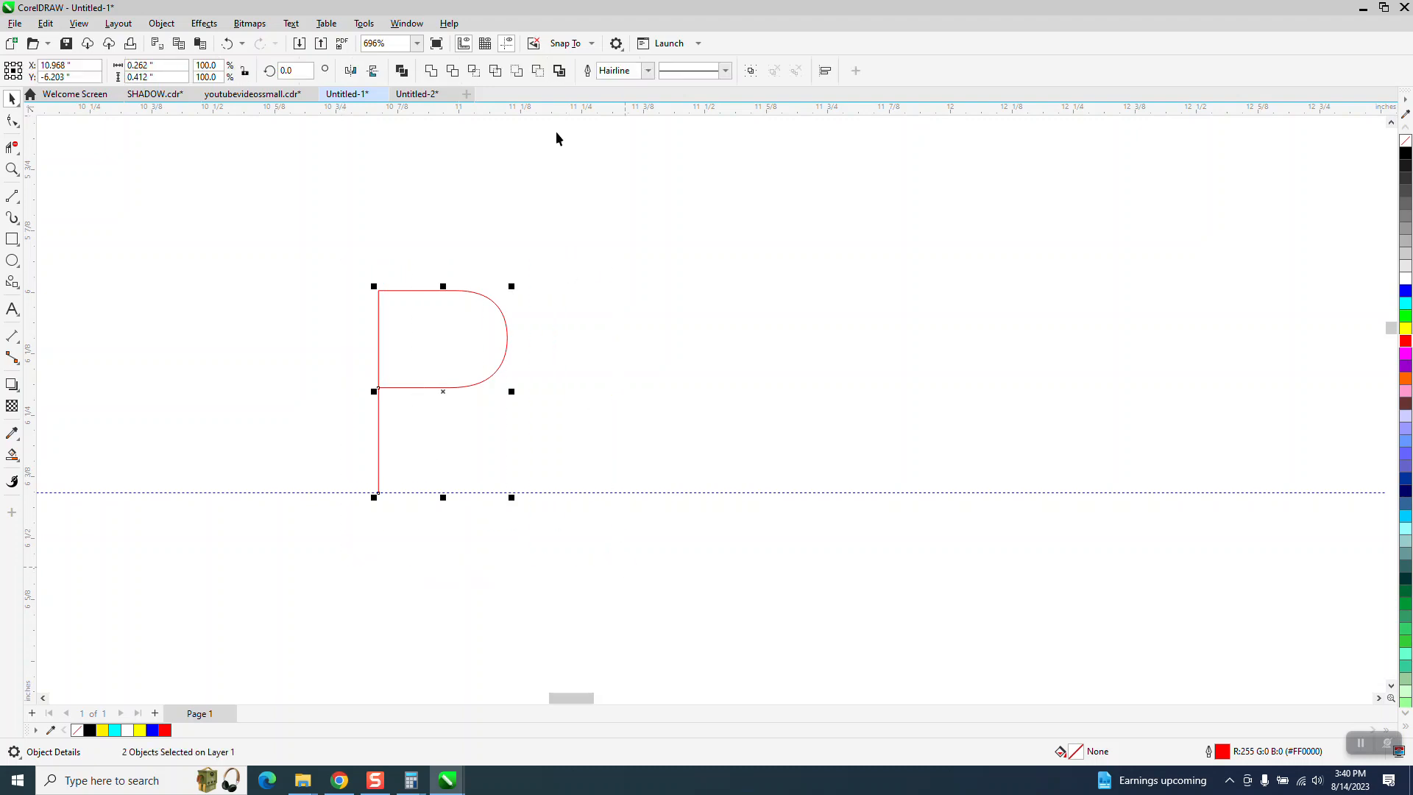
pyautogui.click(161, 23)
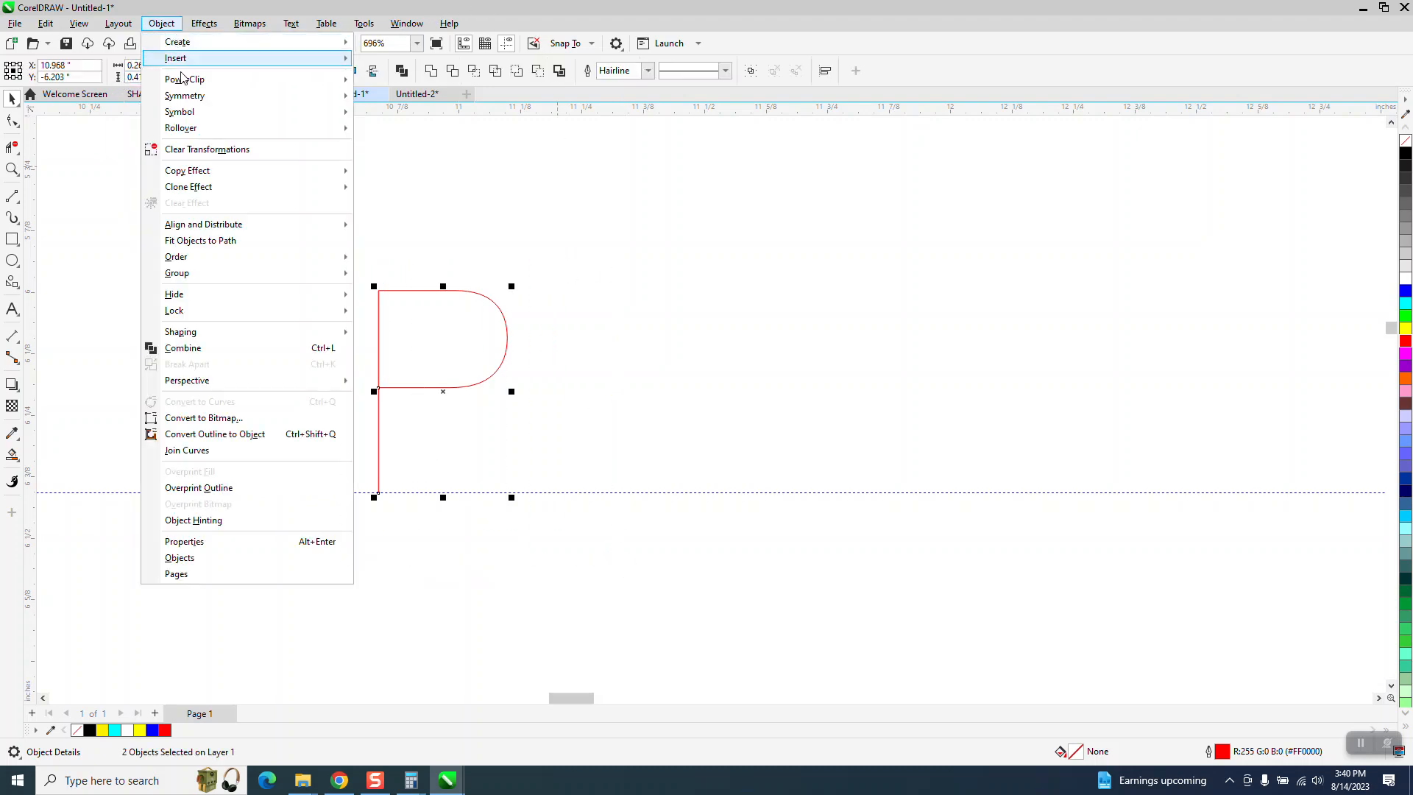
pyautogui.click(184, 348)
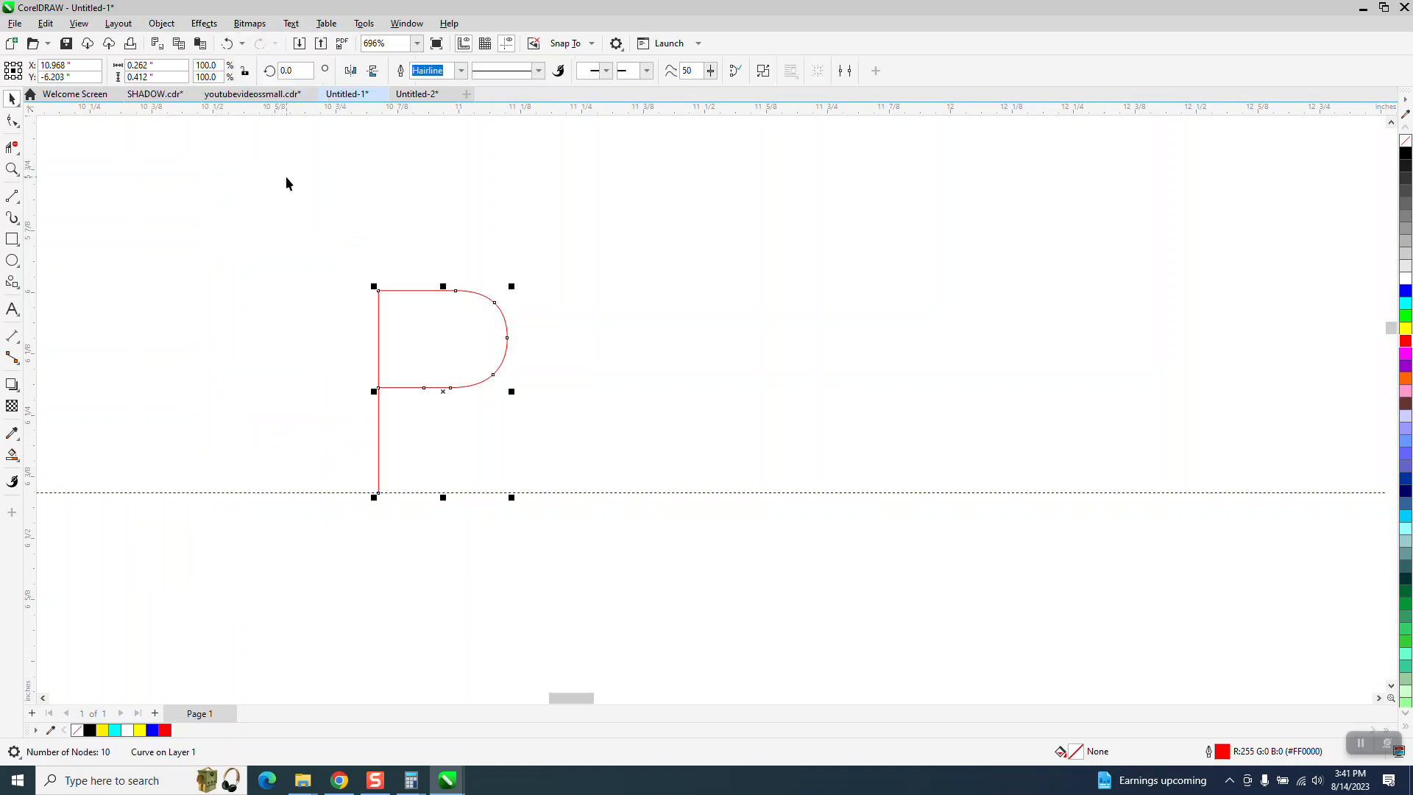
# Step: Set the combined P stroke's outline to 1.0 pt wide and black
pyautogui.click(462, 71)
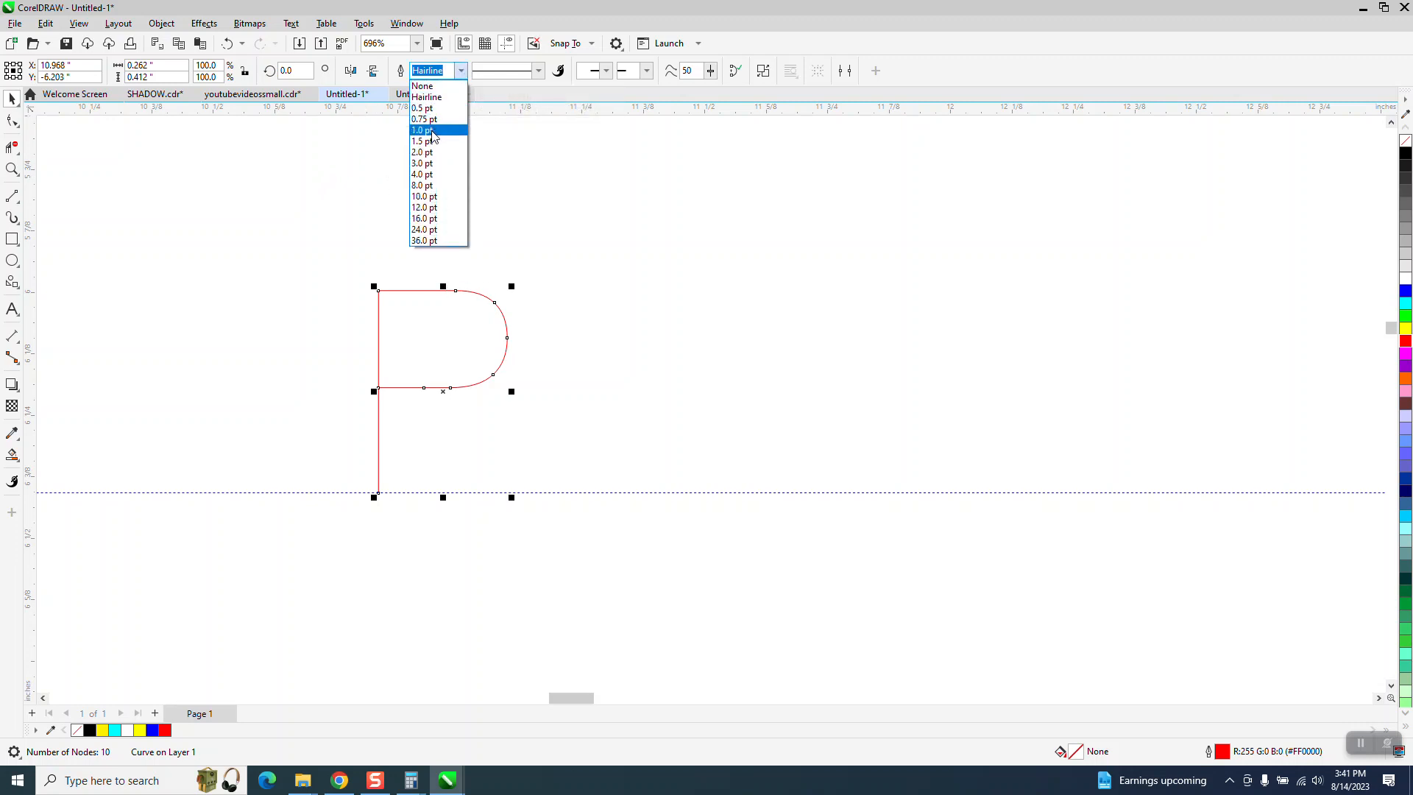
pyautogui.click(427, 130)
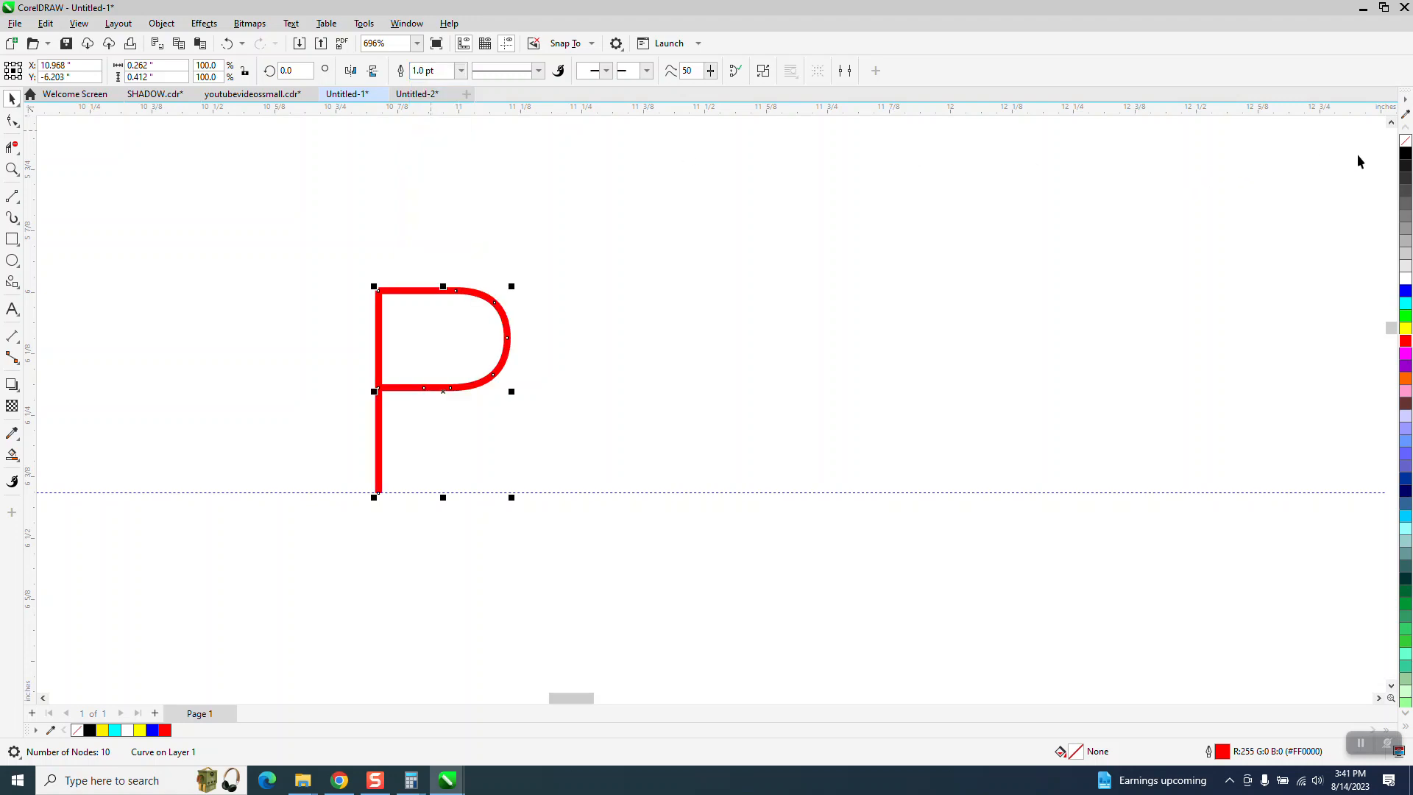
pyautogui.rightClick(1406, 153)
# Step: Nudge the PANTHERS outline lettering 1 inch up, back around the P stroke
pyautogui.scroll(-2, 228, 289)
pyautogui.click(12, 122)
pyautogui.click(336, 514)
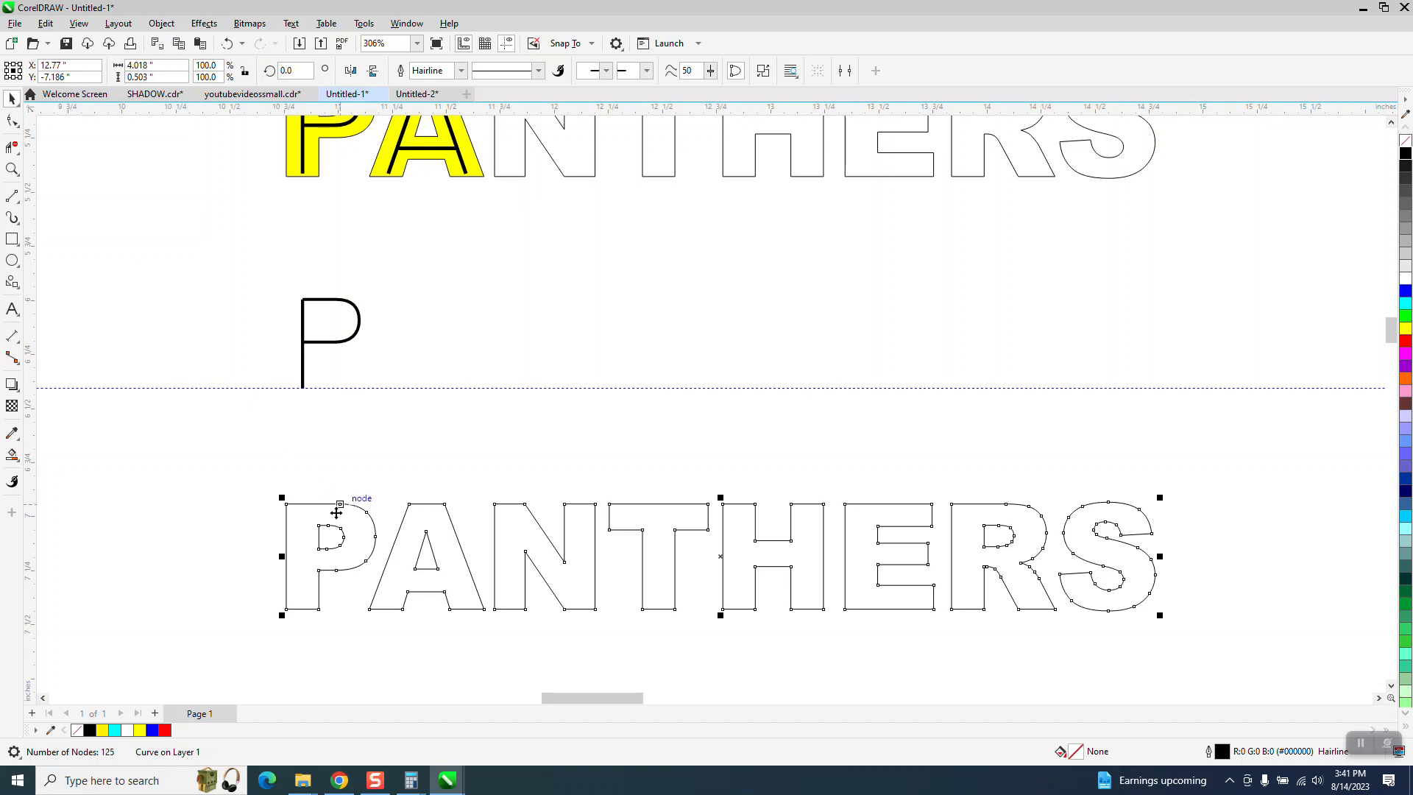
pyautogui.press('Up')
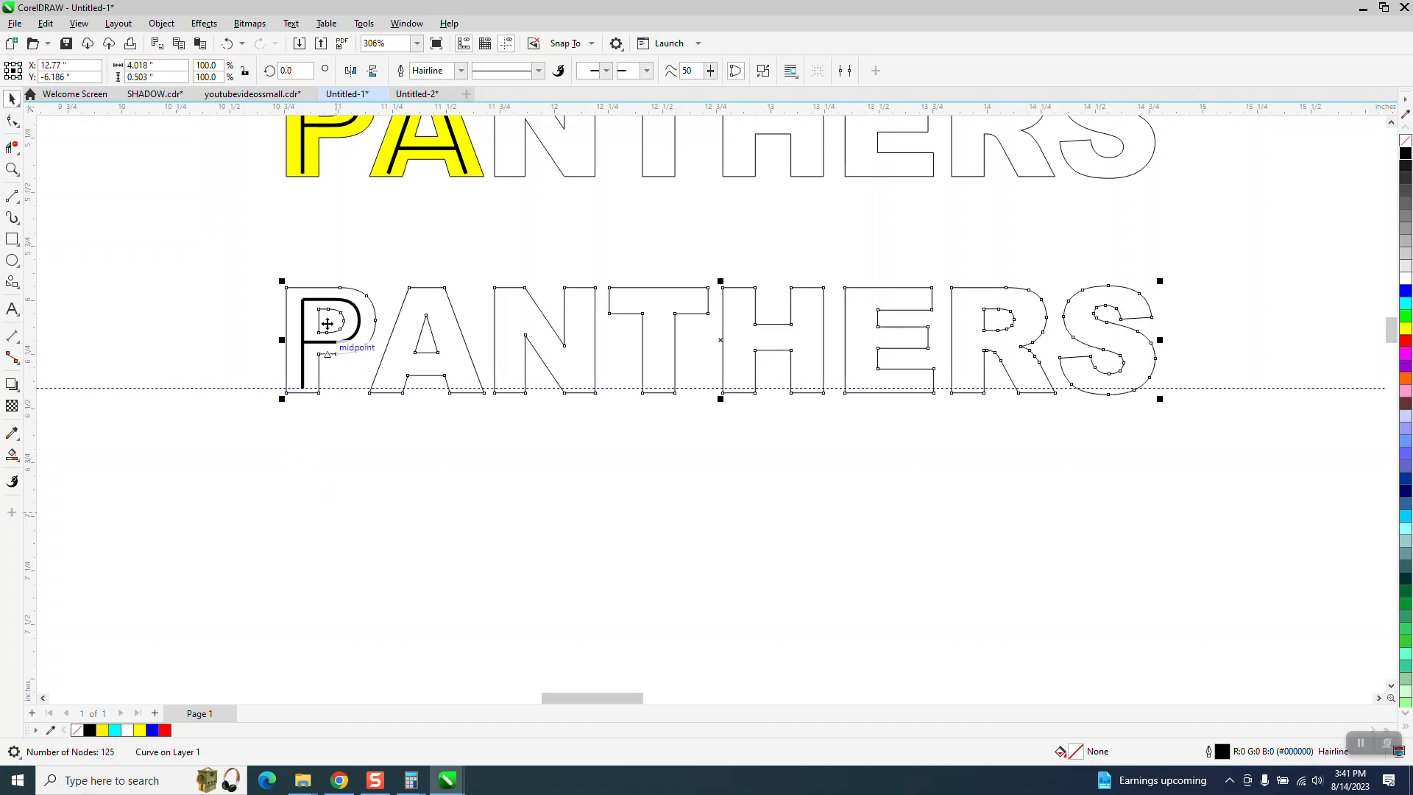
pyautogui.click(317, 275)
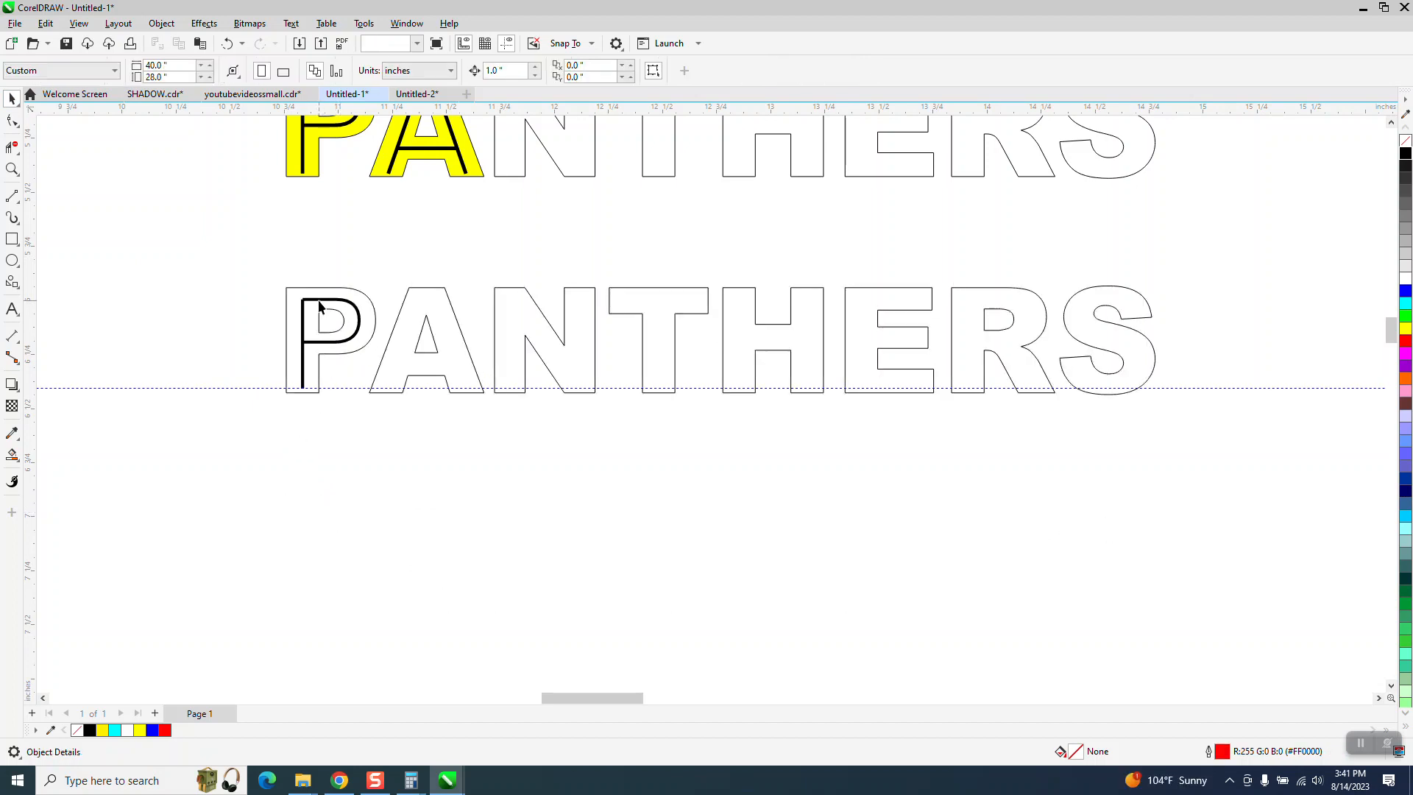
# Step: Convert the black P stroke's outline to an object and examine it up close
pyautogui.click(320, 306)
pyautogui.click(161, 23)
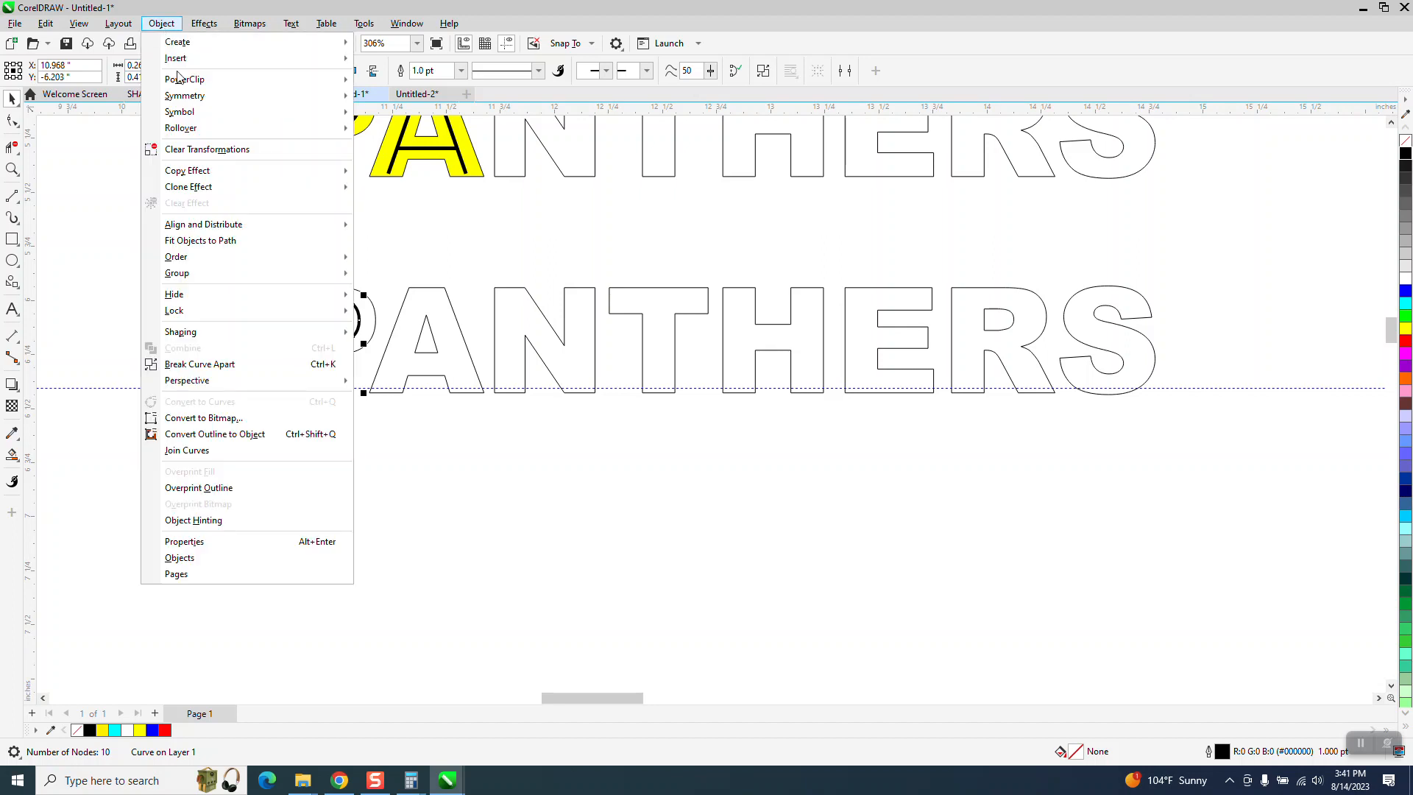
pyautogui.click(237, 436)
pyautogui.click(21, 172)
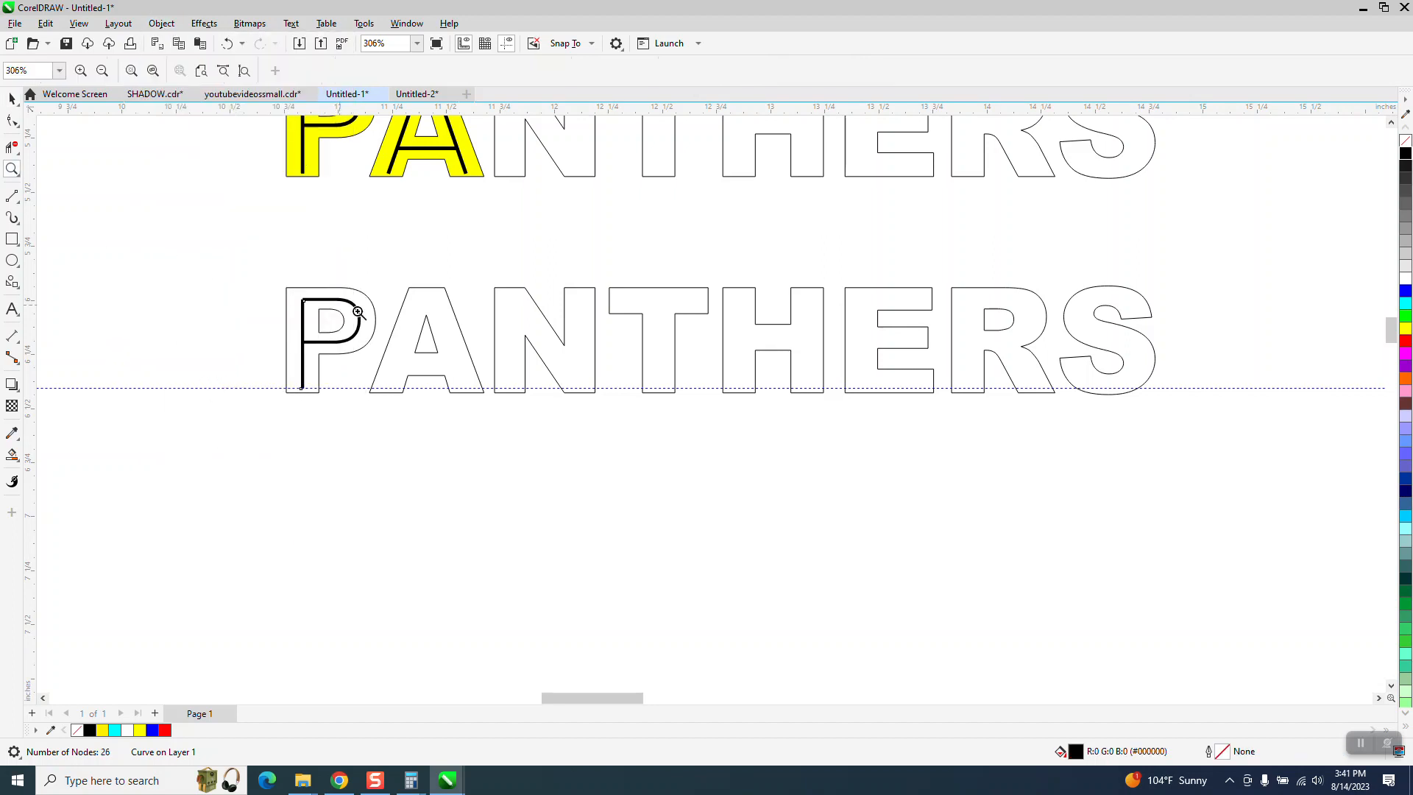
pyautogui.moveTo(253, 290); pyautogui.dragTo(498, 476)
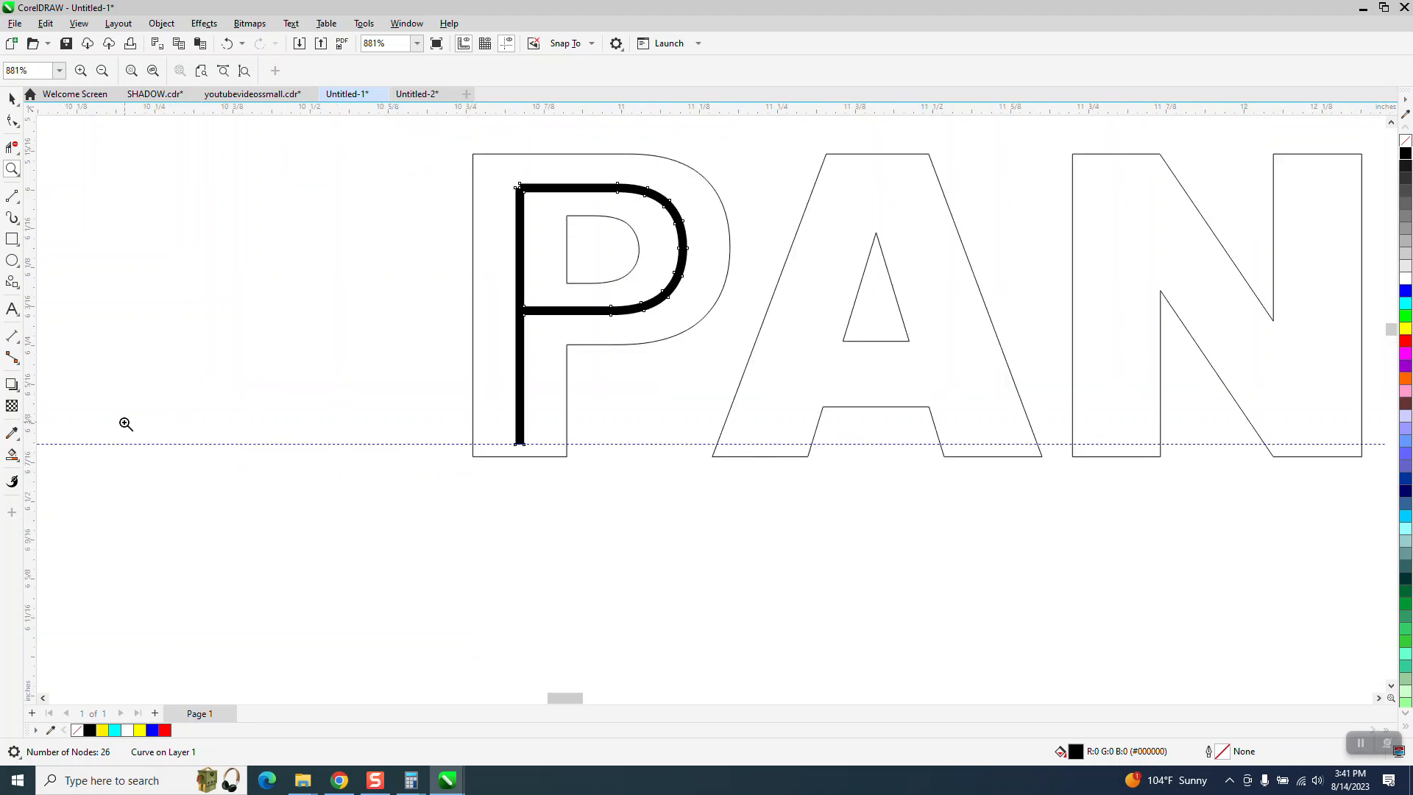
# Step: Fill the P's area around the black stroke with yellow using Smart Fill
pyautogui.click(11, 455)
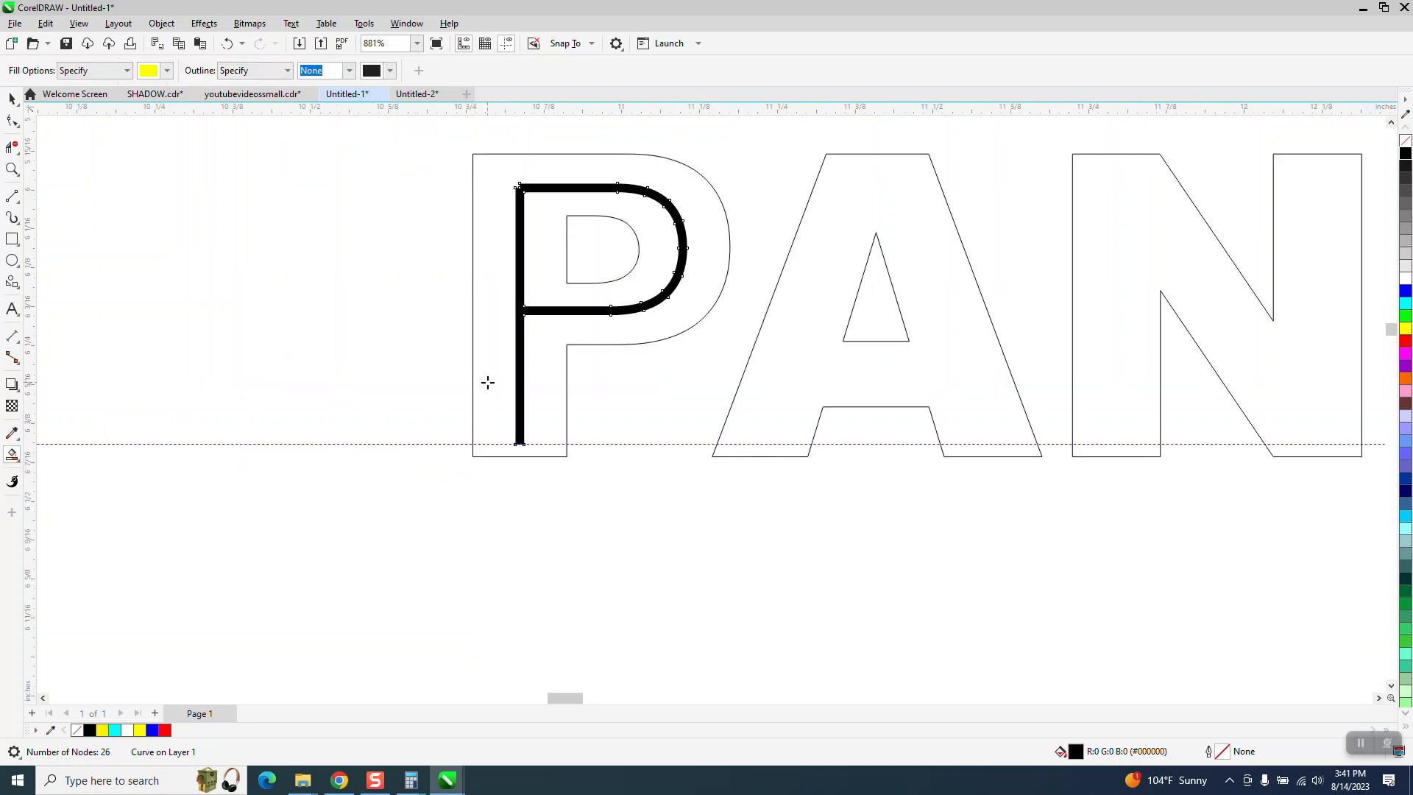
pyautogui.click(488, 383)
pyautogui.click(546, 312)
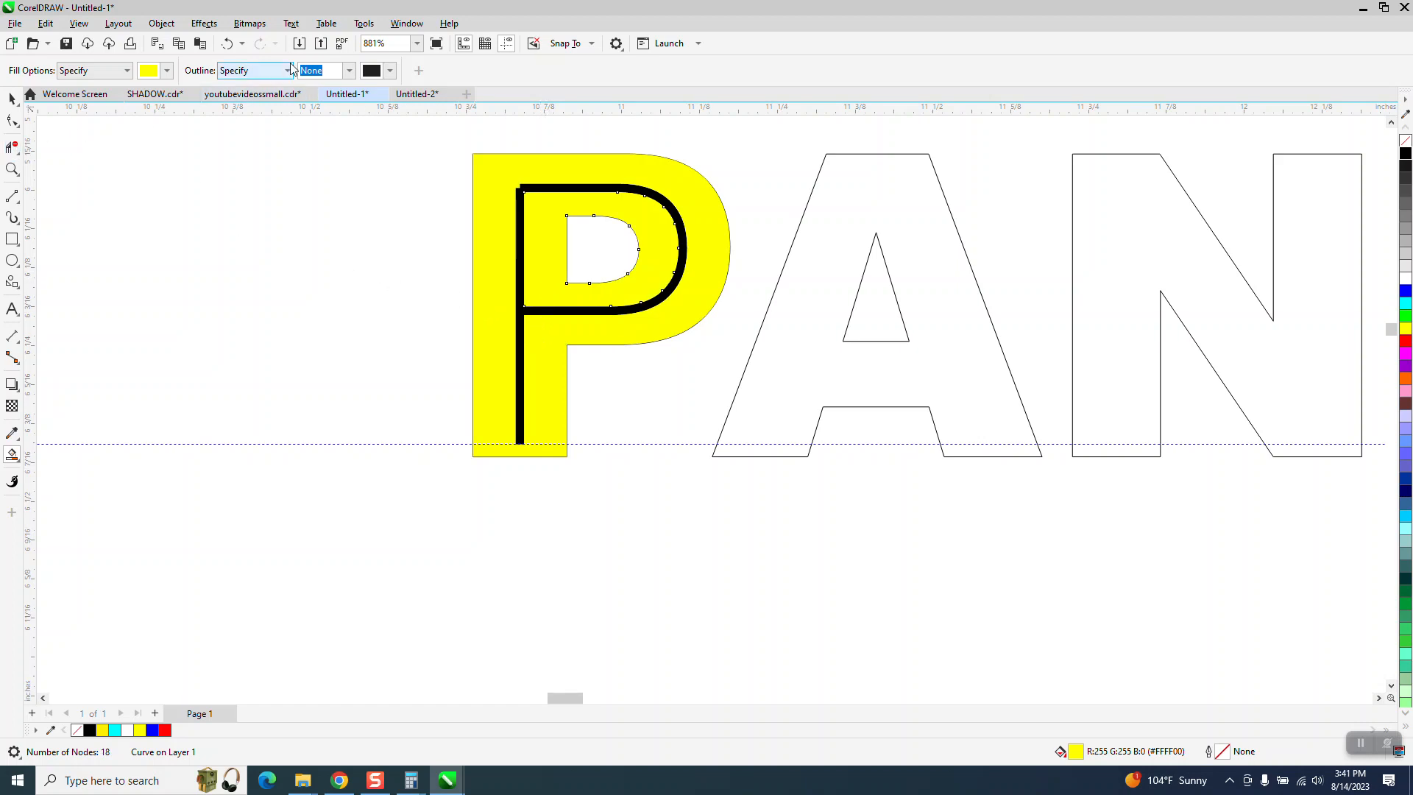
# Step: Undo the yellow fills, the lettering move and the P stroke's conversion and styling, back to the separate red hairline stem and bowl
pyautogui.click(228, 44)
pyautogui.click(228, 44)
pyautogui.click(227, 44)
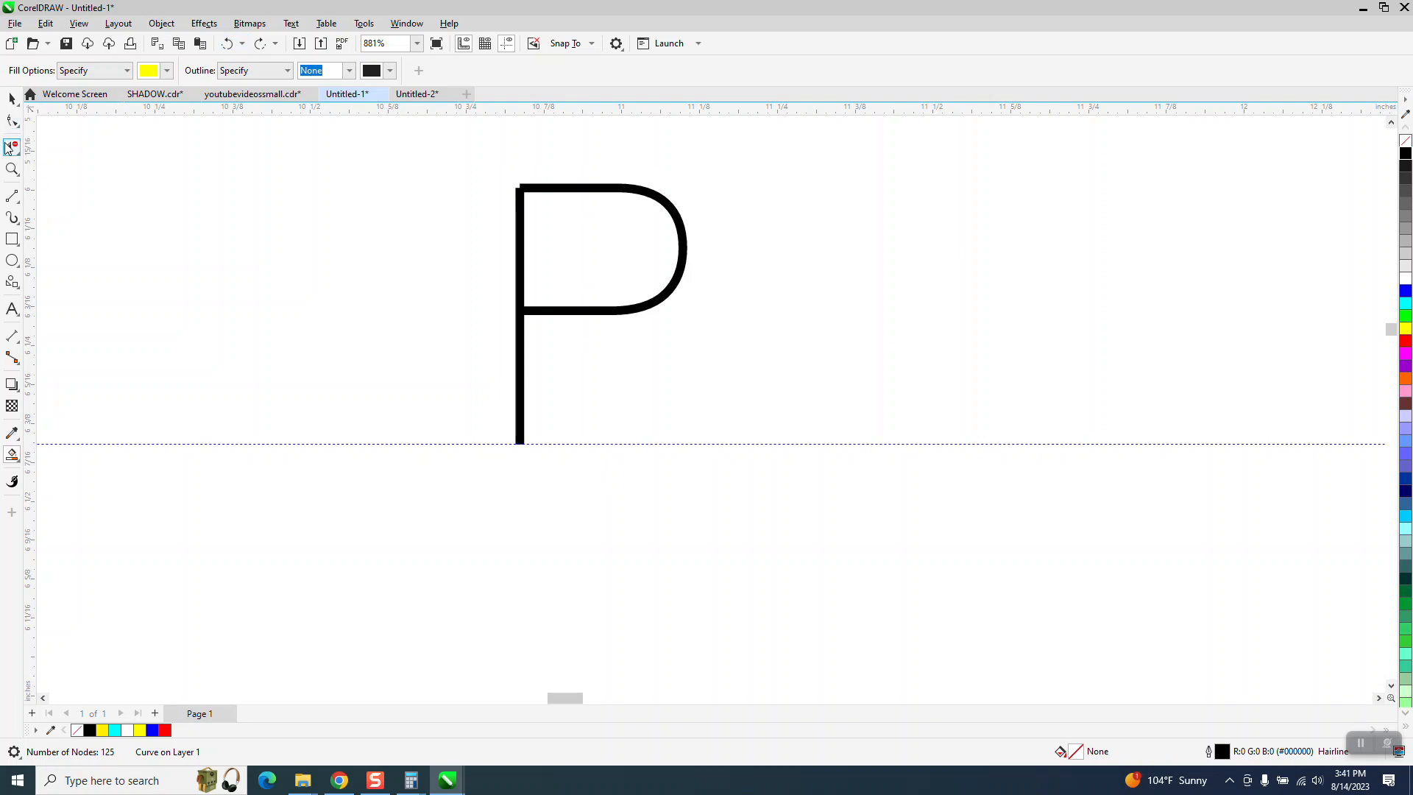
pyautogui.click(11, 169)
pyautogui.moveTo(488, 174); pyautogui.dragTo(589, 230)
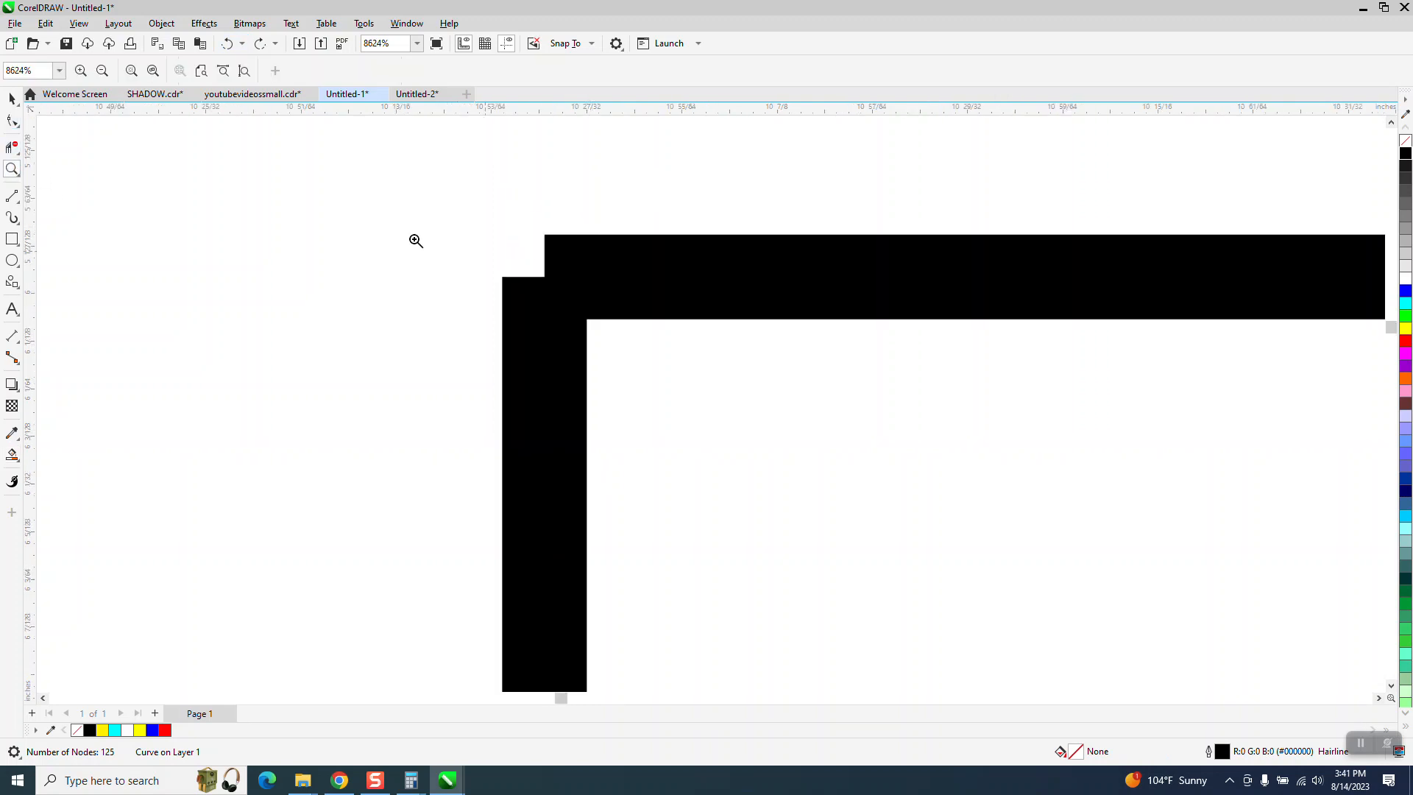
pyautogui.click(227, 44)
pyautogui.click(228, 44)
# Step: Join the top end nodes of the P's stem and bowl with Join Curves, using Extend and a 0.1" gap tolerance
pyautogui.click(12, 120)
pyautogui.click(532, 278)
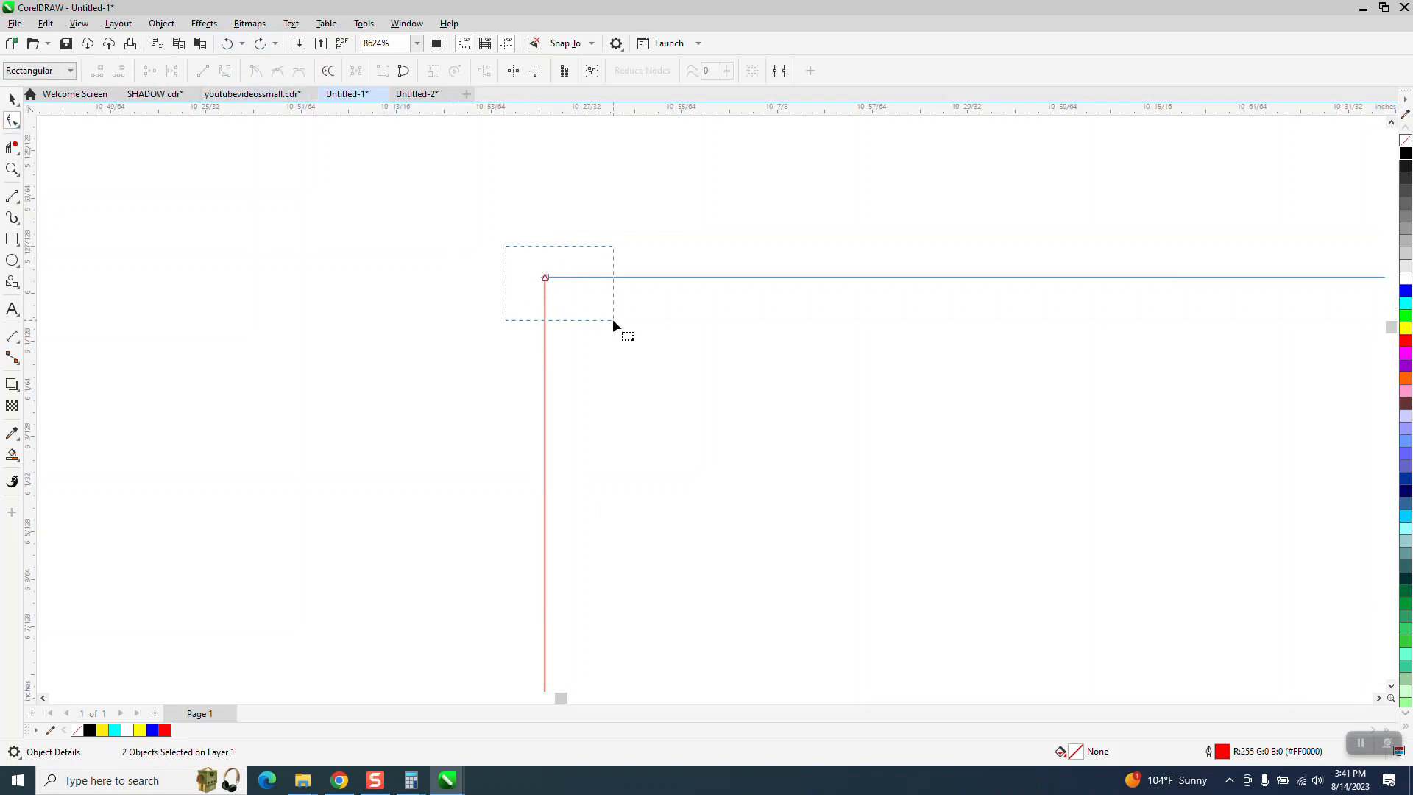
pyautogui.moveTo(613, 319); pyautogui.dragTo(613, 320)
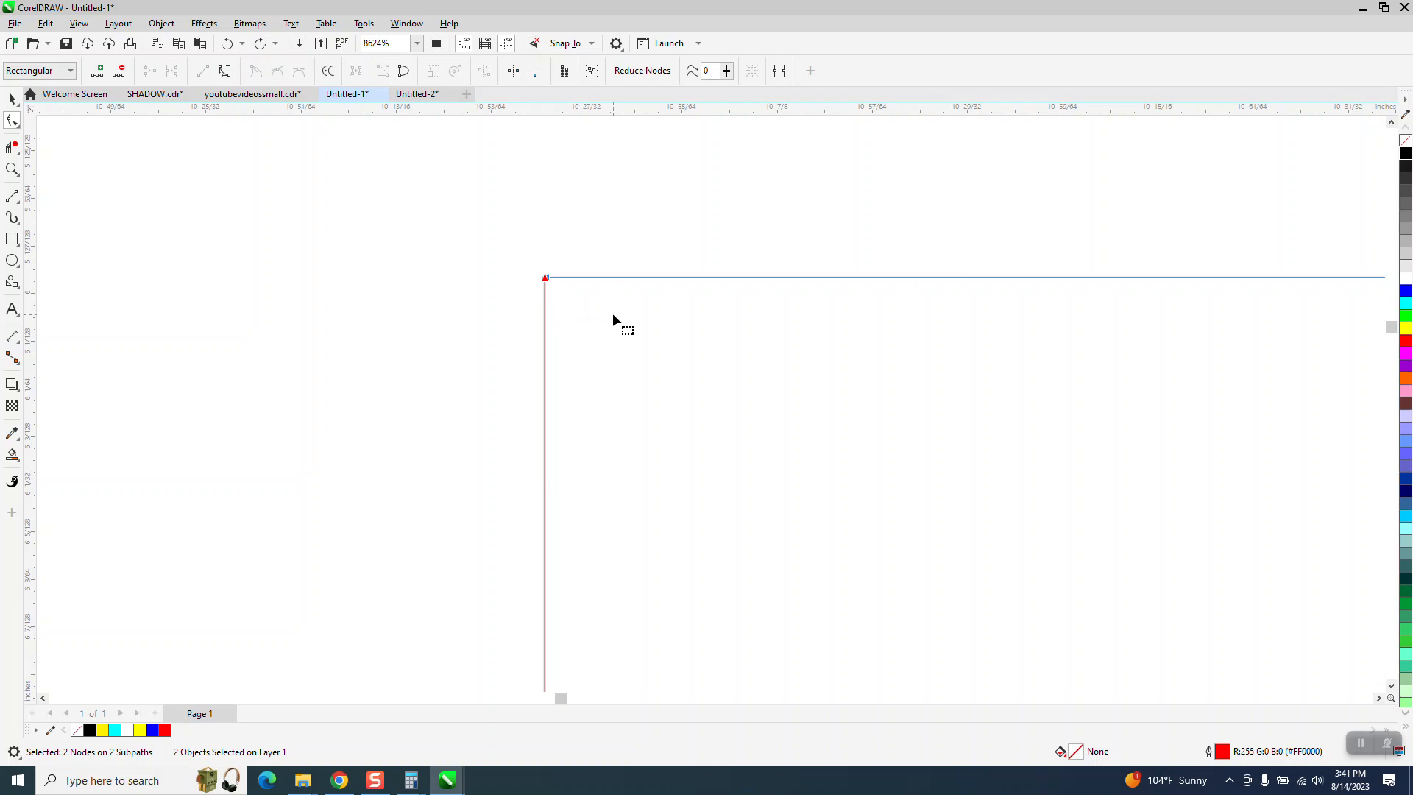
pyautogui.click(398, 25)
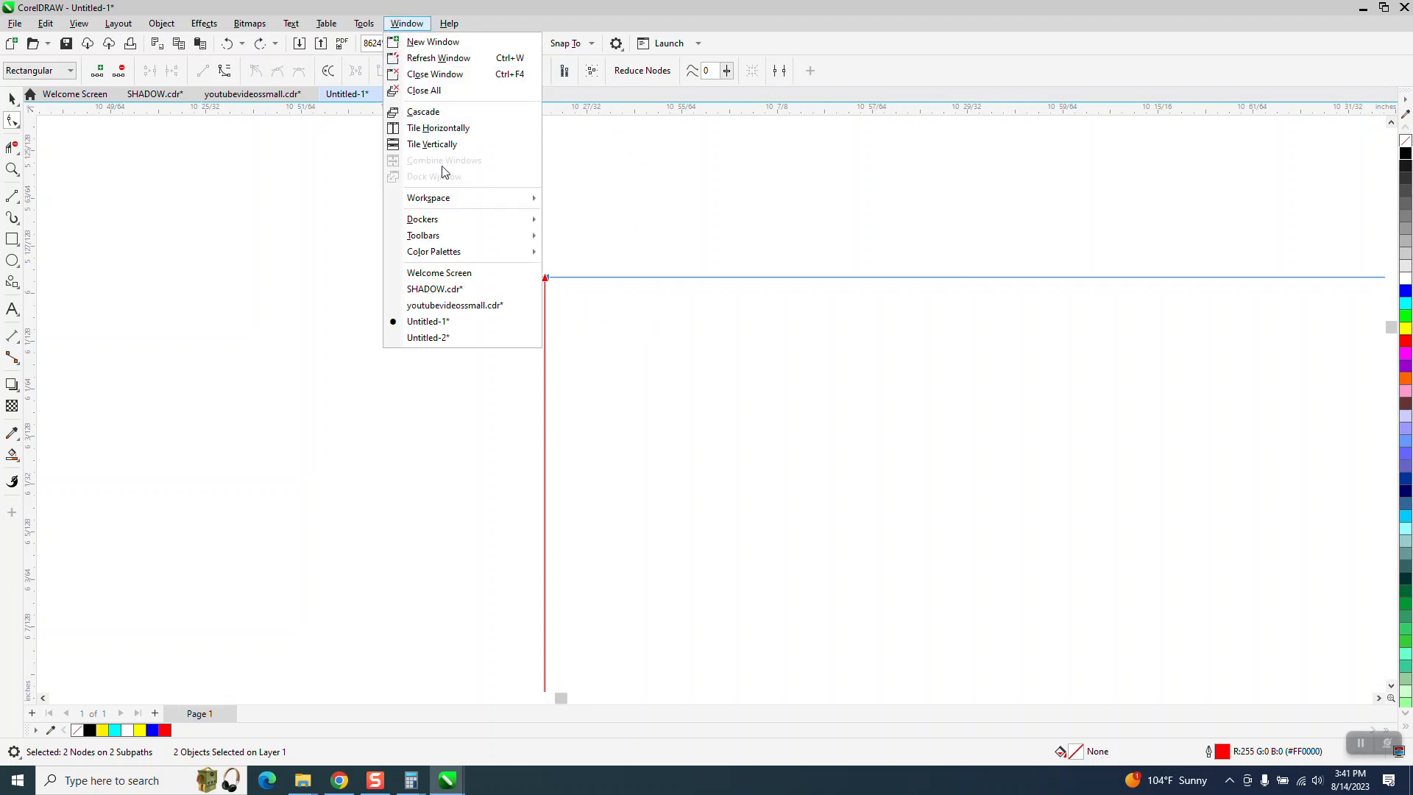
pyautogui.moveTo(449, 219)
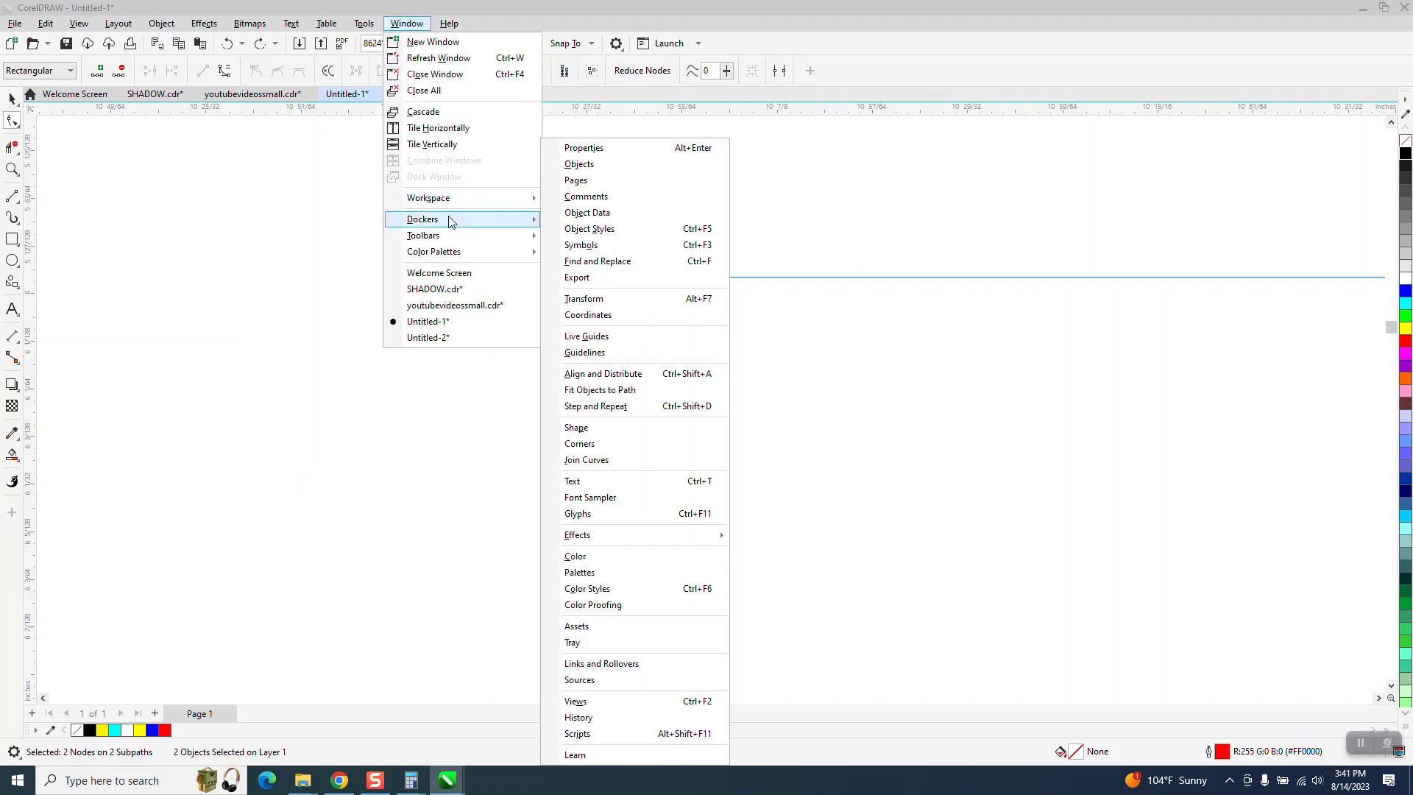
pyautogui.click(603, 460)
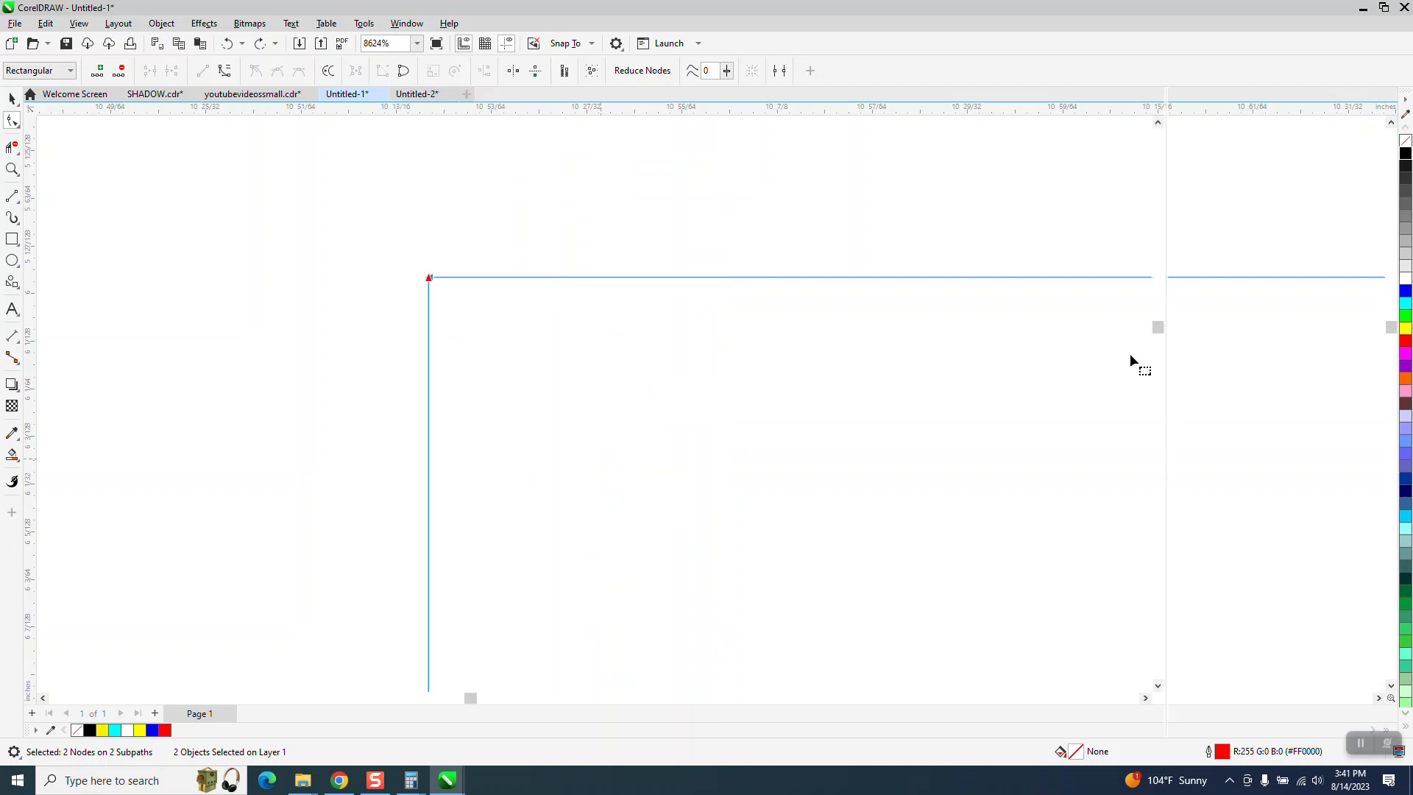
pyautogui.click(1281, 235)
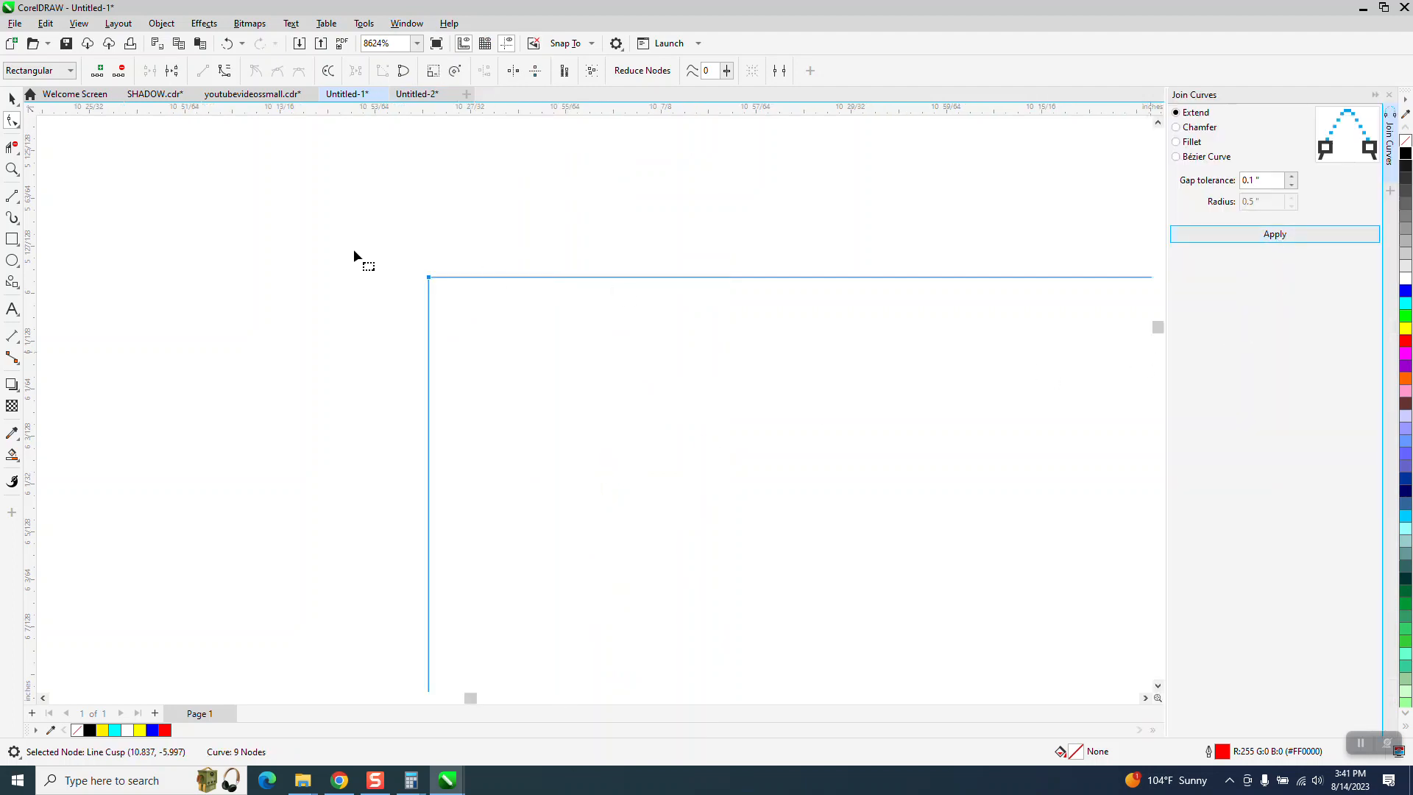
# Step: Set the joined P curve's outline to 1.0 pt wide and black
pyautogui.click(13, 100)
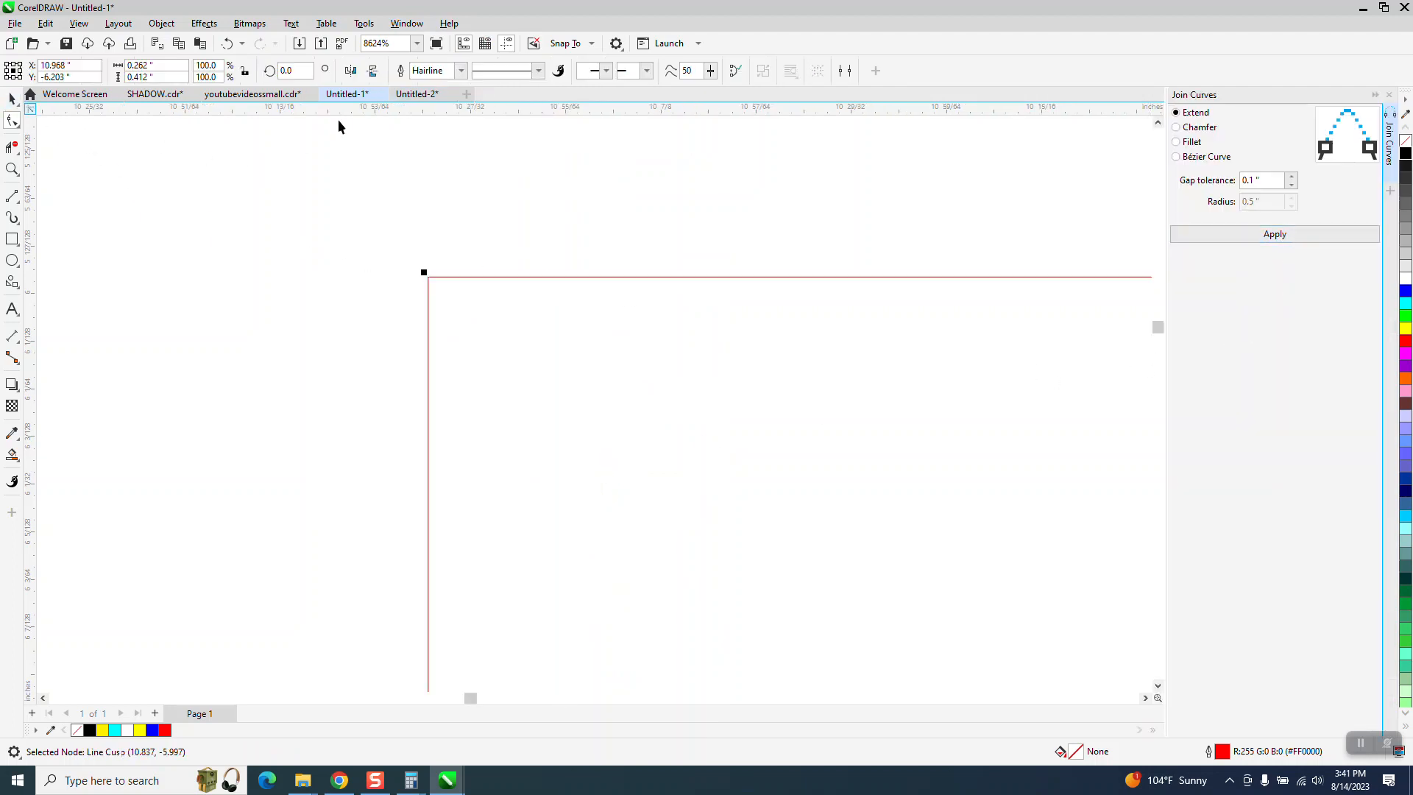
pyautogui.click(460, 70)
pyautogui.click(425, 130)
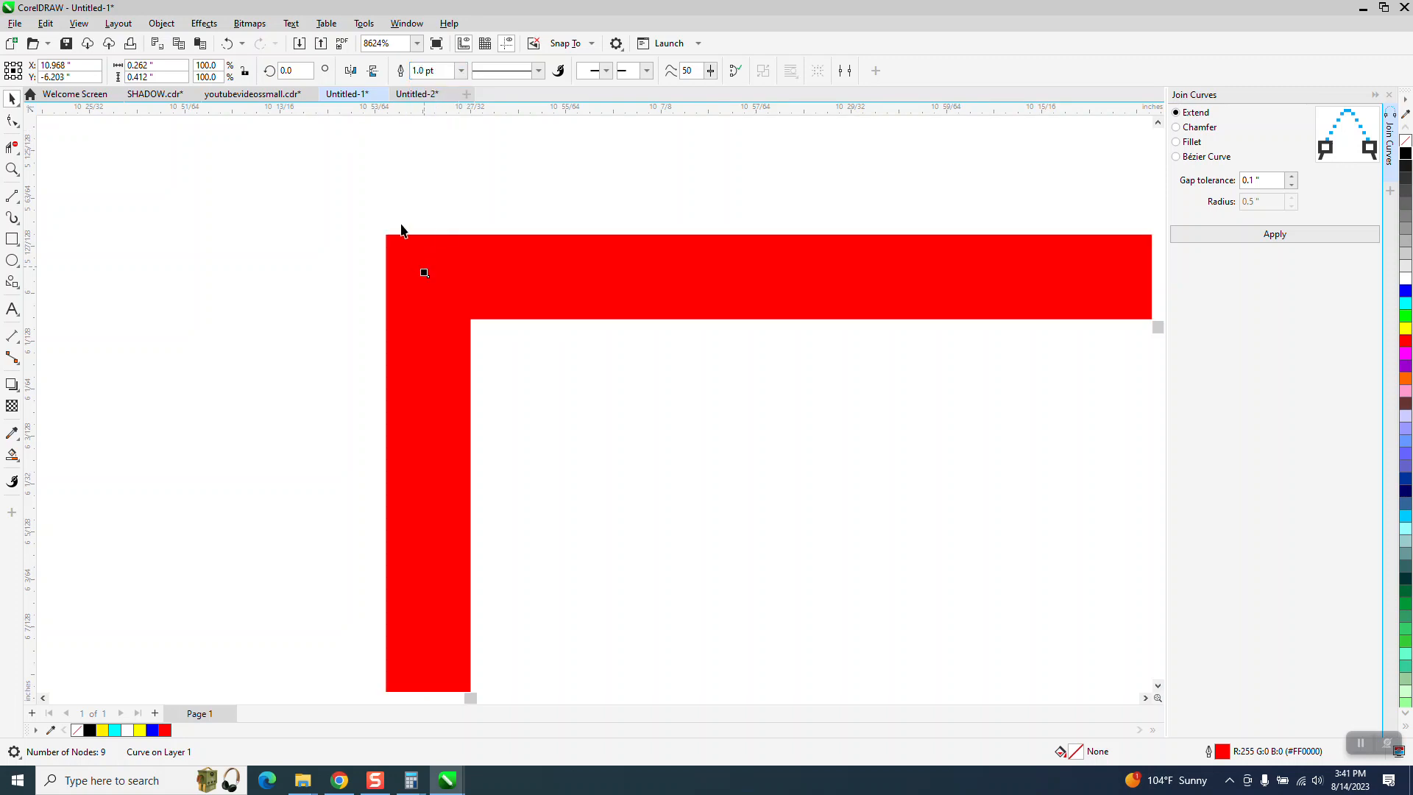
pyautogui.scroll(-1, 403, 232)
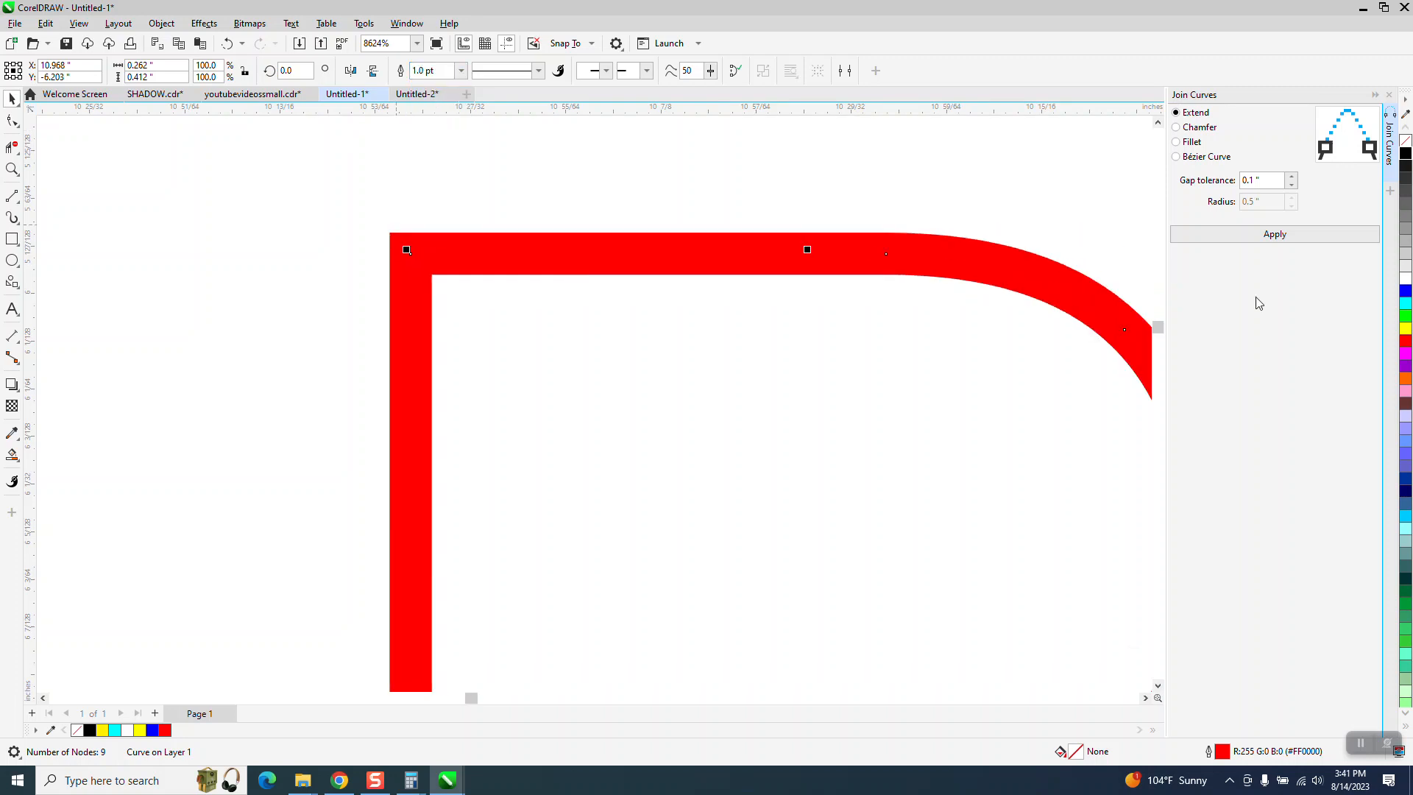
pyautogui.rightClick(1405, 153)
pyautogui.scroll(-1, 296, 209)
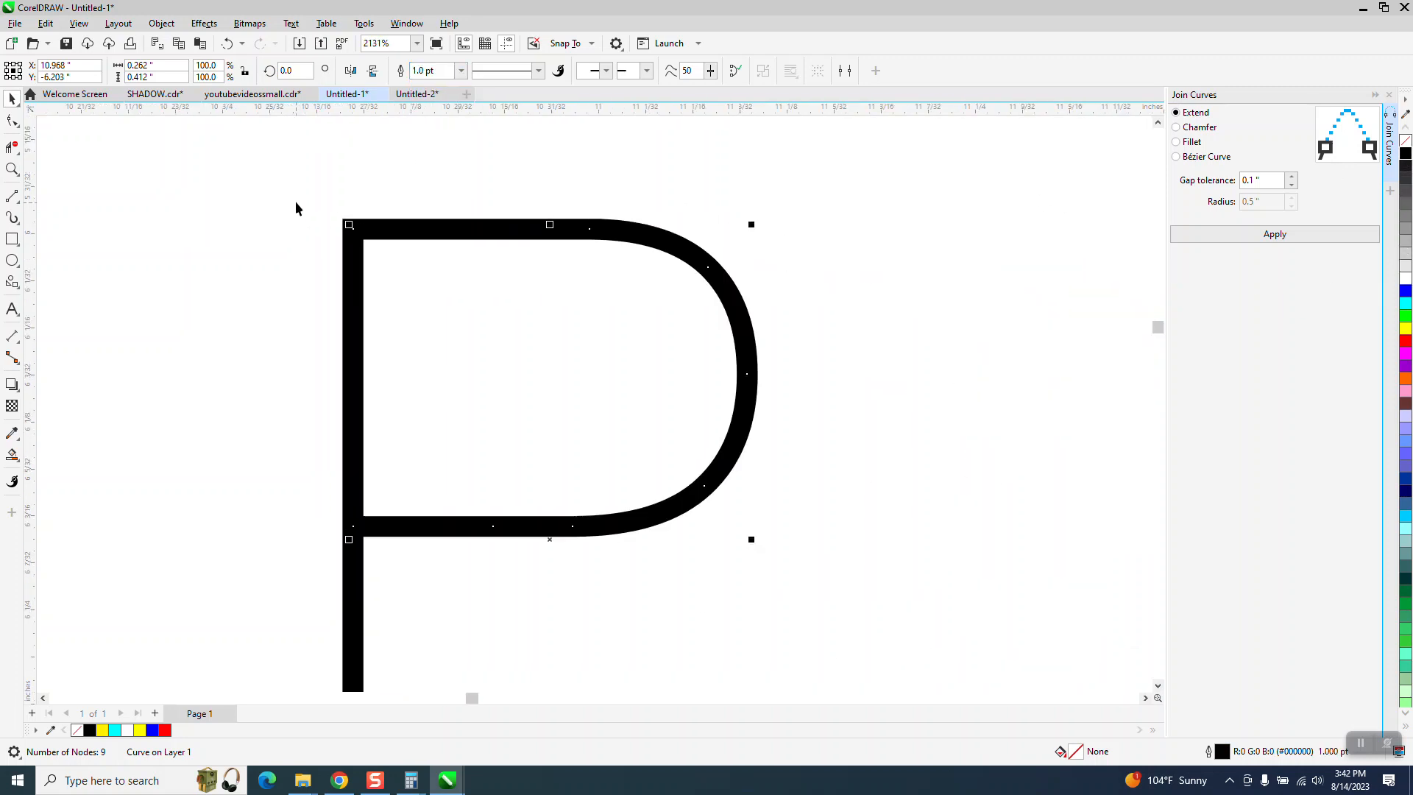
# Step: Convert the joined P curve's outline to an object
pyautogui.click(163, 29)
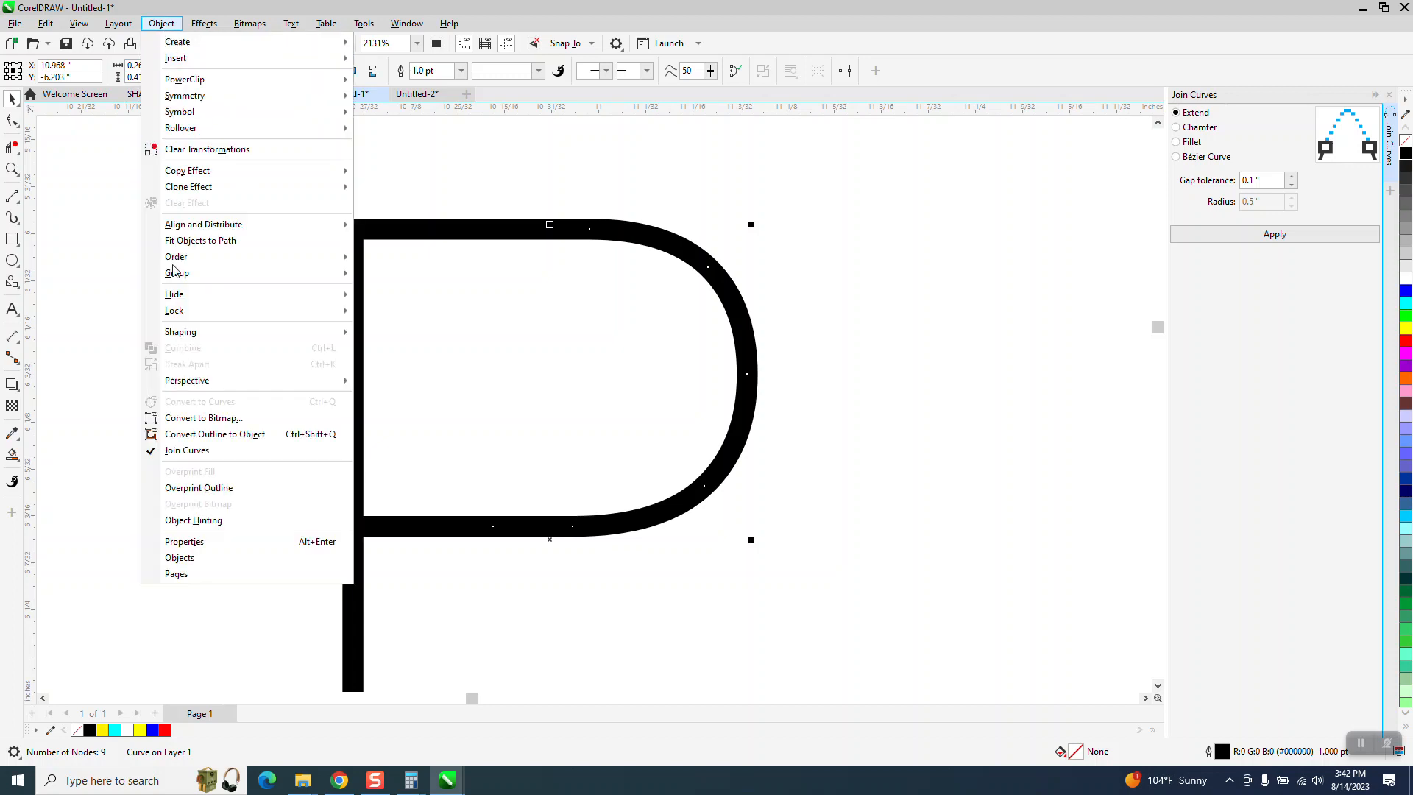
pyautogui.click(212, 438)
pyautogui.scroll(-3, 211, 405)
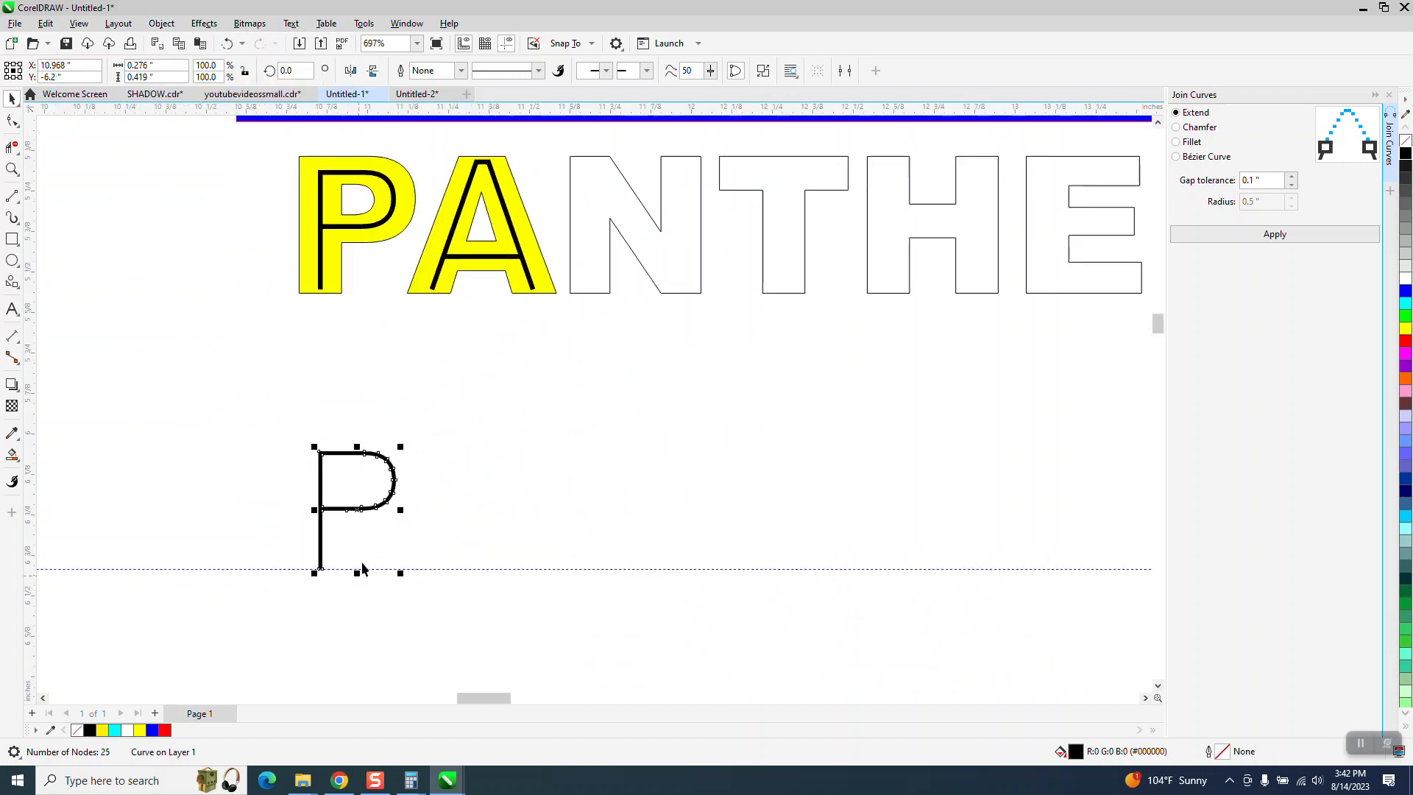
# Step: Nudge the lower PANTHERS outline lettering 1 inch up so it surrounds the P stroke
pyautogui.scroll(-2, 357, 574)
pyautogui.click(424, 665)
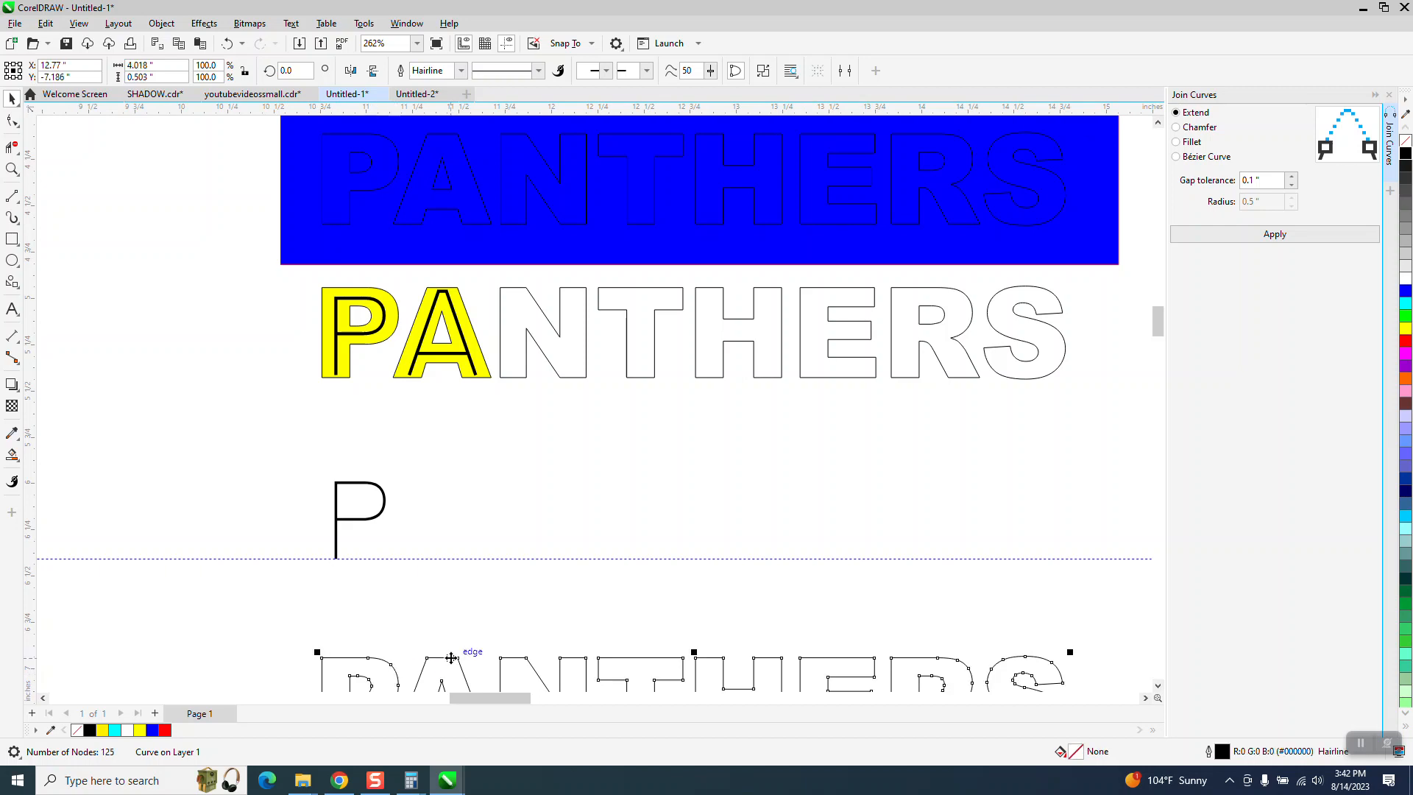
pyautogui.press('Up')
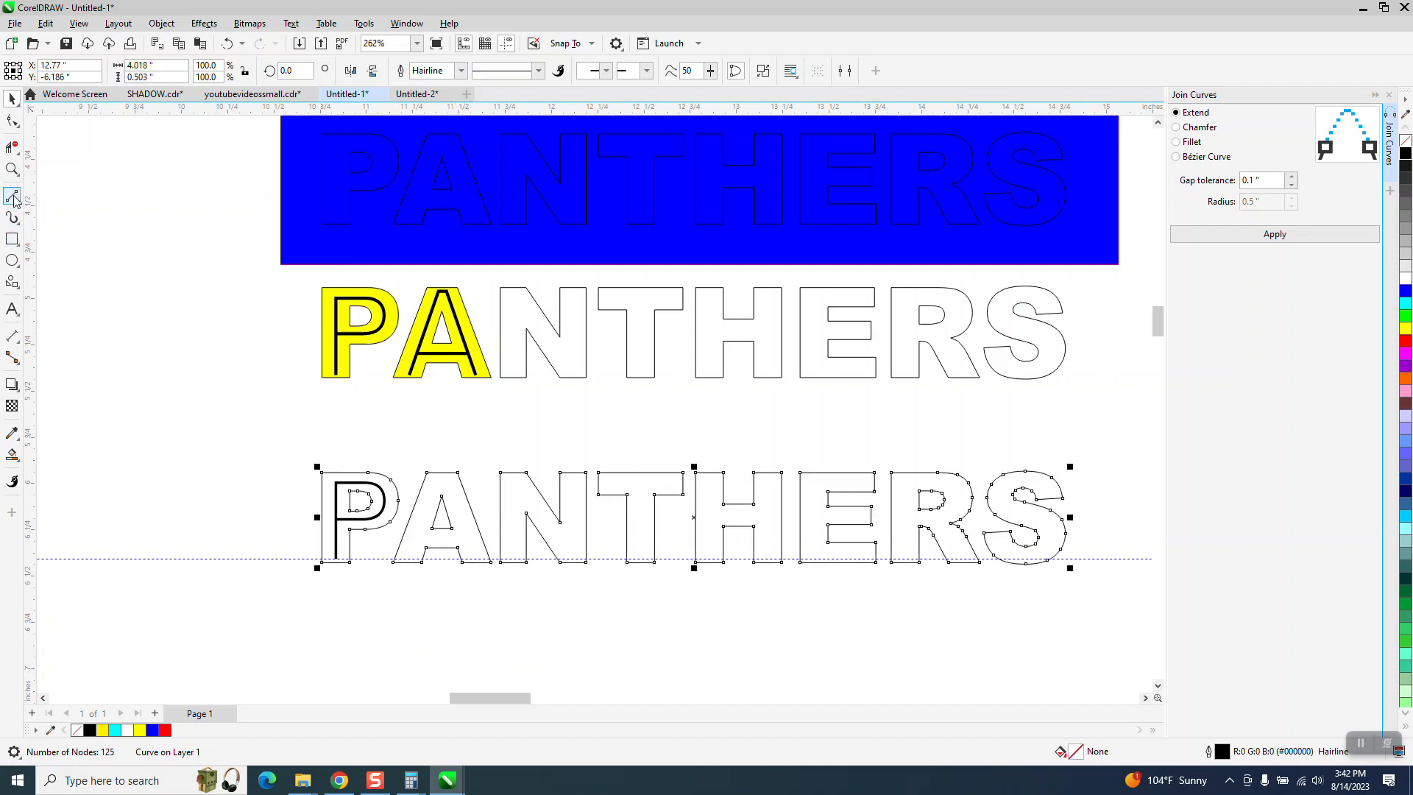
# Step: Use Smart Fill to colour the P's area around the black stroke yellow, leaving its counter empty
pyautogui.click(12, 168)
pyautogui.moveTo(294, 454); pyautogui.dragTo(543, 628)
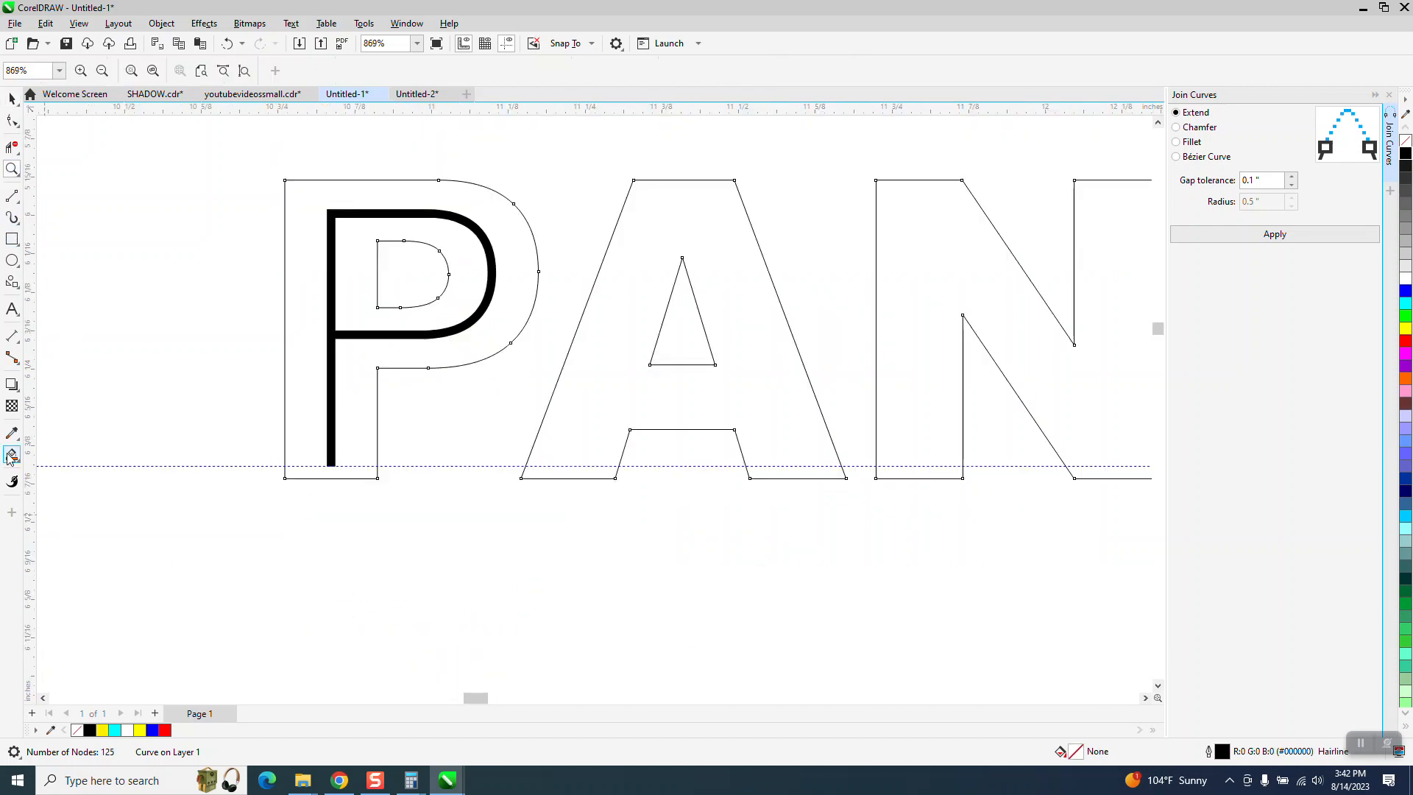
pyautogui.click(11, 455)
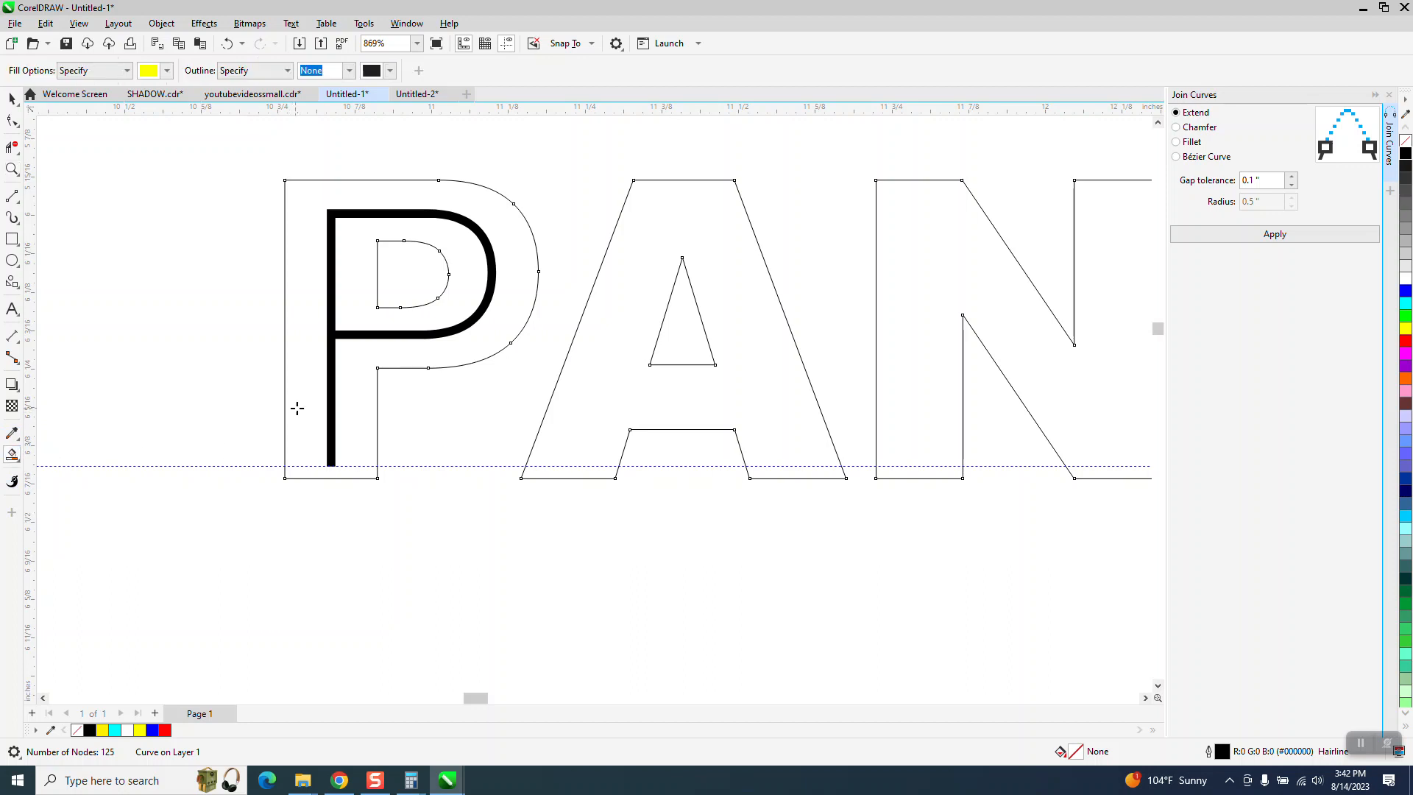
pyautogui.click(295, 407)
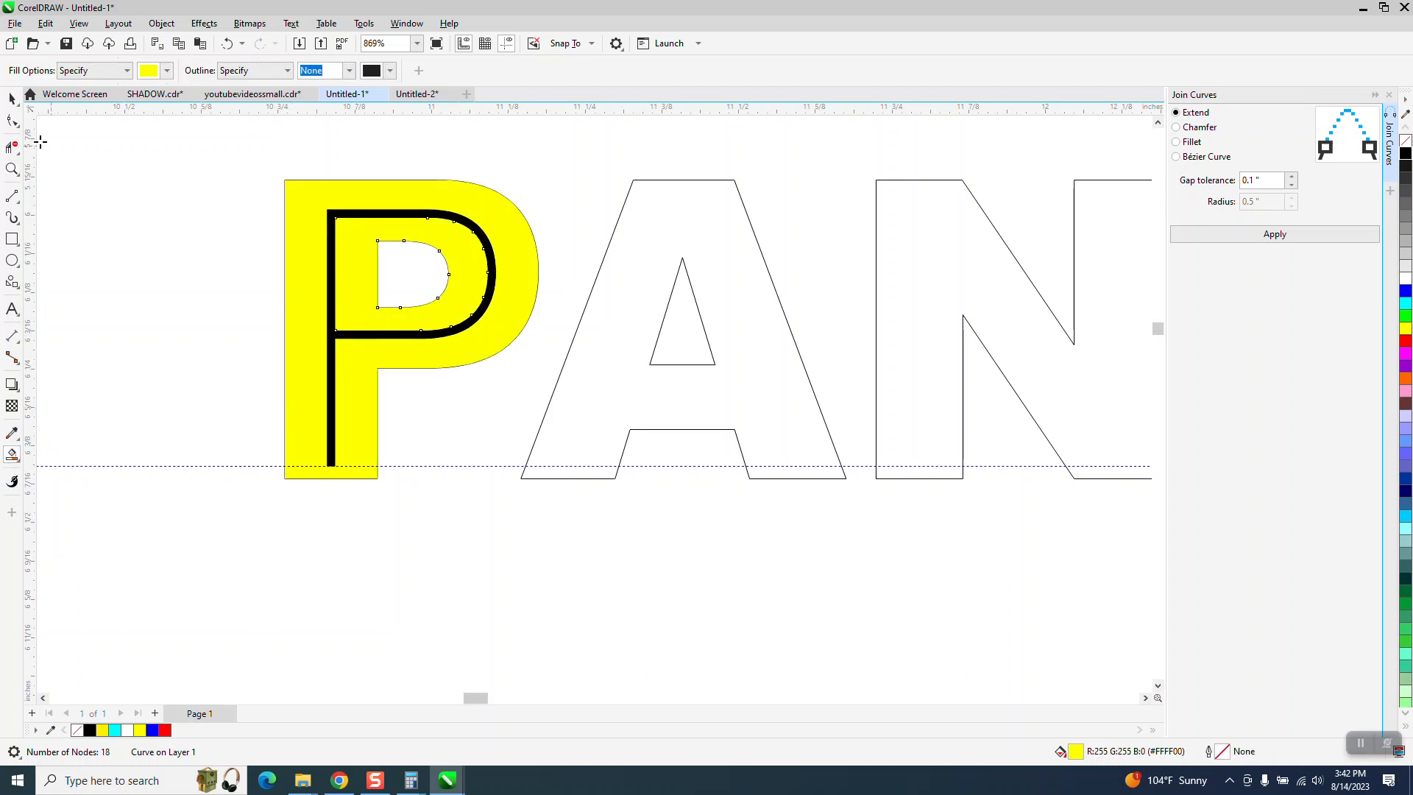
pyautogui.click(11, 98)
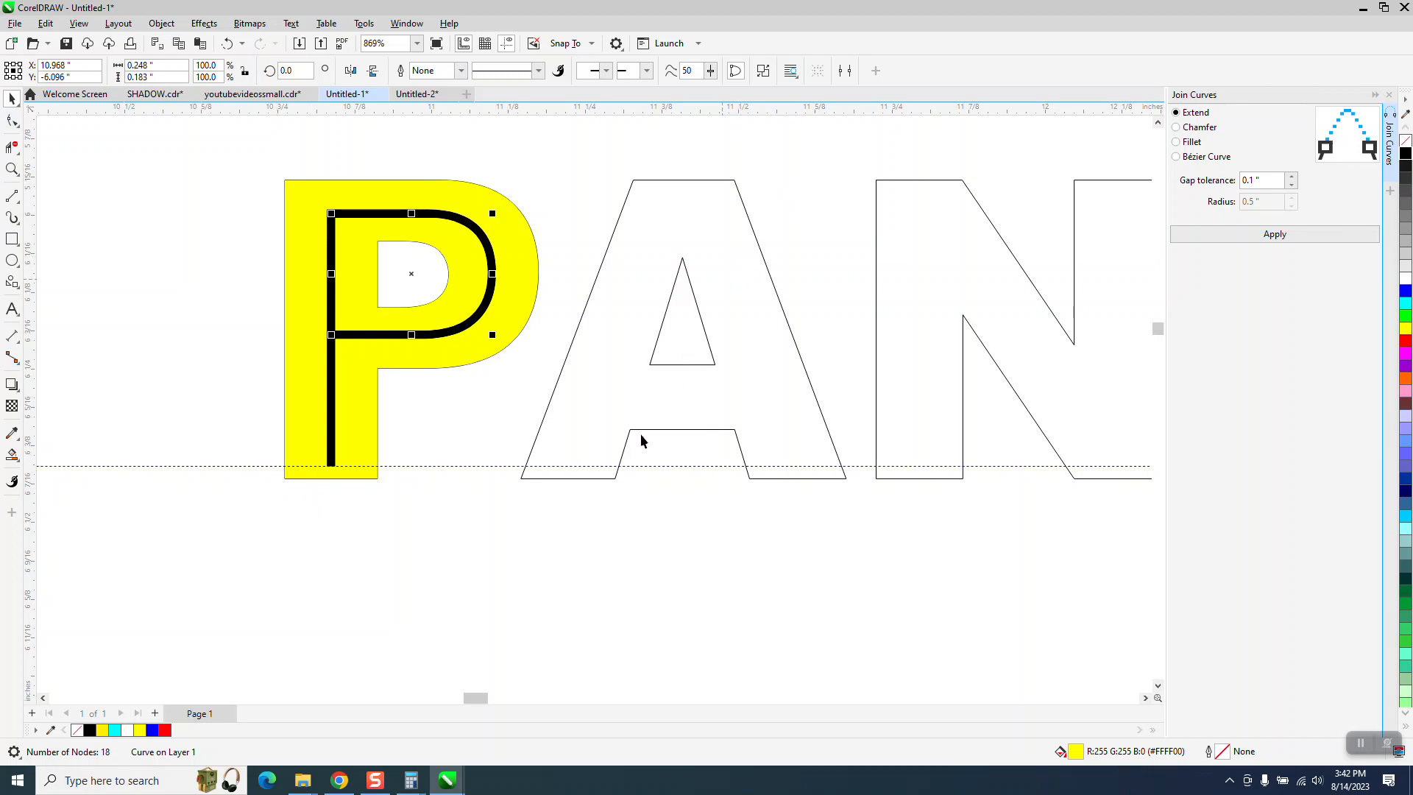
# Step: Draw a 2-Point Line along the A's left outer edge, from its lower-left corner to its upper-left corner
pyautogui.click(16, 340)
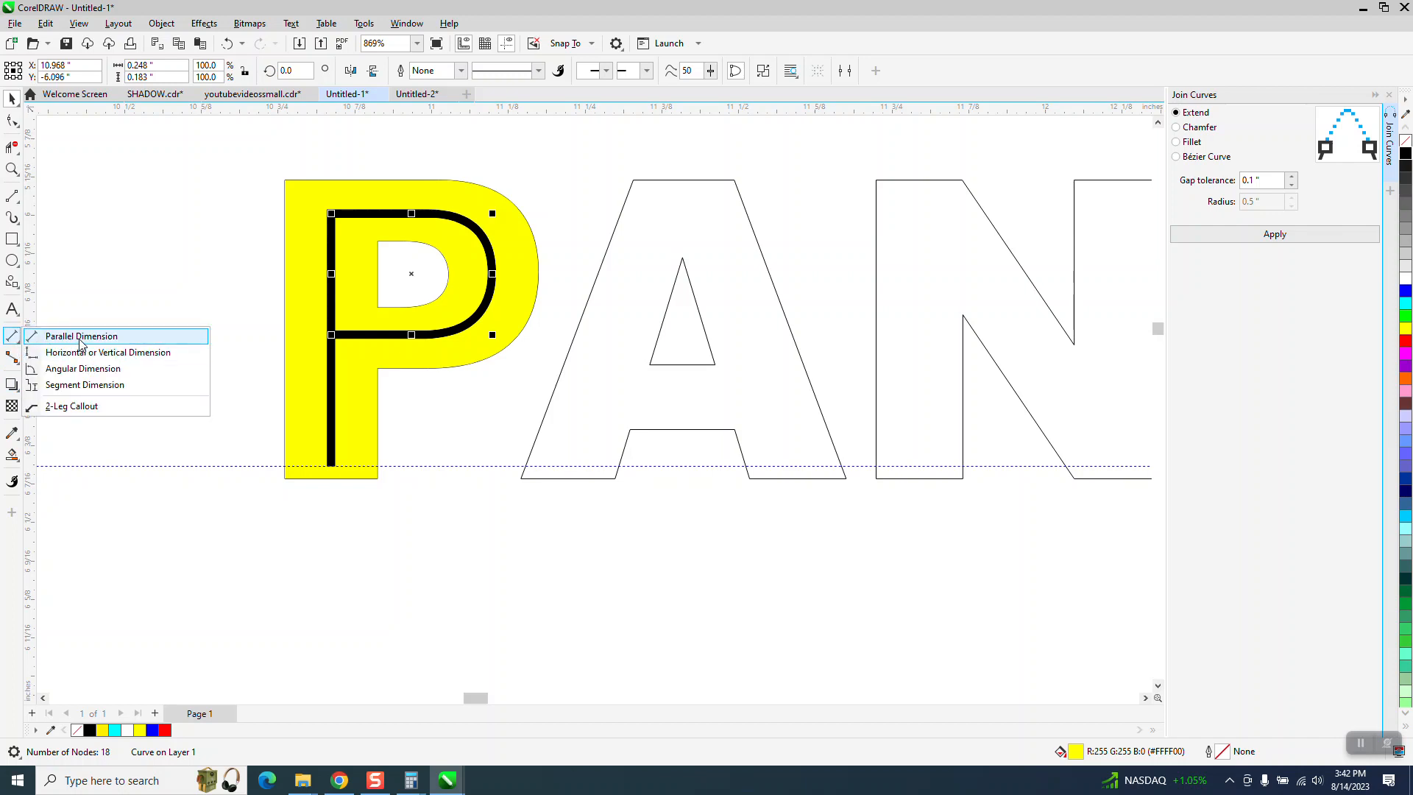
pyautogui.moveTo(15, 198)
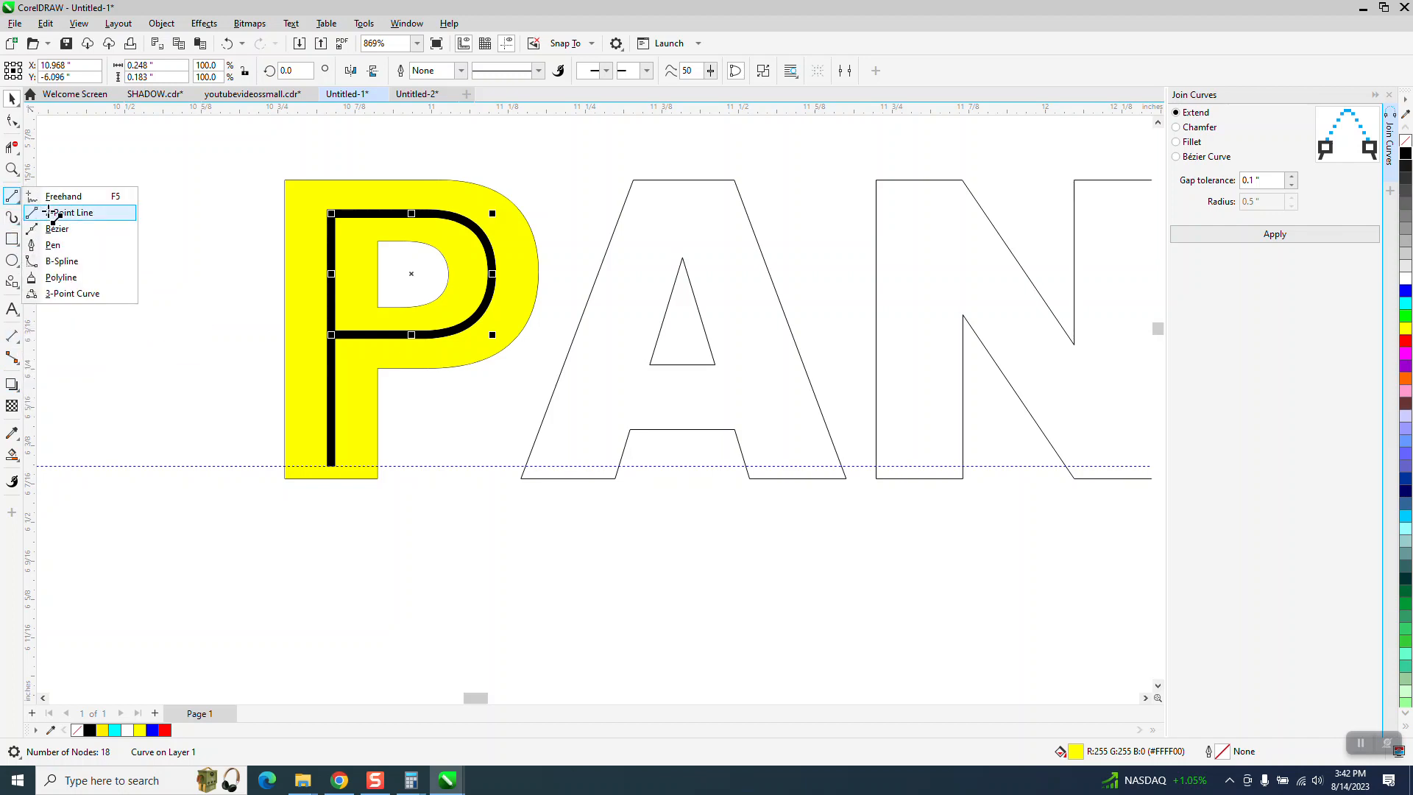
pyautogui.click(59, 213)
pyautogui.moveTo(523, 479); pyautogui.dragTo(636, 179)
pyautogui.click(13, 99)
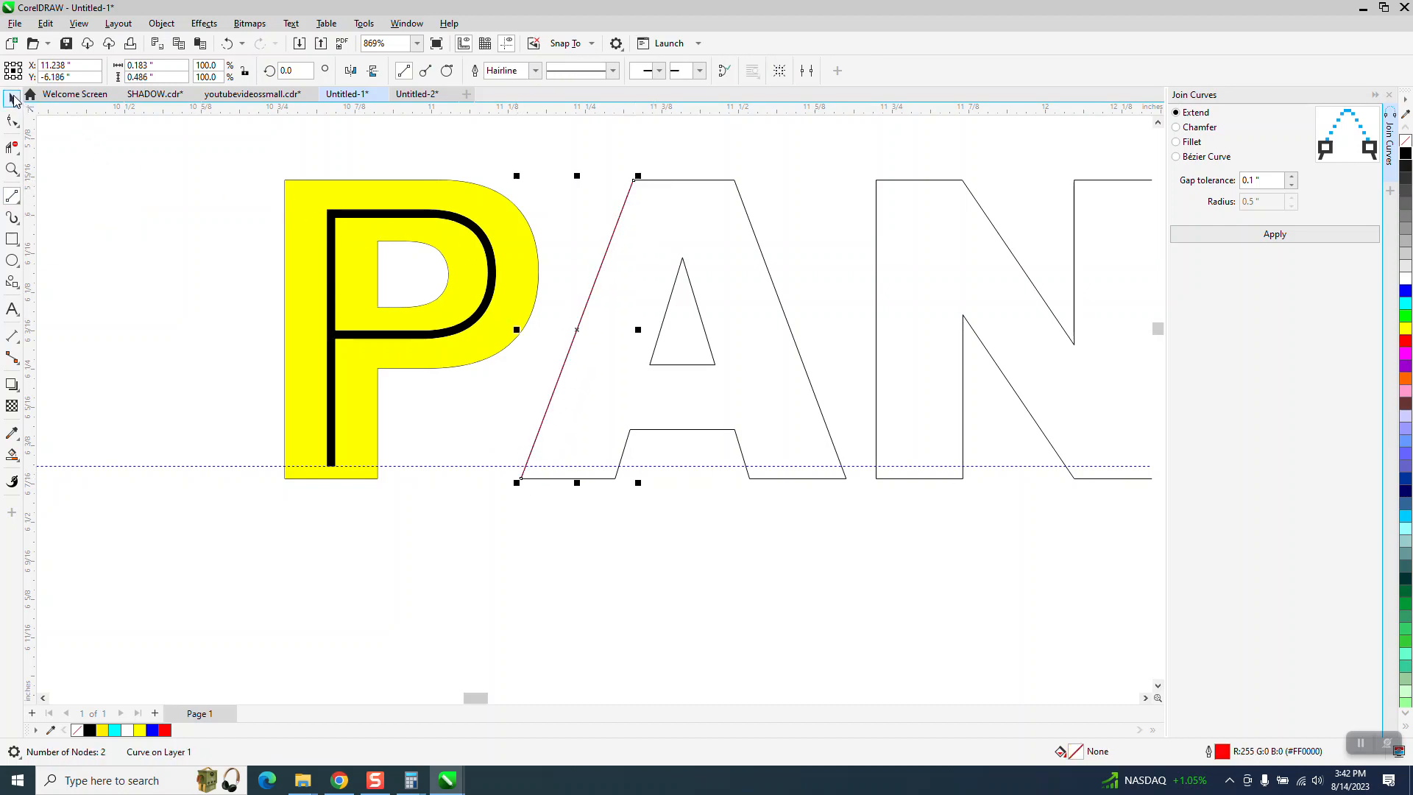
# Step: Move the slanted line to the middle of the A's left leg and place a horizontally mirrored copy in the right leg
pyautogui.press('space')
pyautogui.moveTo(523, 478); pyautogui.dragTo(570, 487)
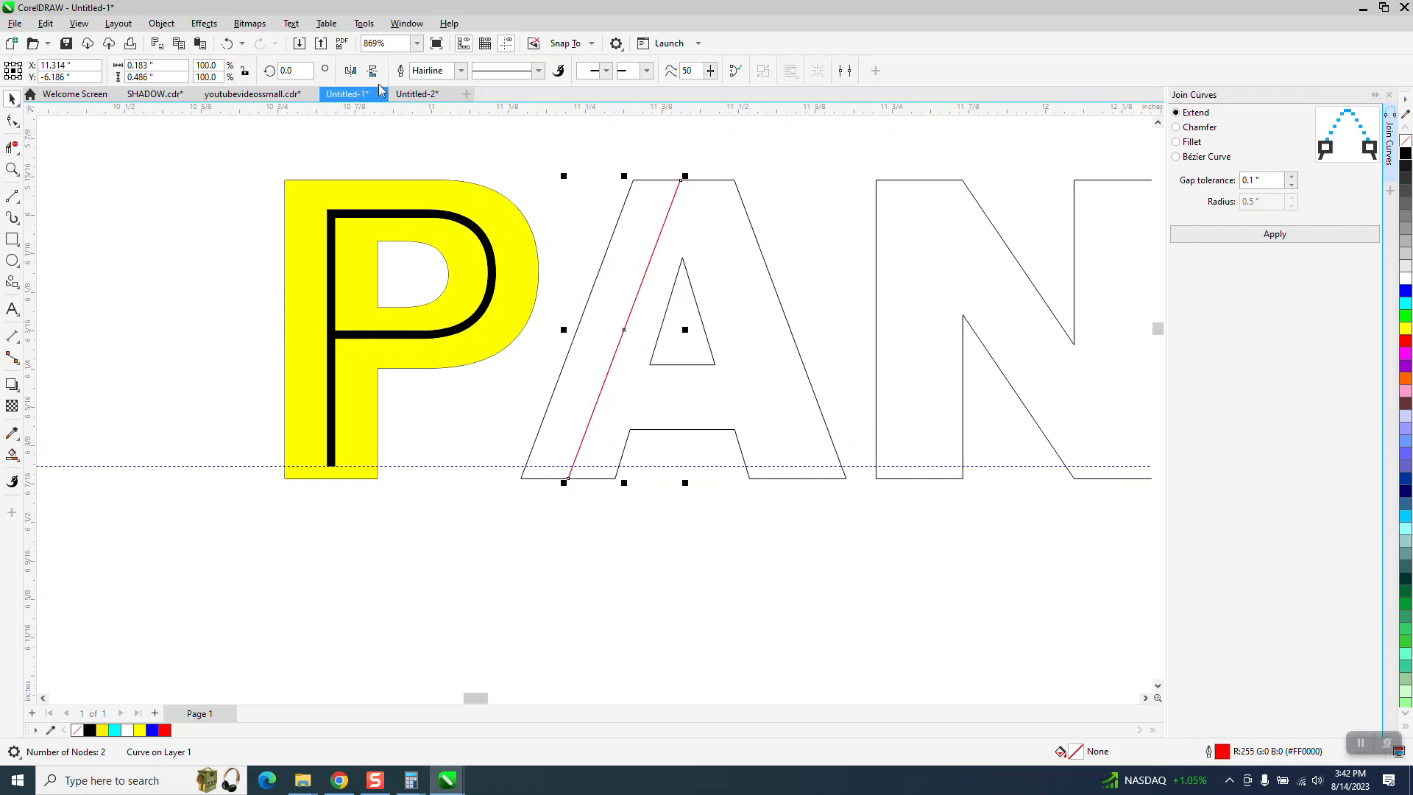
pyautogui.click(350, 70)
pyautogui.moveTo(678, 478); pyautogui.dragTo(786, 479)
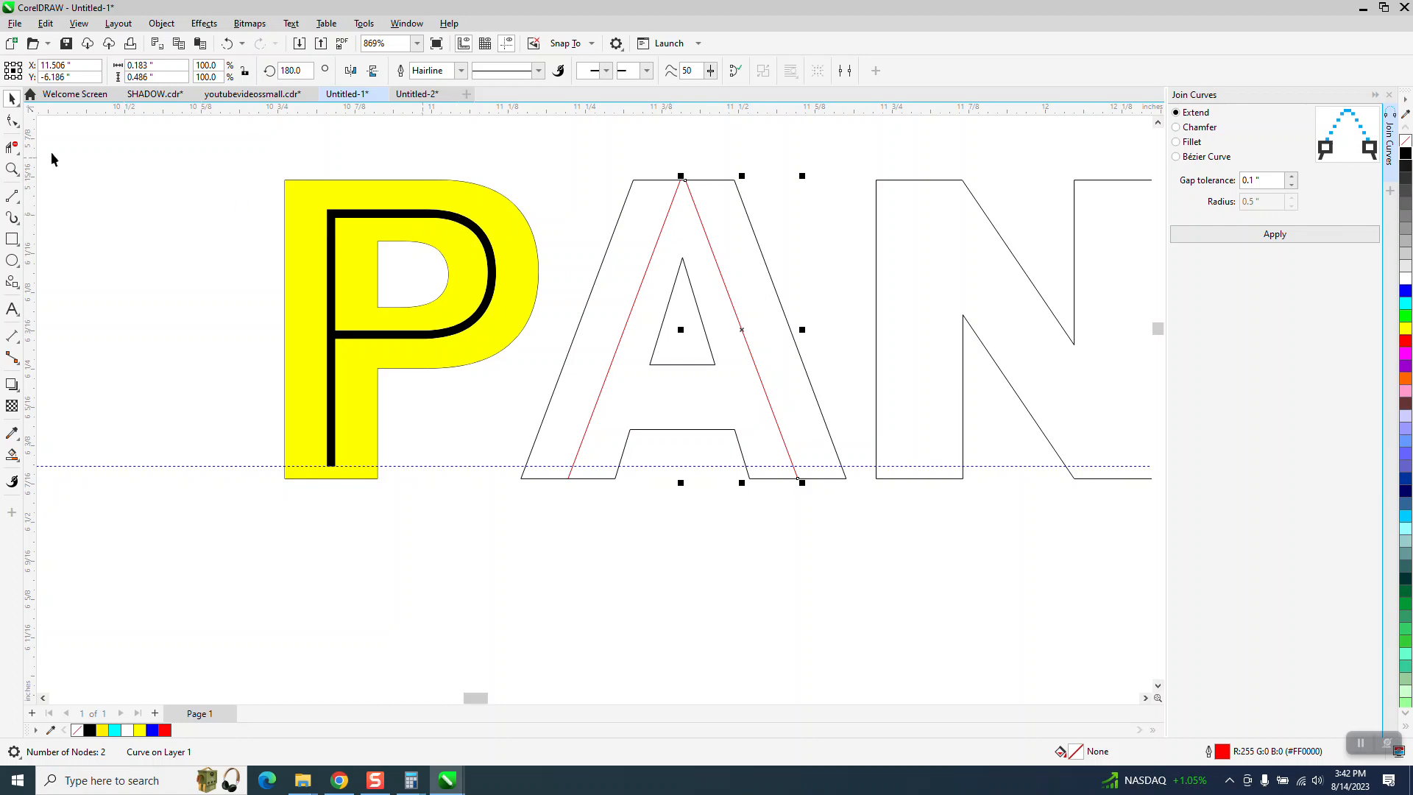
# Step: Measure from the peak of the A's inner triangle to its top edge with a Parallel Dimension, and delete the dimension
pyautogui.click(12, 169)
pyautogui.moveTo(605, 175); pyautogui.dragTo(874, 315)
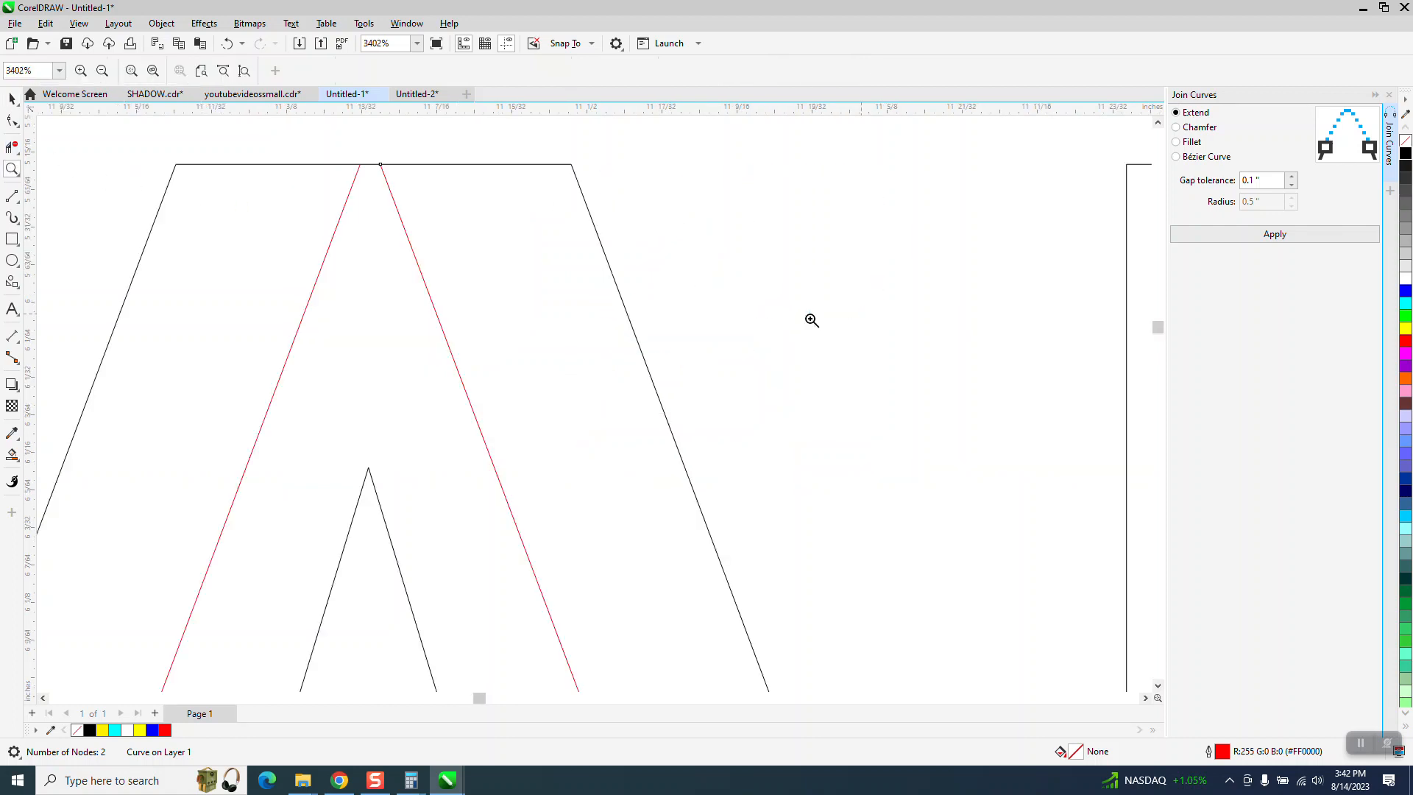
pyautogui.scroll(-4, 616, 360)
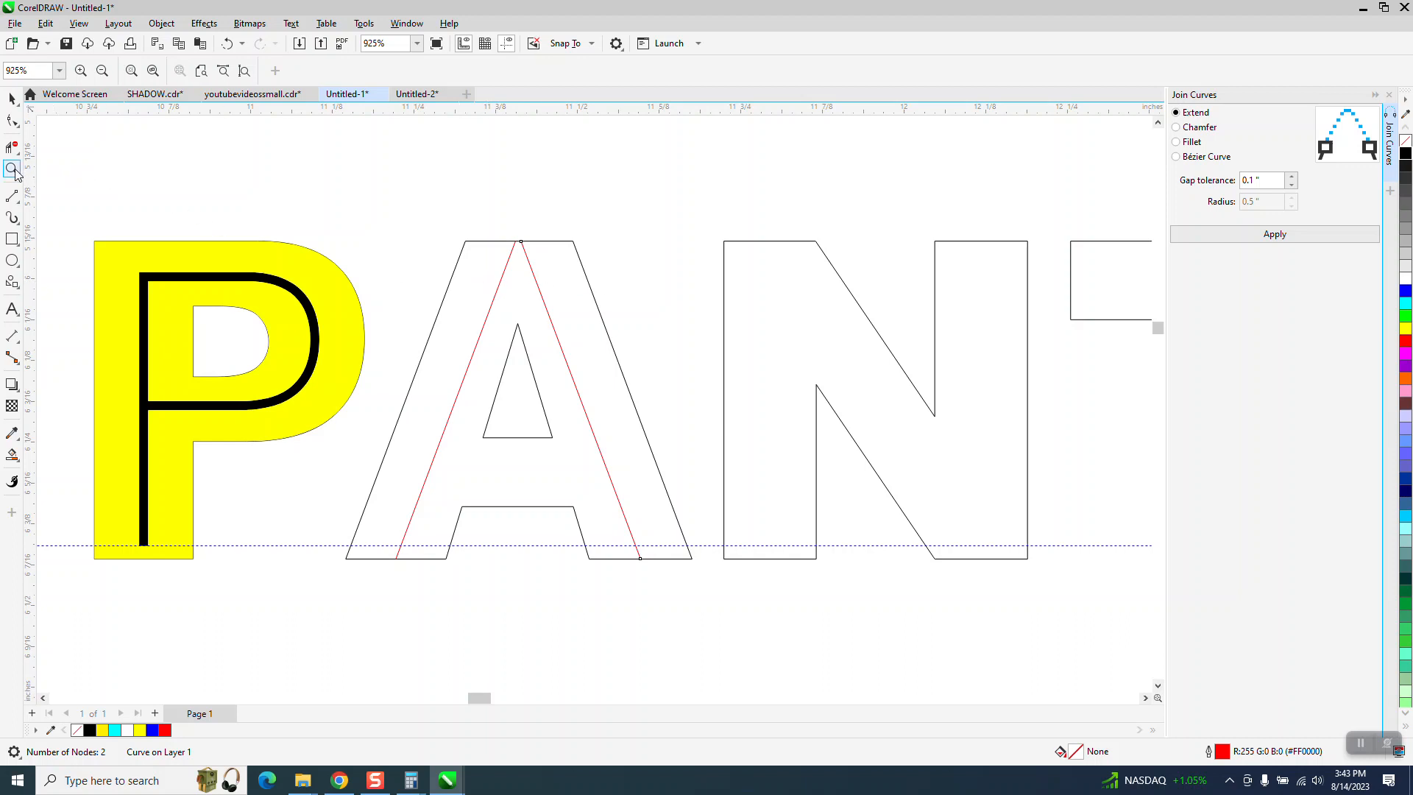
pyautogui.moveTo(396, 211); pyautogui.dragTo(713, 399)
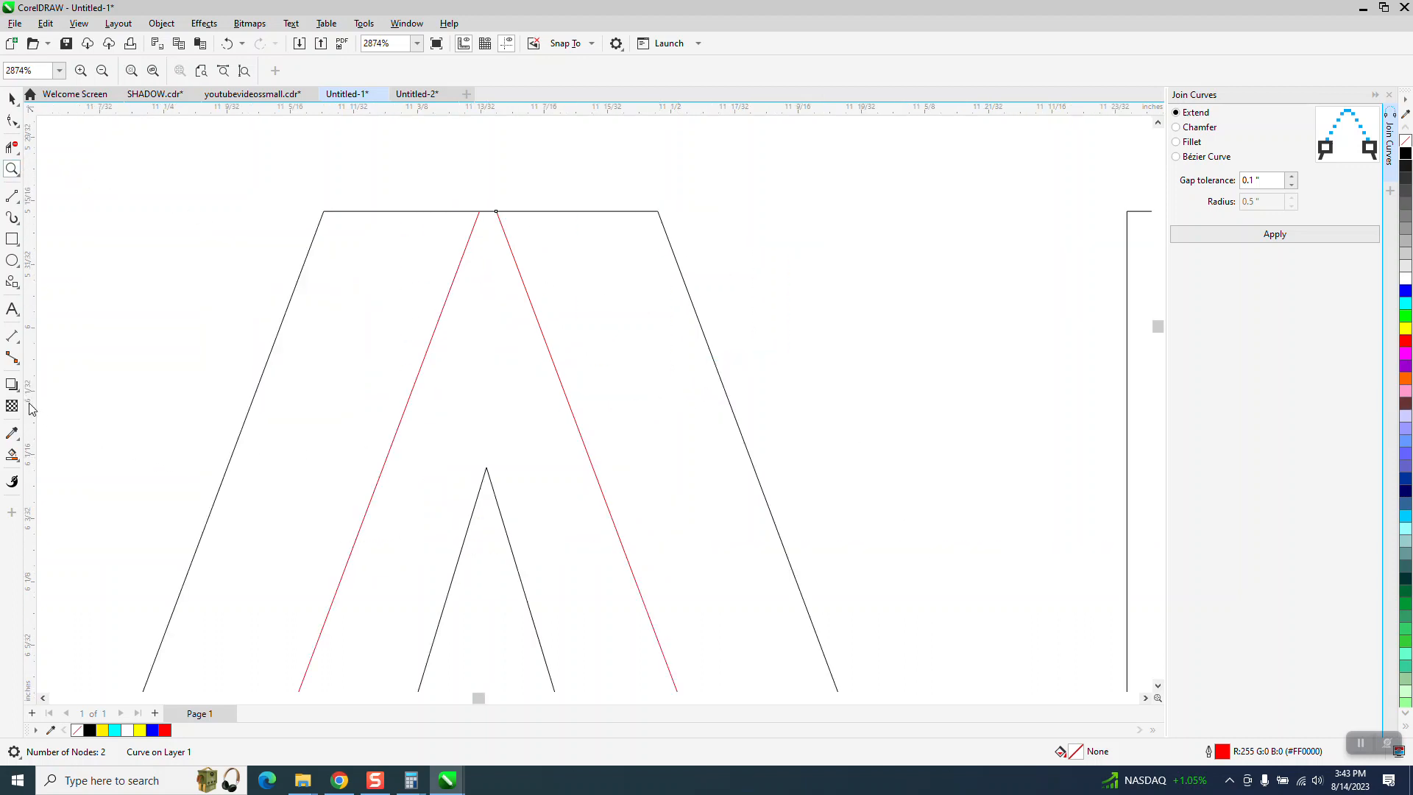
pyautogui.click(16, 342)
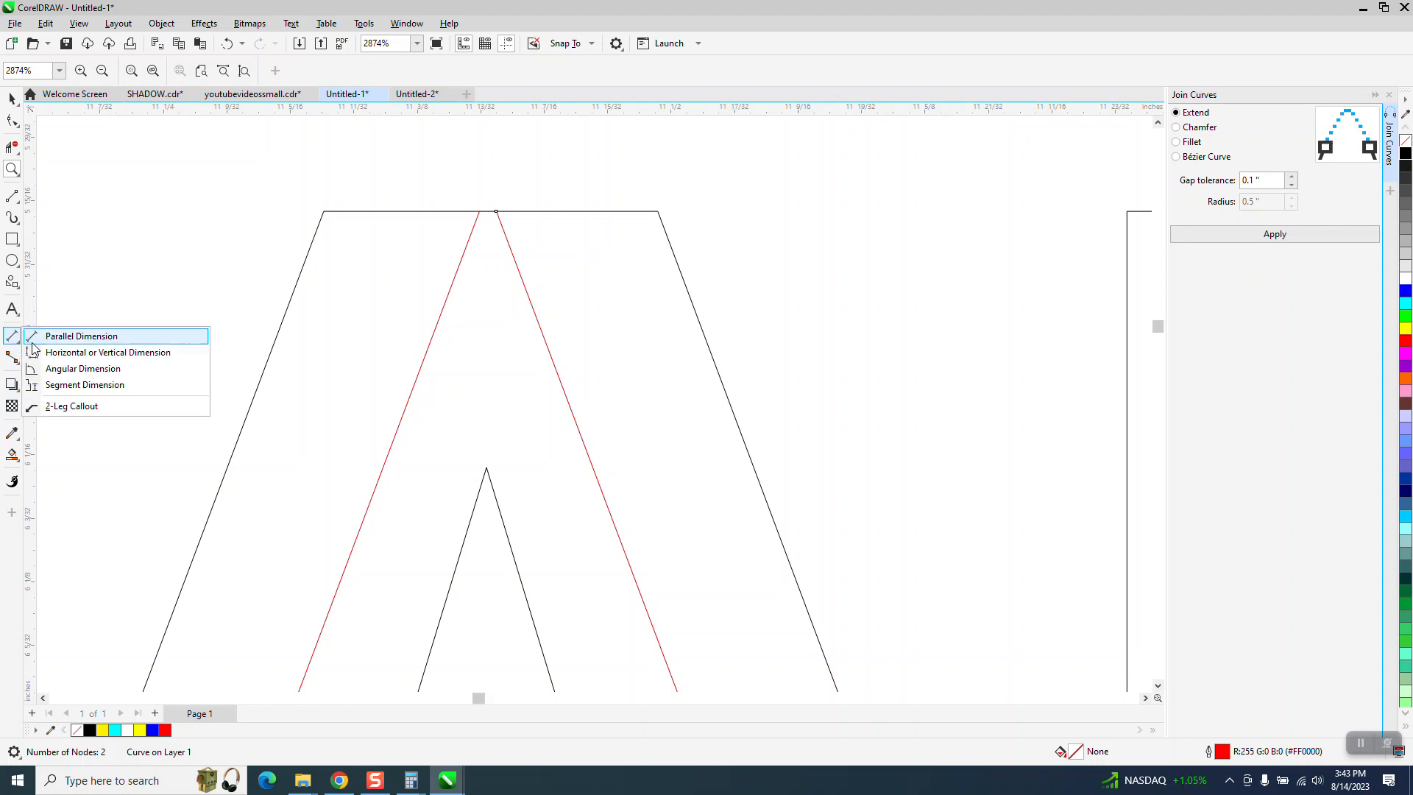
pyautogui.moveTo(486, 468); pyautogui.dragTo(487, 213)
pyautogui.click(486, 213)
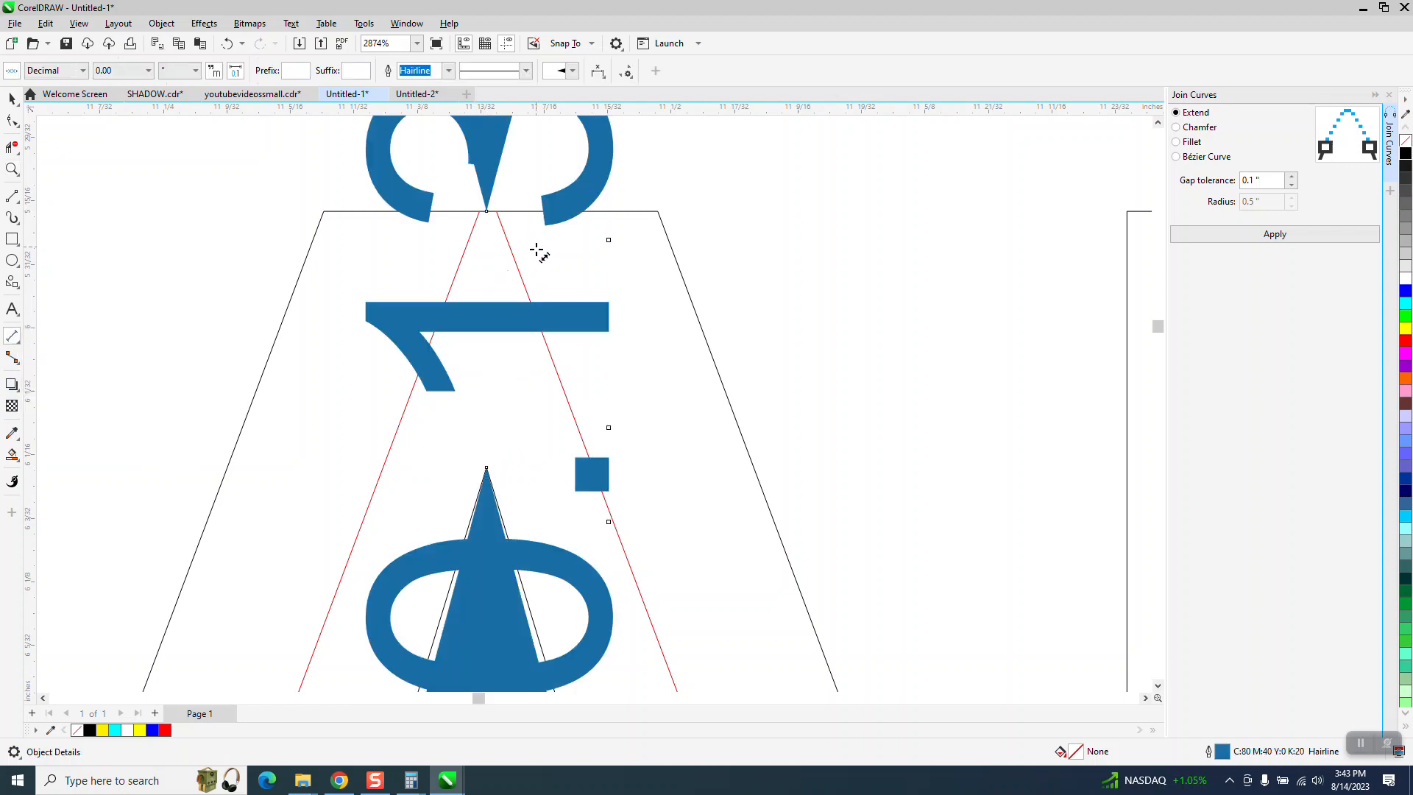
pyautogui.press('Delete')
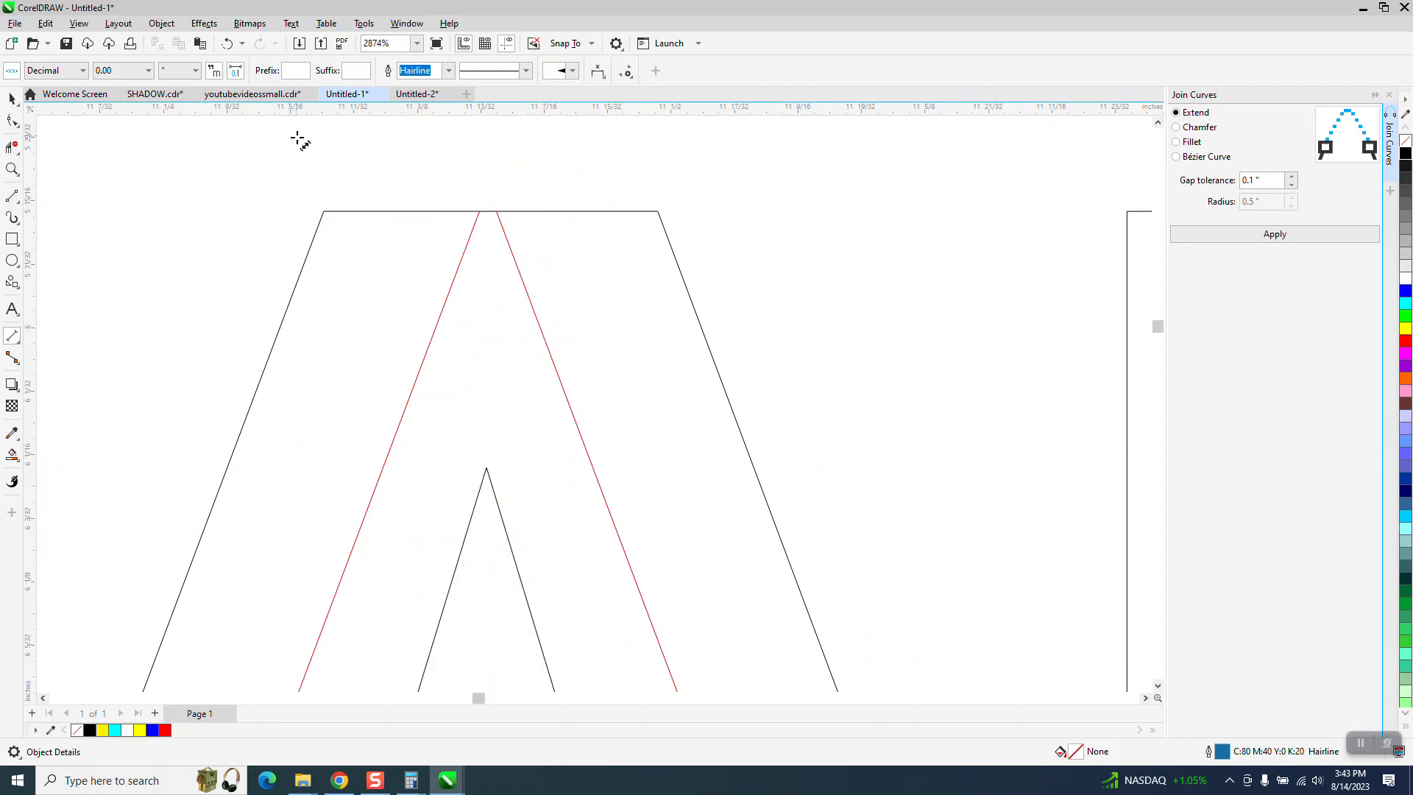
# Step: Set the nudge distance to .13/2 inches and place a horizontal guideline along the A's top edge
pyautogui.click(12, 97)
pyautogui.moveTo(511, 72); pyautogui.dragTo(450, 80)
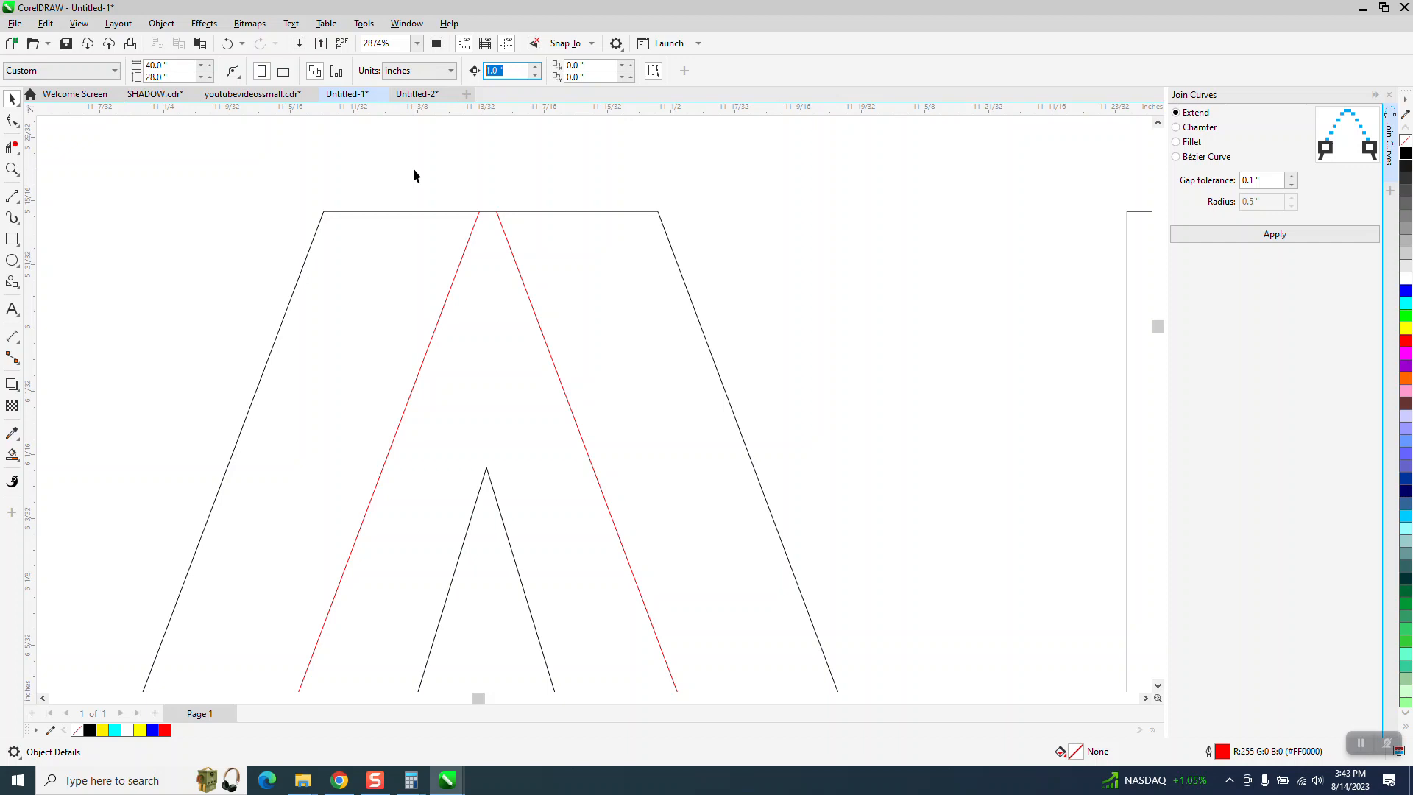
pyautogui.write('.13/2')
pyautogui.press('Return')
pyautogui.click(411, 212)
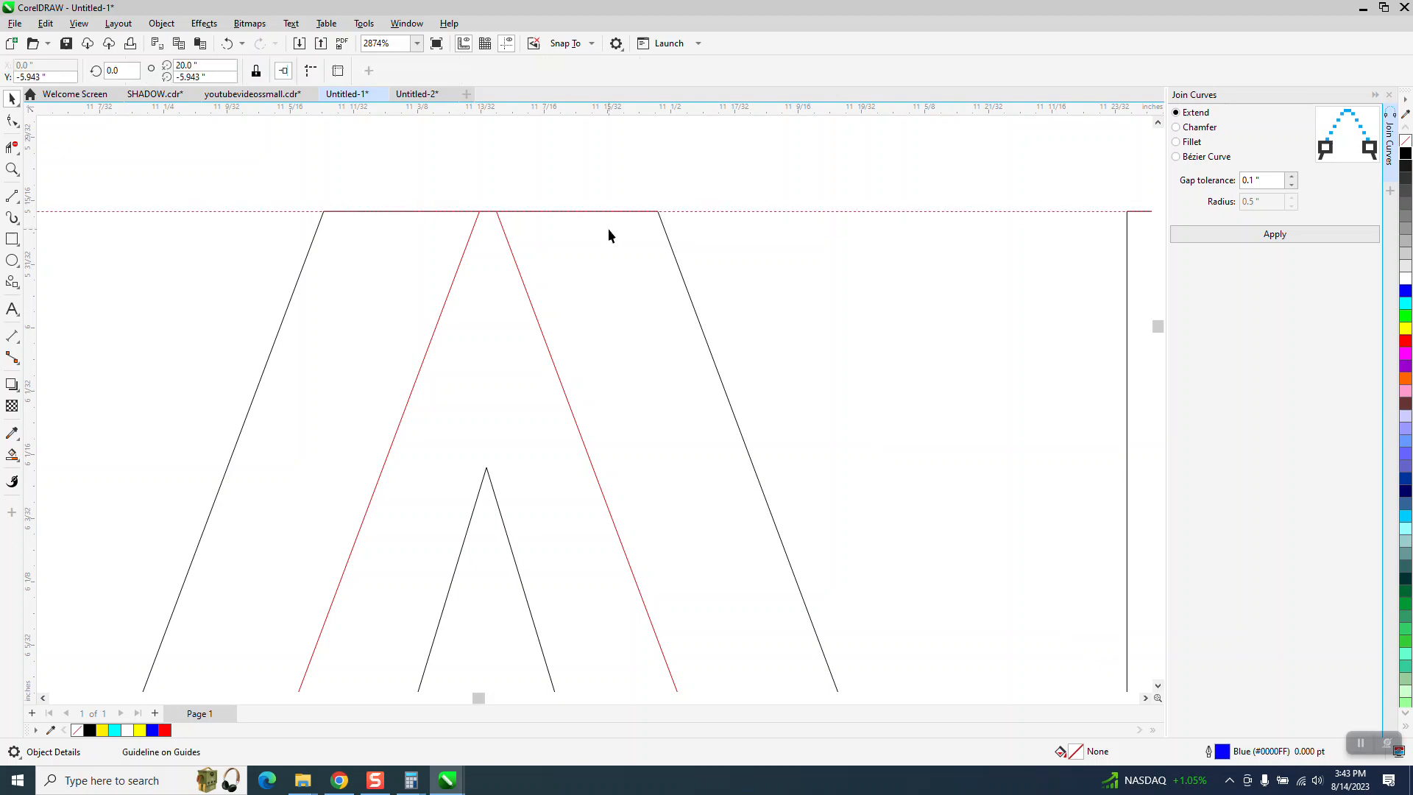
# Step: Nudge the guideline down from the A's top edge by 0.065 inches and draw a 2-Point Line along it between the two slanted lines
pyautogui.press('Down')
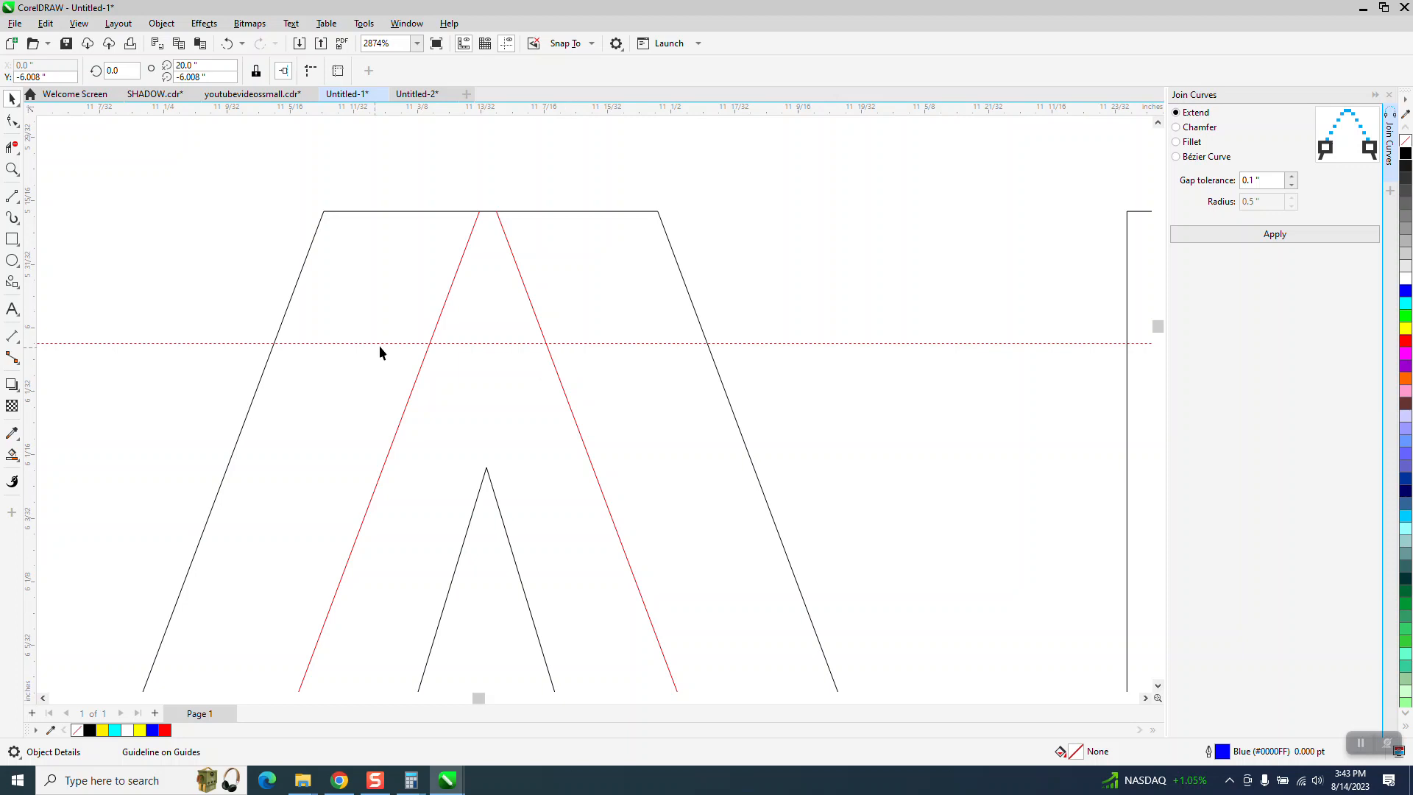
pyautogui.click(12, 169)
pyautogui.moveTo(357, 325); pyautogui.dragTo(763, 436)
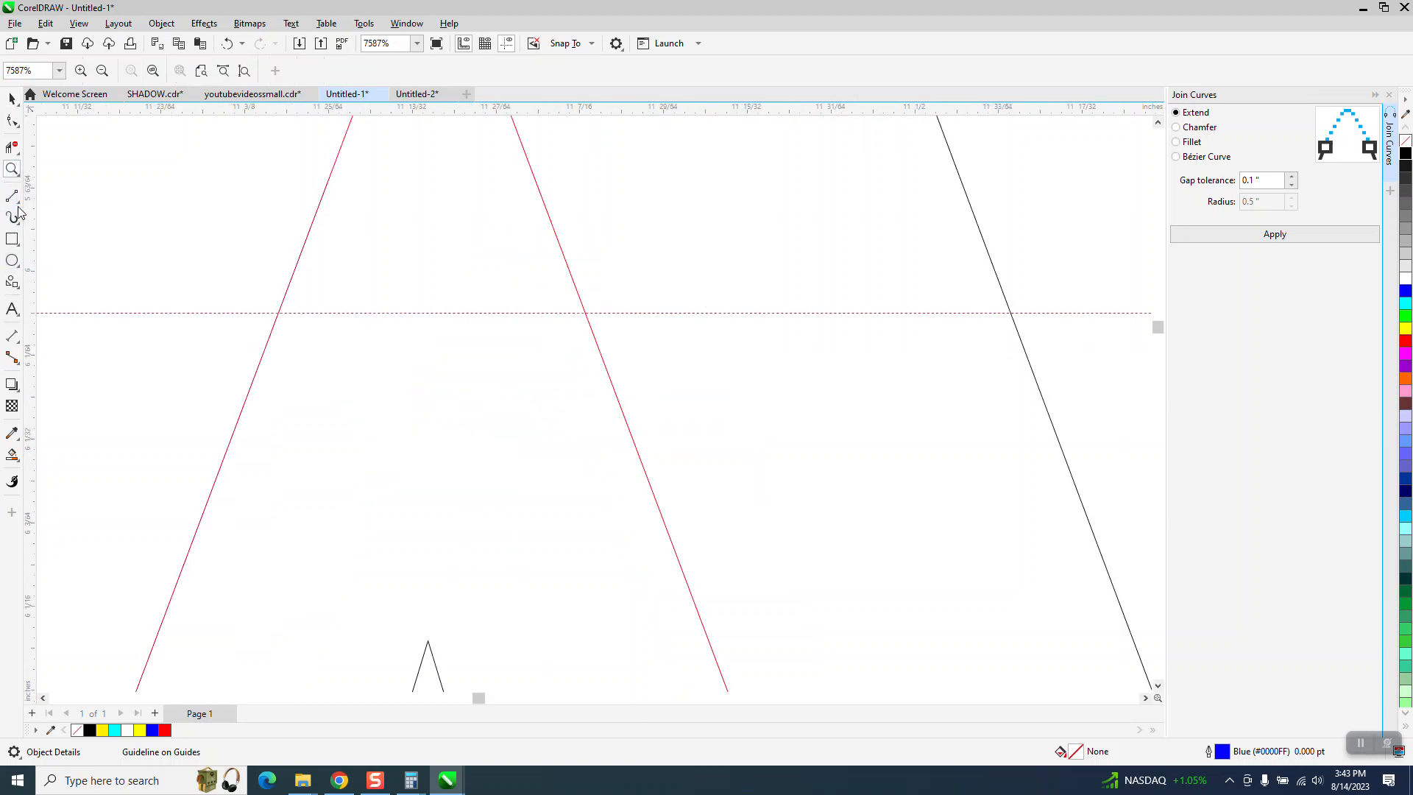
pyautogui.click(12, 196)
pyautogui.click(53, 213)
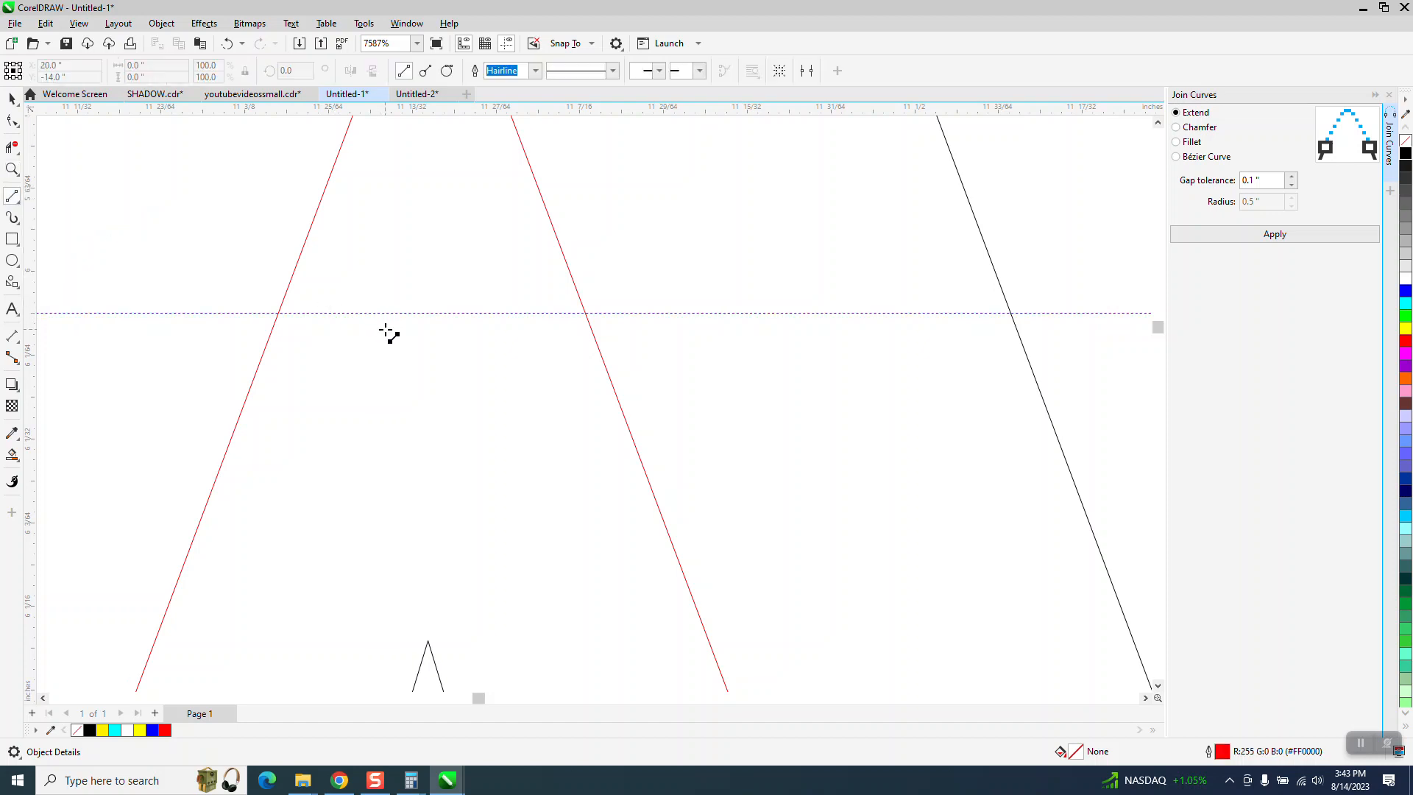
pyautogui.moveTo(277, 313); pyautogui.dragTo(581, 313)
# Step: Remove the slanted lines' ends above the new horizontal line with Virtual Segment Delete, and move the guideline to just above the letters
pyautogui.scroll(-3, 508, 342)
pyautogui.click(12, 148)
pyautogui.moveTo(423, 266); pyautogui.dragTo(572, 291)
pyautogui.scroll(-1, 400, 237)
pyautogui.press('space')
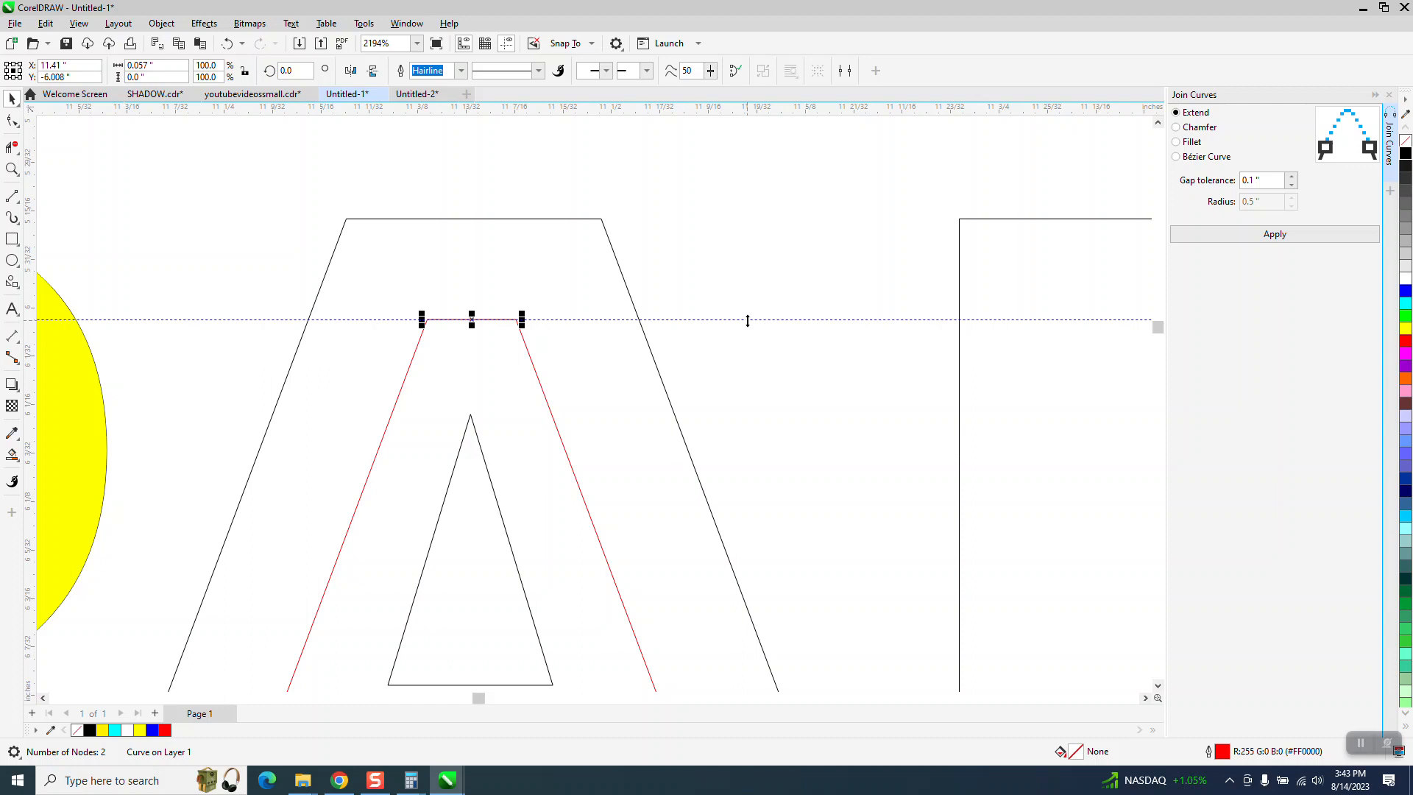
pyautogui.moveTo(748, 321); pyautogui.dragTo(736, 186)
pyautogui.scroll(-3, 508, 221)
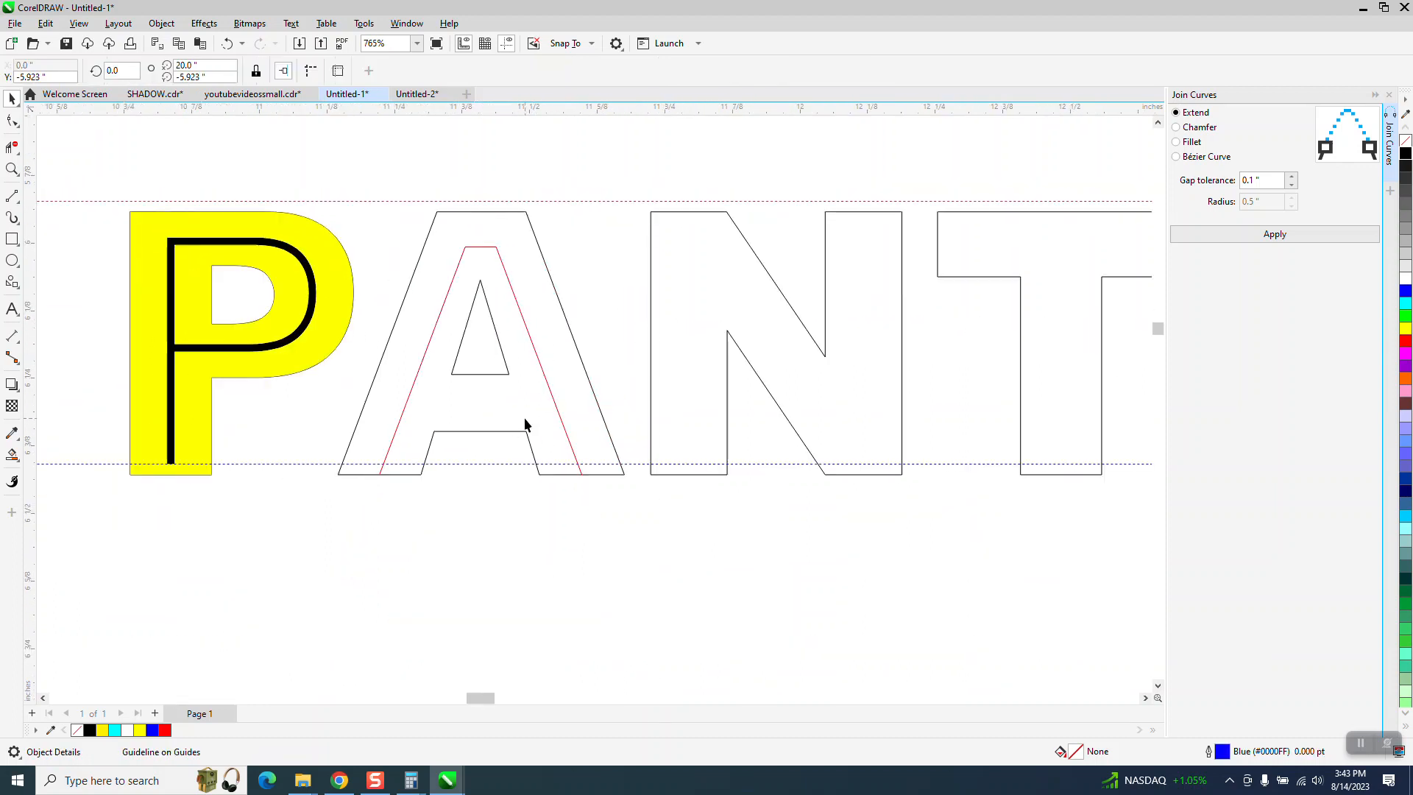
# Step: Measure the thickness of the A's crossbar with a Parallel Dimension, and undo the dimension
pyautogui.click(12, 169)
pyautogui.moveTo(329, 292); pyautogui.dragTo(749, 540)
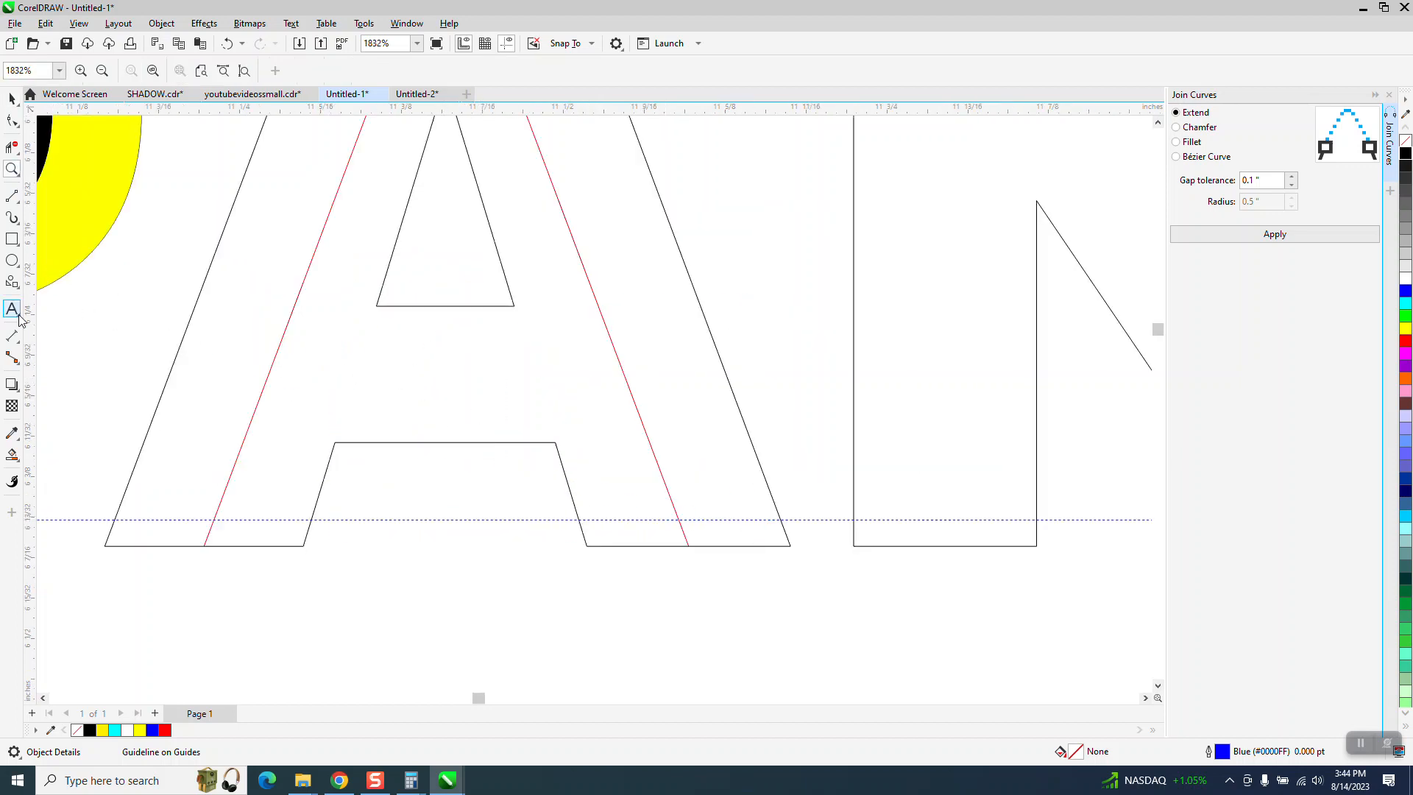
pyautogui.click(17, 340)
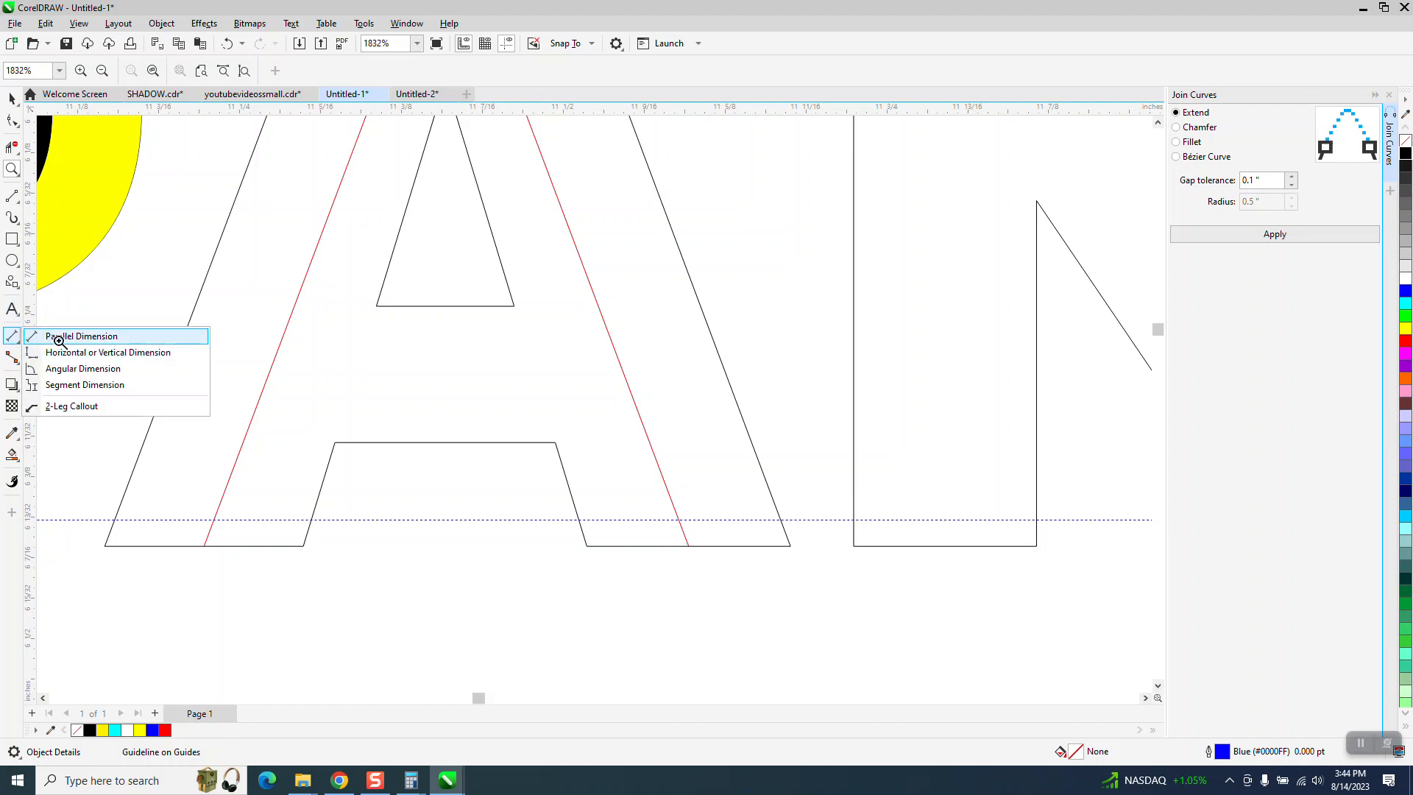
pyautogui.click(88, 332)
pyautogui.moveTo(450, 442); pyautogui.dragTo(450, 305)
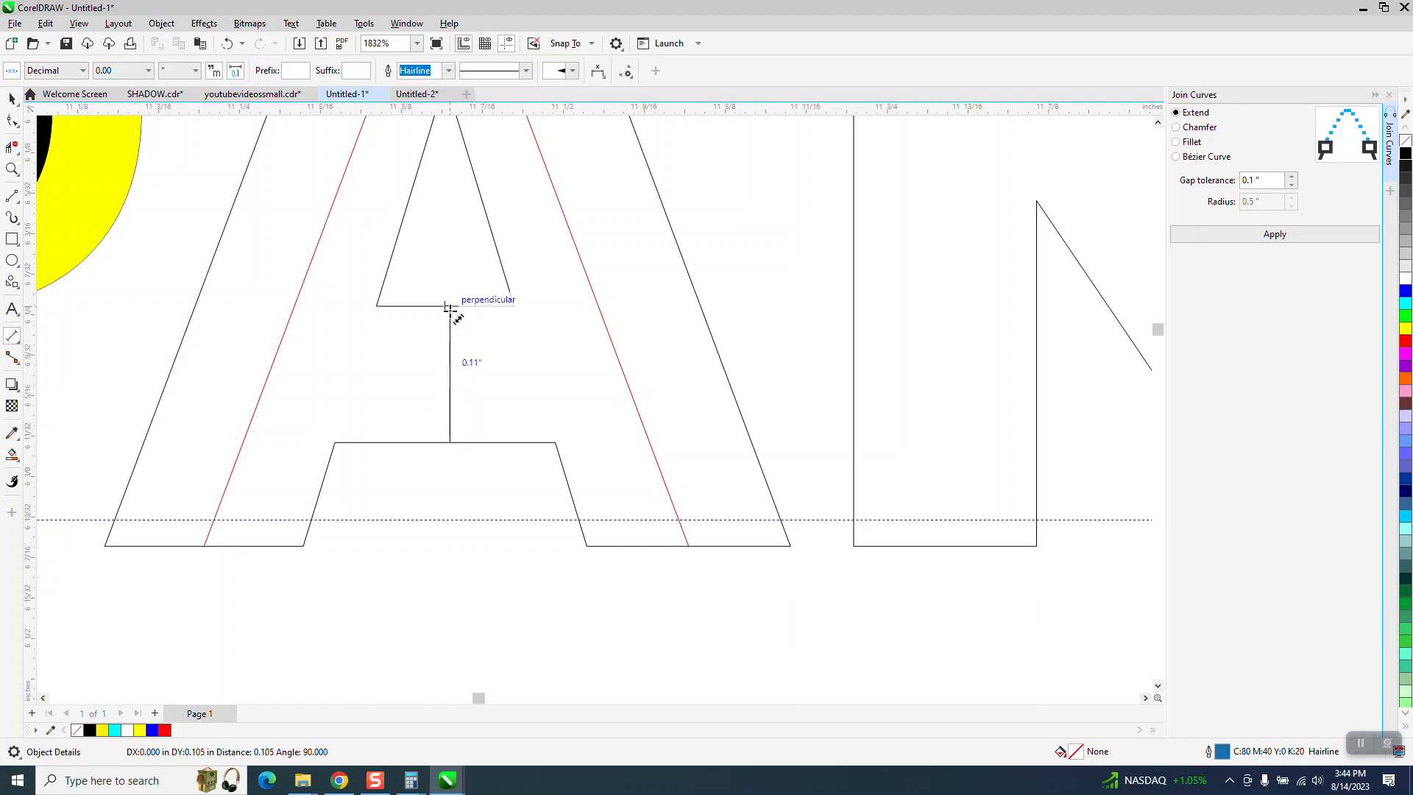
pyautogui.click(490, 348)
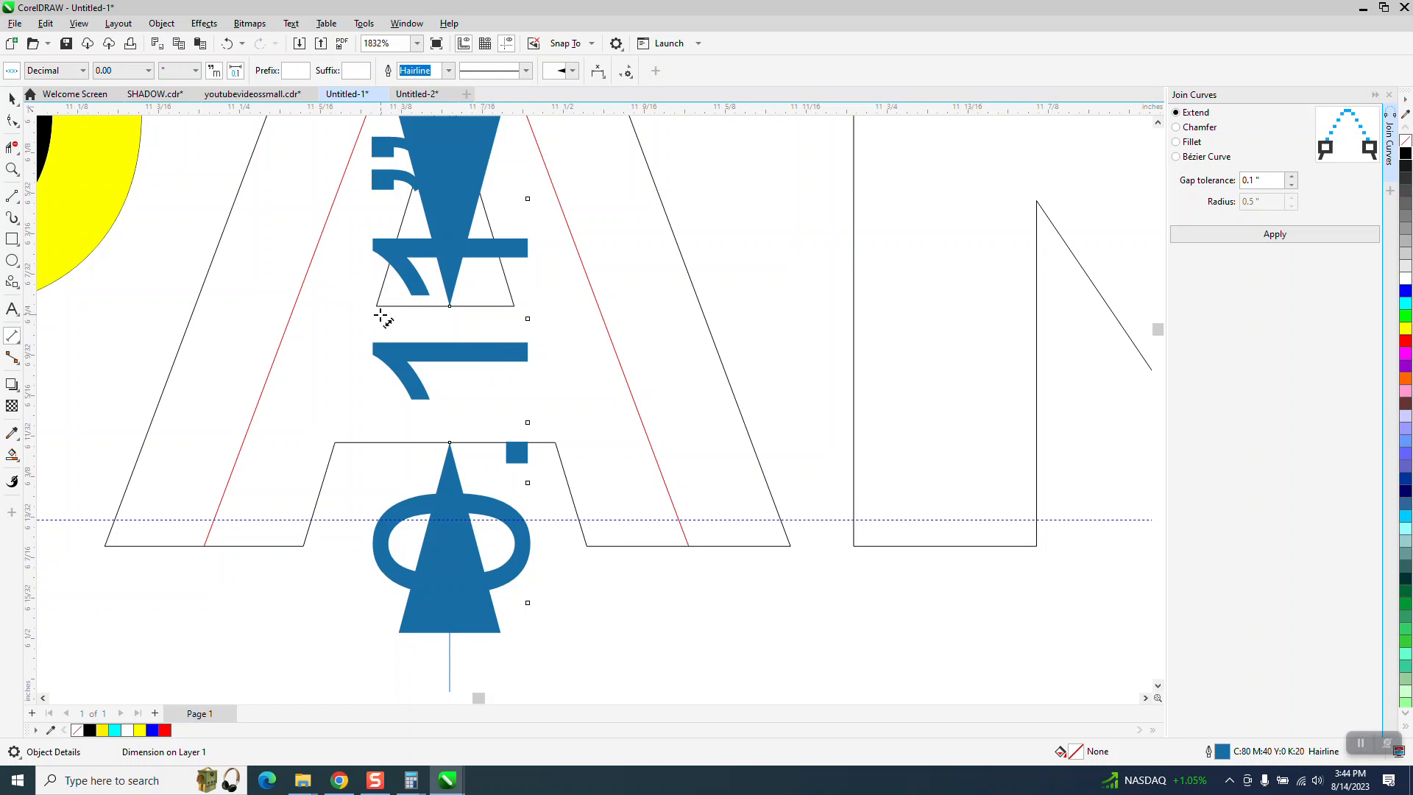
pyautogui.hotkey('ctrl', 'z')
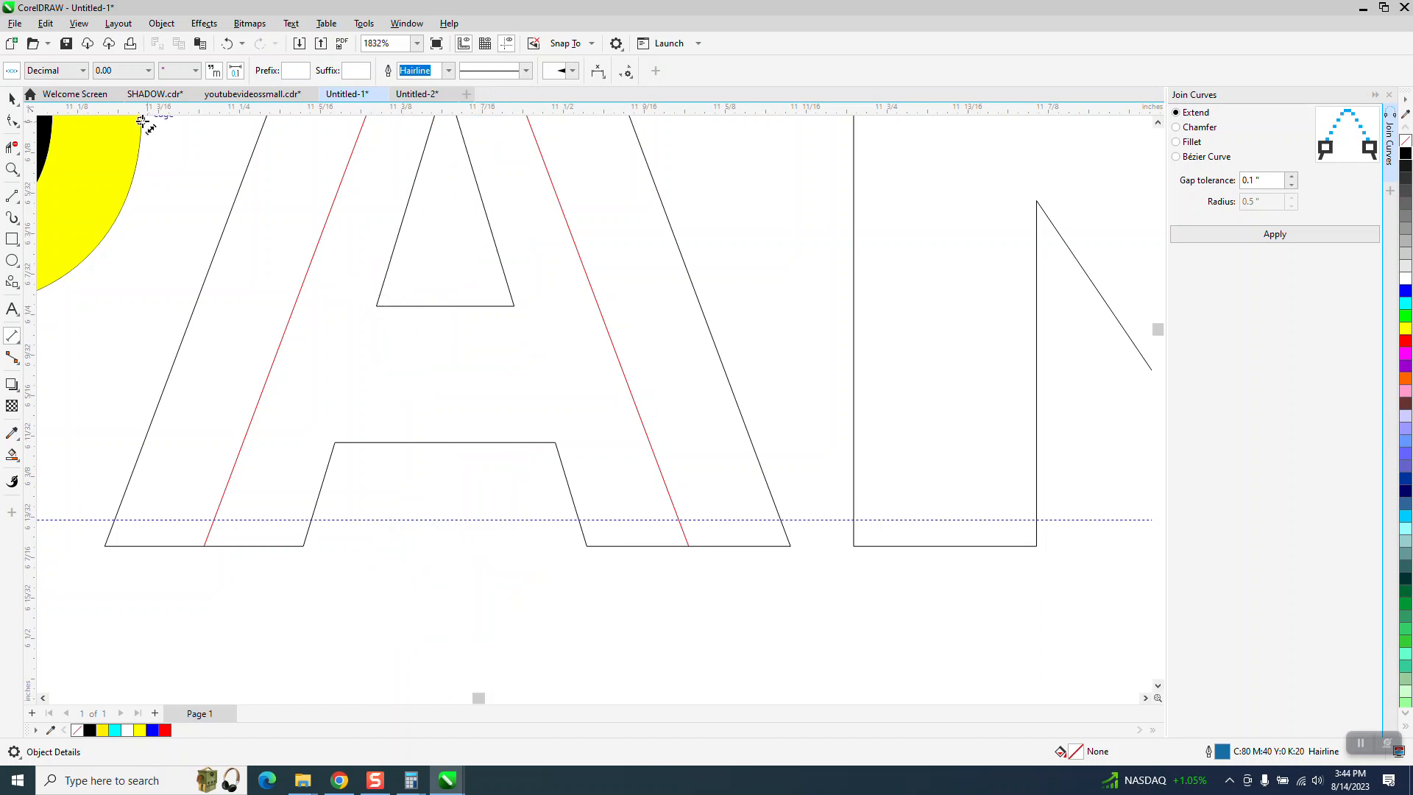
# Step: Set the nudge distance to 0.055 inches and place a horizontal guideline through the middle of the A's crossbar
pyautogui.click(13, 100)
pyautogui.click(485, 71)
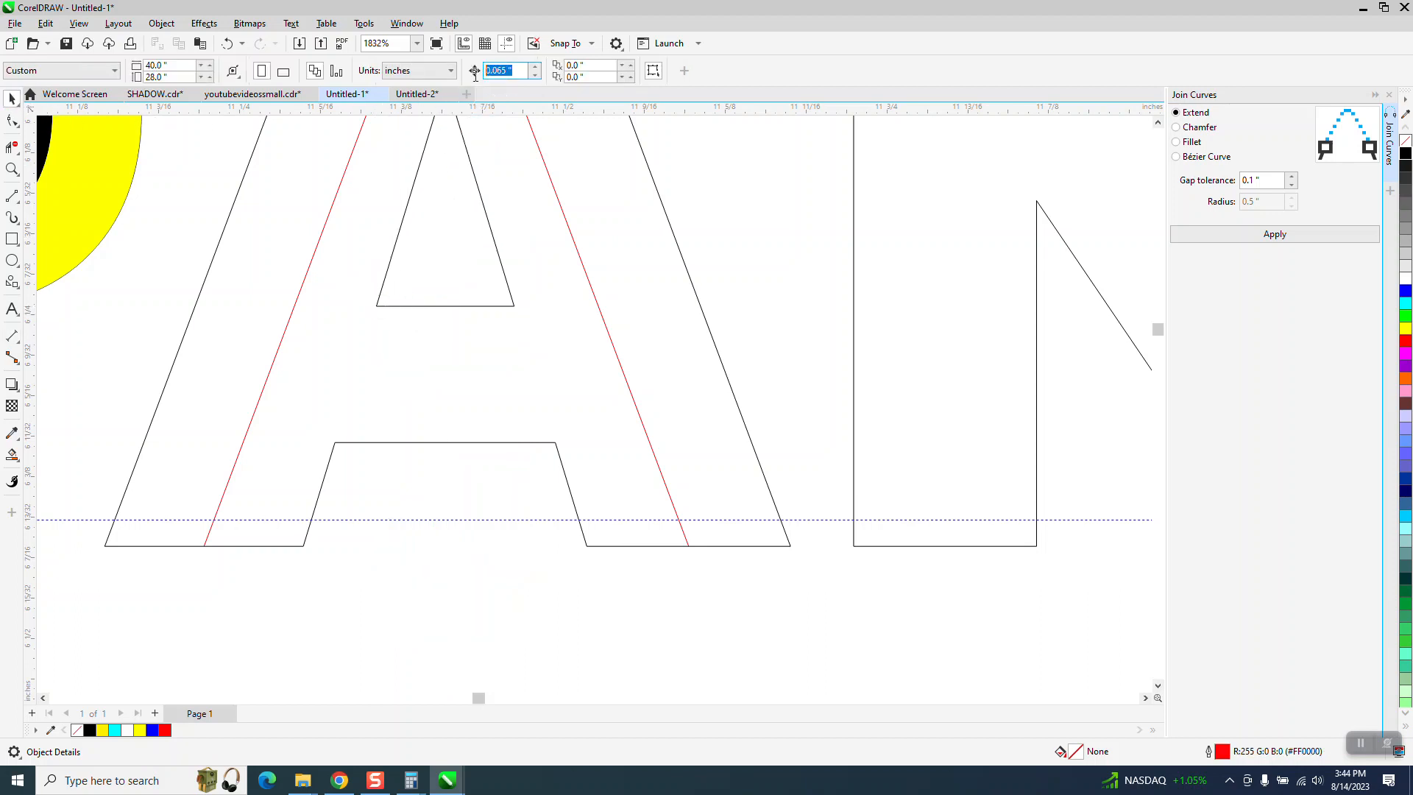
pyautogui.press('BackSpace')
pyautogui.moveTo(454, 113); pyautogui.dragTo(449, 229)
pyautogui.moveTo(445, 302); pyautogui.dragTo(475, 381)
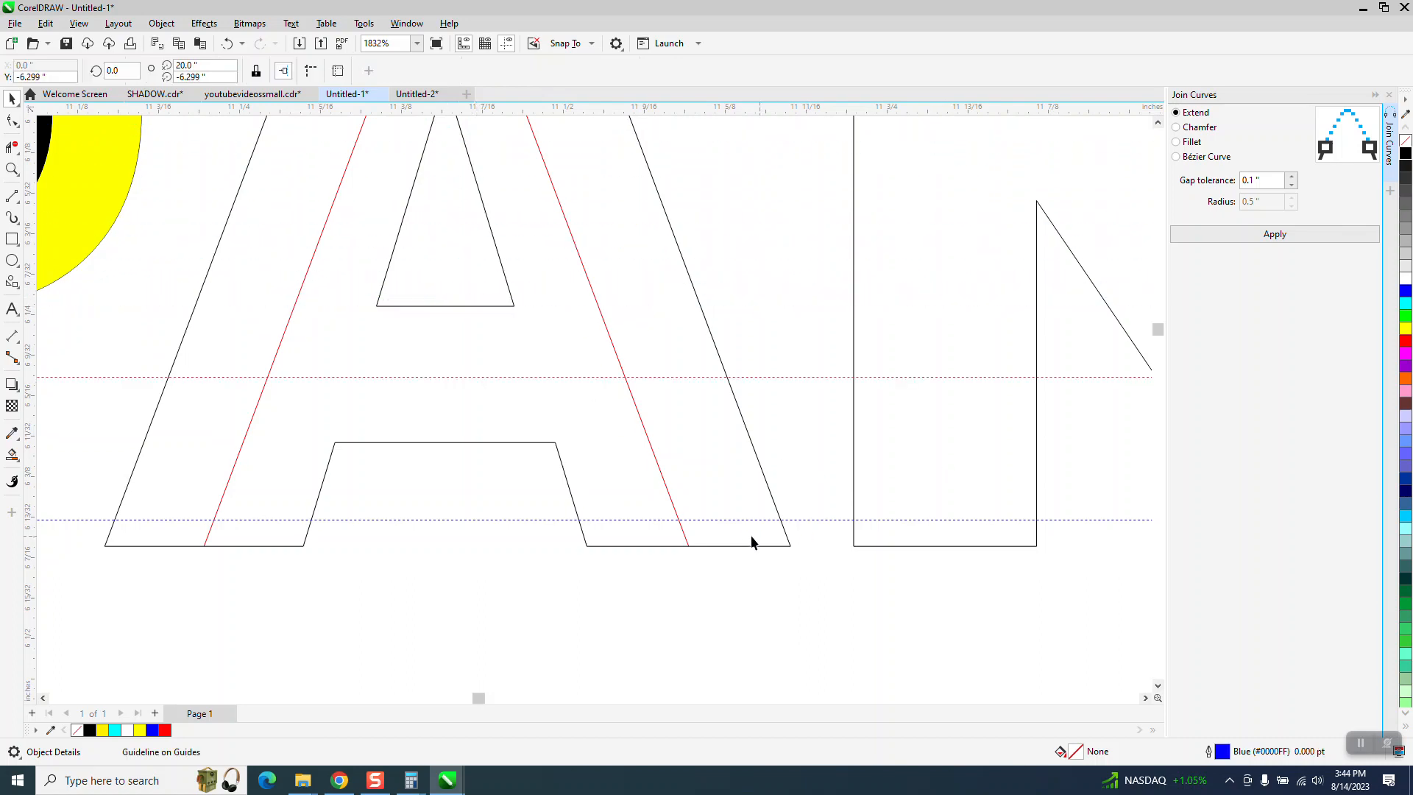
# Step: Draw a 2-Point Line along the crossbar guideline from the left slanted line to the right one, and delete that guideline
pyautogui.click(17, 202)
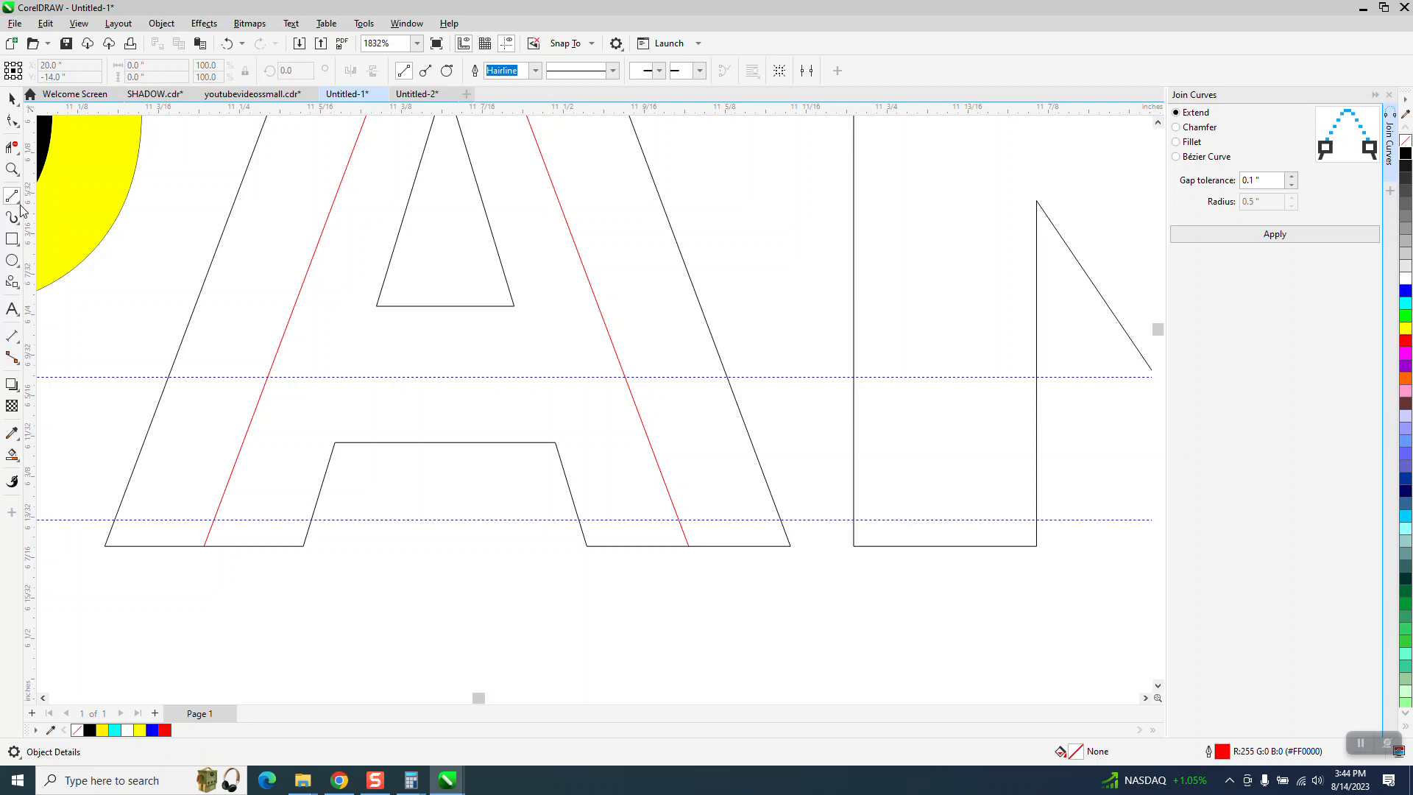
pyautogui.click(19, 205)
pyautogui.click(59, 213)
pyautogui.moveTo(268, 377); pyautogui.dragTo(627, 377)
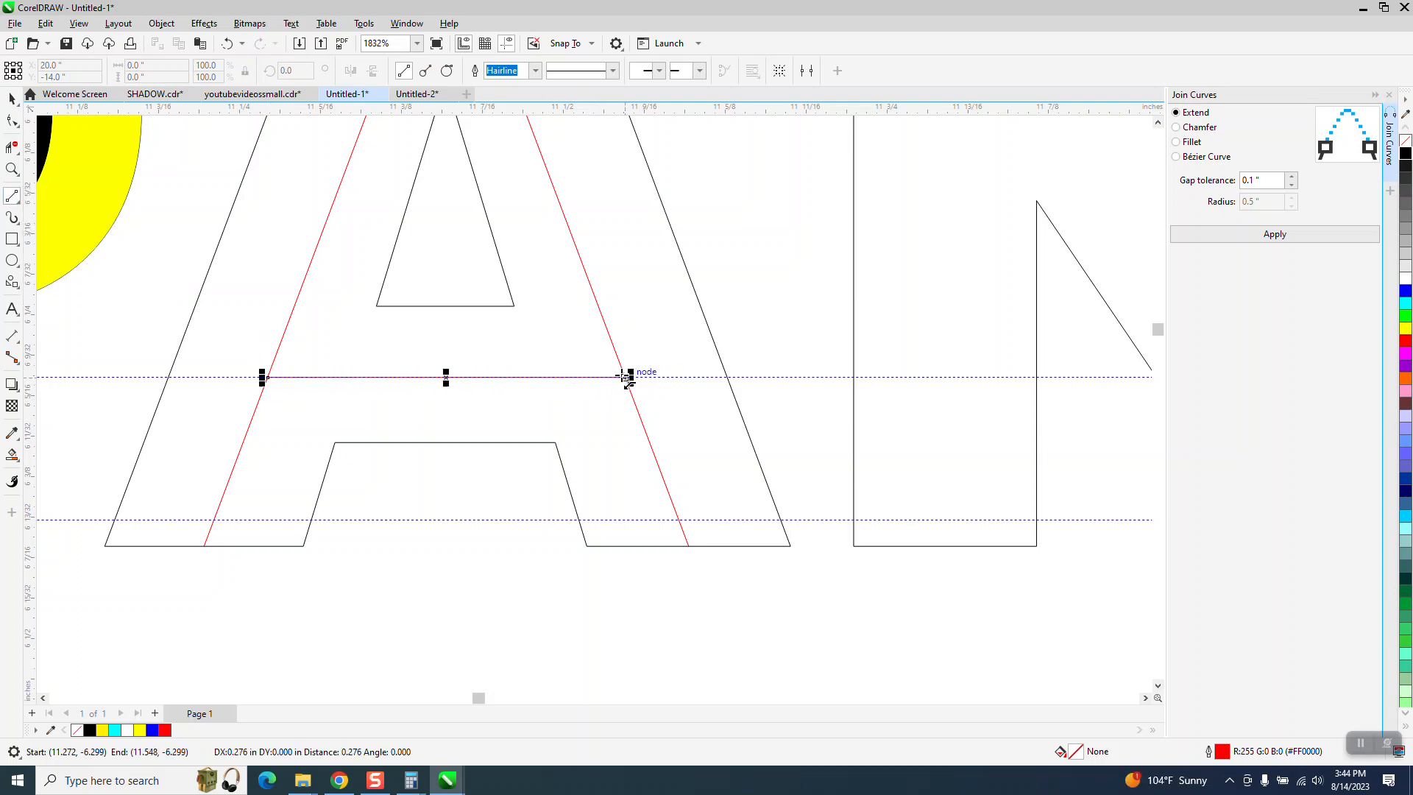
pyautogui.click(12, 98)
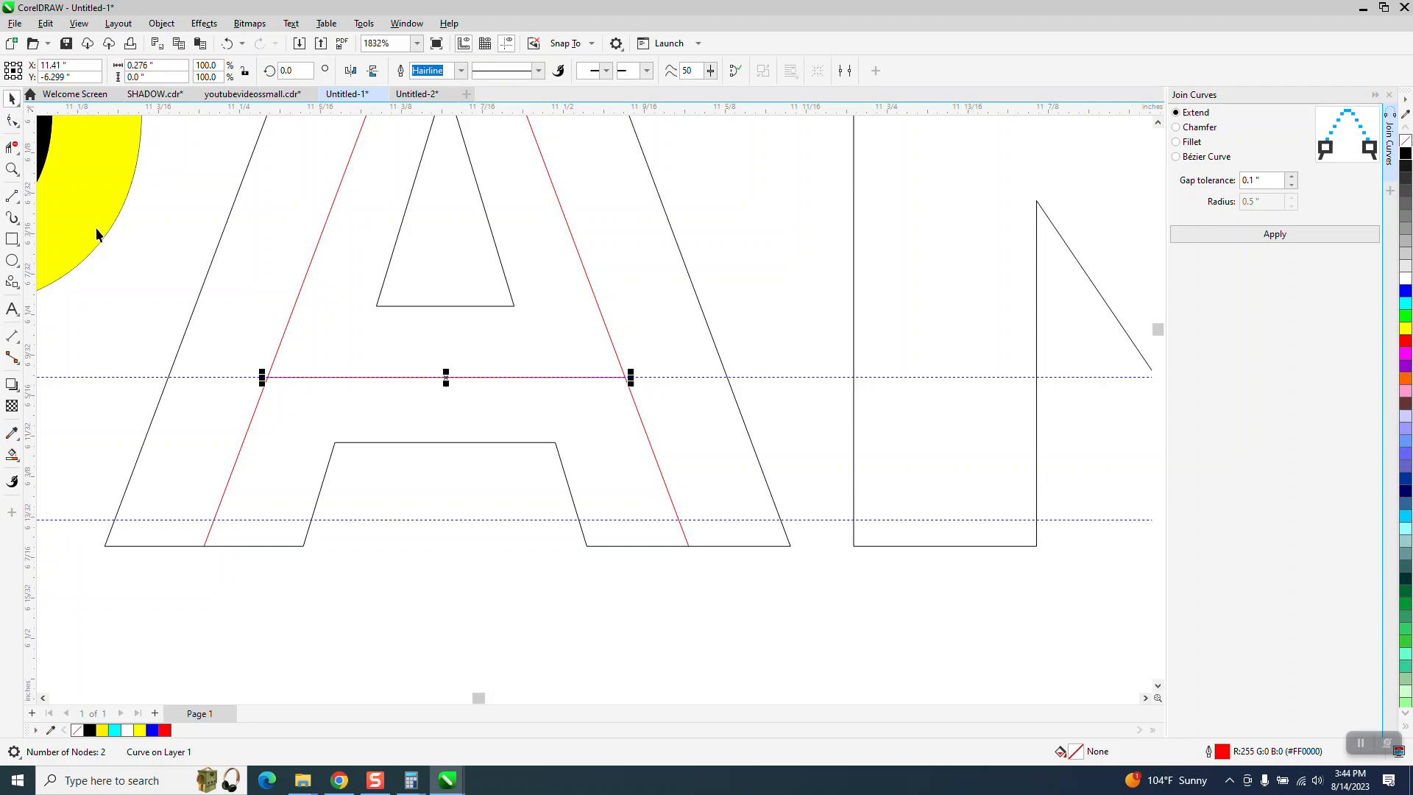
pyautogui.click(136, 377)
pyautogui.press('Delete')
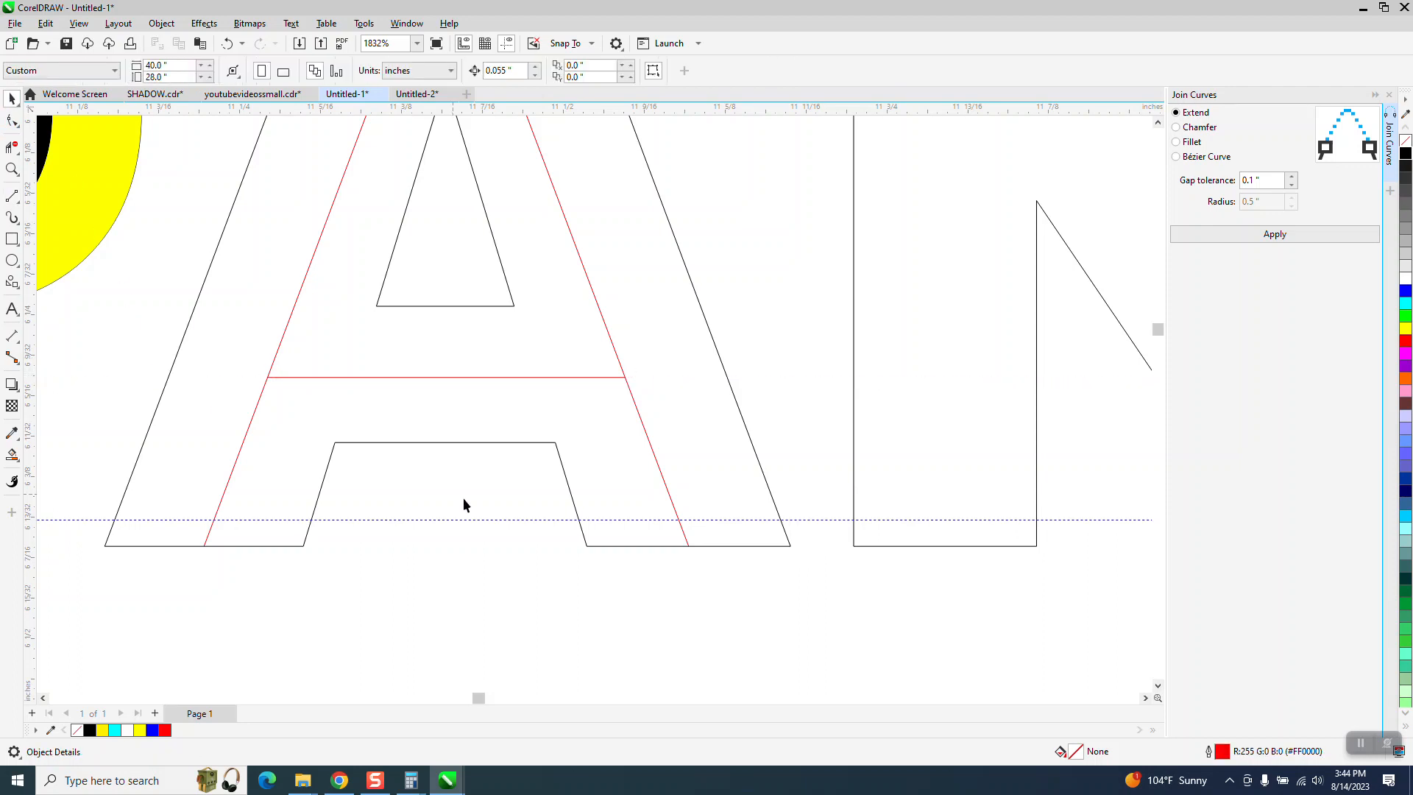
# Step: Remove the ends of both slanted lines below the lower guideline with Virtual Segment Delete
pyautogui.click(611, 545)
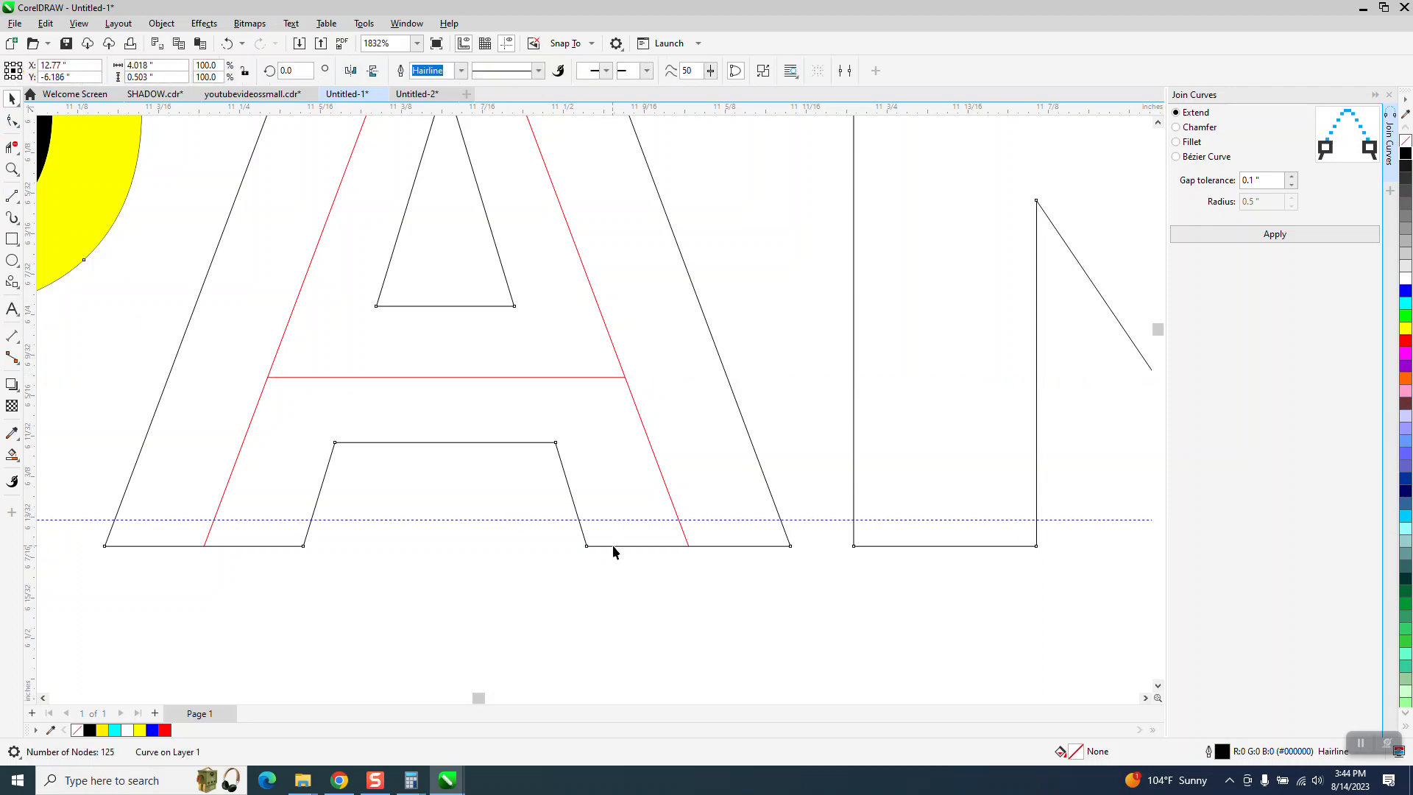
pyautogui.click(11, 147)
pyautogui.click(209, 535)
pyautogui.click(679, 536)
pyautogui.scroll(-2, 369, 536)
pyautogui.click(12, 98)
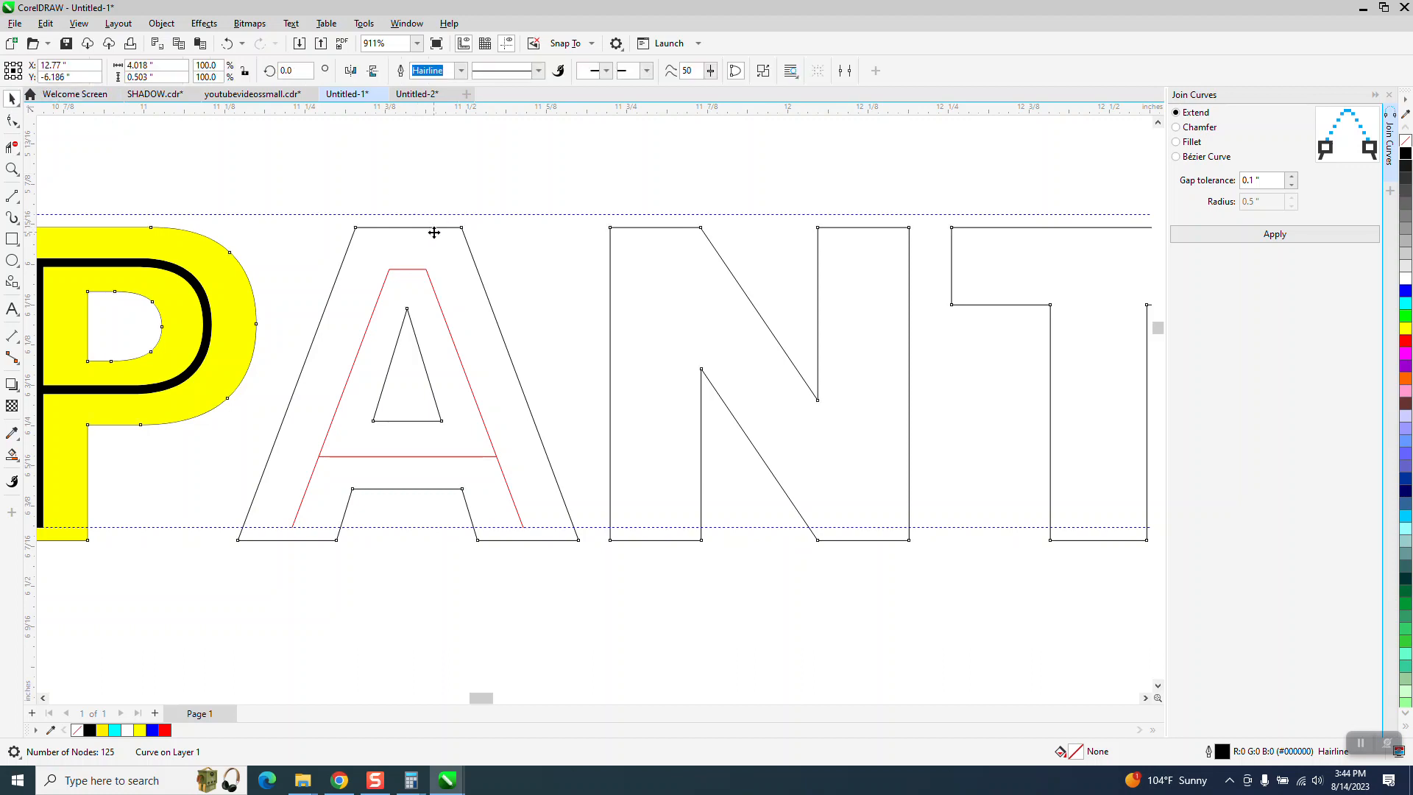
# Step: Set the nudge distance to 1 inch and move the PANTHERS outline down by one nudge, clear of the A's centre lines
pyautogui.click(536, 550)
pyautogui.click(536, 541)
pyautogui.click(552, 151)
pyautogui.click(506, 70)
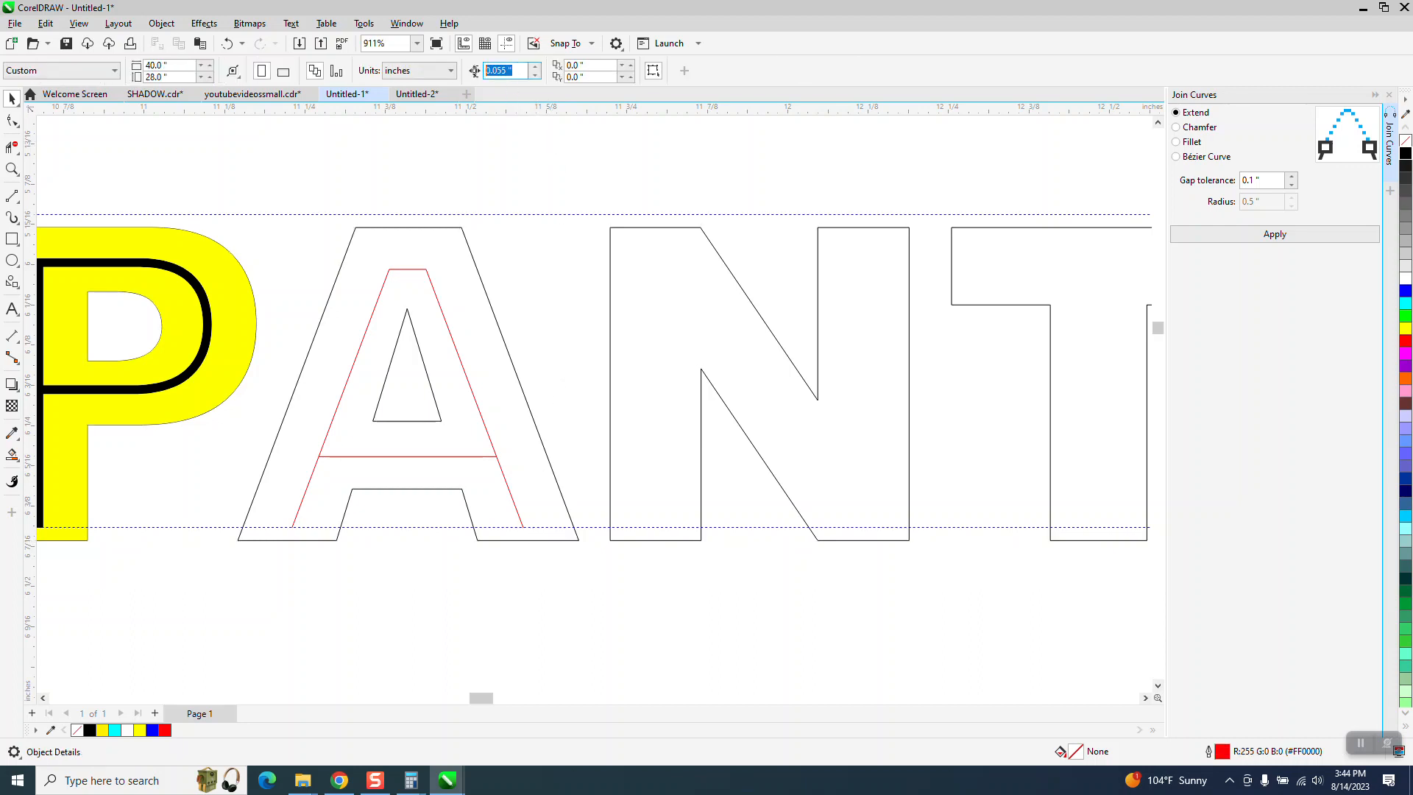
pyautogui.write('1')
pyautogui.click(578, 541)
pyautogui.press('Down')
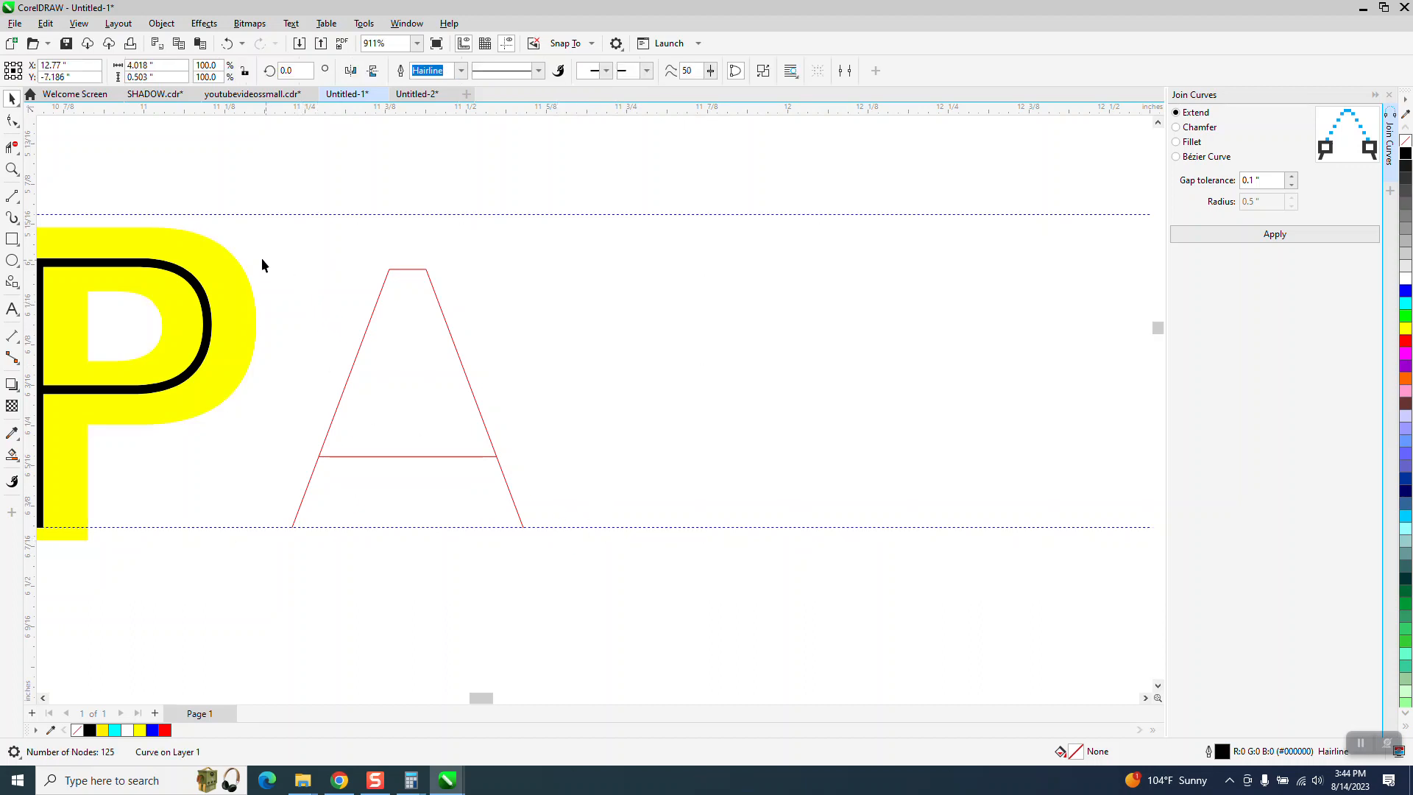
# Step: Combine the four red lines of the A into one curve and set its outline width to 1.0 pt
pyautogui.click(12, 120)
pyautogui.click(391, 269)
pyautogui.click(12, 101)
pyautogui.moveTo(267, 236); pyautogui.dragTo(308, 498)
pyautogui.moveTo(634, 586); pyautogui.dragTo(634, 586)
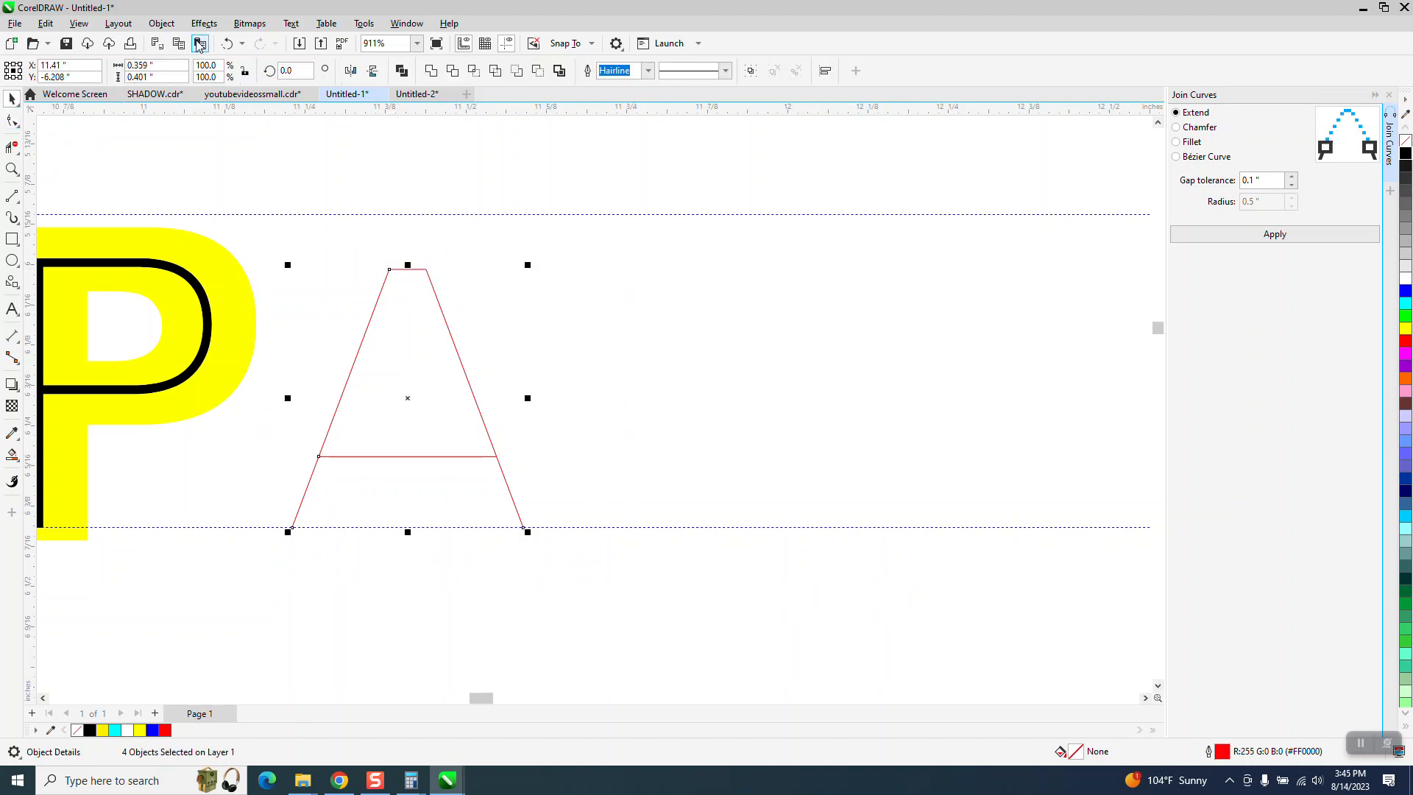
pyautogui.click(162, 24)
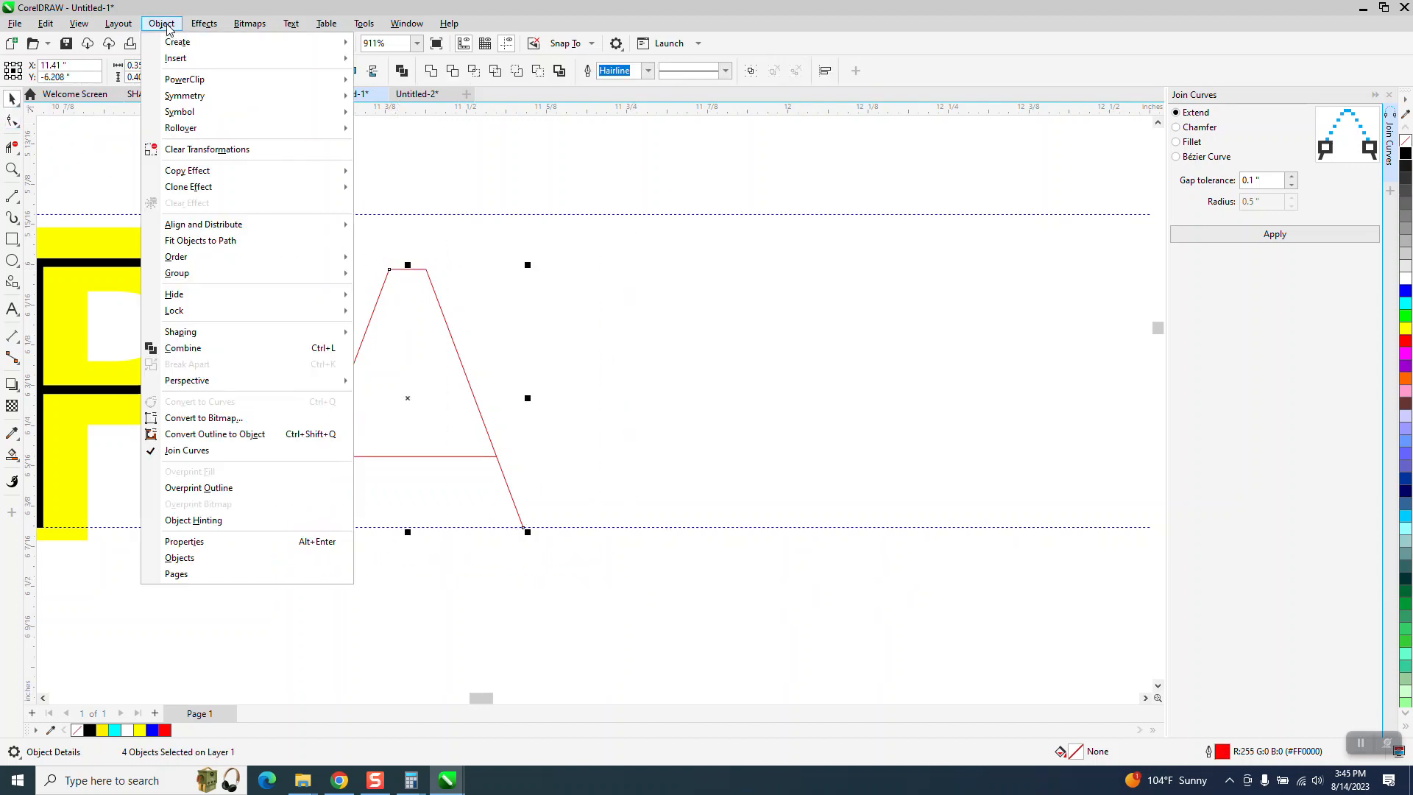
pyautogui.click(199, 350)
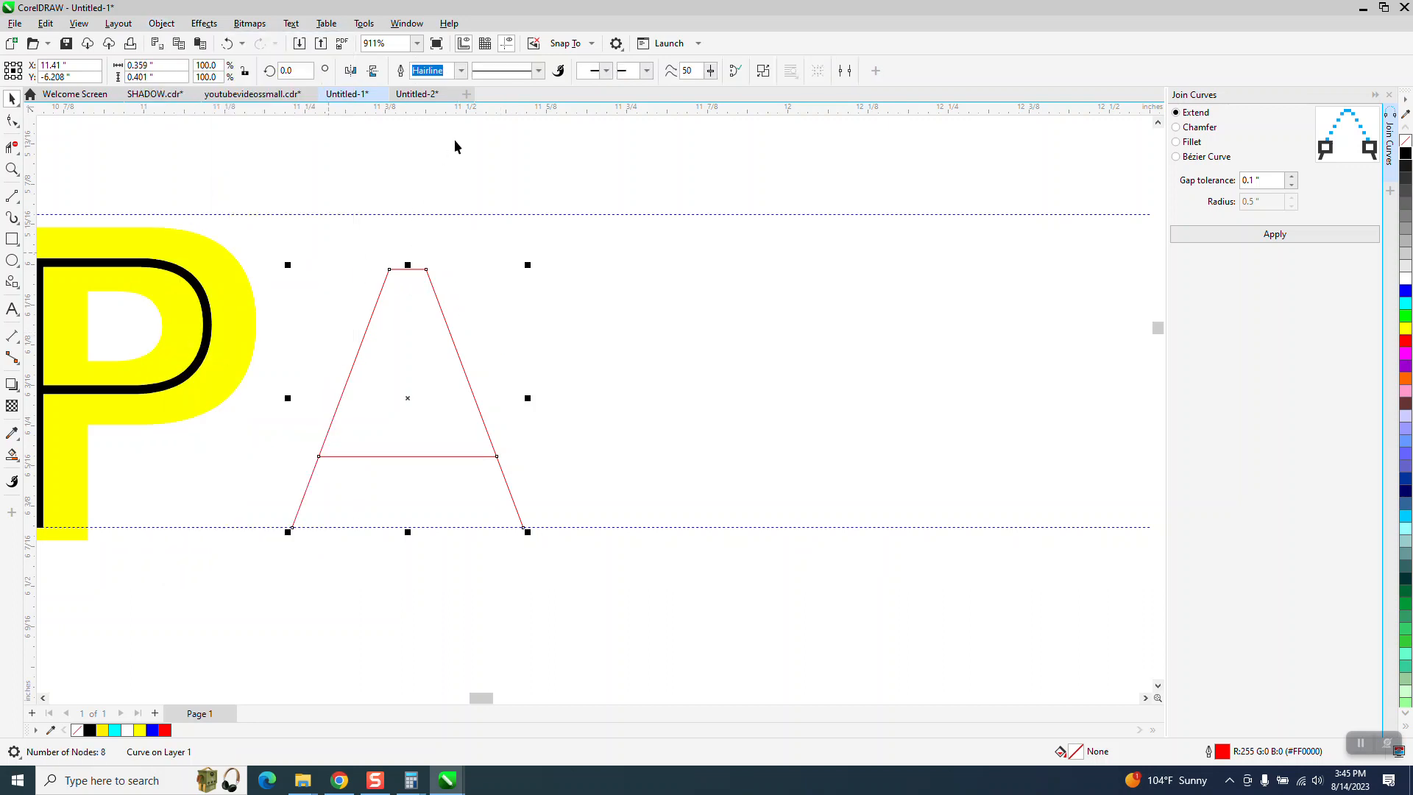
pyautogui.click(461, 71)
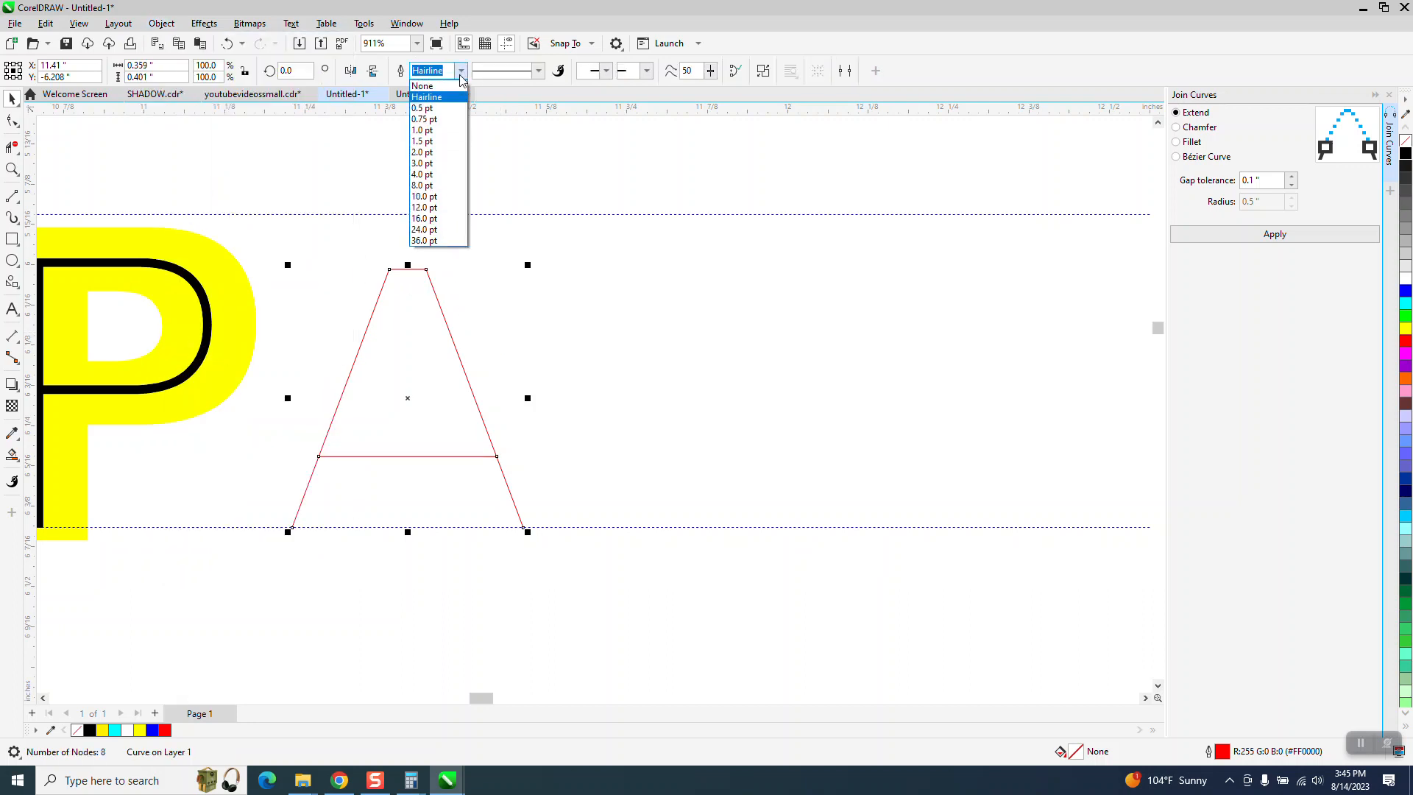
pyautogui.click(433, 131)
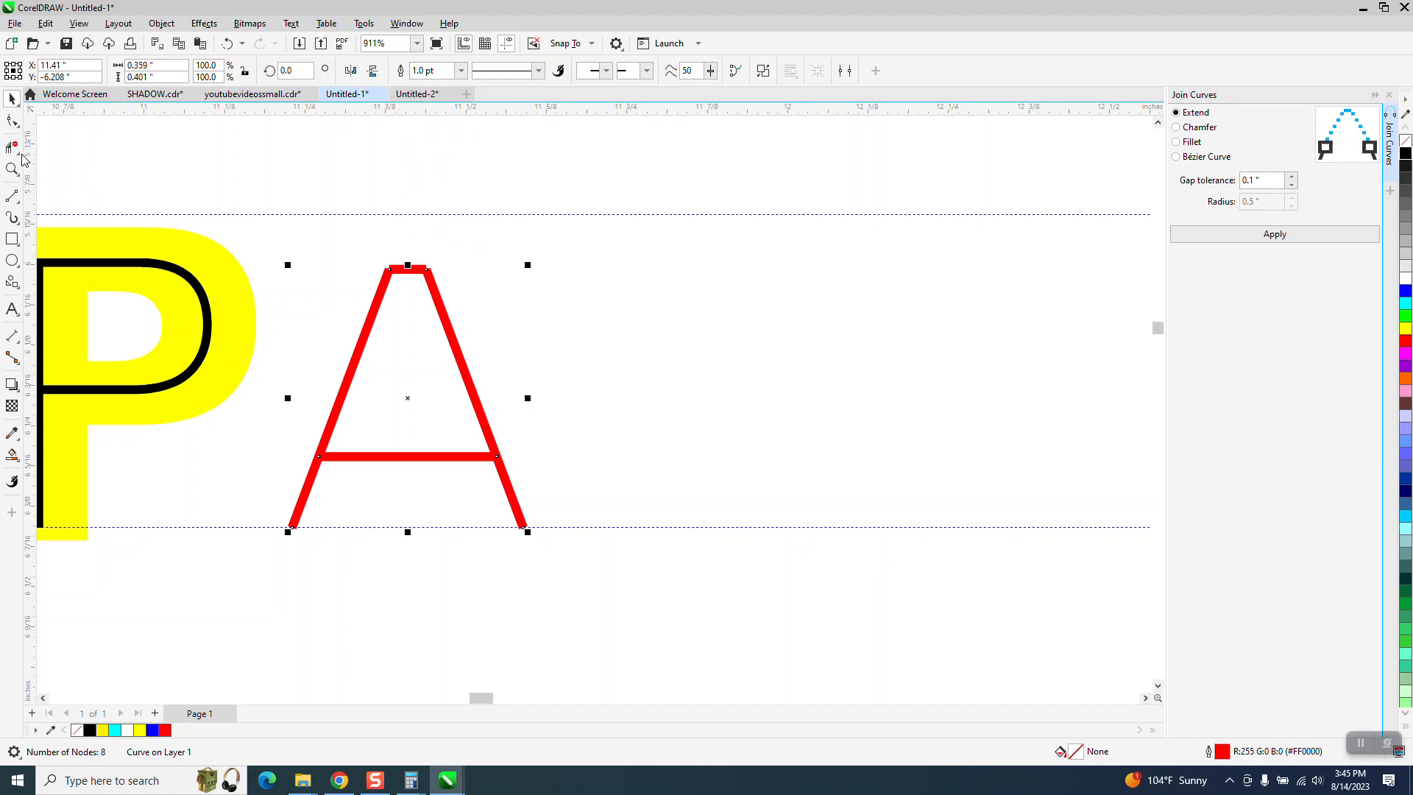
# Step: Select the nodes at both top corners of the red A and join them with Join Curves in Extend mode, 0.1 inch gap tolerance
pyautogui.click(12, 169)
pyautogui.moveTo(302, 232); pyautogui.dragTo(479, 308)
pyautogui.click(11, 98)
pyautogui.click(12, 120)
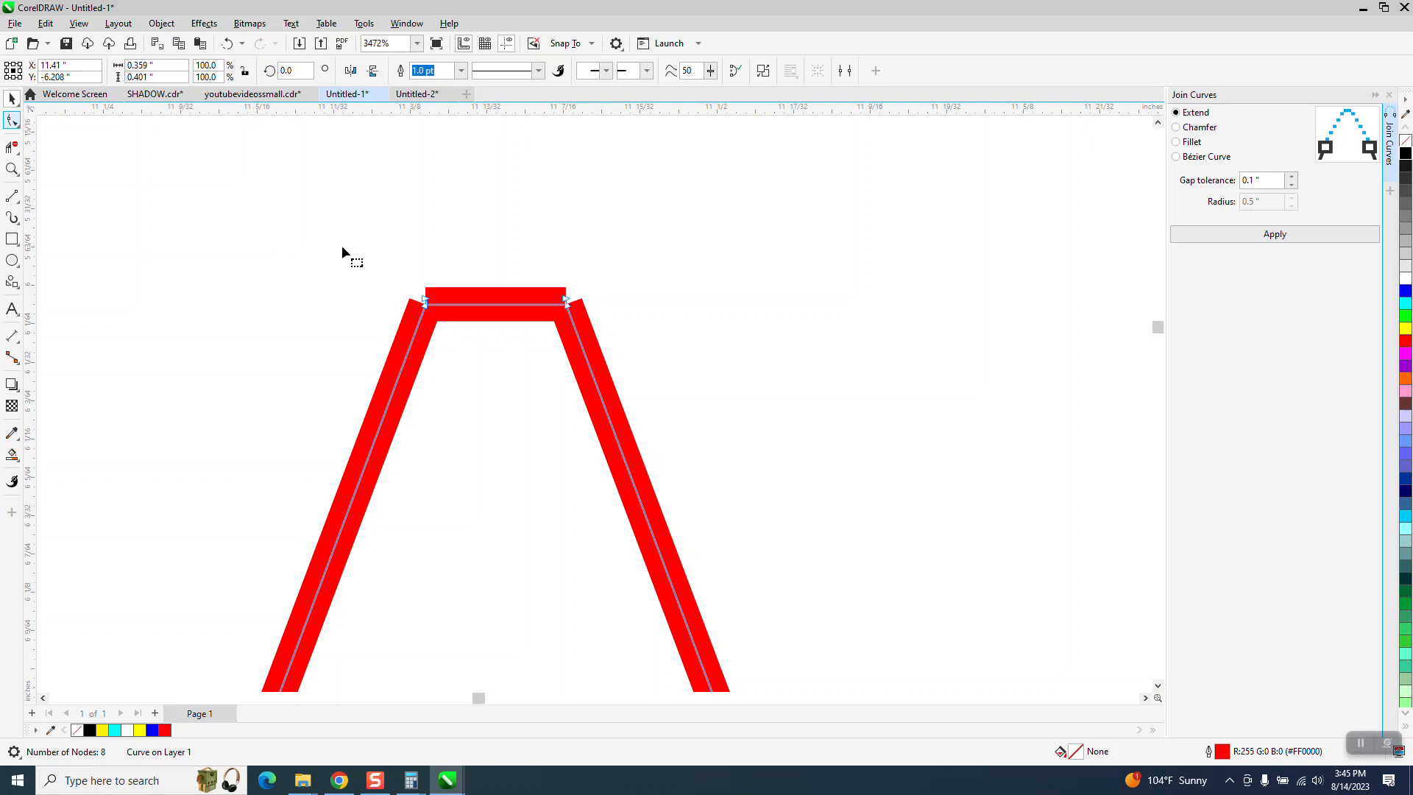
pyautogui.moveTo(364, 268); pyautogui.dragTo(593, 353)
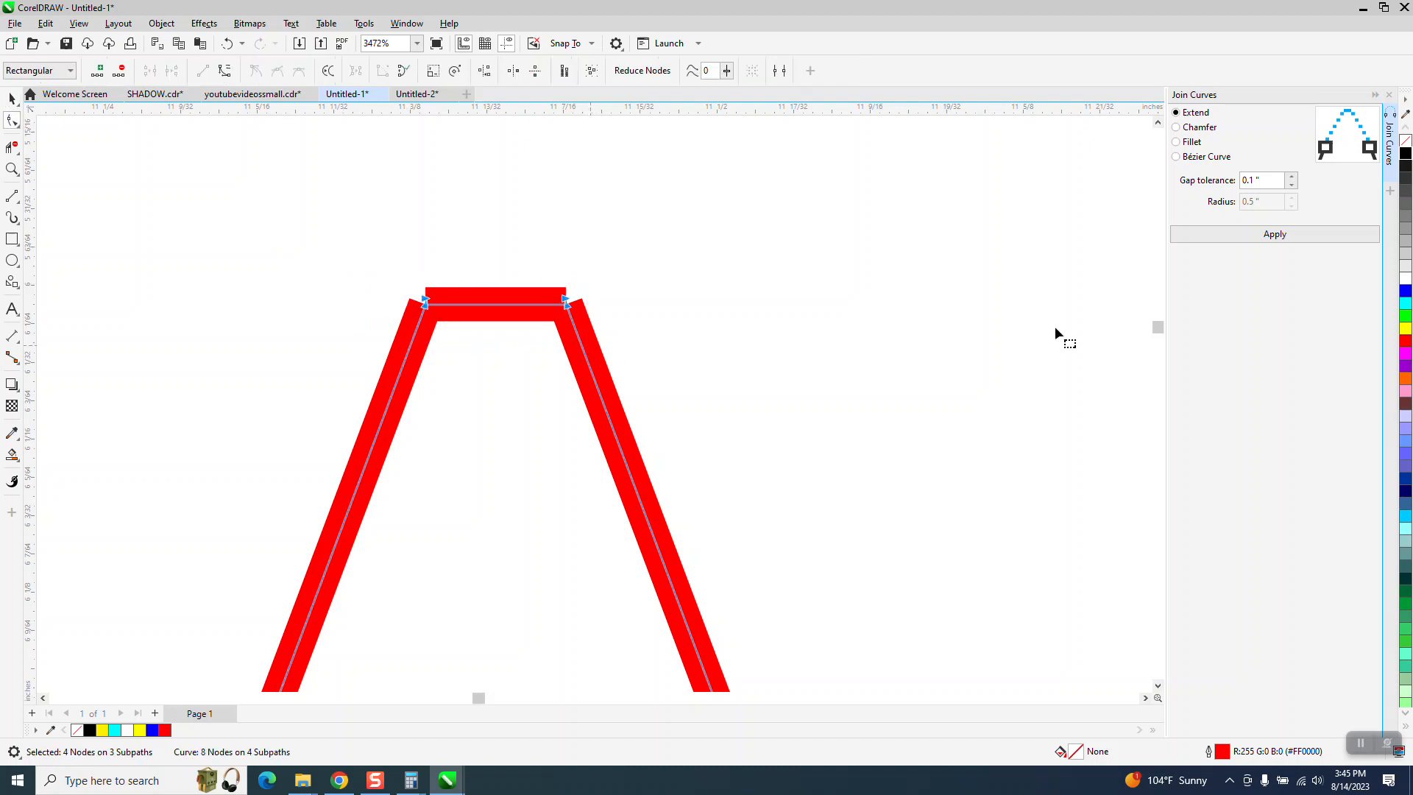
pyautogui.click(1275, 237)
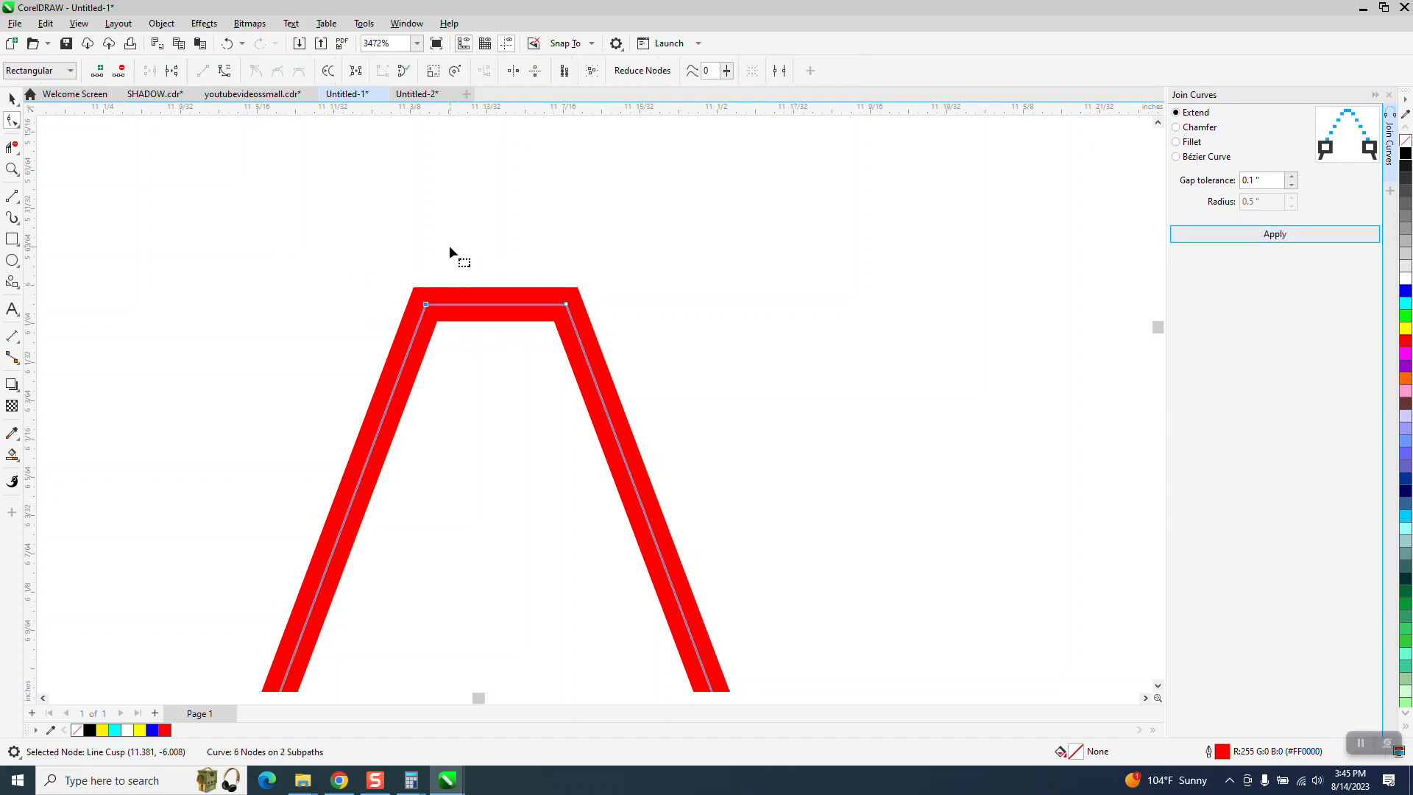
pyautogui.scroll(-3, 390, 188)
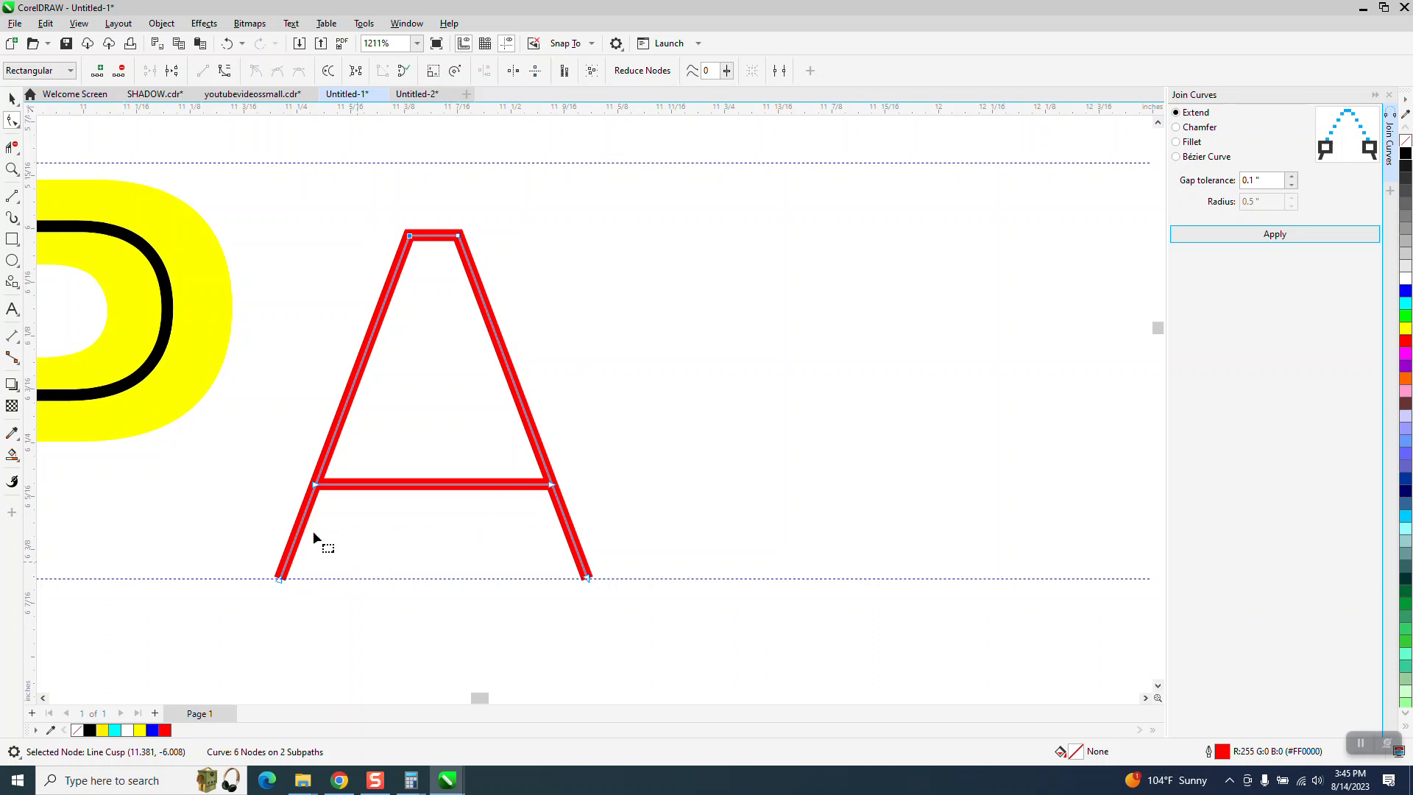
# Step: Colour the A's centre stroke black and move the PANTHERS outline back up 1 inch around it
pyautogui.click(12, 98)
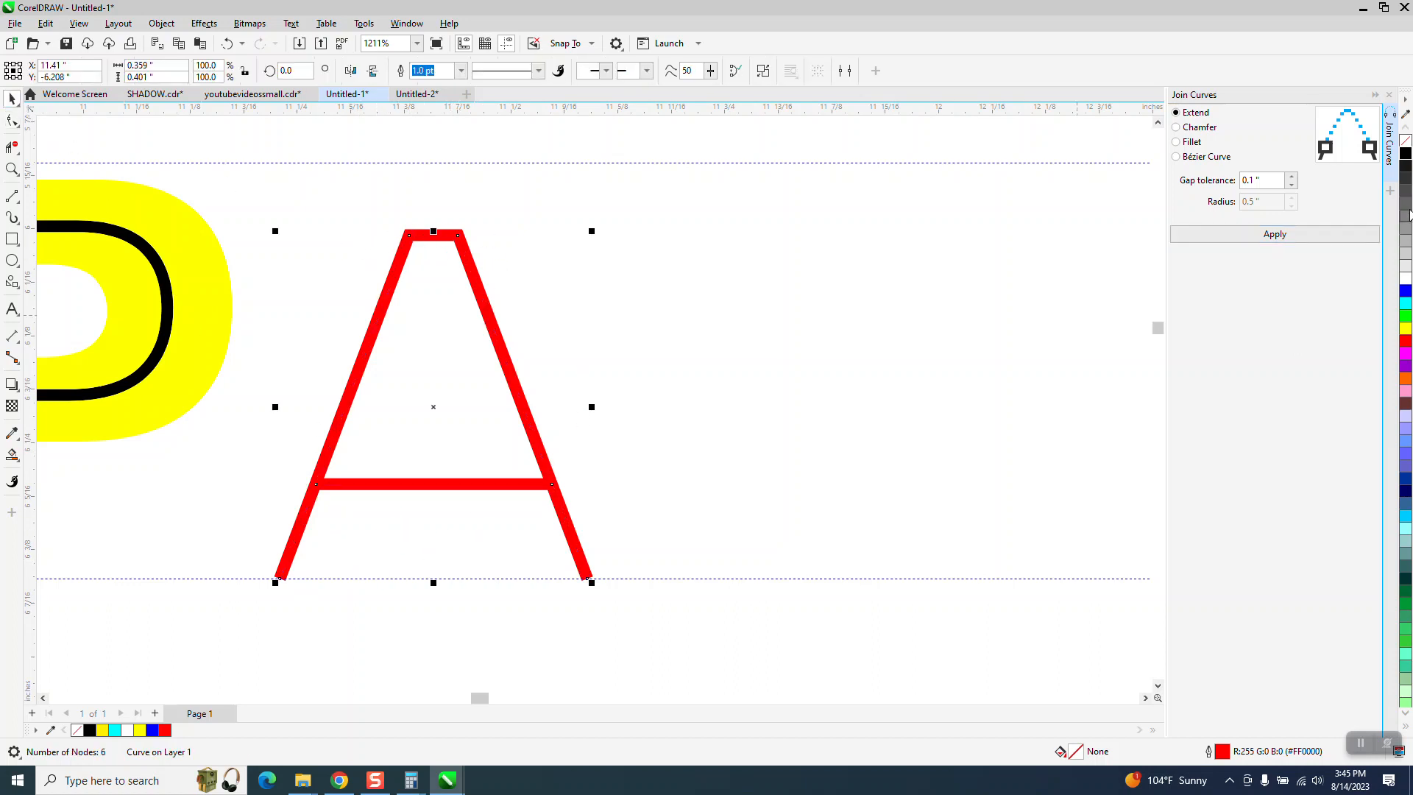
pyautogui.rightClick(1406, 153)
pyautogui.scroll(-3, 604, 323)
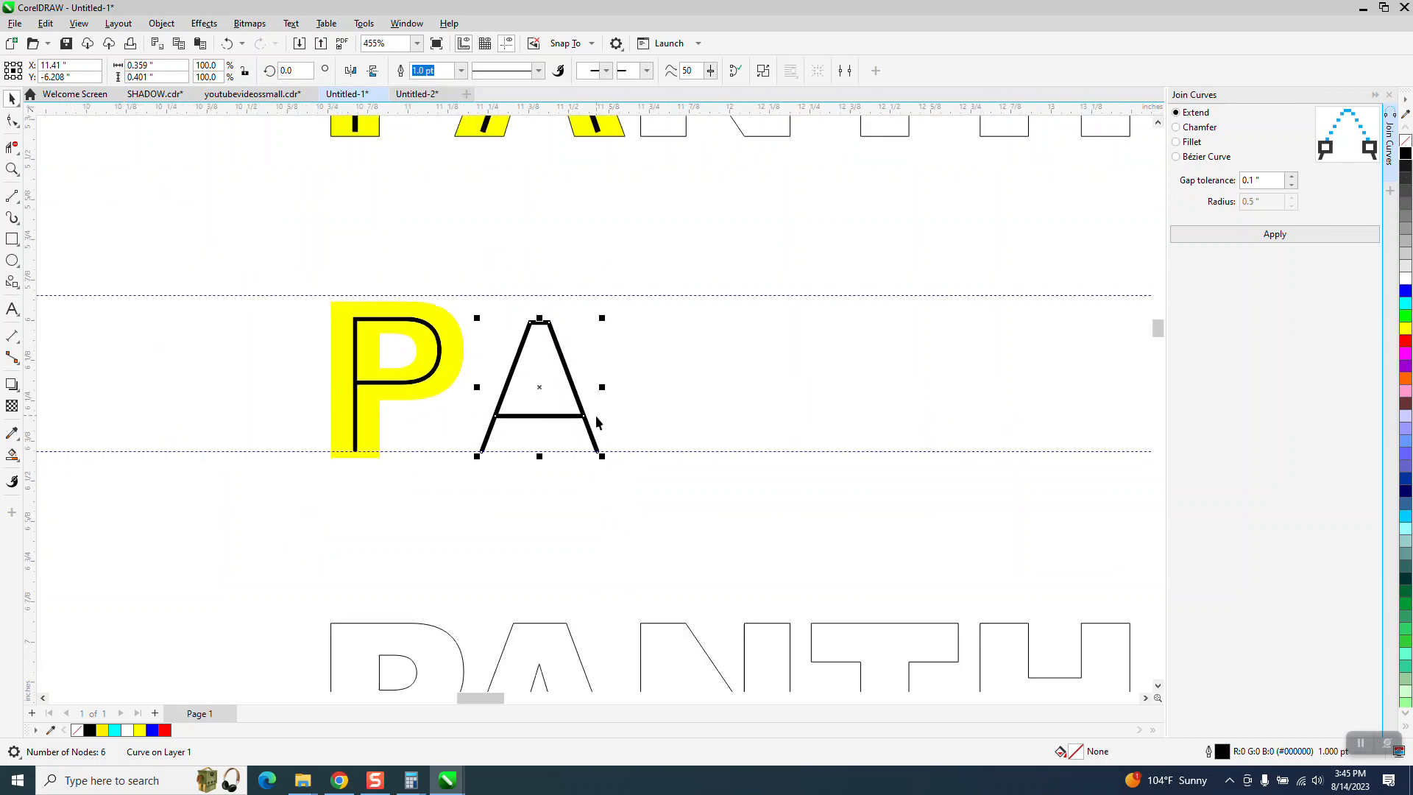
pyautogui.scroll(-1, 582, 604)
pyautogui.click(576, 639)
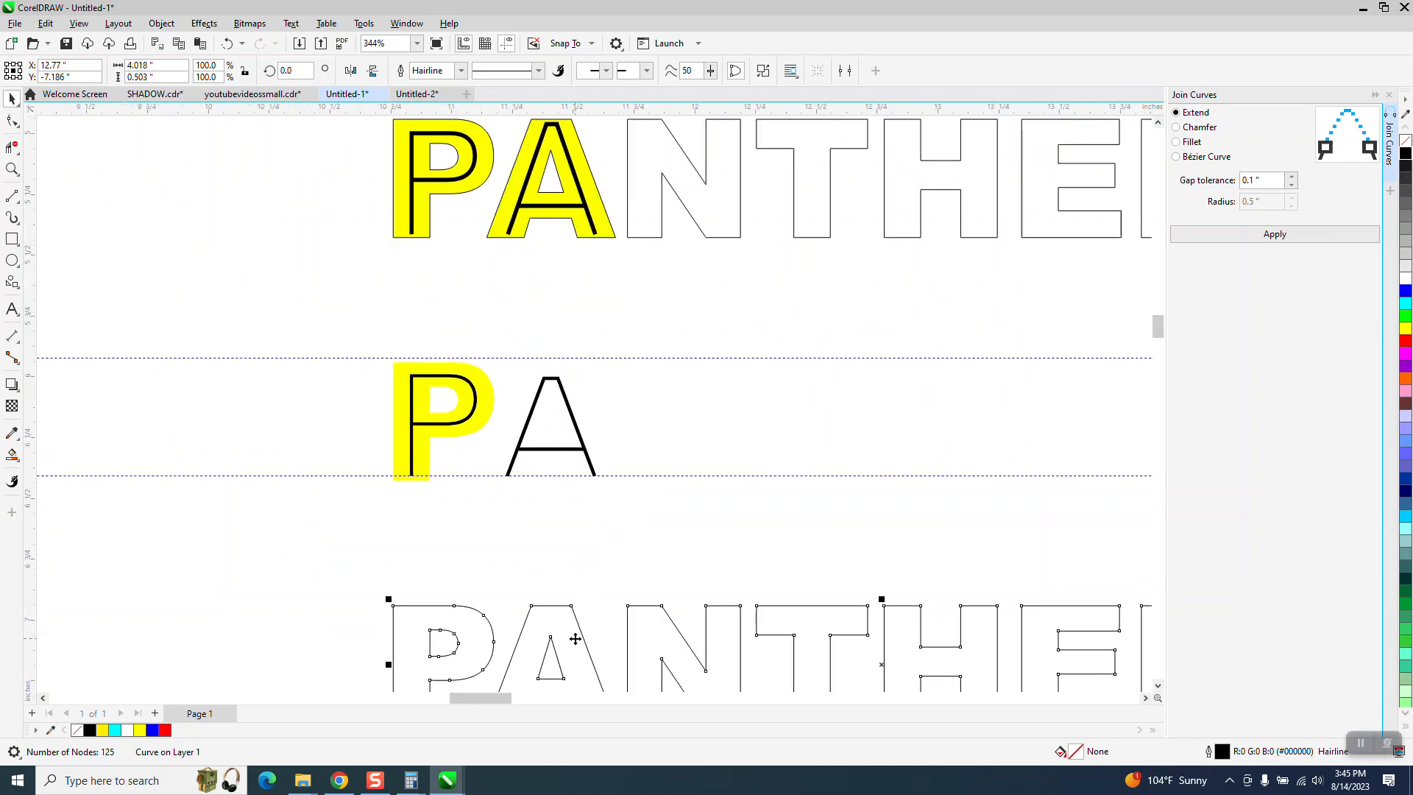
pyautogui.press('Up')
# Step: Try to fill the A around its centre stroke with yellow using Smart Fill, and undo both fills
pyautogui.click(13, 454)
pyautogui.click(580, 407)
pyautogui.click(572, 437)
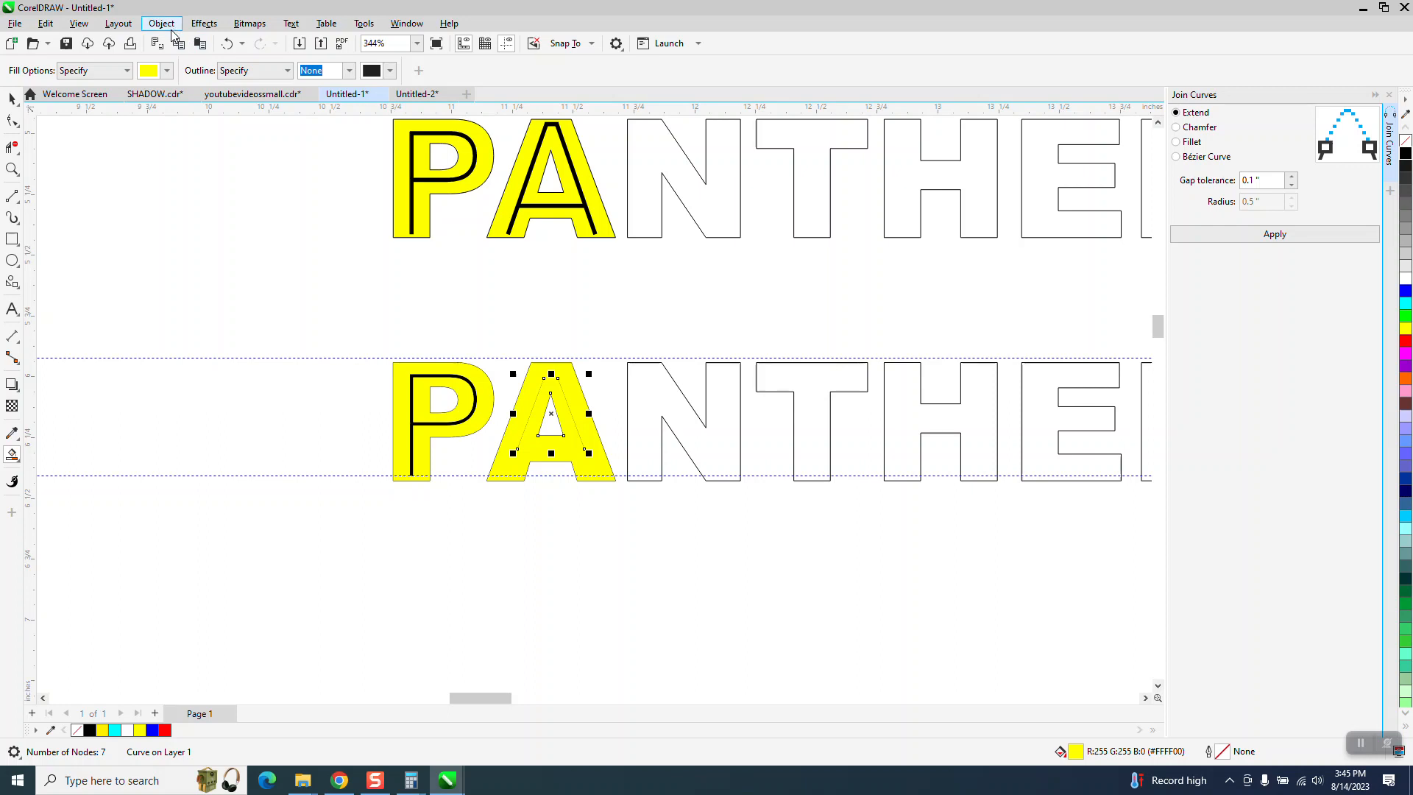
pyautogui.click(12, 99)
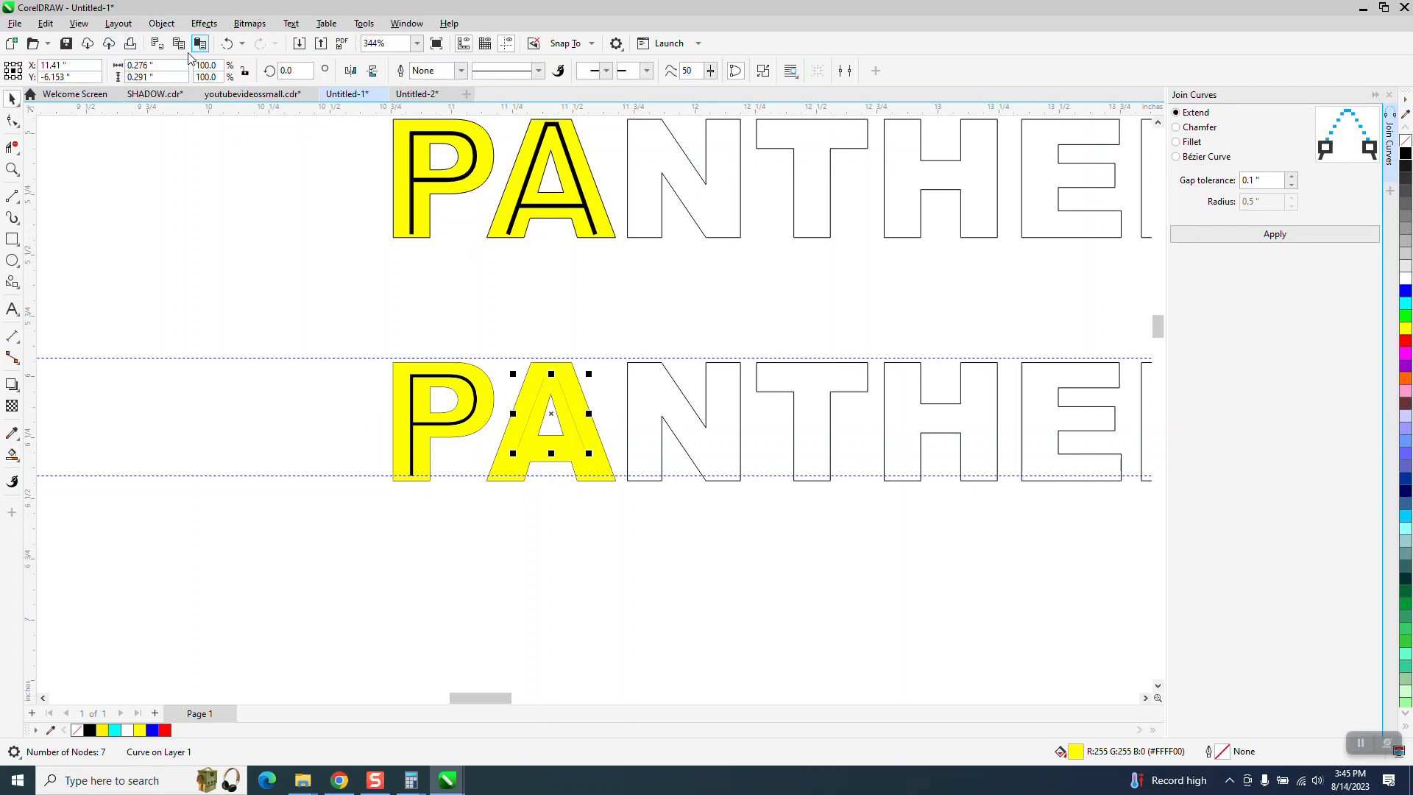
pyautogui.click(227, 44)
pyautogui.click(228, 43)
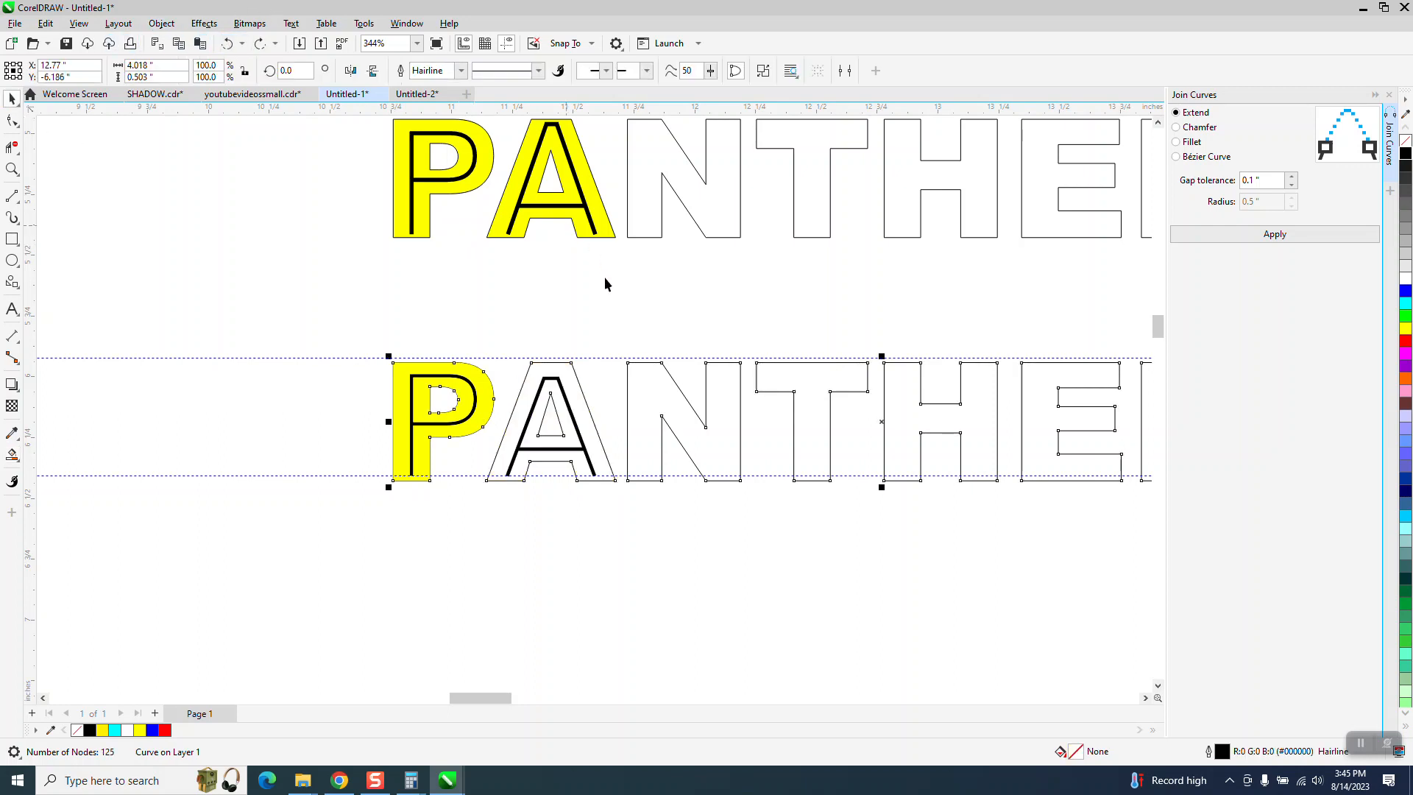
# Step: Convert the outline of the lower A's black centre stroke to an object
pyautogui.click(582, 354)
pyautogui.click(563, 388)
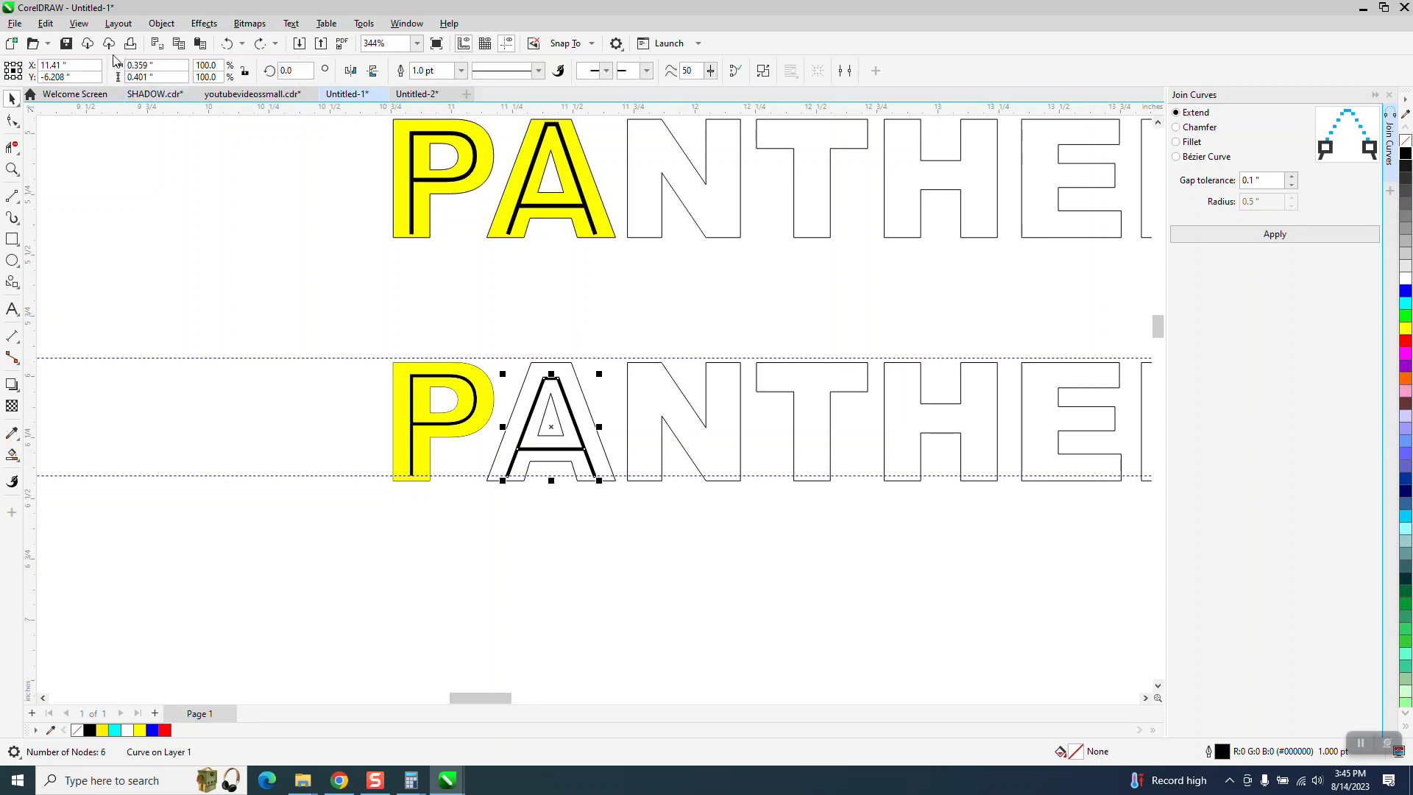
pyautogui.click(161, 23)
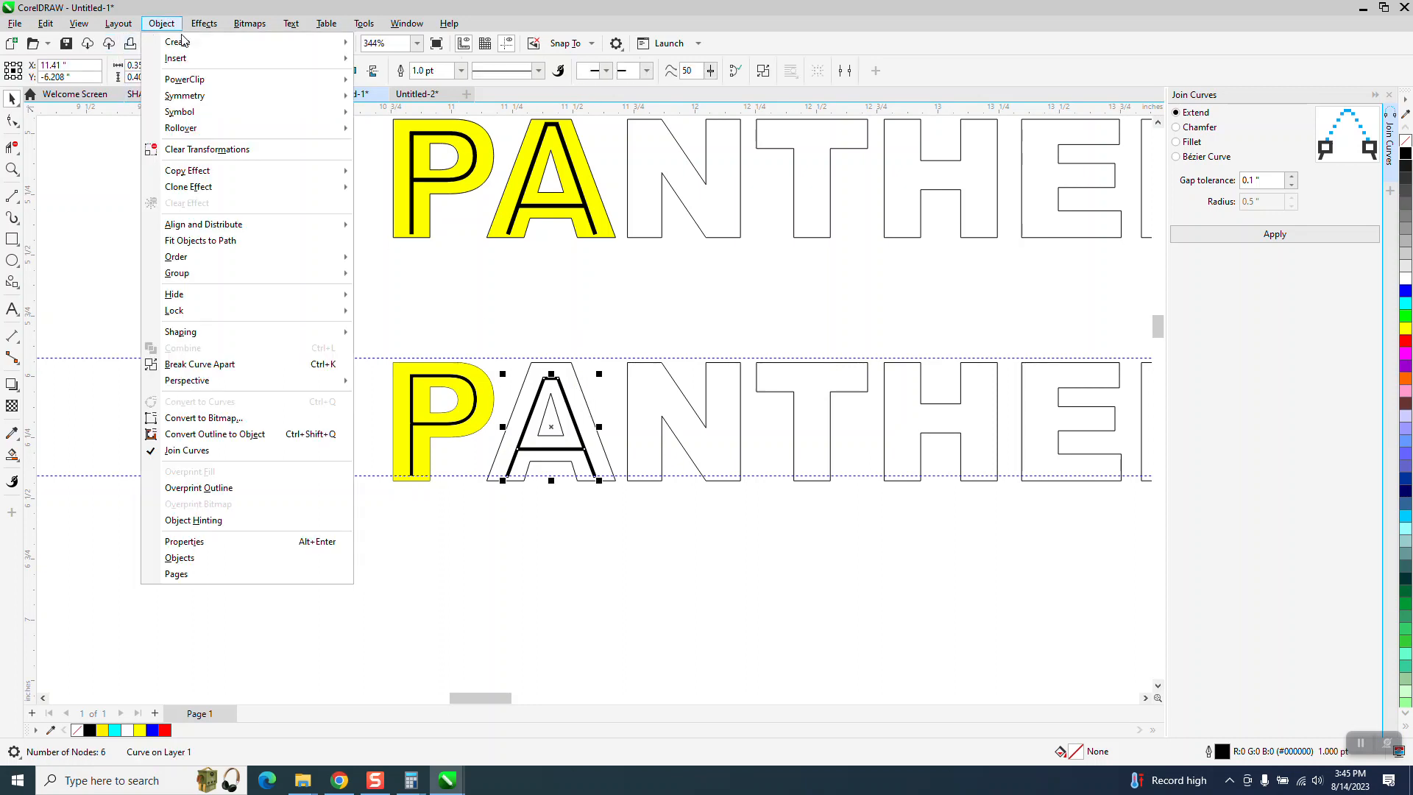
pyautogui.click(224, 436)
# Step: Fill the areas of the lower A around and inside its black stroke with yellow using Smart Fill
pyautogui.click(12, 455)
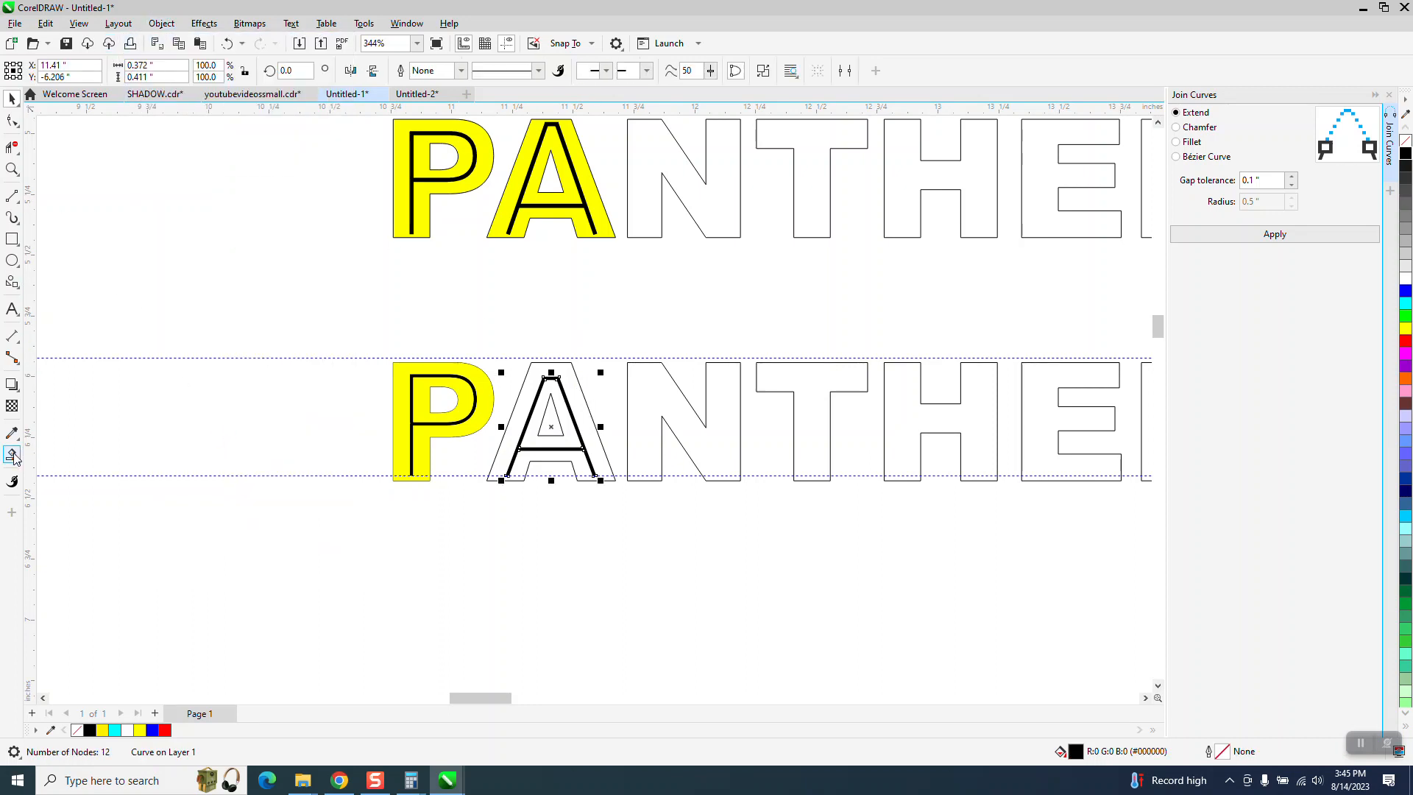
pyautogui.click(583, 416)
pyautogui.click(574, 423)
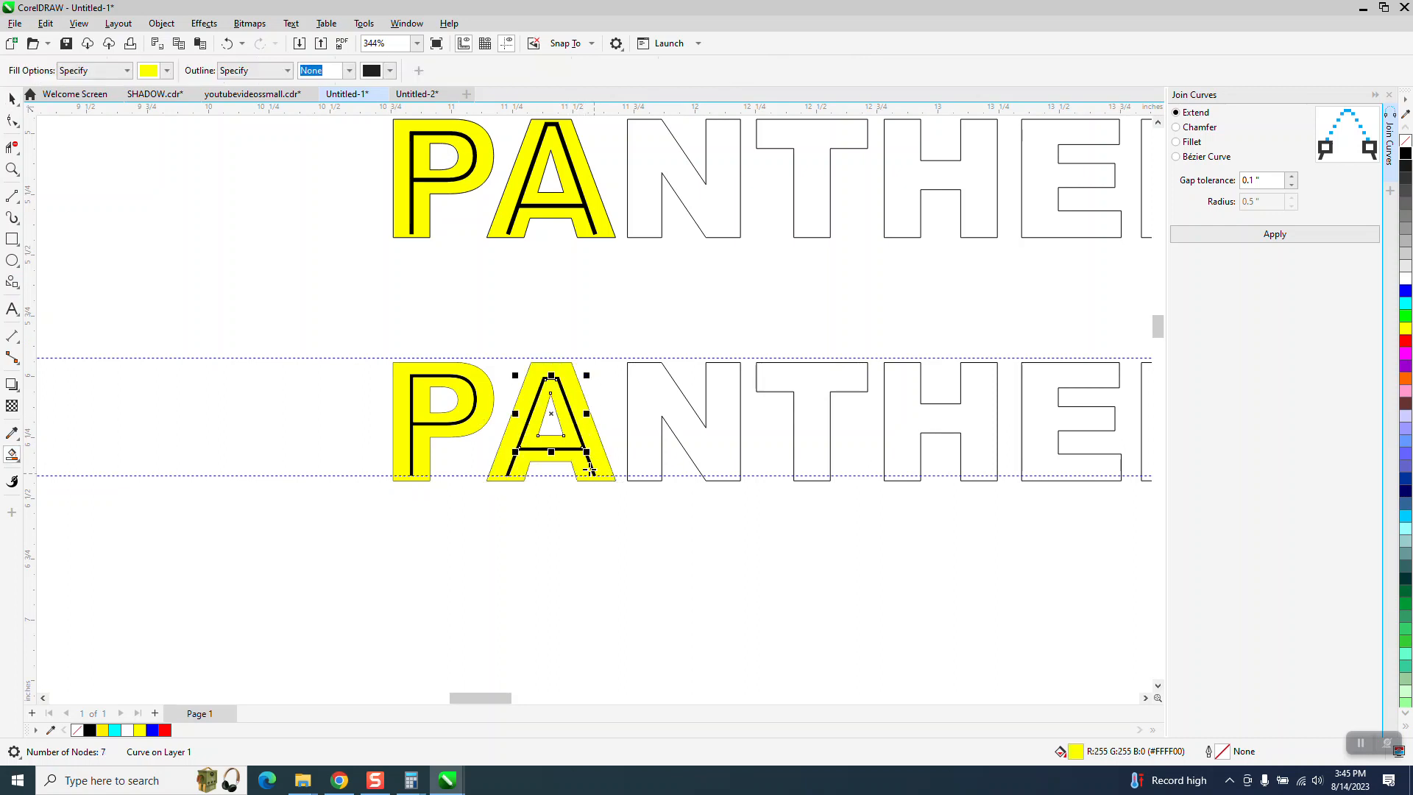
# Step: Square the yellow fill's cutout at the A's right leg by moving its two end nodes onto the lower guideline
pyautogui.click(12, 169)
pyautogui.moveTo(472, 363); pyautogui.dragTo(637, 491)
pyautogui.scroll(-1, 545, 543)
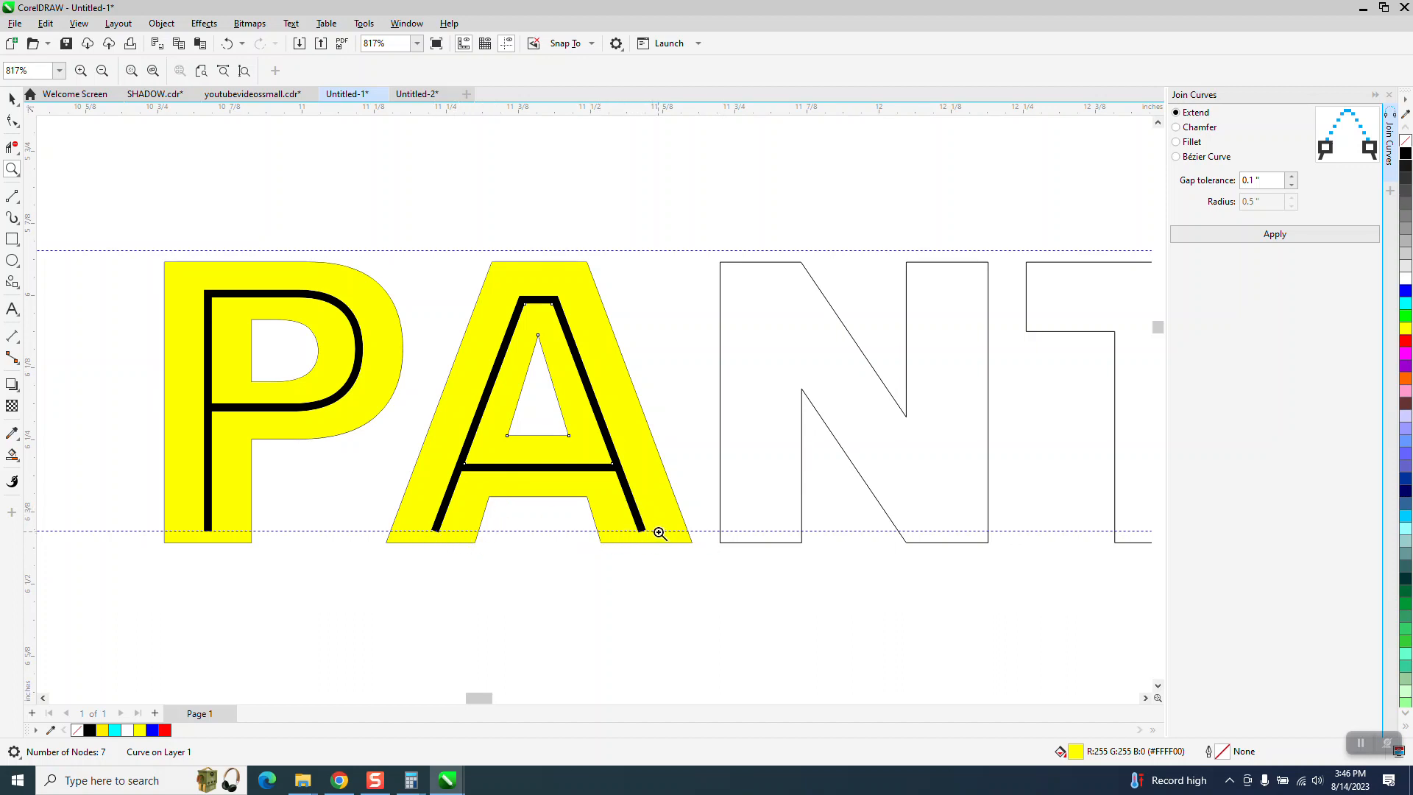
pyautogui.moveTo(631, 521); pyautogui.dragTo(680, 541)
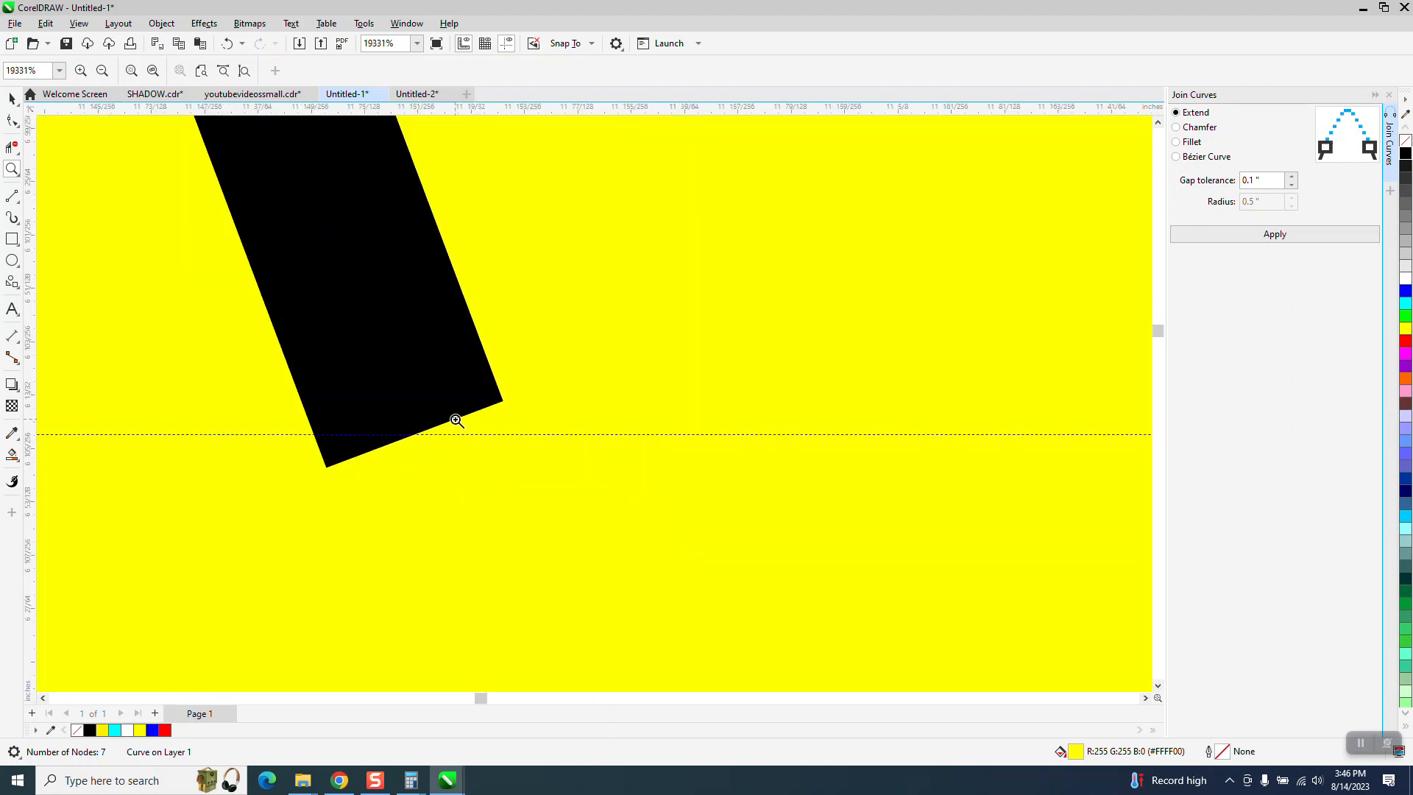
pyautogui.scroll(-5, 456, 420)
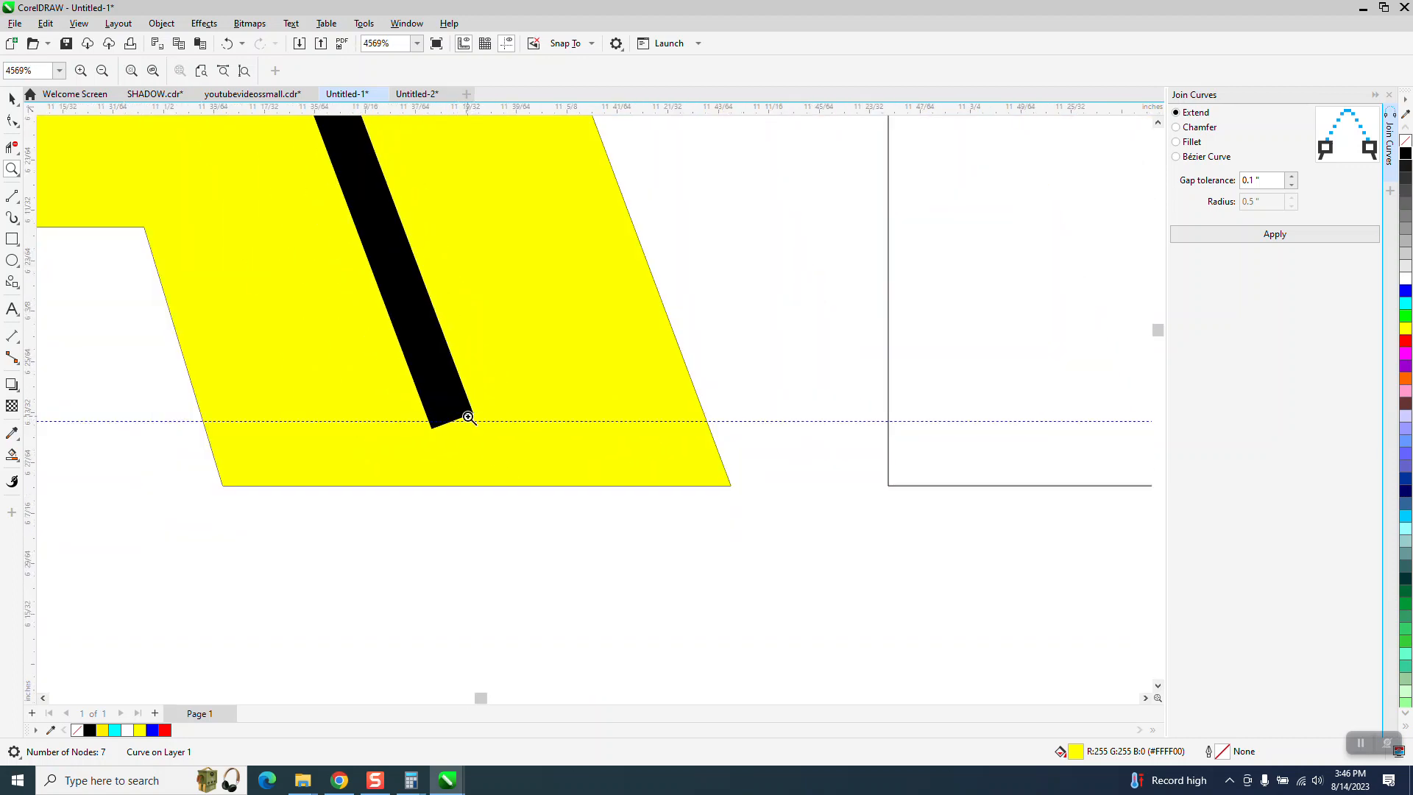
pyautogui.scroll(-1, 469, 420)
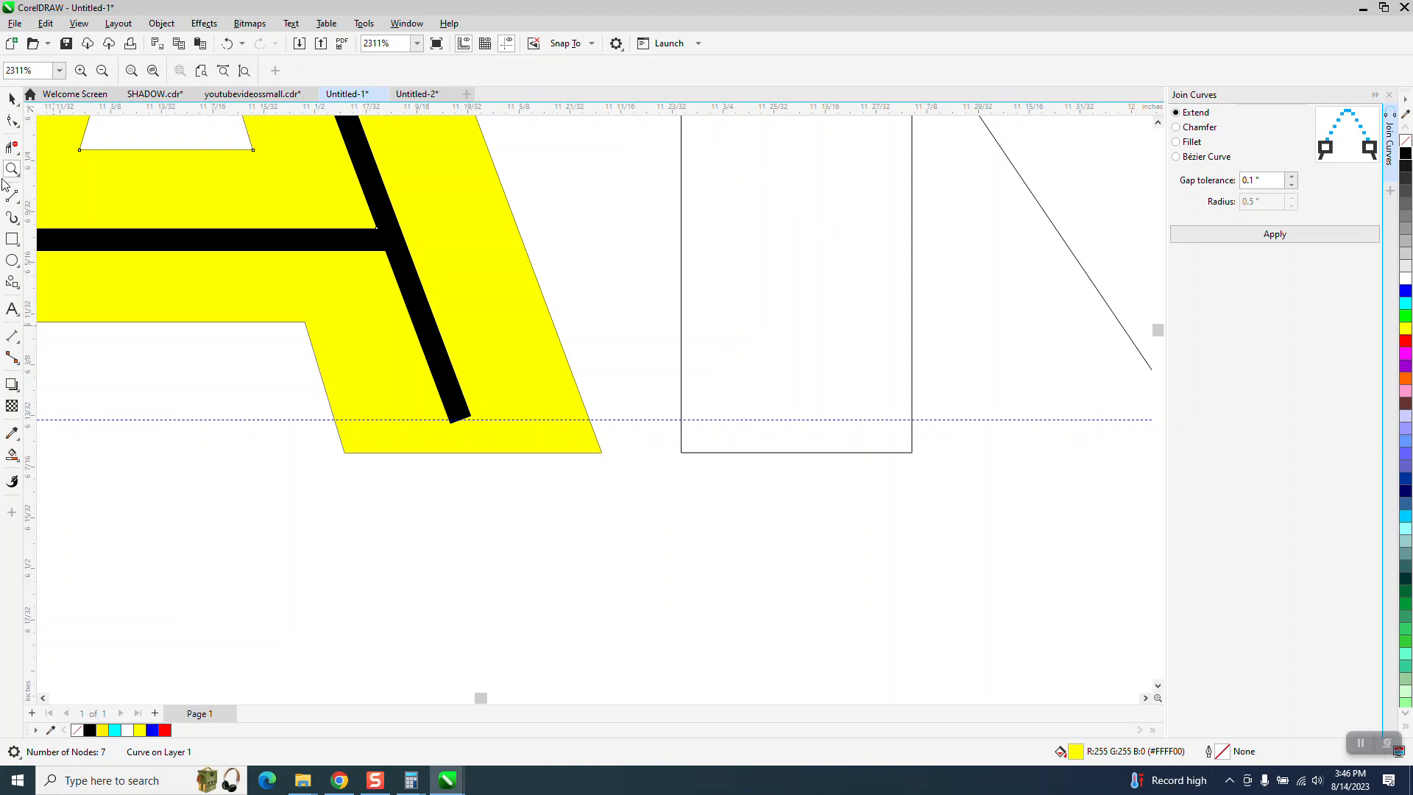
pyautogui.moveTo(356, 352); pyautogui.dragTo(589, 482)
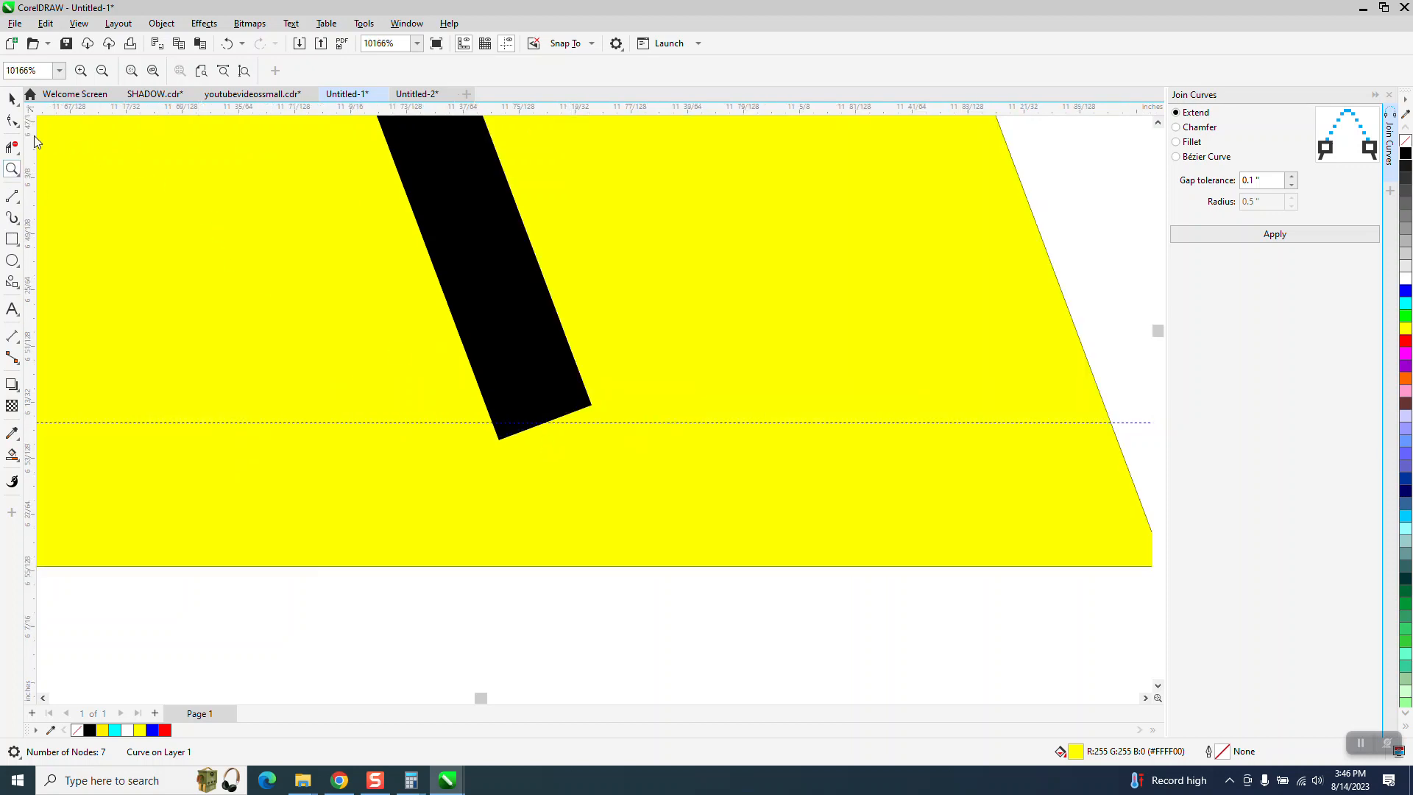
pyautogui.click(20, 129)
pyautogui.click(573, 405)
pyautogui.click(13, 121)
pyautogui.click(607, 429)
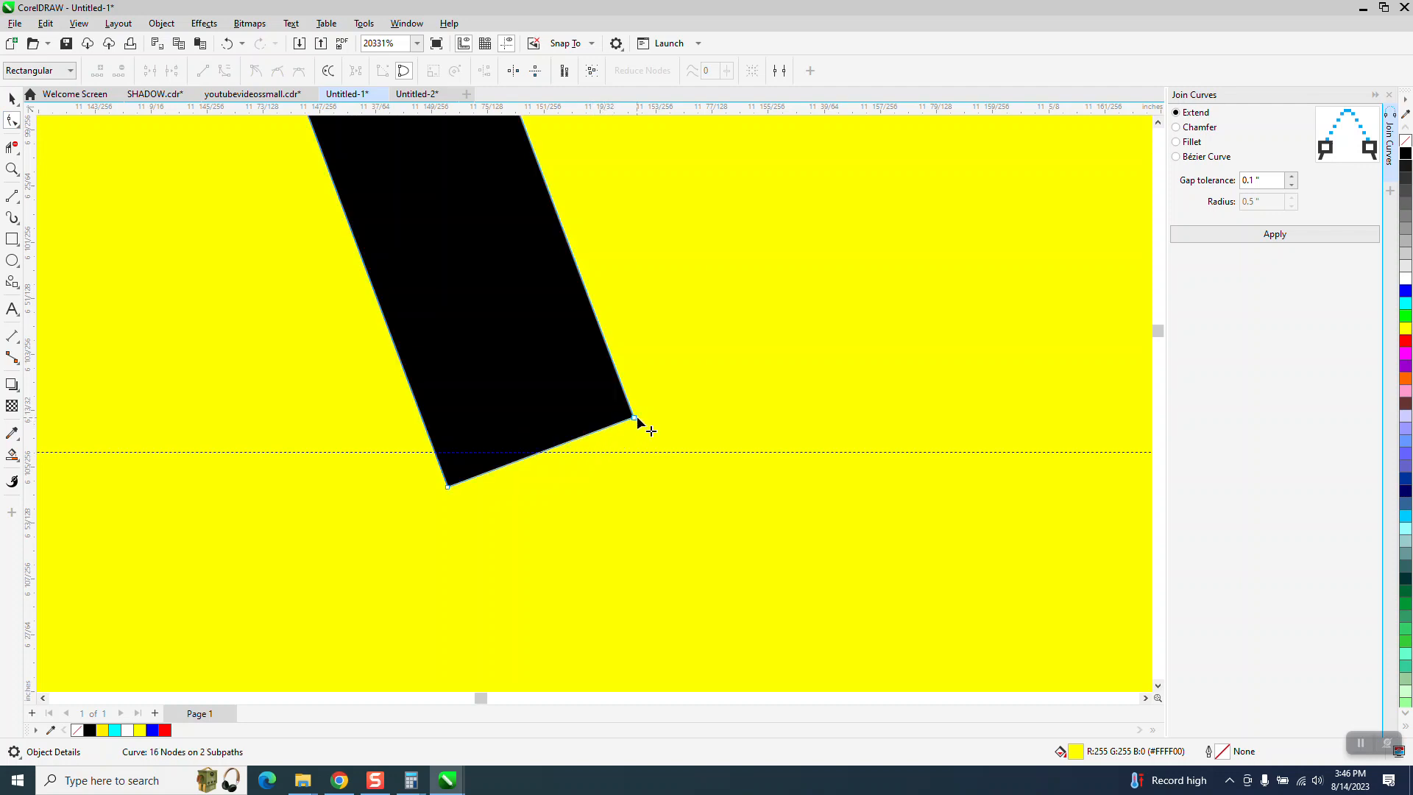
pyautogui.click(634, 418)
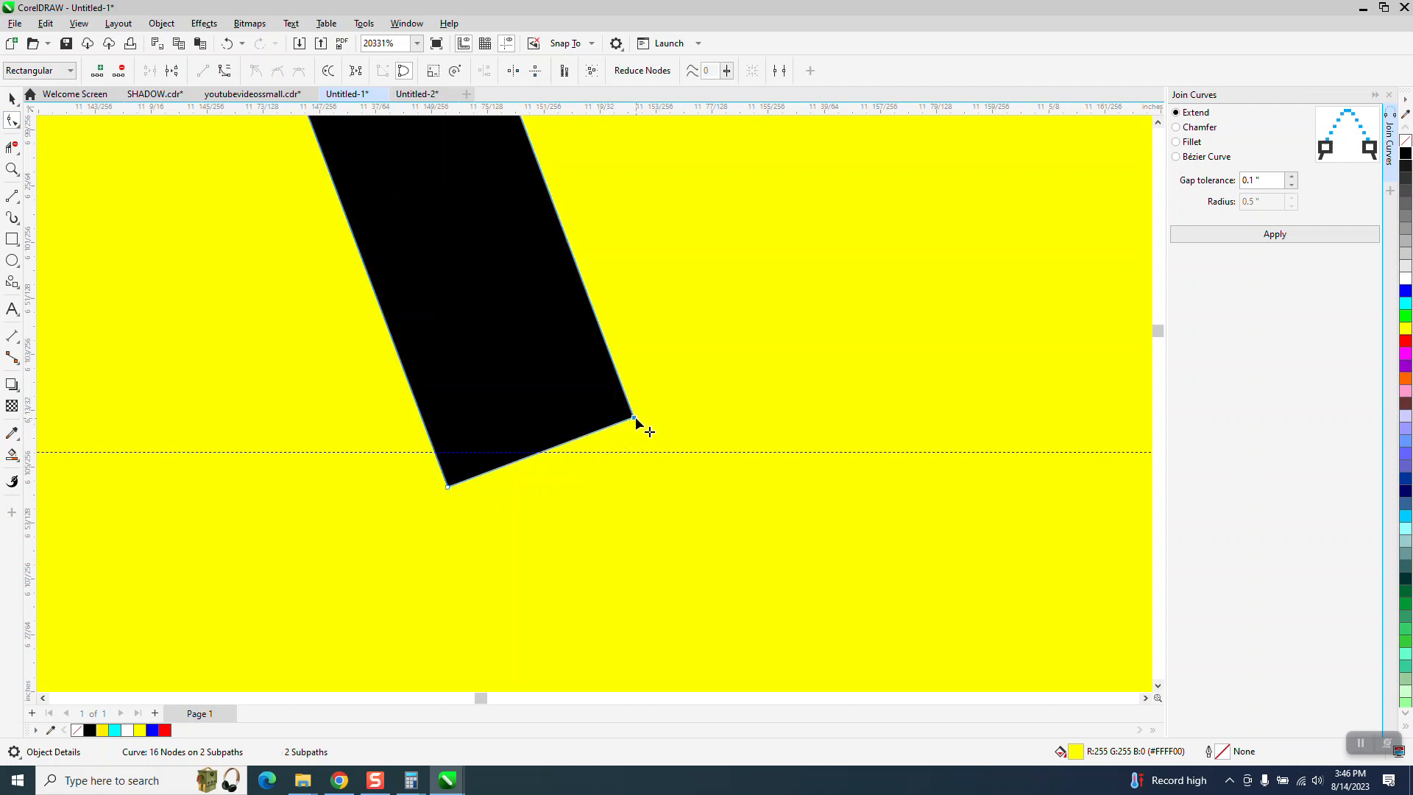
pyautogui.moveTo(637, 418); pyautogui.dragTo(647, 454)
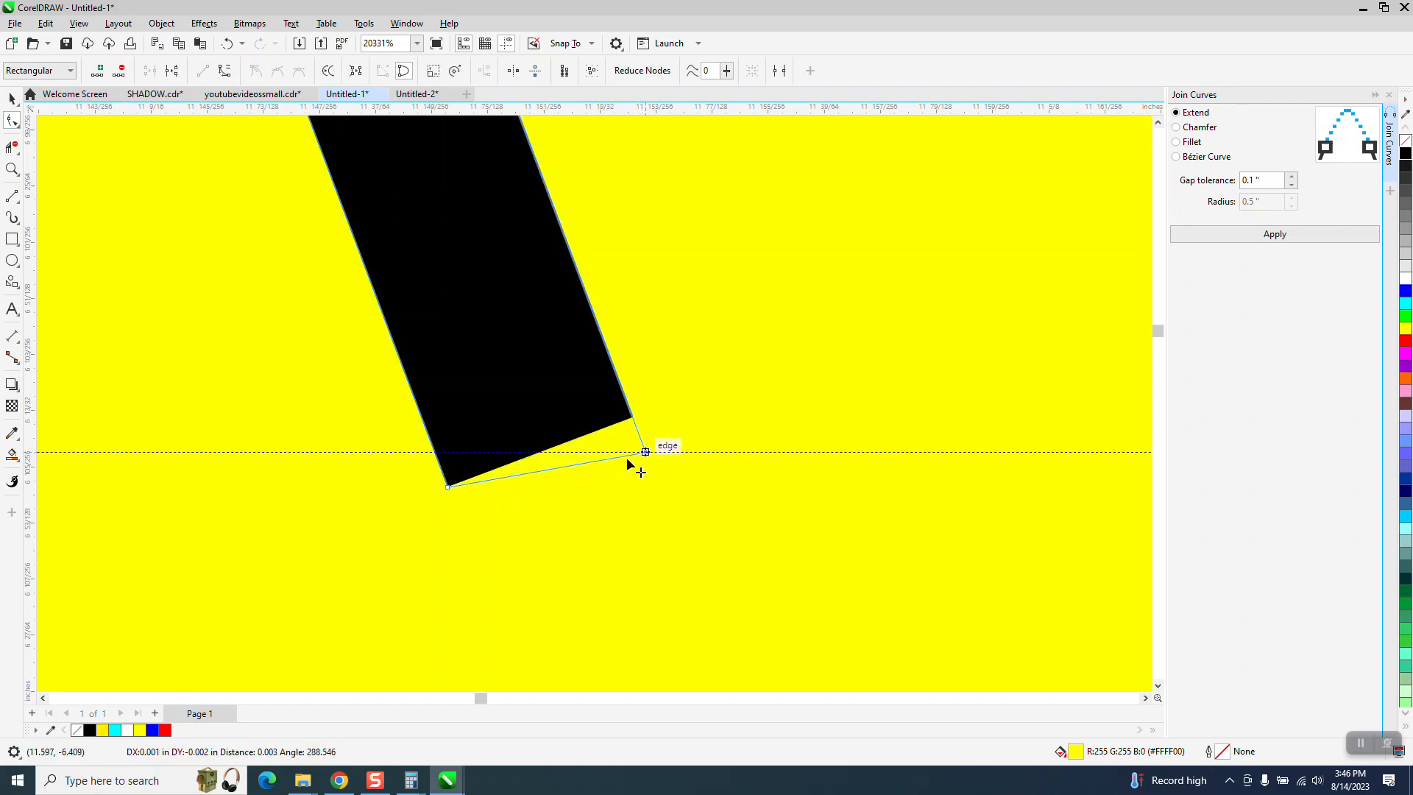
pyautogui.moveTo(448, 487); pyautogui.dragTo(439, 458)
pyautogui.scroll(-2, 593, 608)
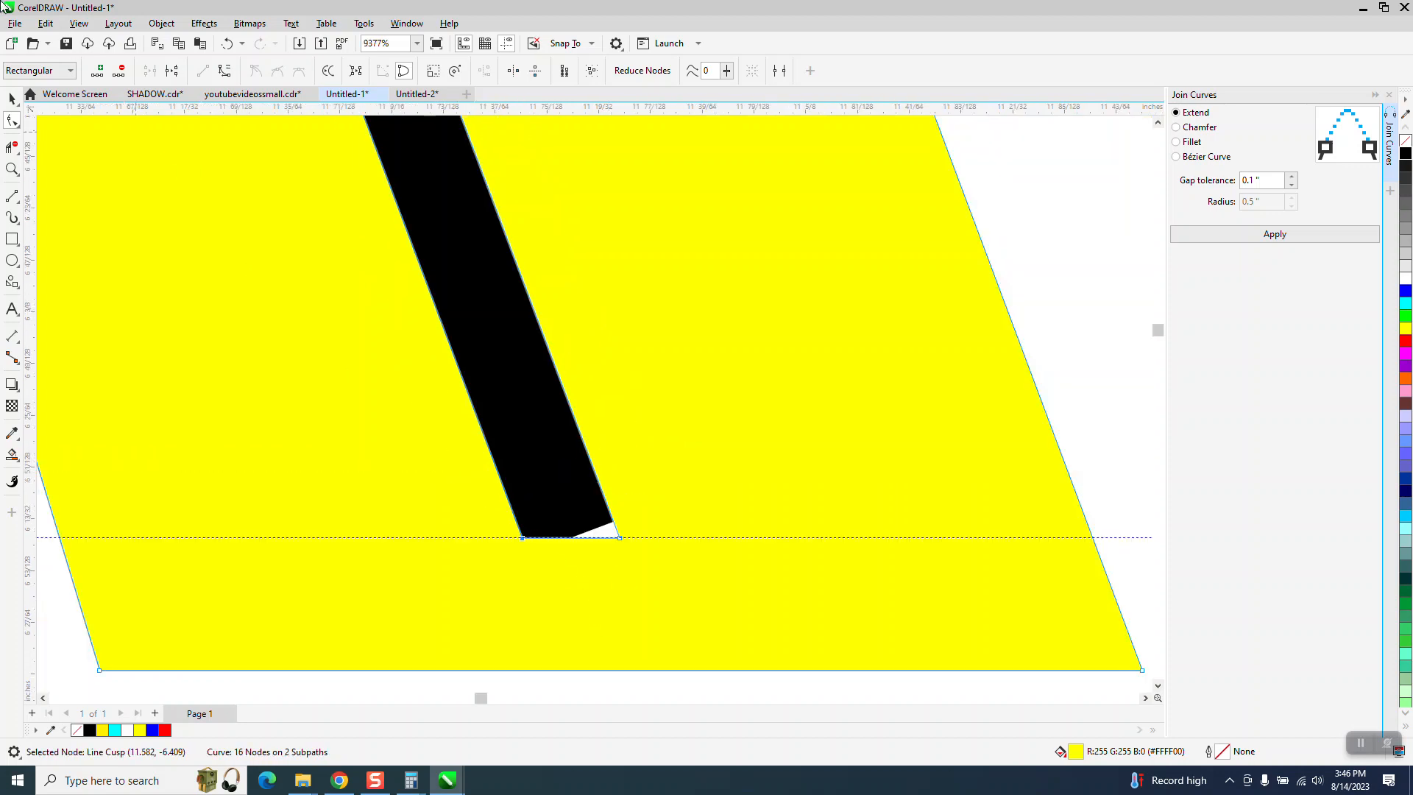
# Step: Delete the A's black centre stroke object to inspect the gap in the yellow fill, and undo the deletion
pyautogui.click(13, 98)
pyautogui.click(498, 299)
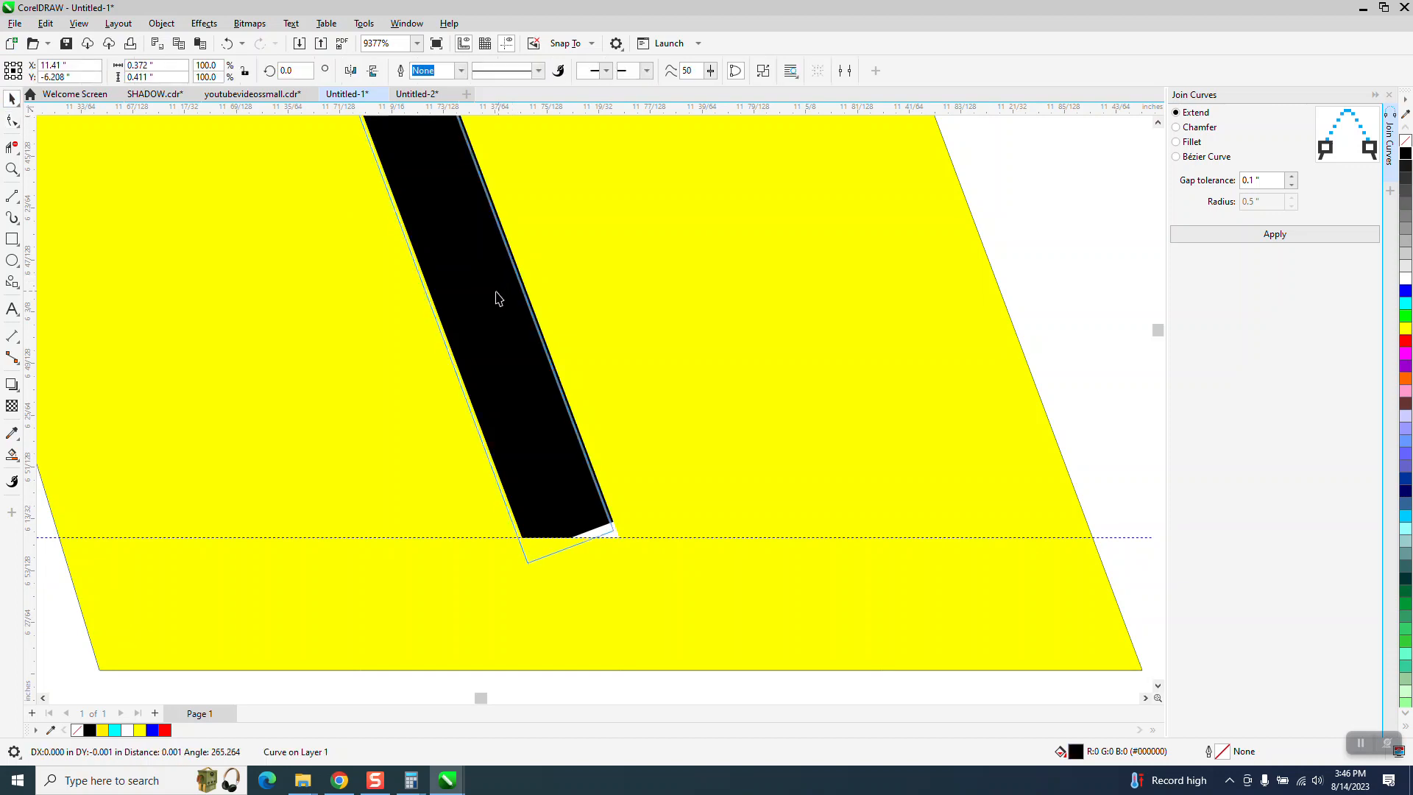
pyautogui.press('Delete')
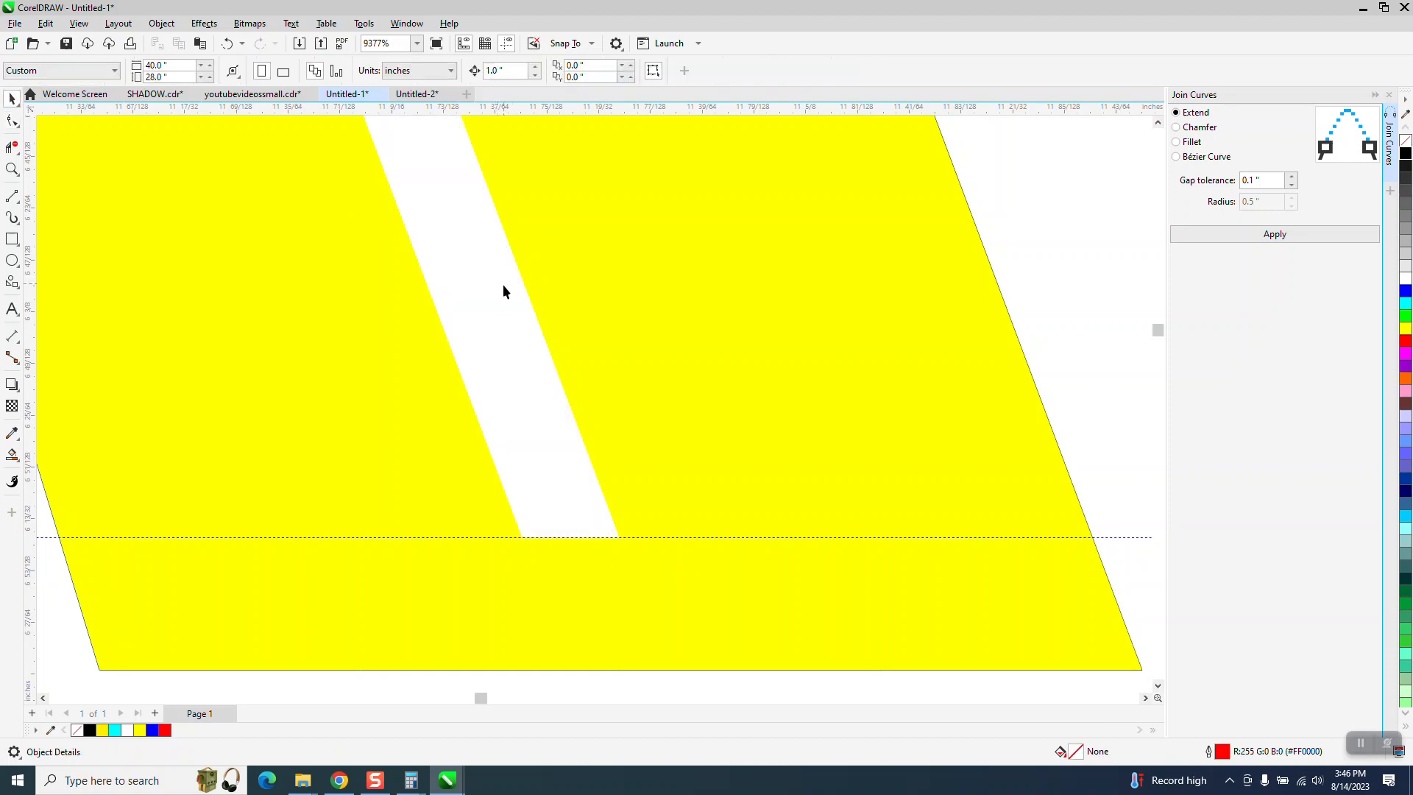
pyautogui.scroll(-4, 504, 294)
pyautogui.click(507, 324)
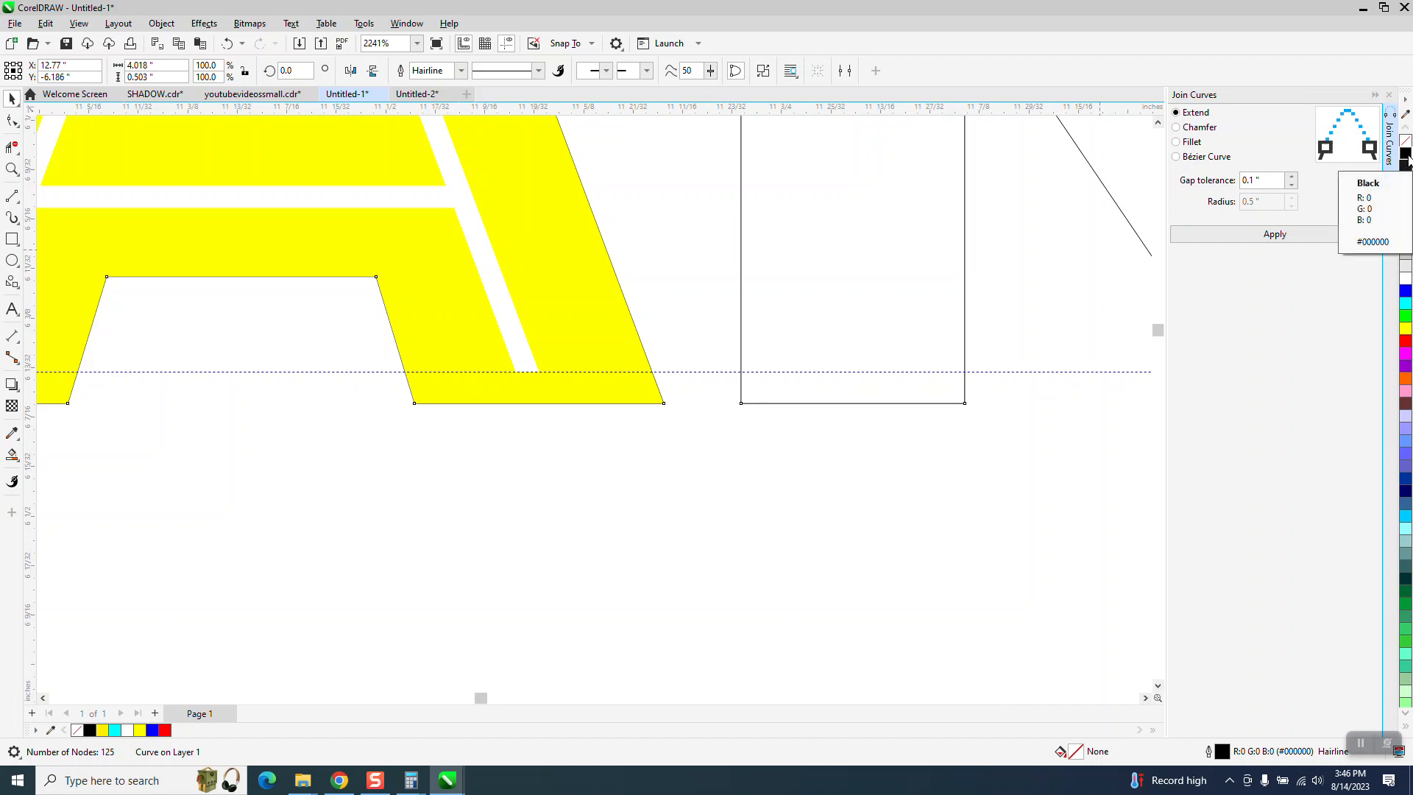
pyautogui.click(227, 46)
pyautogui.scroll(-2, 616, 205)
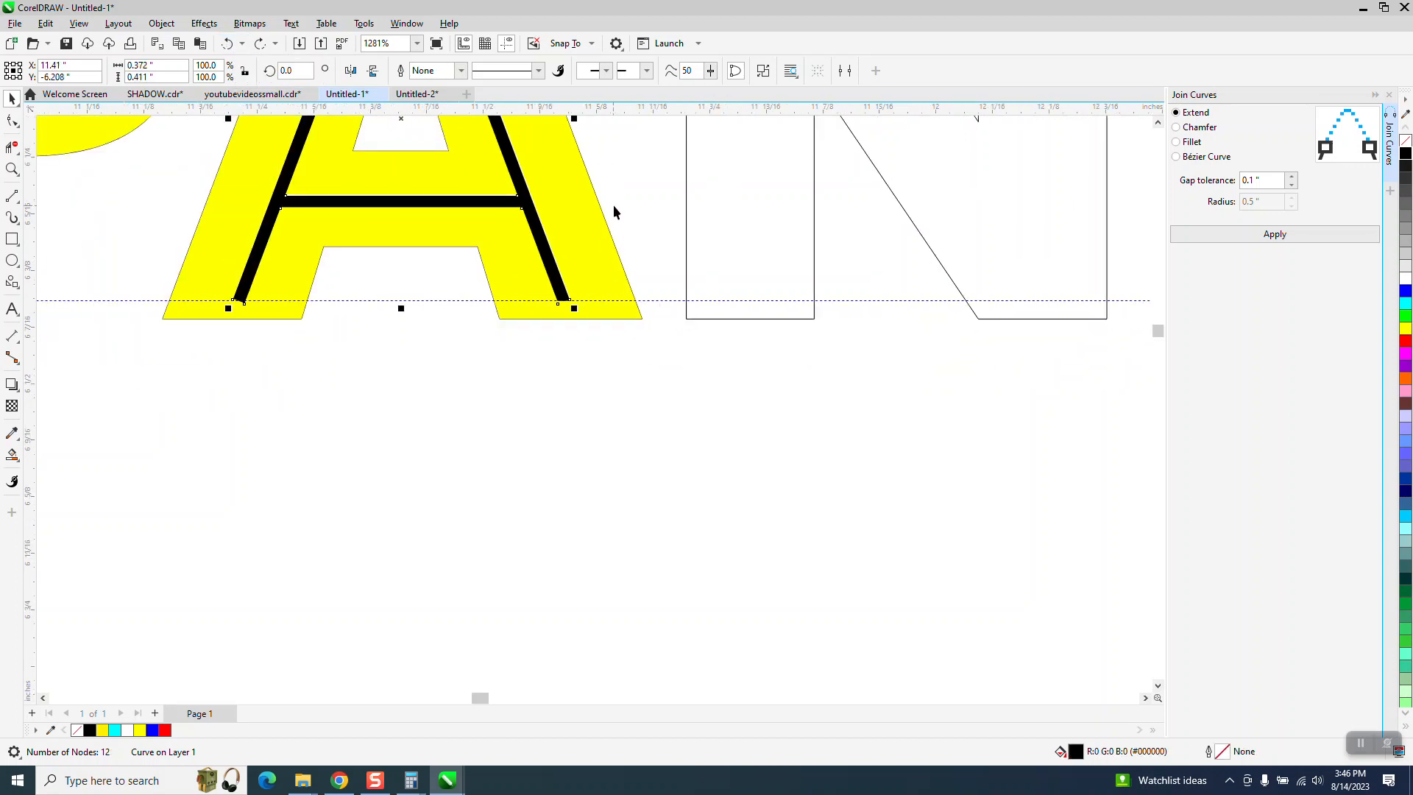
# Step: Move the A's centre stroke object down 1 inch, remove its fill and give it a black hairline outline
pyautogui.press('Down')
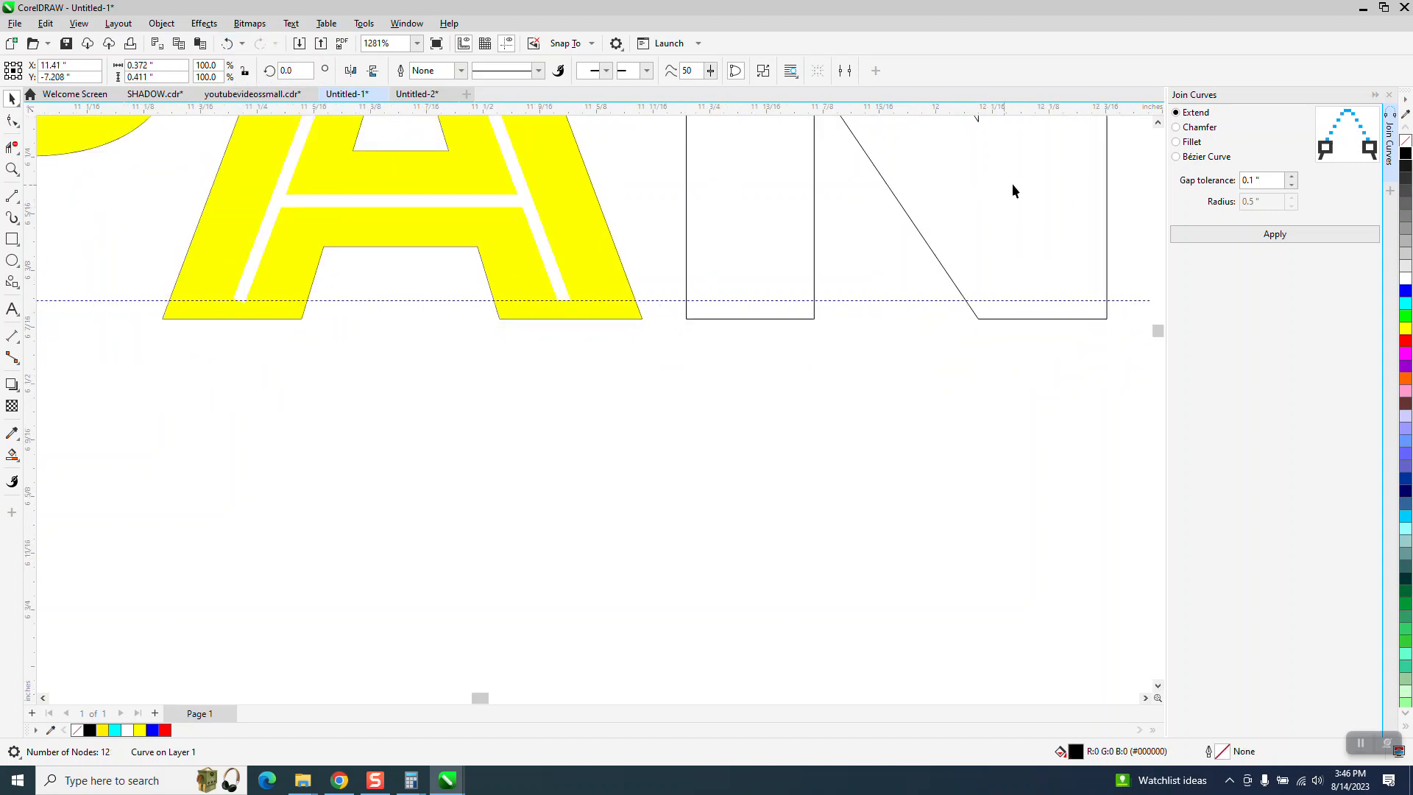
pyautogui.scroll(-2, 1001, 303)
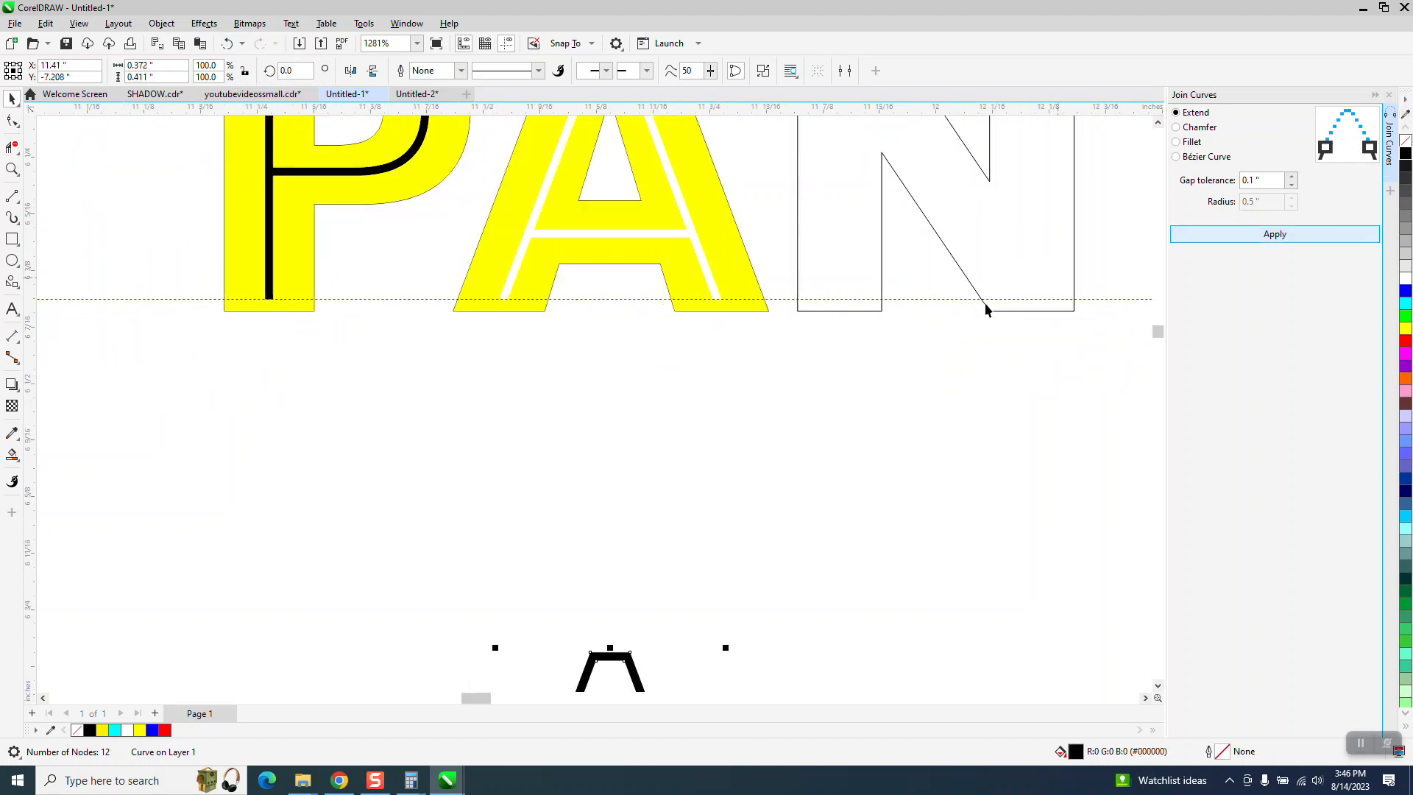
pyautogui.click(1405, 141)
pyautogui.rightClick(1406, 155)
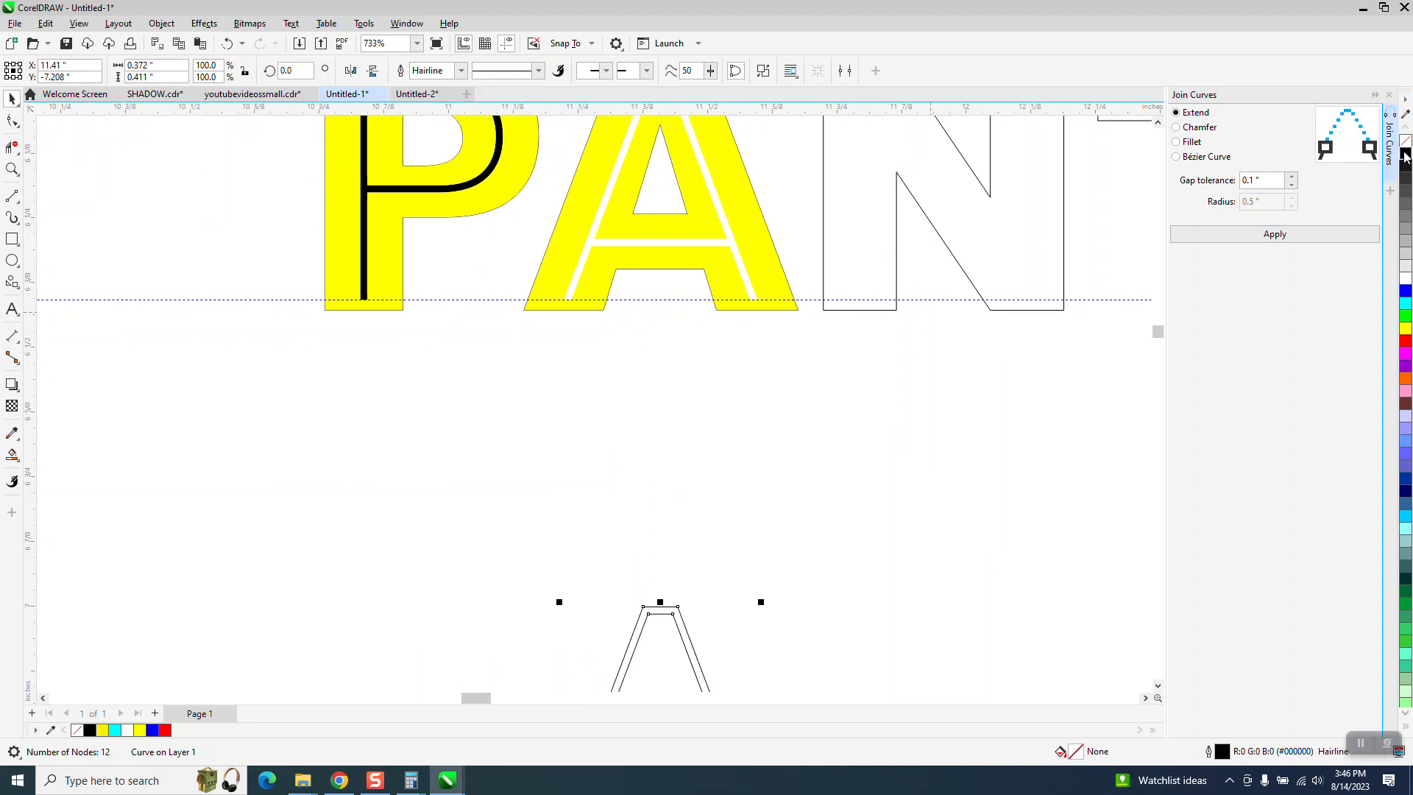
# Step: Delete both yellow fills from the lower A and move the hairline stroke shape back up 1 inch into the letter
pyautogui.click(769, 274)
pyautogui.press('Delete')
pyautogui.click(722, 227)
pyautogui.press('Delete')
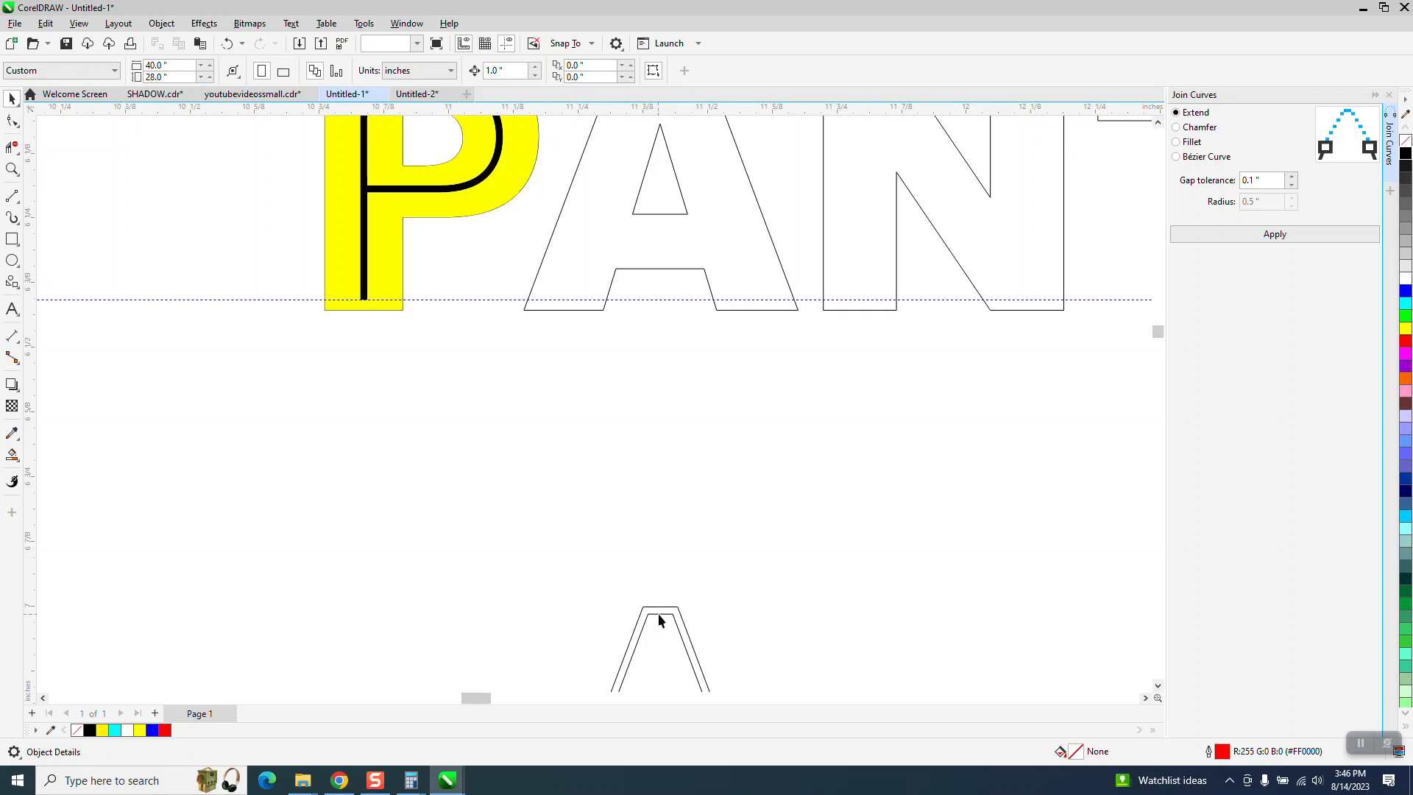
pyautogui.click(658, 613)
pyautogui.press('Up')
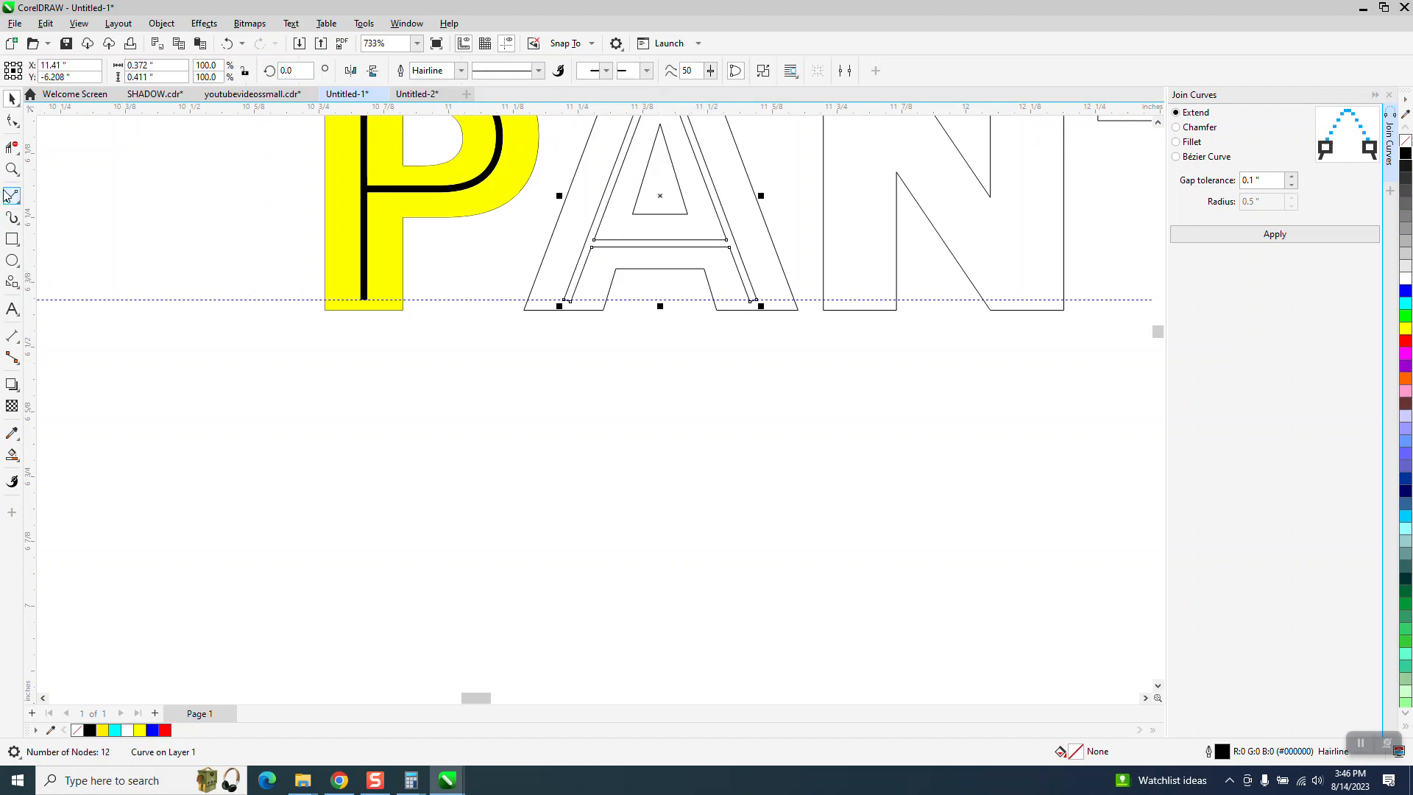
# Step: Square the right leg end of the A's stroke shape by moving its two end nodes onto the lower guideline
pyautogui.click(12, 169)
pyautogui.moveTo(663, 285); pyautogui.dragTo(893, 338)
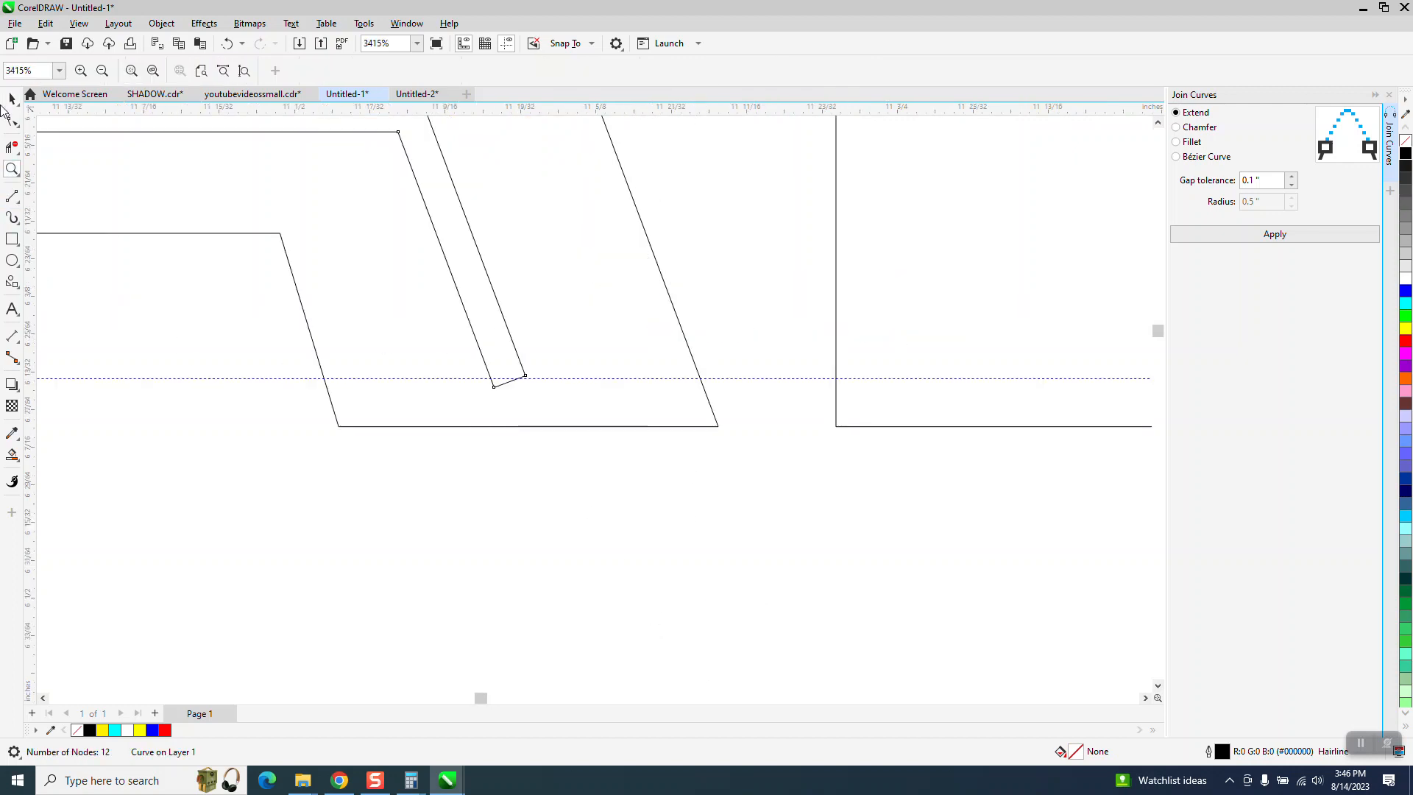
pyautogui.click(12, 120)
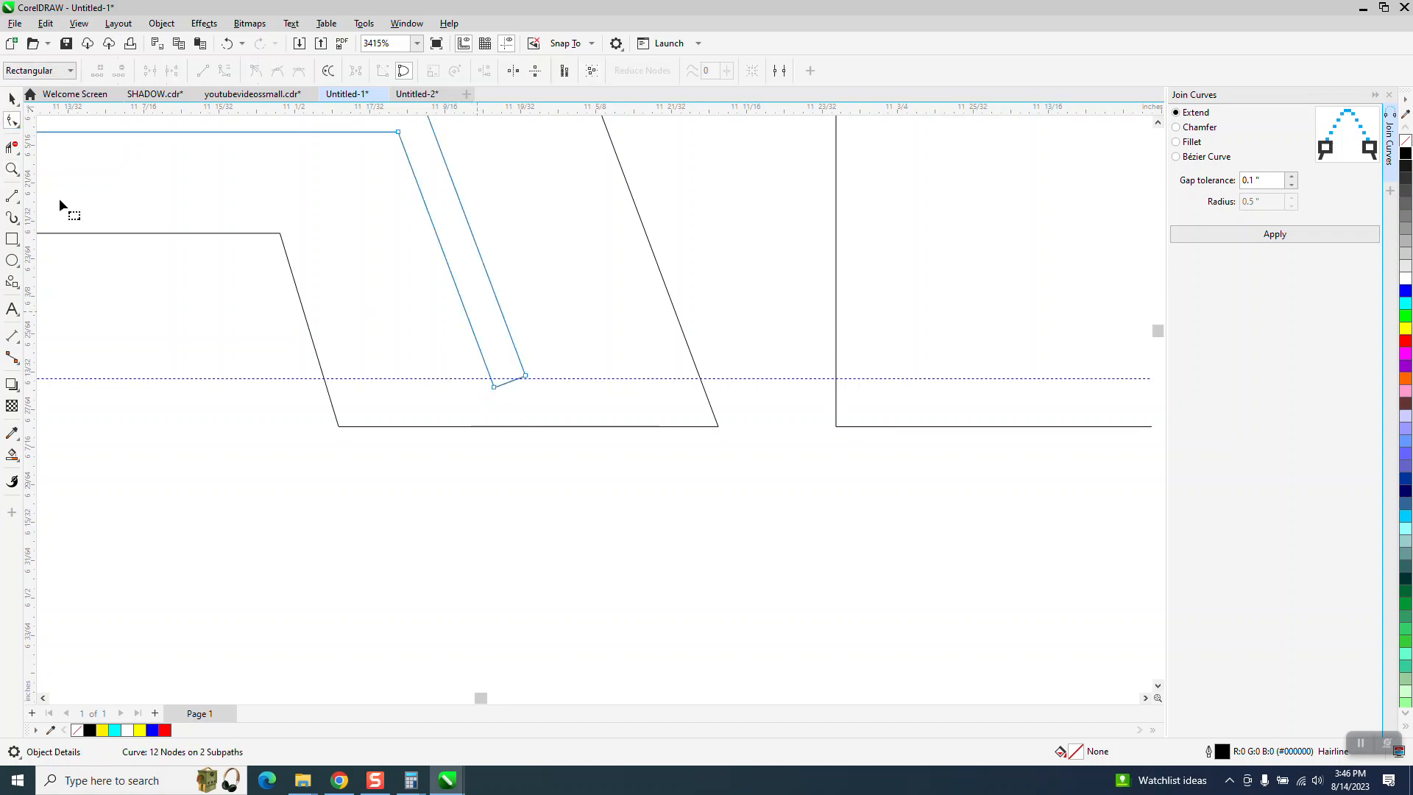
pyautogui.click(12, 169)
pyautogui.moveTo(347, 290); pyautogui.dragTo(782, 498)
pyautogui.click(16, 122)
pyautogui.click(491, 353)
pyautogui.moveTo(491, 352); pyautogui.dragTo(493, 357)
pyautogui.moveTo(410, 381); pyautogui.dragTo(402, 358)
pyautogui.scroll(-6, 707, 375)
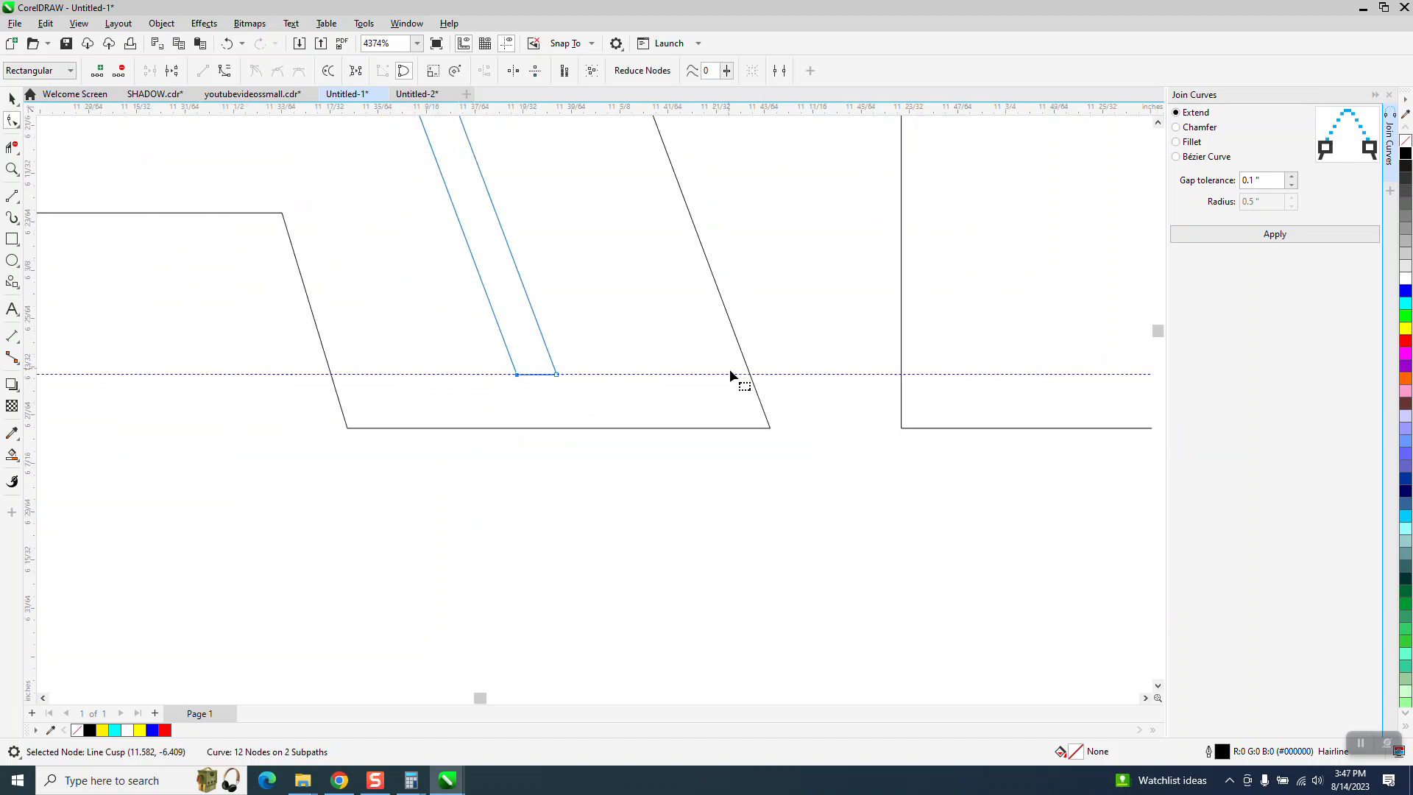
# Step: Square the left leg end of the A's stroke shape by moving both end nodes onto the lower guideline
pyautogui.click(10, 171)
pyautogui.moveTo(154, 324); pyautogui.dragTo(486, 475)
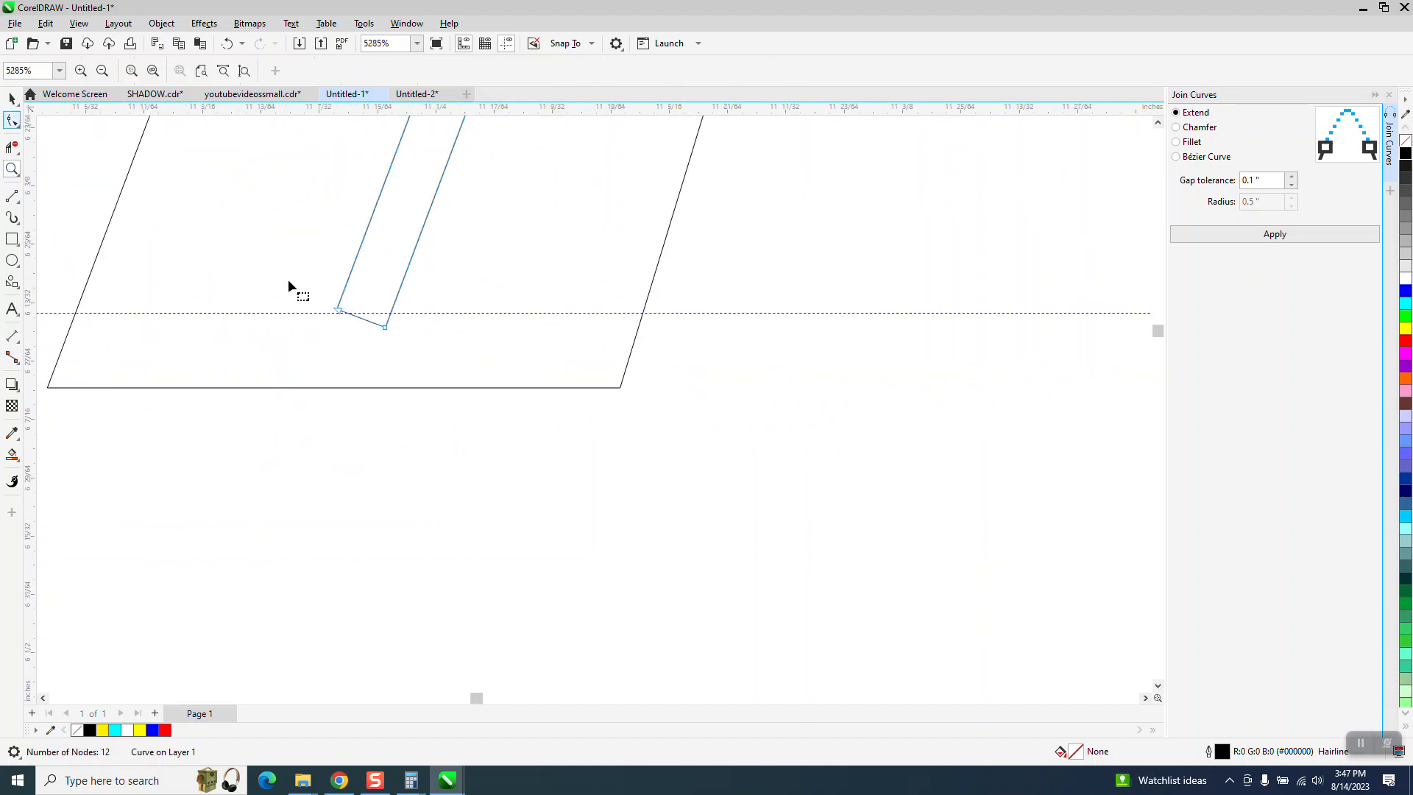
pyautogui.click(12, 167)
pyautogui.moveTo(617, 435); pyautogui.dragTo(616, 435)
pyautogui.moveTo(190, 245)
pyautogui.mouseDown()
pyautogui.moveTo(211, 277)
pyautogui.moveTo(187, 259)
pyautogui.mouseUp()
pyautogui.moveTo(349, 308)
pyautogui.mouseDown()
pyautogui.moveTo(372, 264)
pyautogui.moveTo(342, 282)
pyautogui.mouseUp()
pyautogui.scroll(-7, 260, 440)
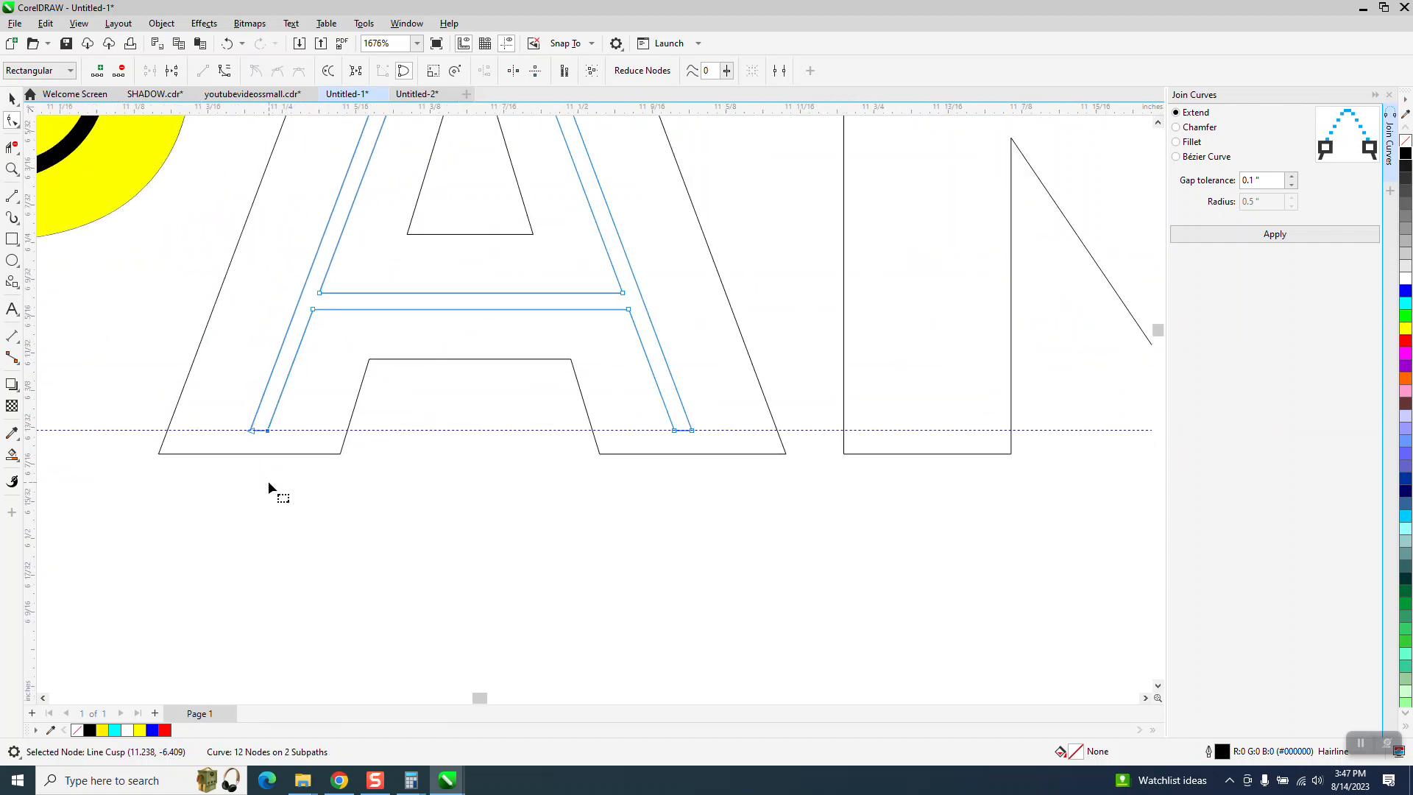
# Step: Fill the A's outer and inner areas around the squared stroke shape with yellow using Smart Fill
pyautogui.click(12, 98)
pyautogui.click(16, 457)
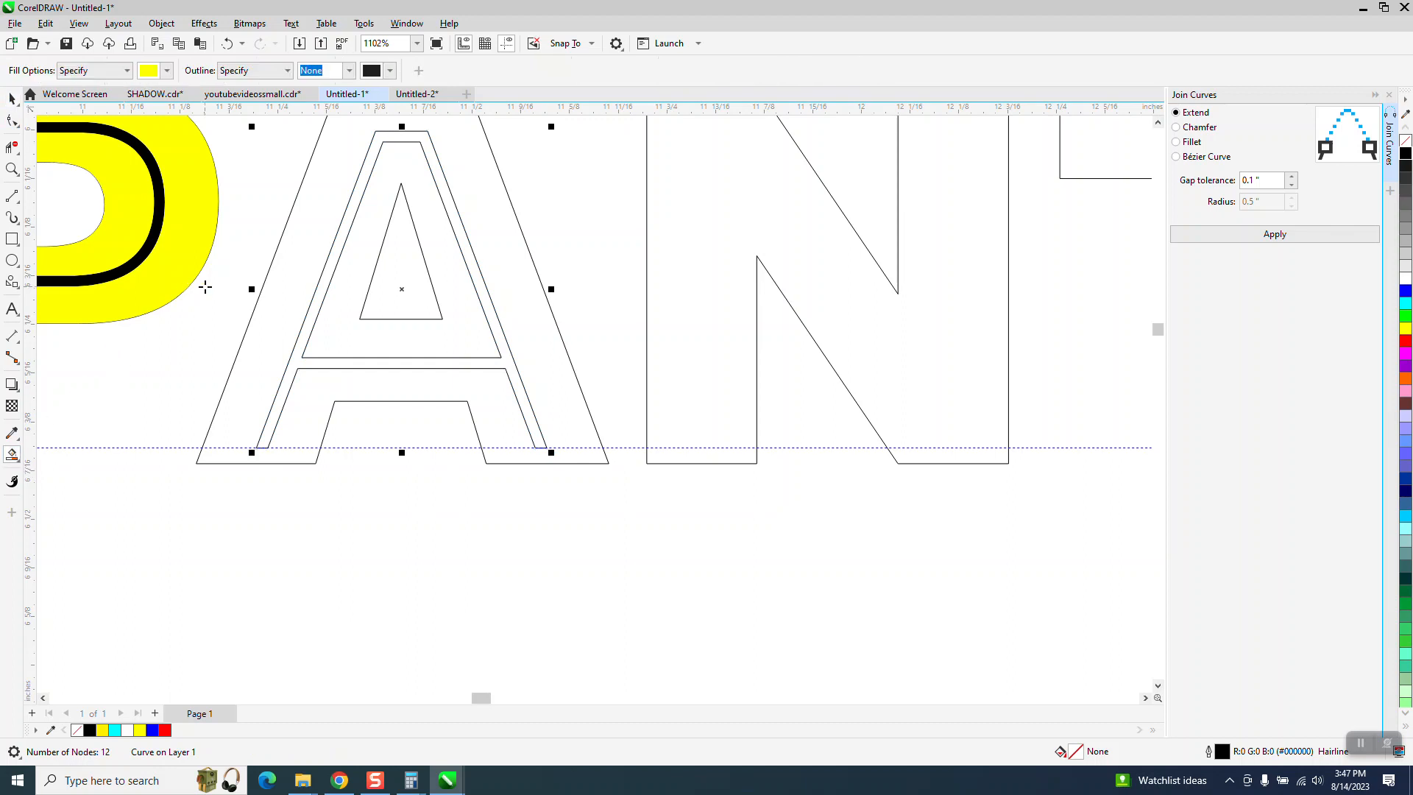
pyautogui.click(281, 288)
pyautogui.click(331, 318)
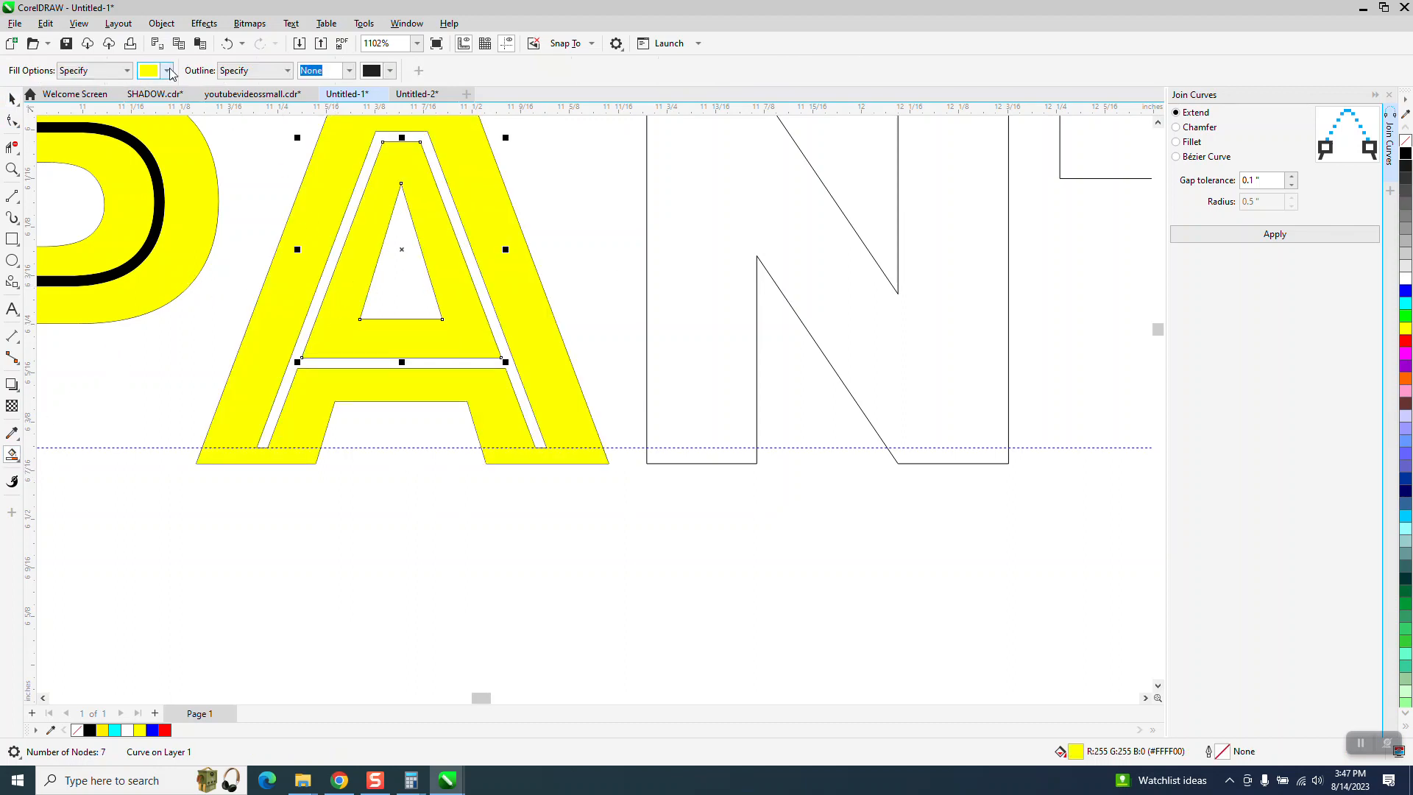
# Step: Set the Smart Fill colour to black and fill the A's centre stroke shape
pyautogui.click(168, 71)
pyautogui.click(177, 145)
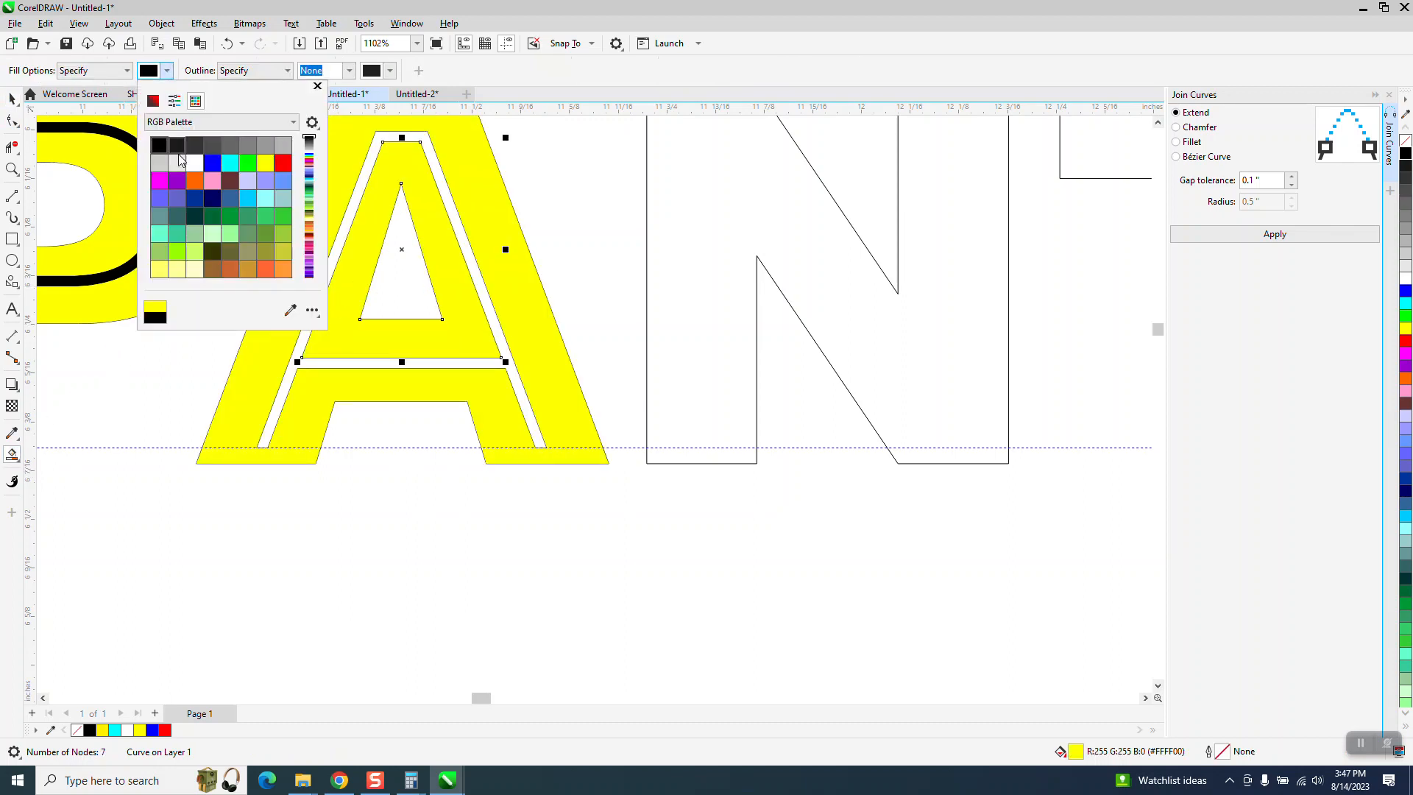
pyautogui.click(418, 143)
pyautogui.click(421, 137)
pyautogui.scroll(-3, 506, 373)
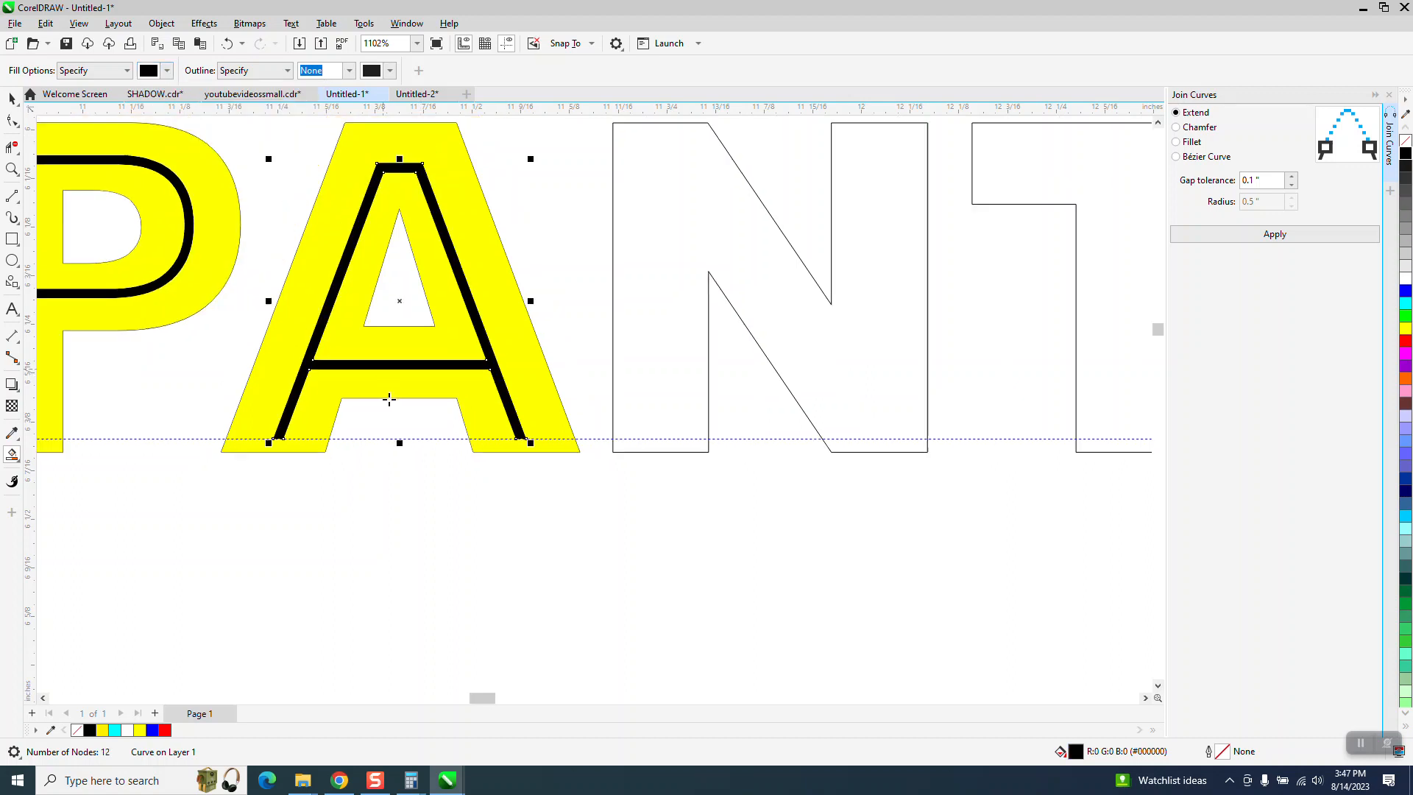
# Step: Examine the squared left leg end of the A's stroke and the remaining unfilled PANTHERS letters up to the S
pyautogui.click(12, 169)
pyautogui.moveTo(259, 403); pyautogui.dragTo(388, 459)
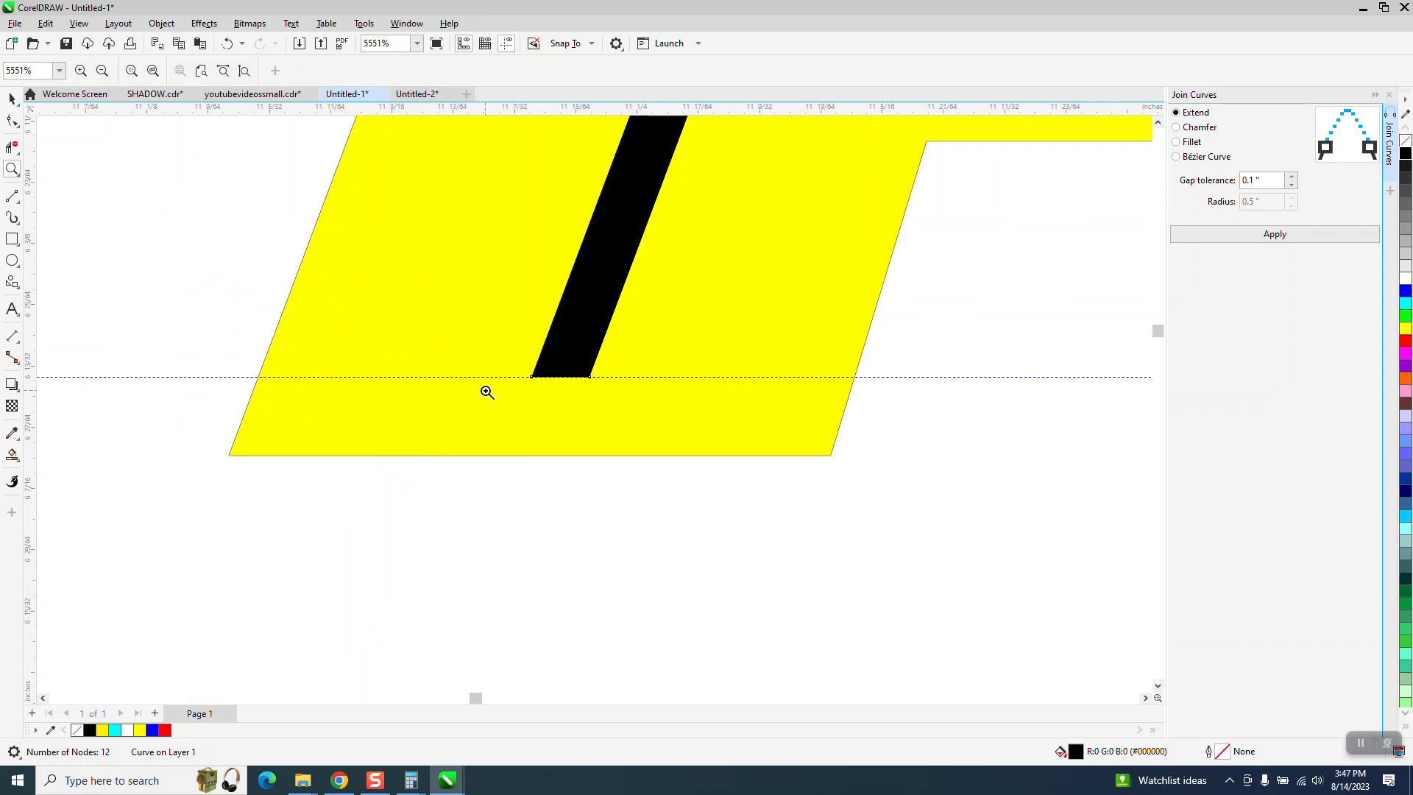
pyautogui.scroll(-4, 211, 347)
pyautogui.scroll(-3, 167, 402)
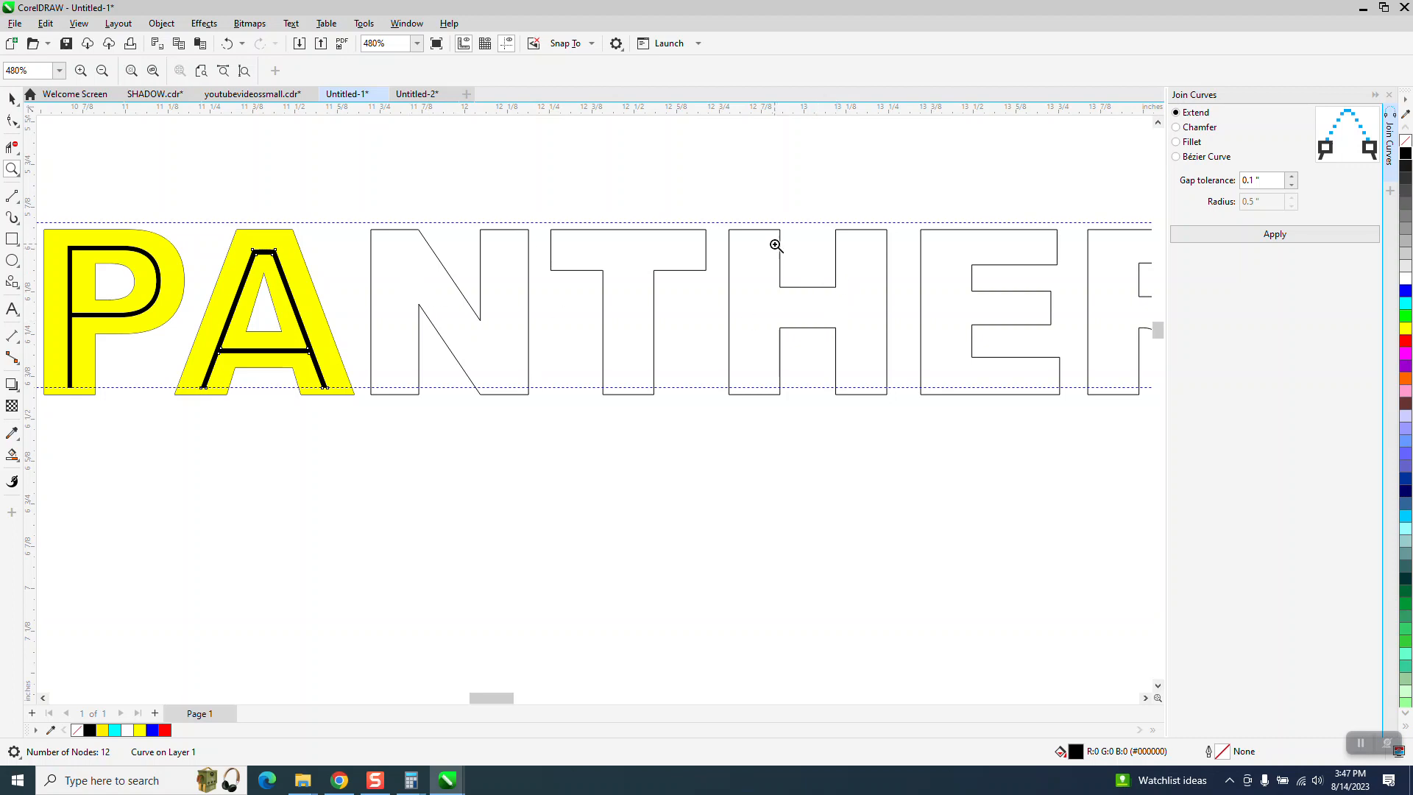
pyautogui.scroll(-1, 669, 355)
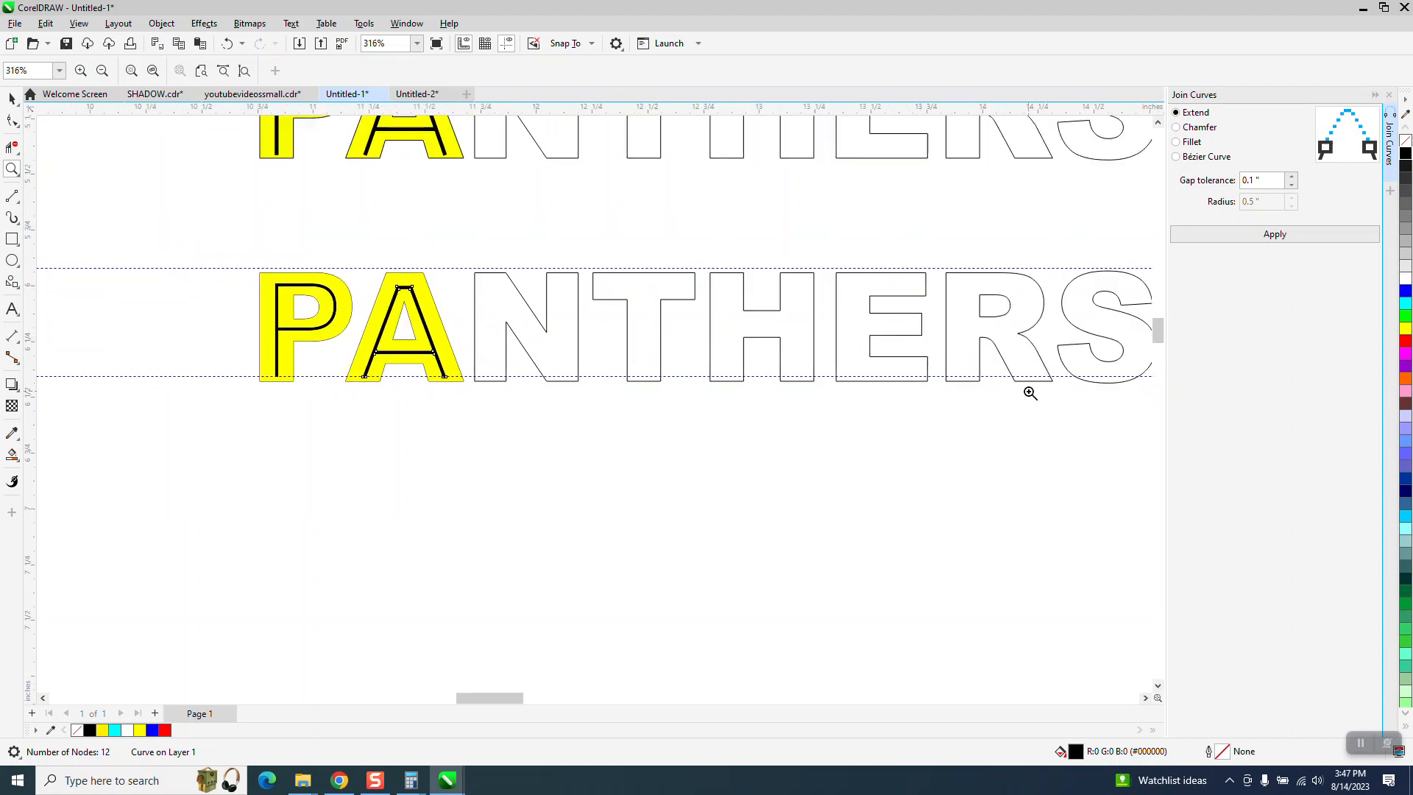
pyautogui.scroll(-1, 1098, 318)
pyautogui.moveTo(1044, 259); pyautogui.dragTo(1150, 396)
pyautogui.scroll(-1, 577, 342)
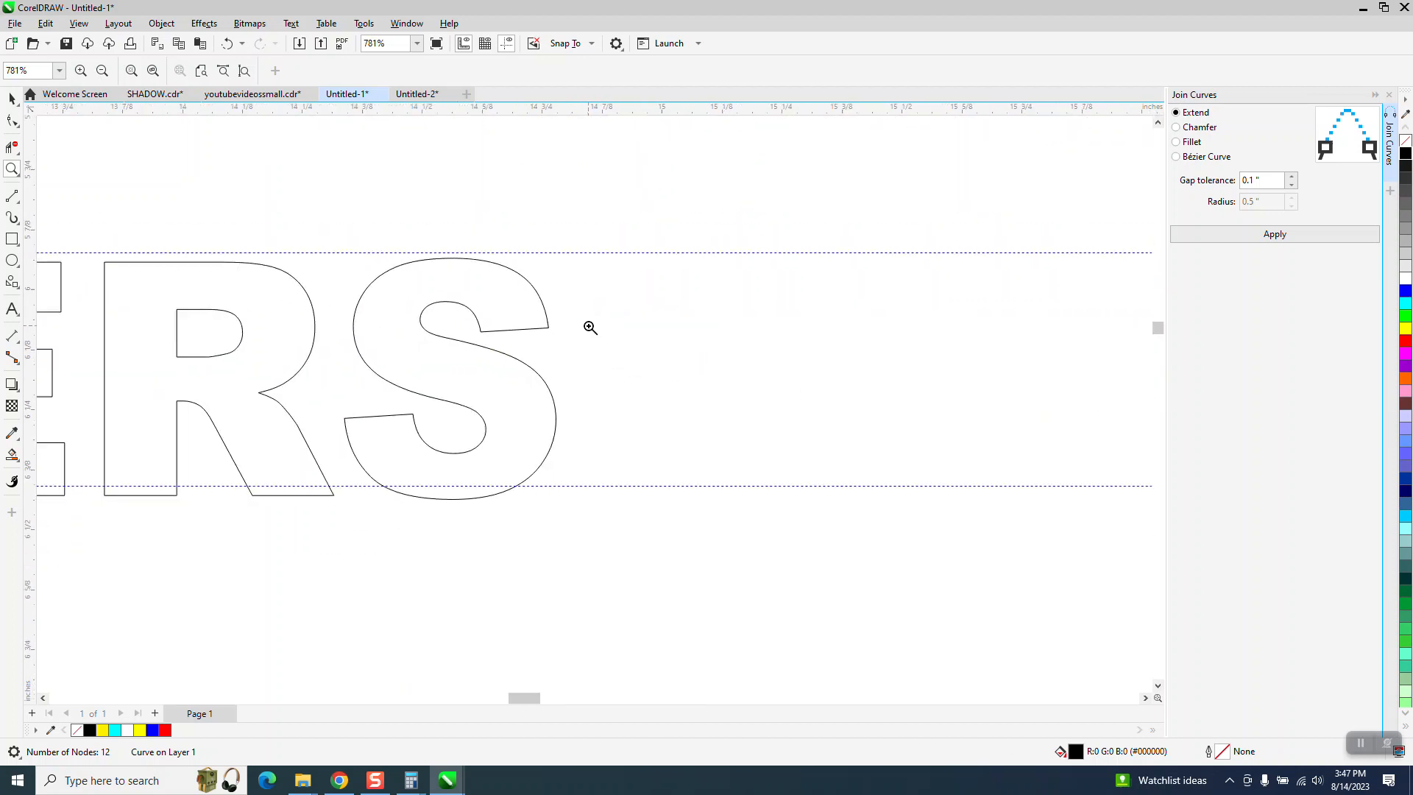
# Step: Move the blue rectangle from behind the top PANTHERS row down behind the lowest row with the yellow-filled P and A
pyautogui.scroll(-5, 591, 327)
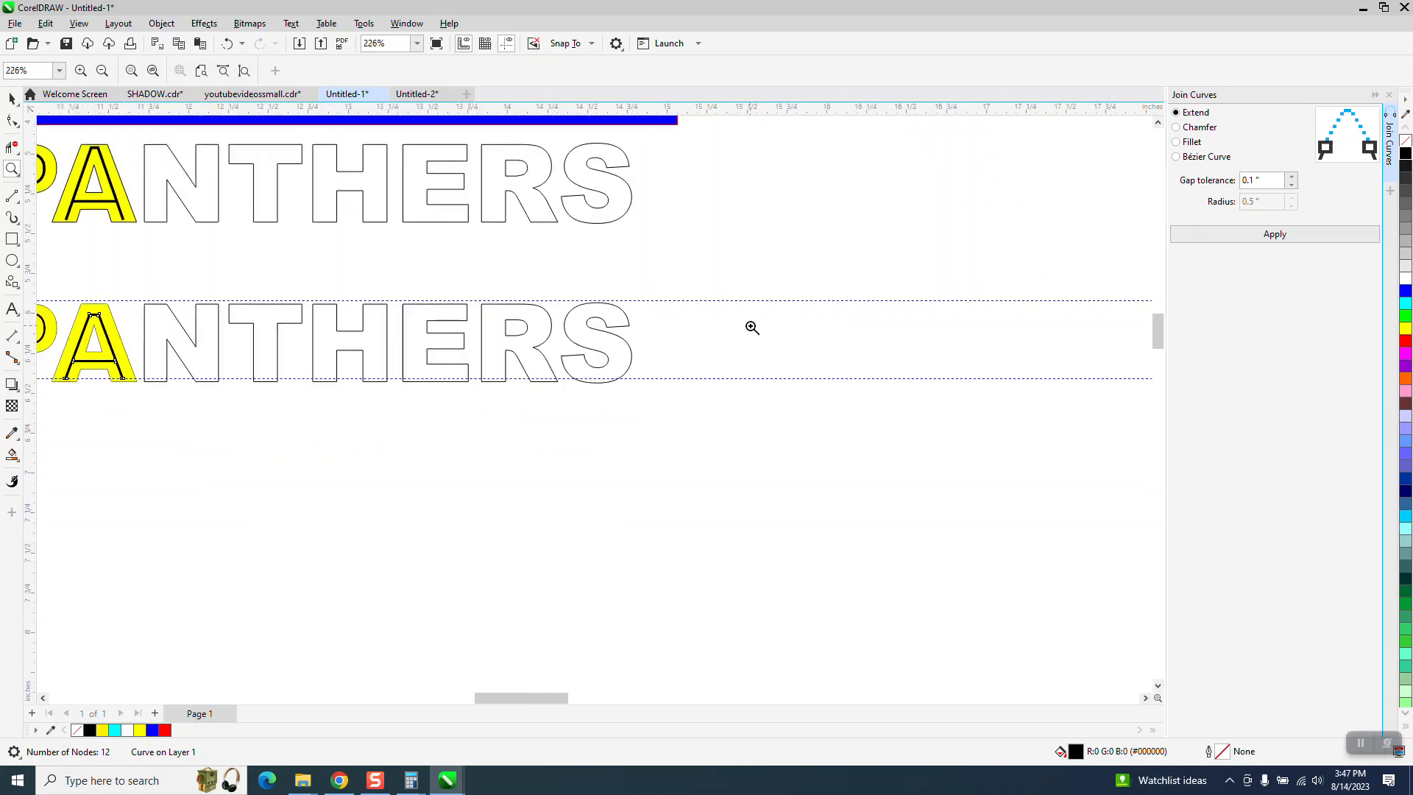
pyautogui.moveTo(227, 318); pyautogui.dragTo(377, 383)
pyautogui.click(12, 98)
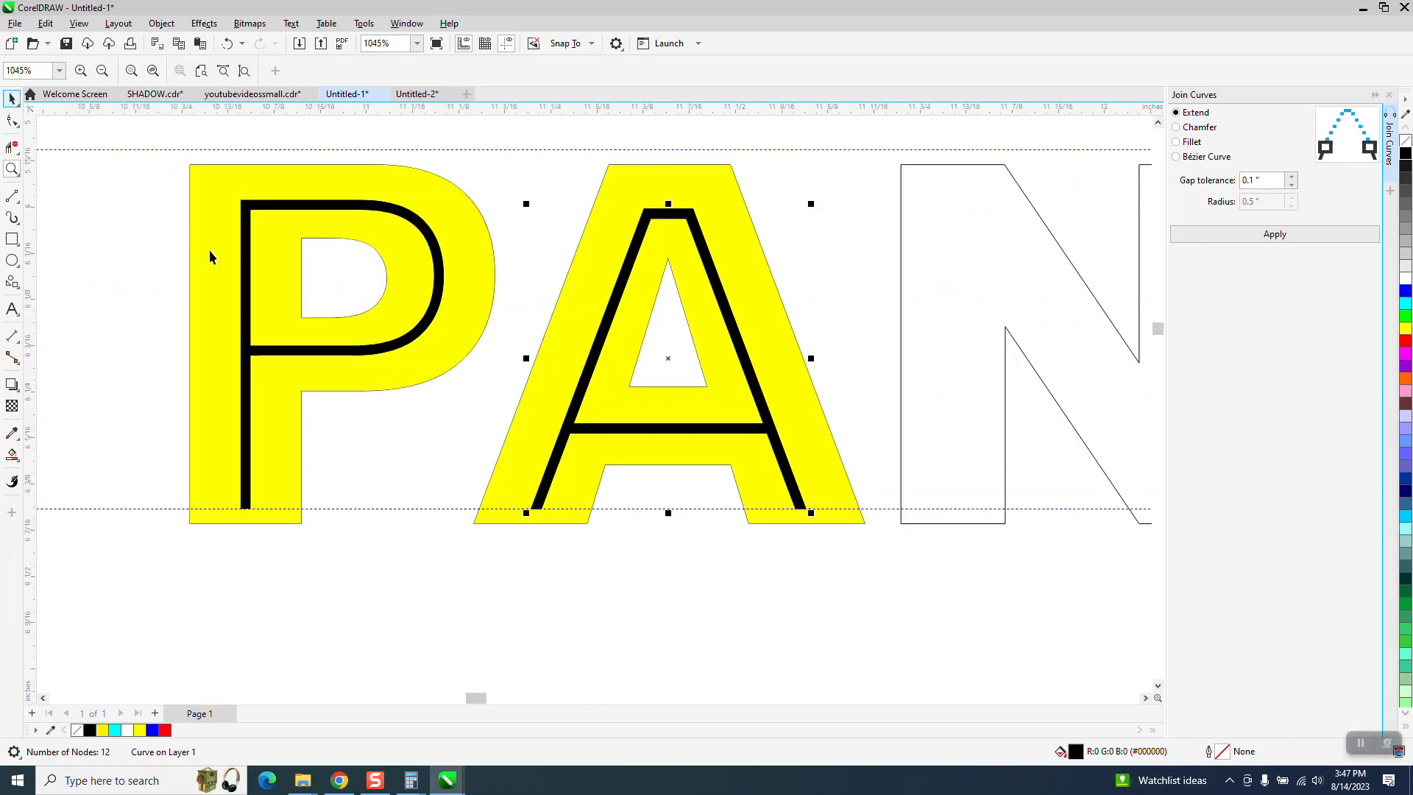
pyautogui.scroll(-5, 379, 254)
pyautogui.scroll(-2, 378, 254)
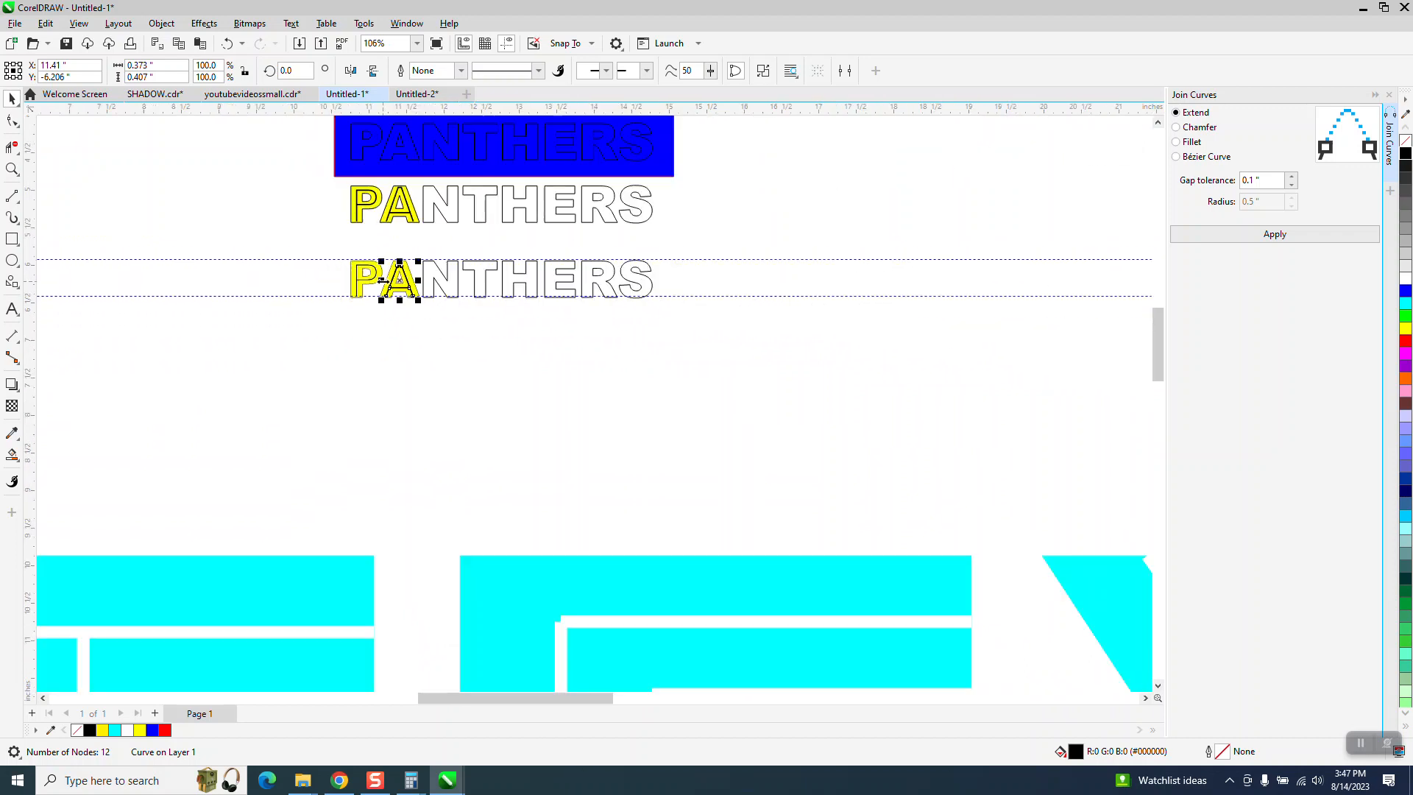
pyautogui.moveTo(400, 175); pyautogui.dragTo(400, 306)
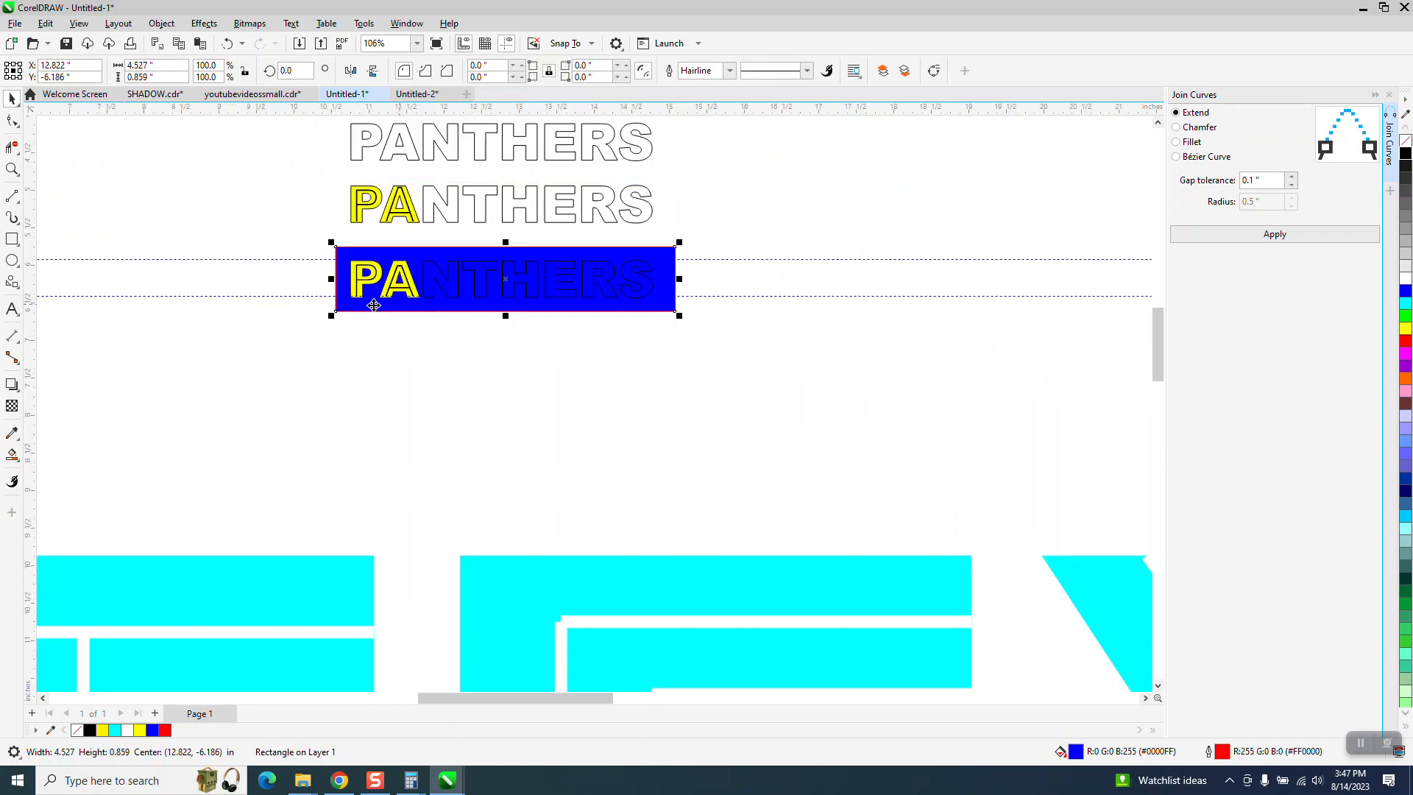
# Step: Hide the guidelines and inspect the finished P and A against the blue background
pyautogui.click(12, 168)
pyautogui.moveTo(350, 247); pyautogui.dragTo(582, 321)
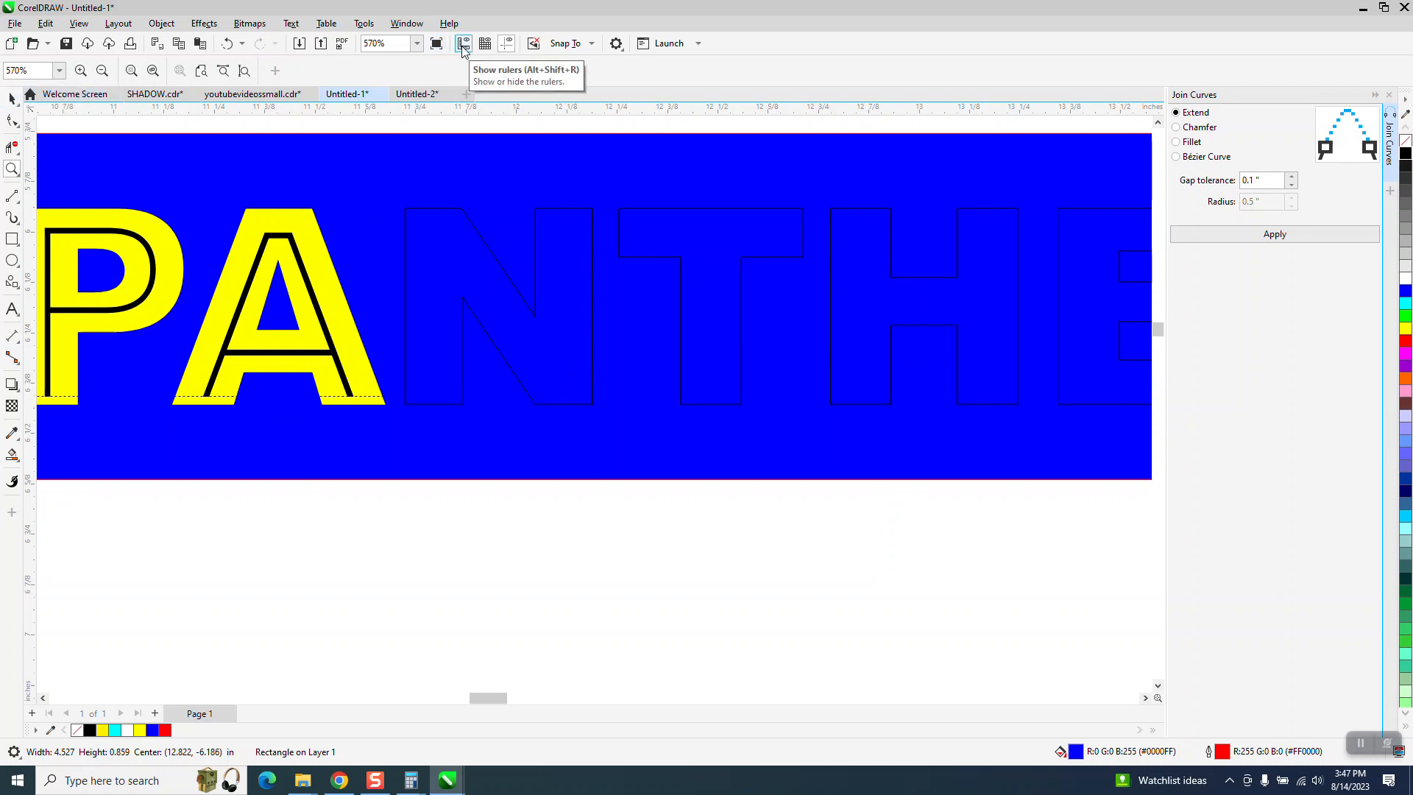
pyautogui.scroll(-1, 673, 428)
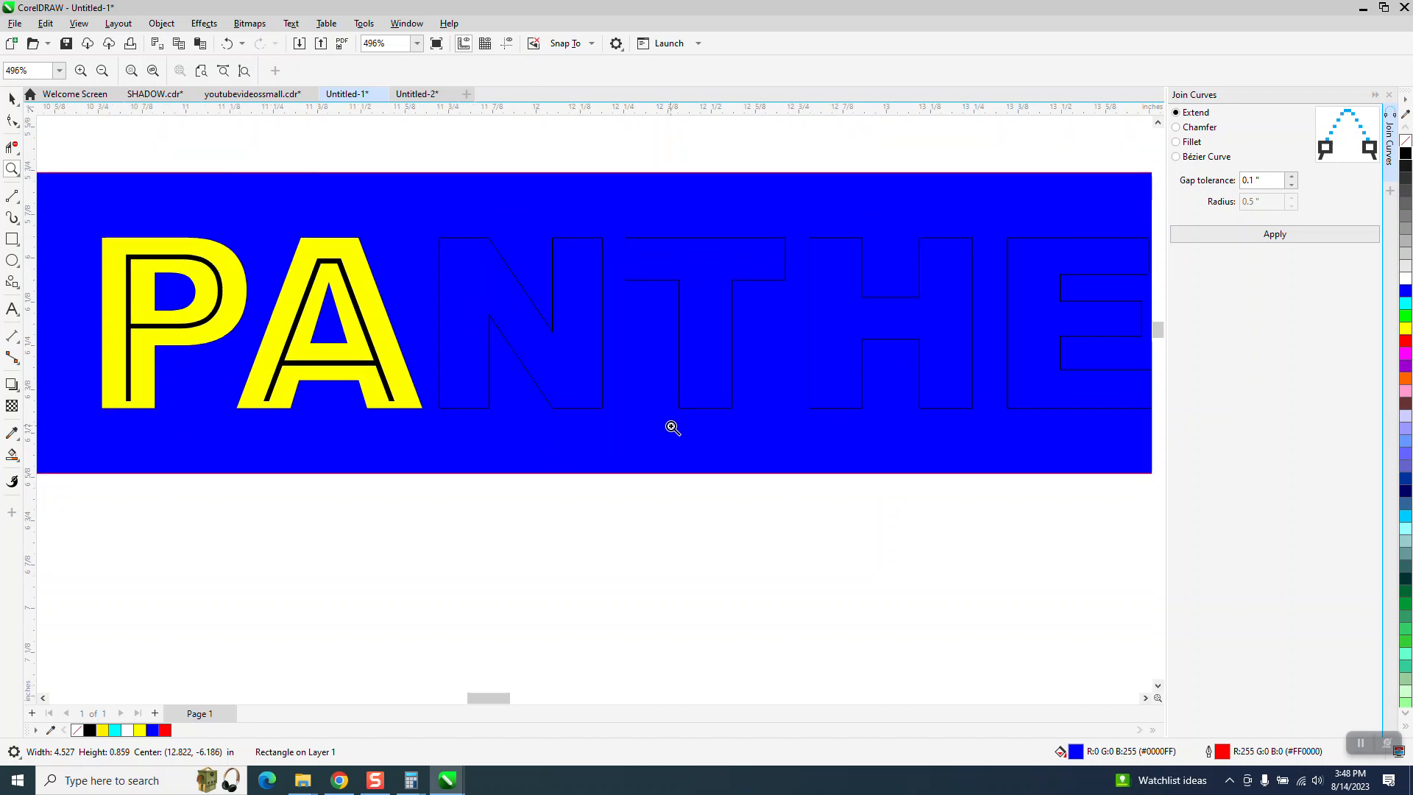